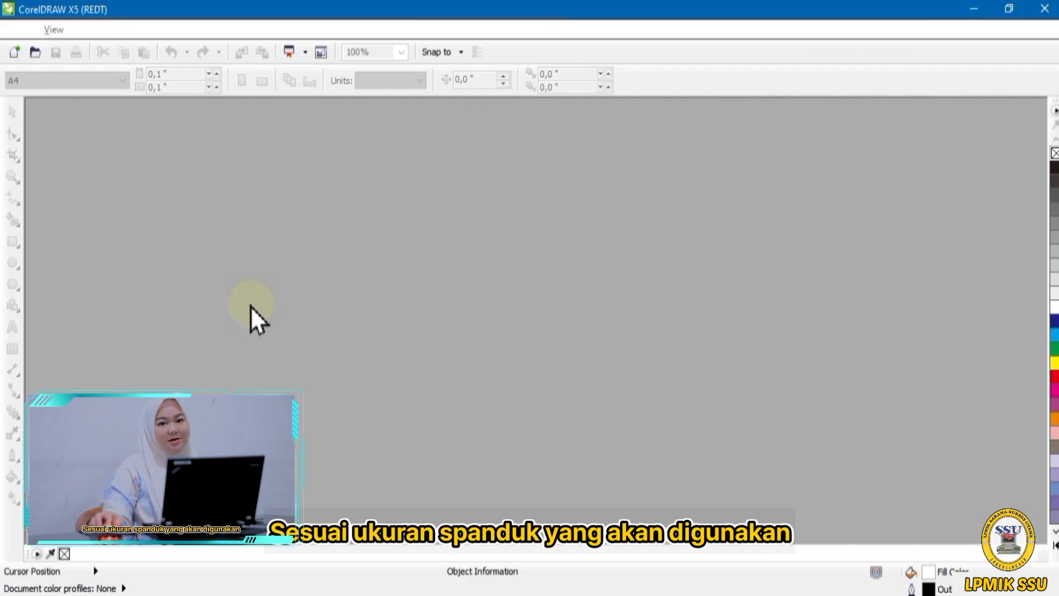
Step: Start a new document named "Bakso Barokah Lestari" with the Custom preset destination
click(20, 31)
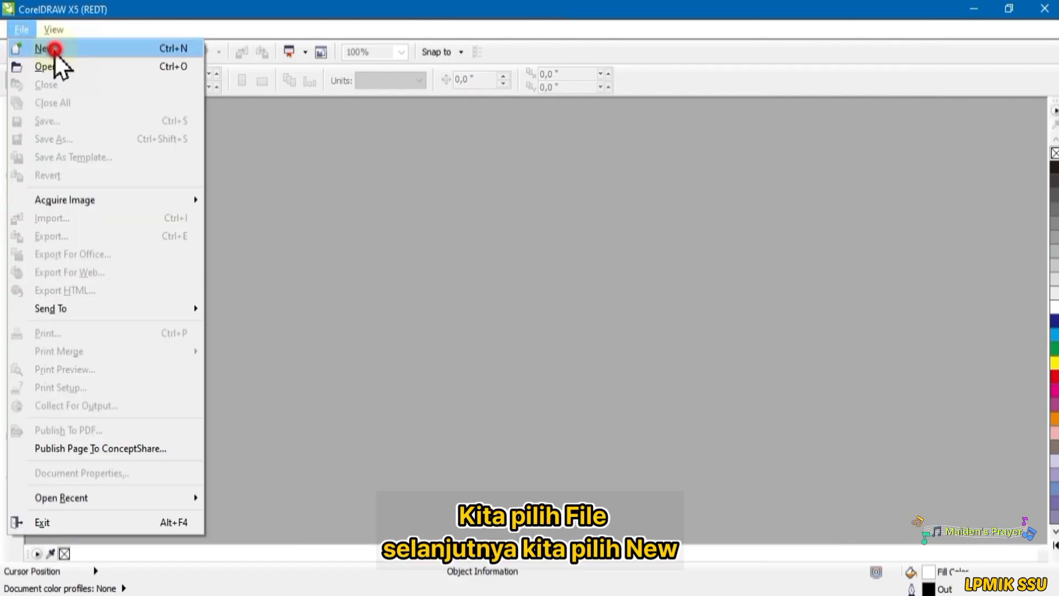
click(55, 50)
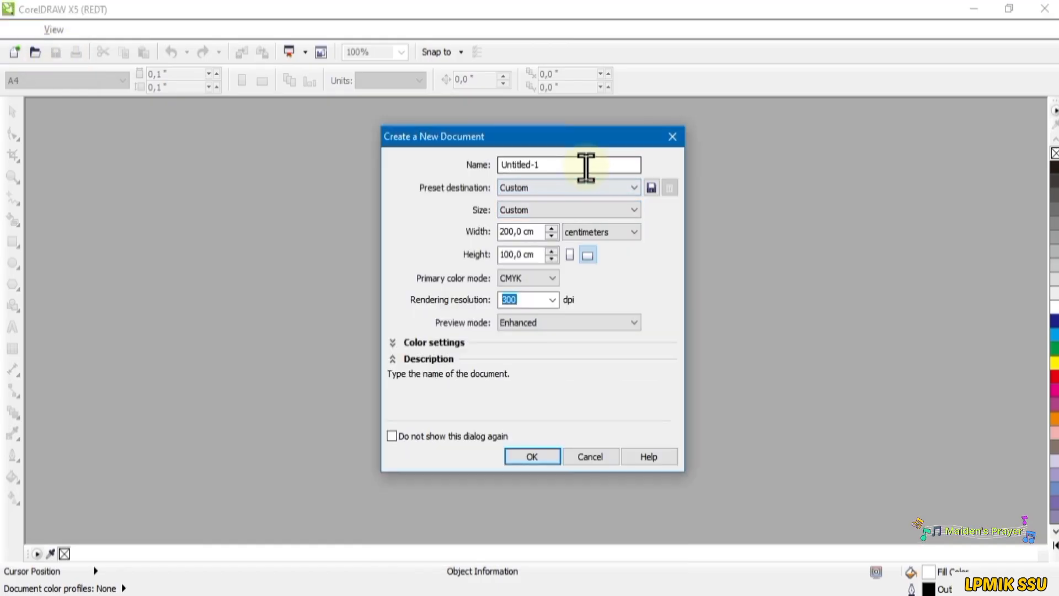
drag(586, 167, 495, 164)
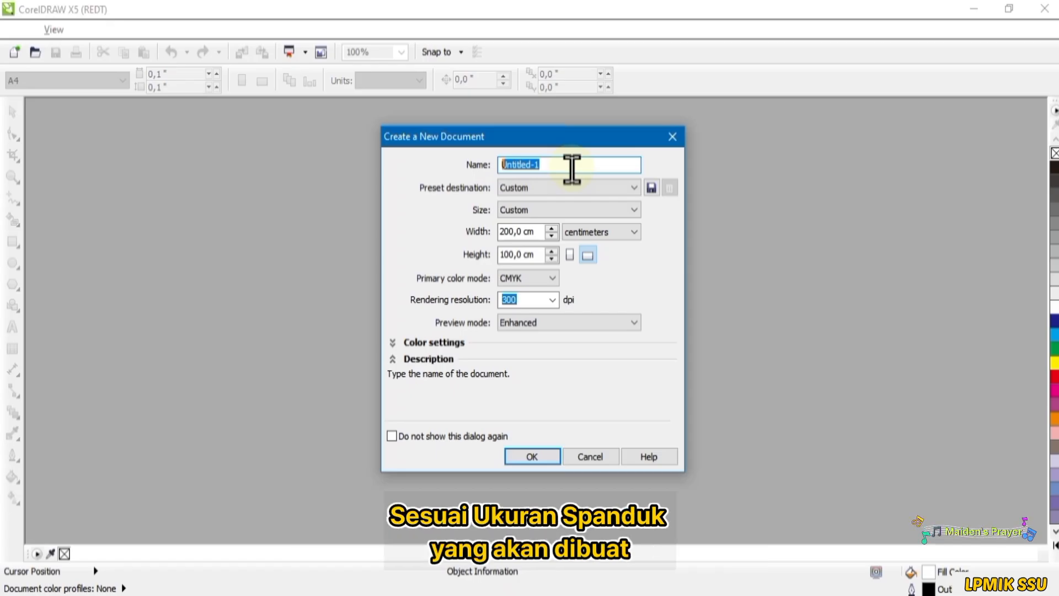
text(Bakso Barokah Lestari)
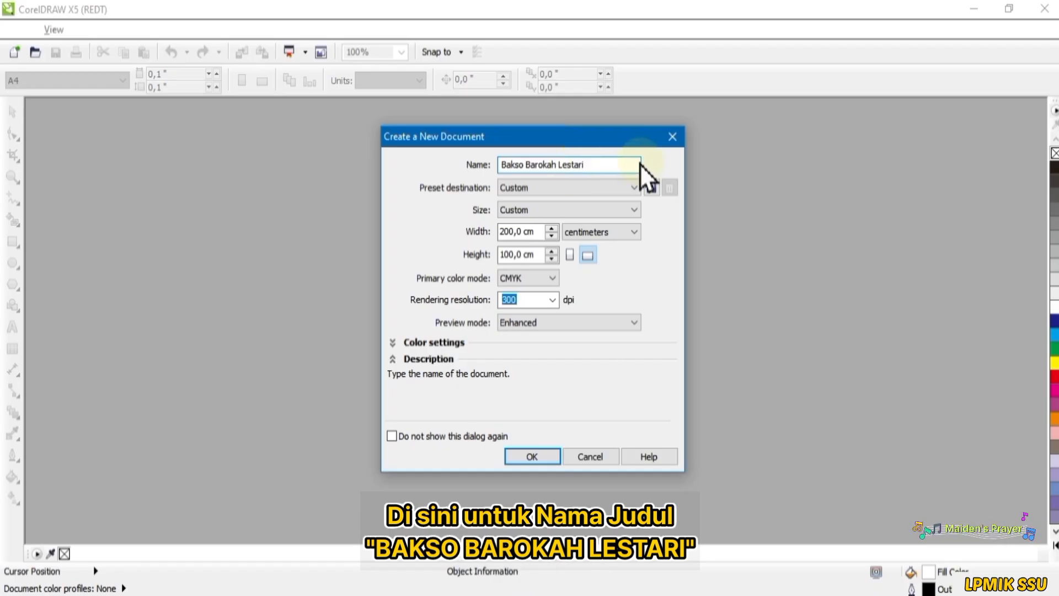
click(634, 187)
click(633, 188)
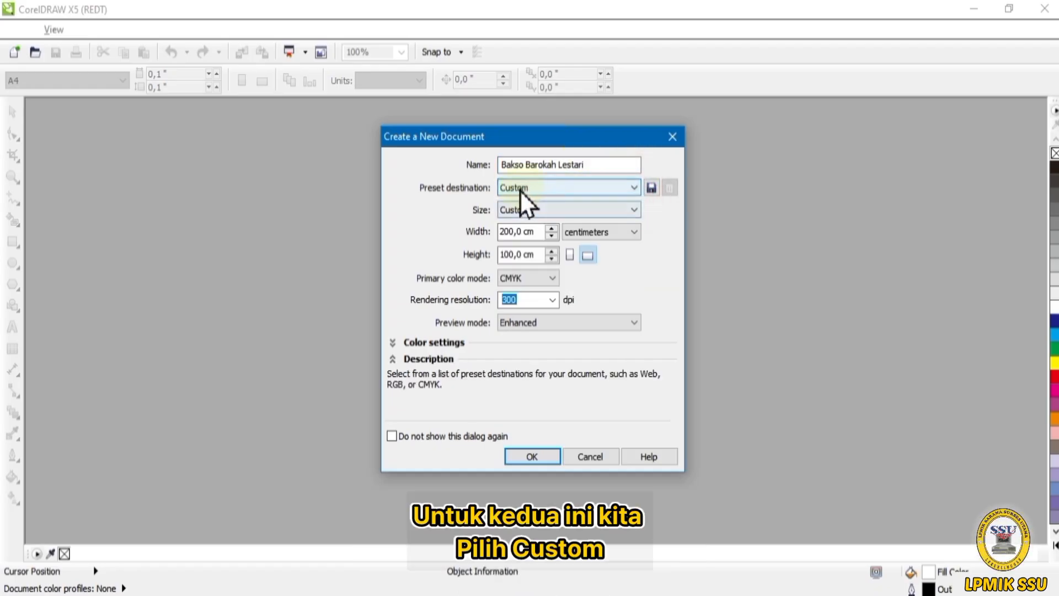
Step: Set the new document's units to centimeters, with a width of 200 cm and a height of 100 cm
click(617, 233)
click(604, 354)
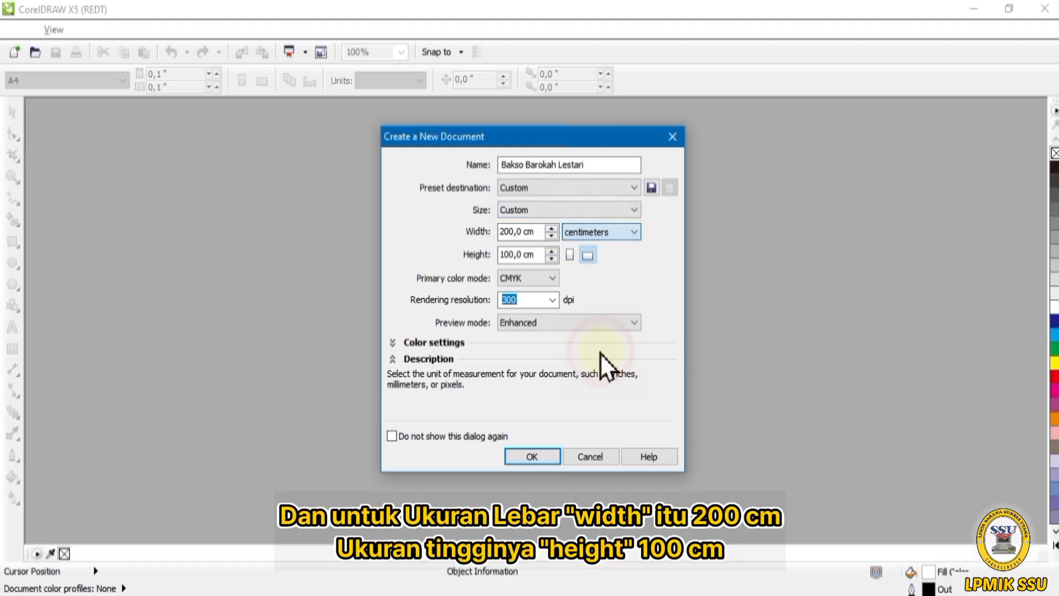
click(537, 234)
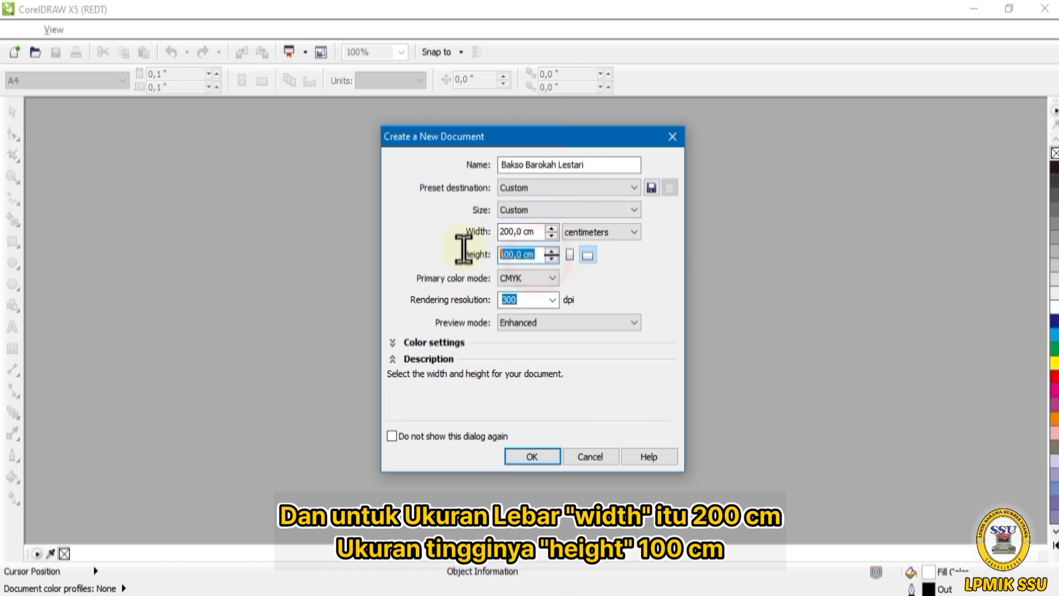
text(100)
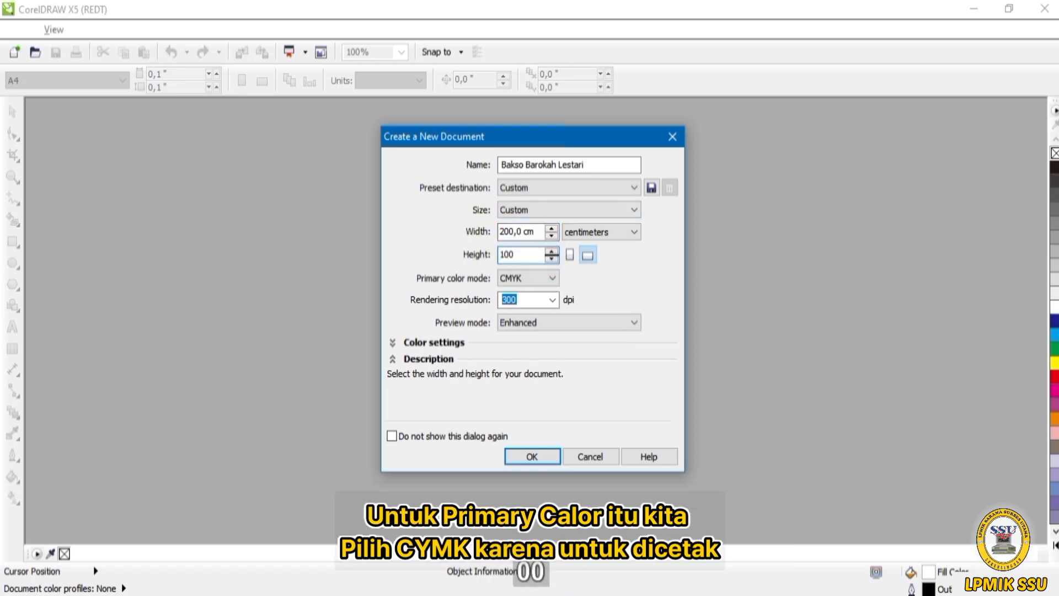
Step: Choose the CMYK primary color mode and 300 dpi rendering resolution, and create the document
click(554, 281)
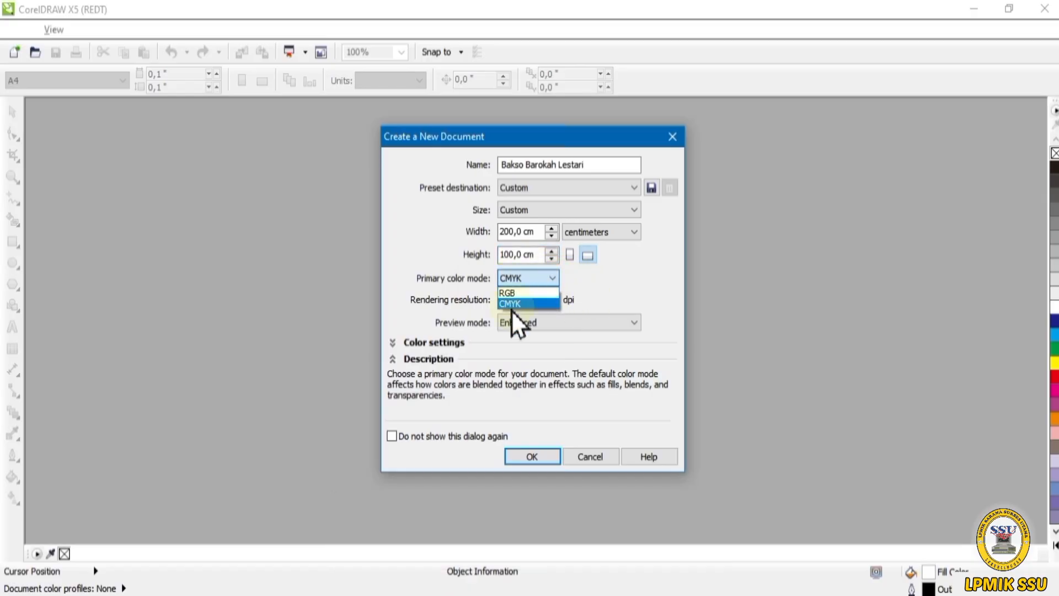
click(512, 303)
click(551, 301)
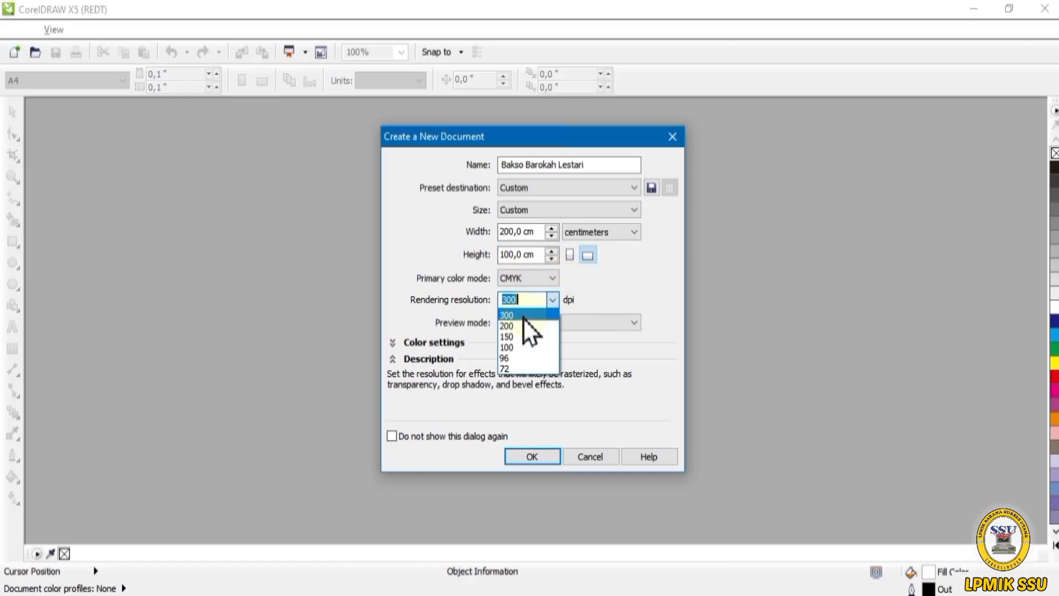
click(587, 297)
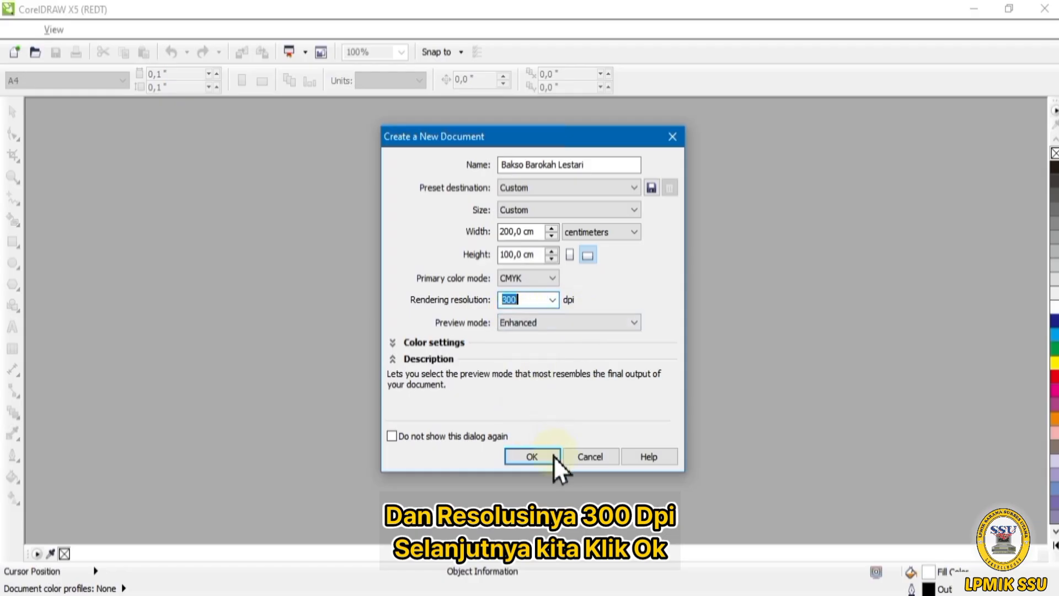
click(537, 456)
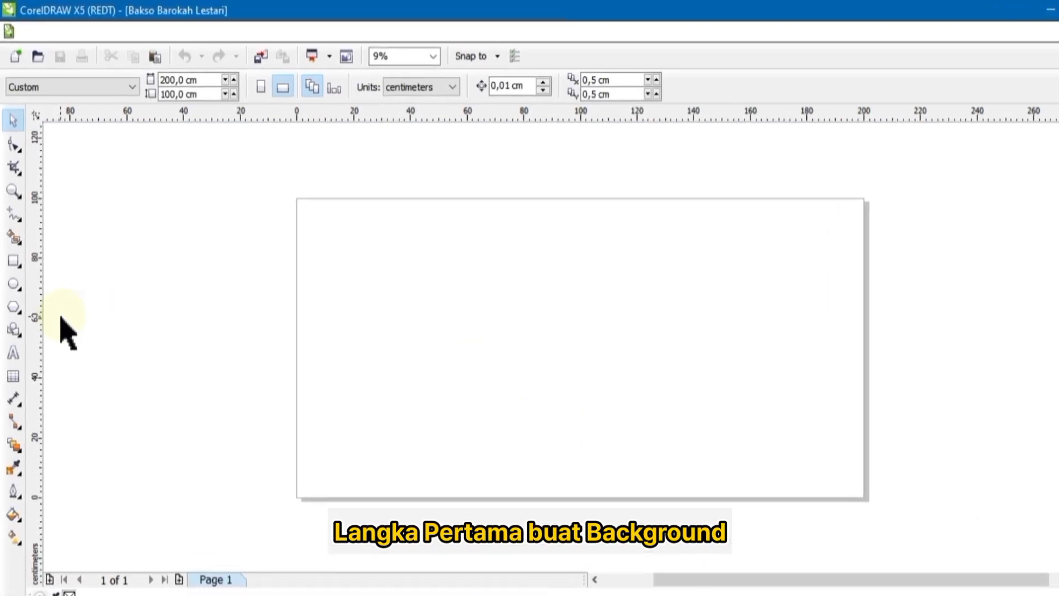
Step: Add a page-sized background rectangle and give it a uniform fill sampled from the cream swatch (#FCF4E7)
double_click(15, 327)
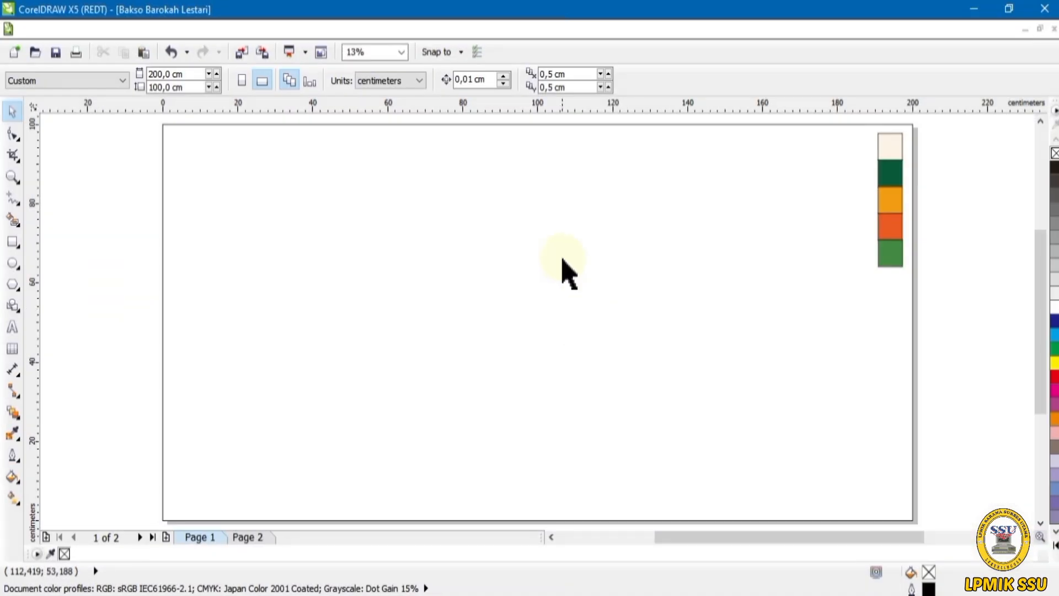
click(561, 253)
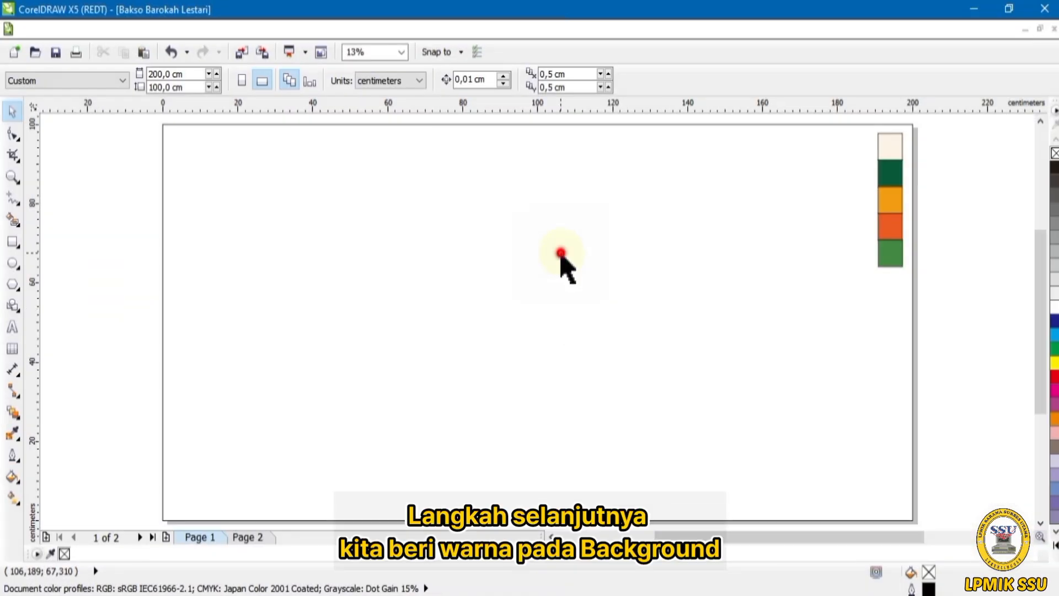
click(561, 253)
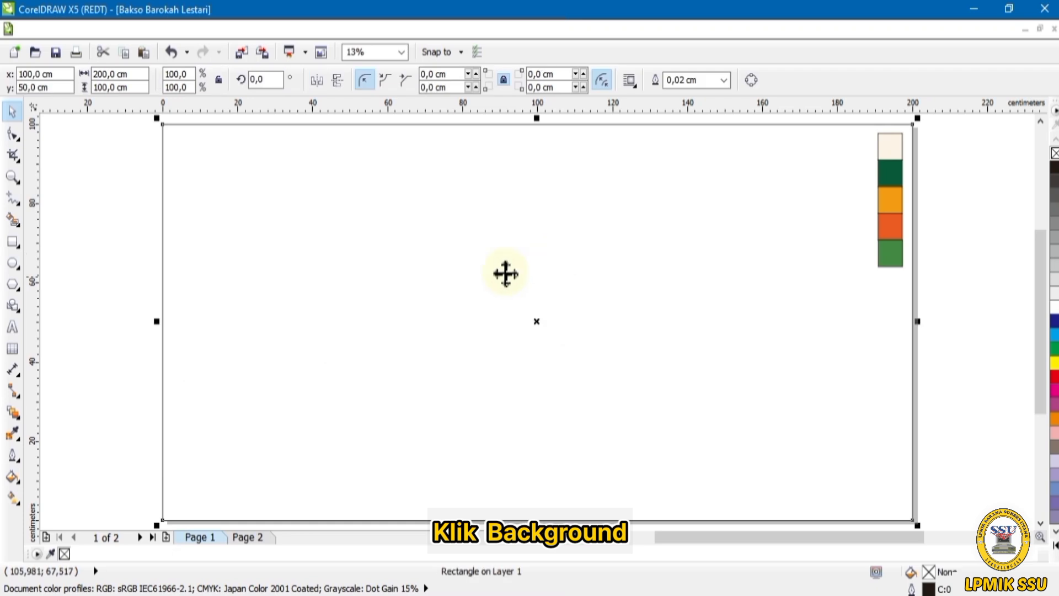
click(14, 477)
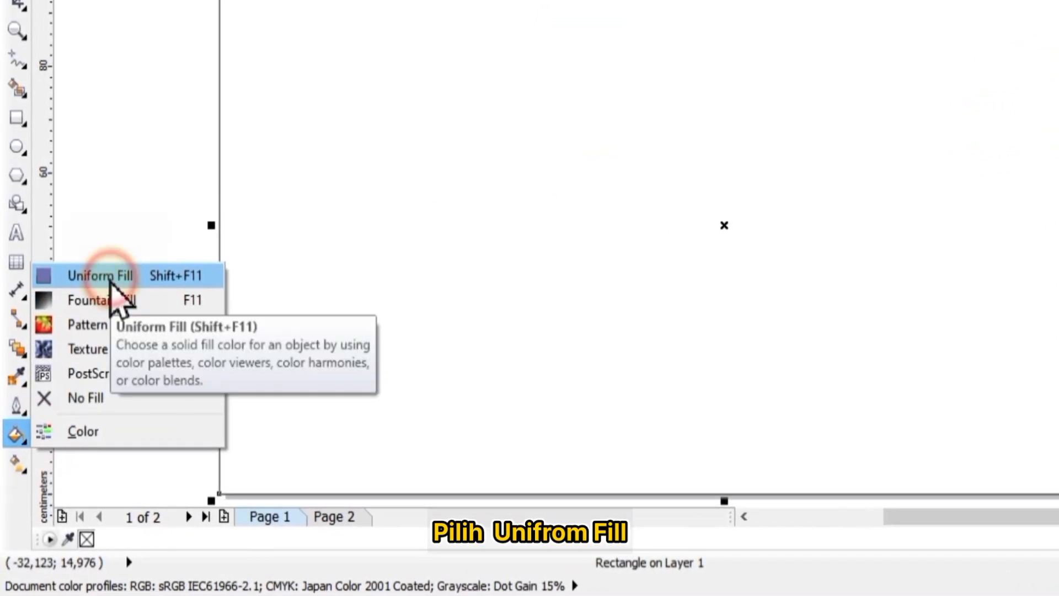
click(110, 277)
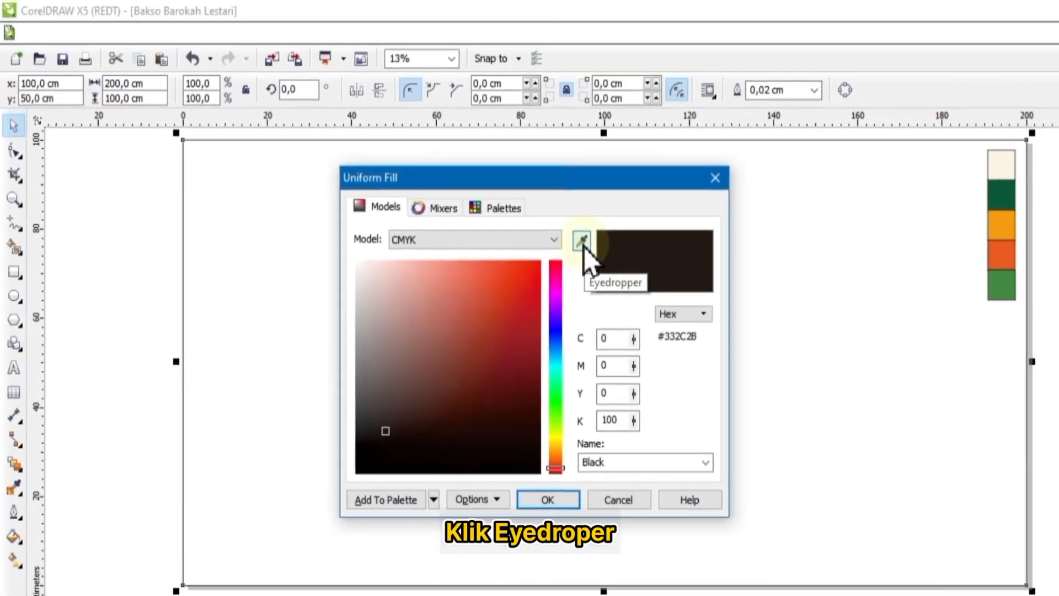
click(622, 259)
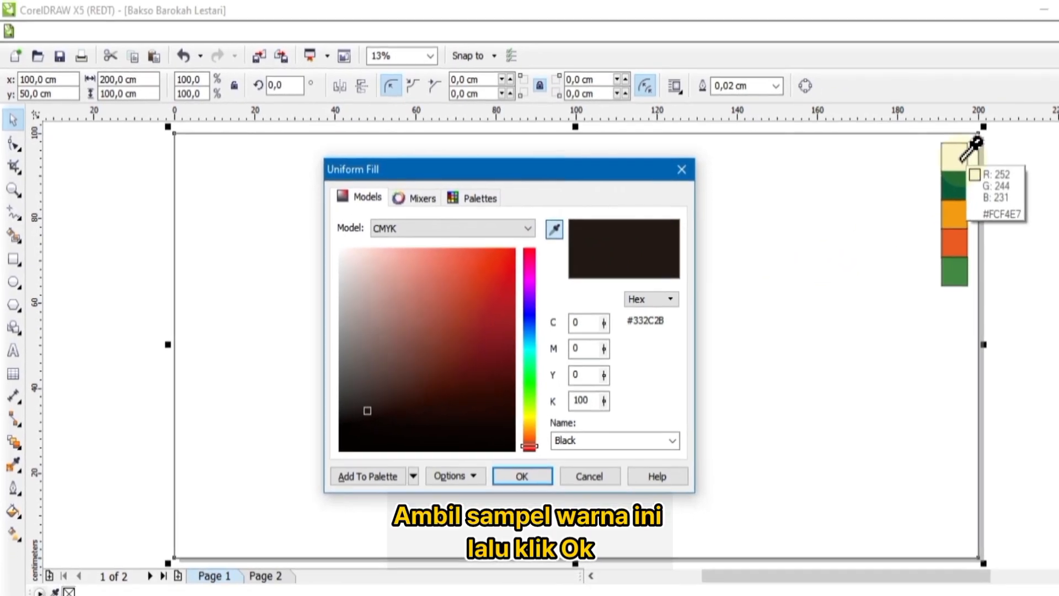
click(962, 160)
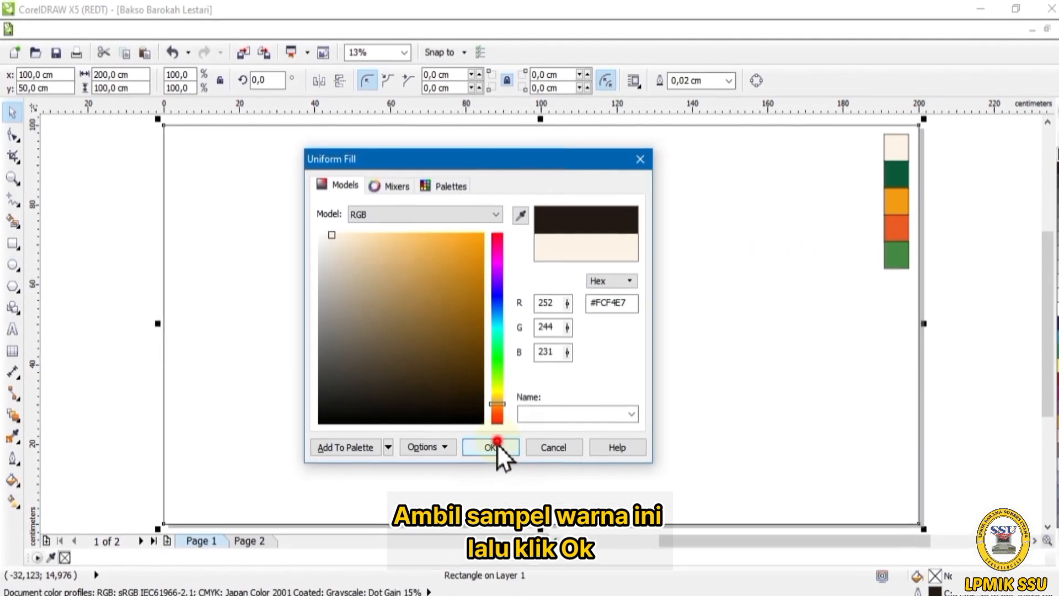
click(502, 449)
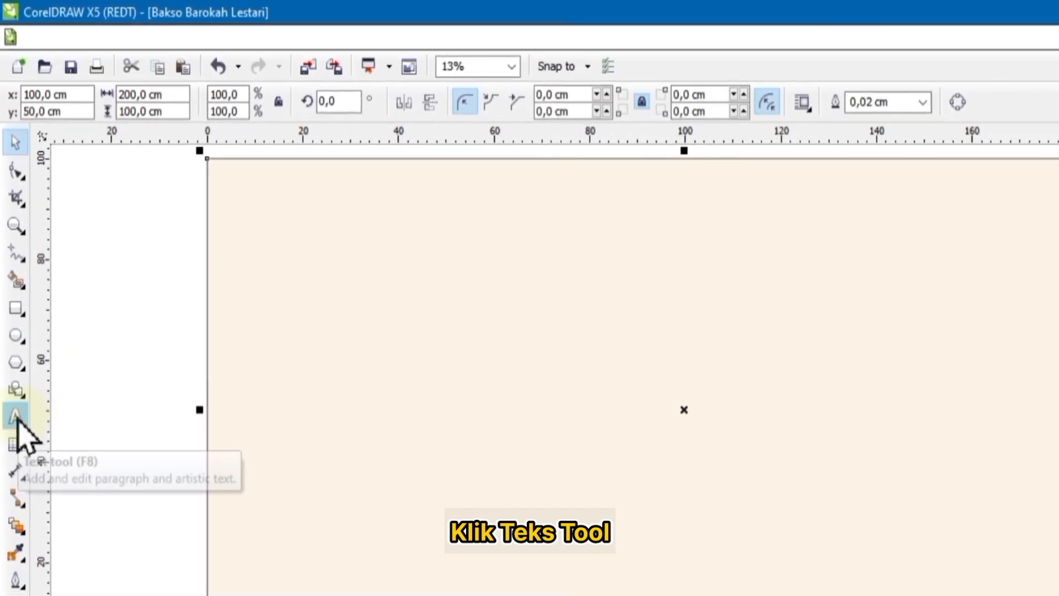
Step: Add the artistic text "Bakso Barokah Lestari" on the background in Poetsen One at 200 pt
click(16, 419)
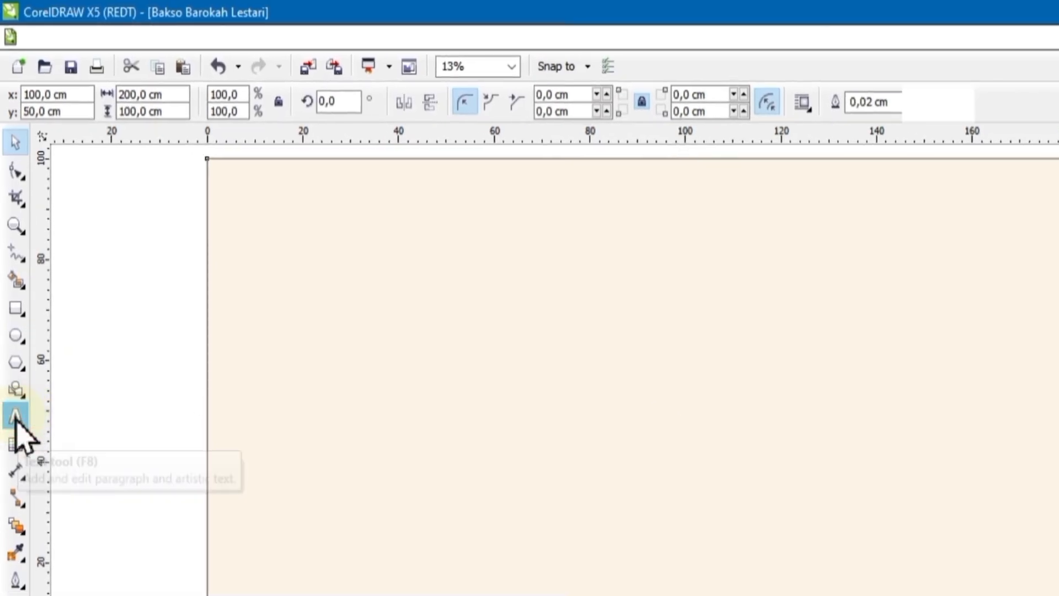
click(528, 318)
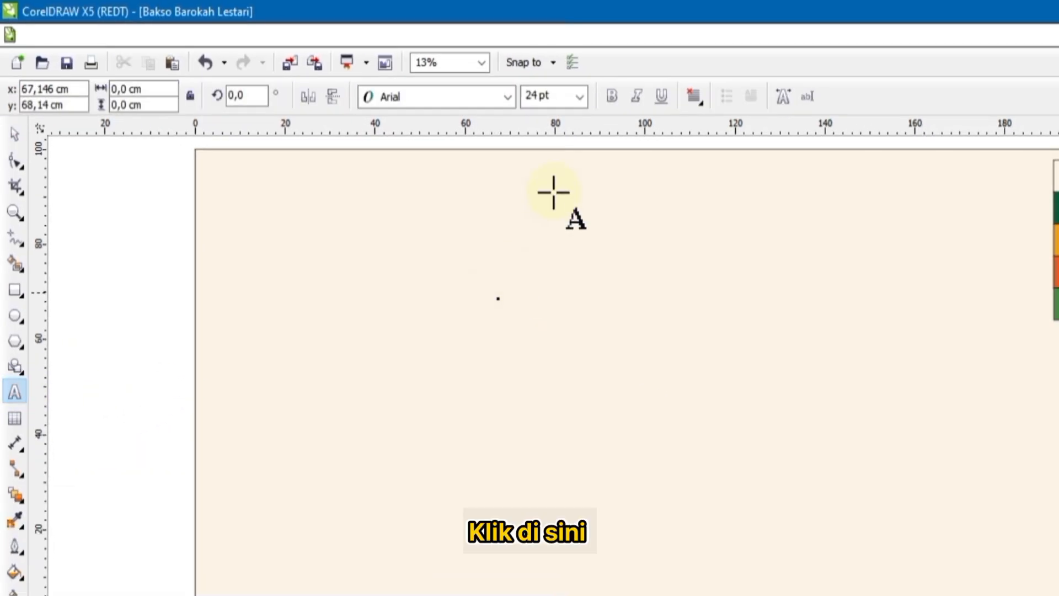
click(579, 97)
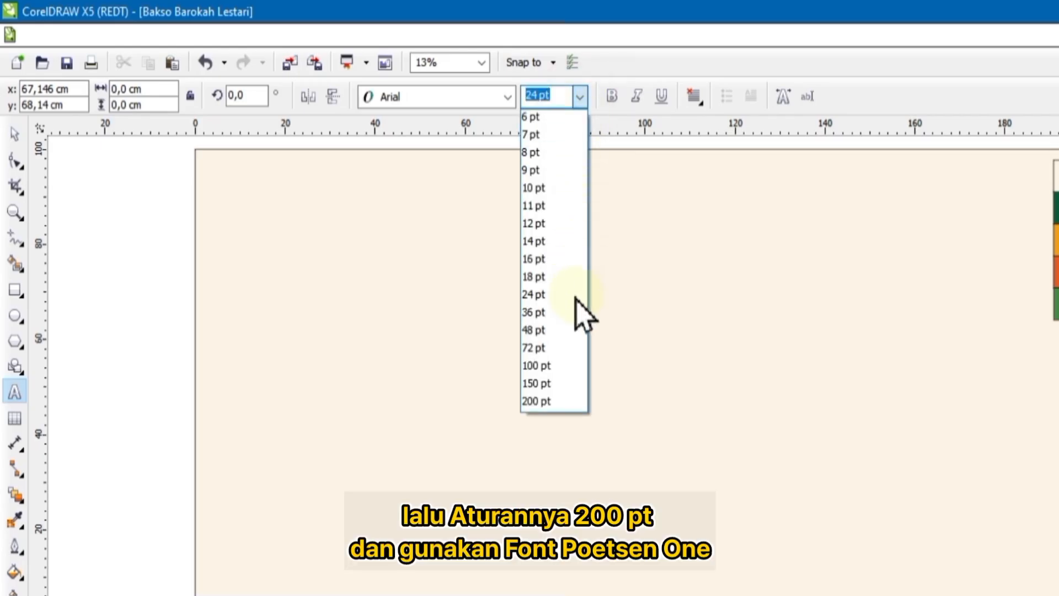
click(547, 401)
click(508, 102)
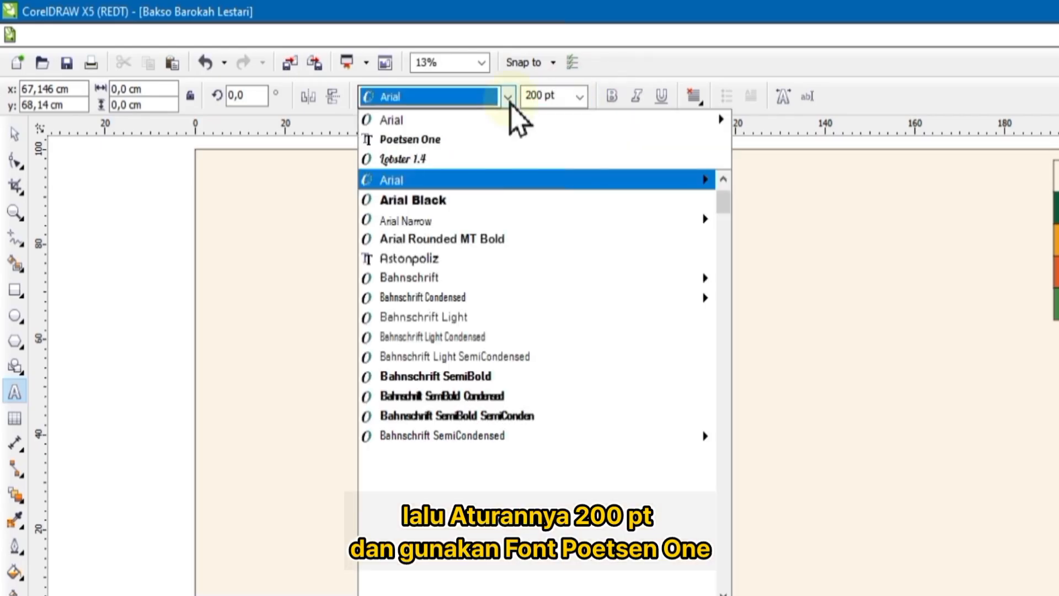
click(495, 142)
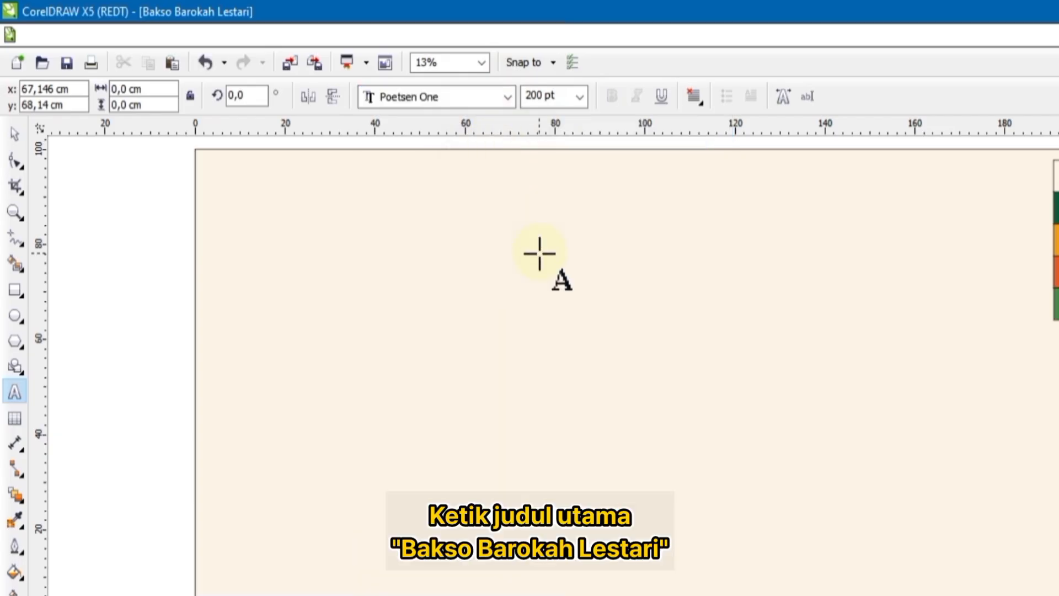
text(so Barokah Lestari)
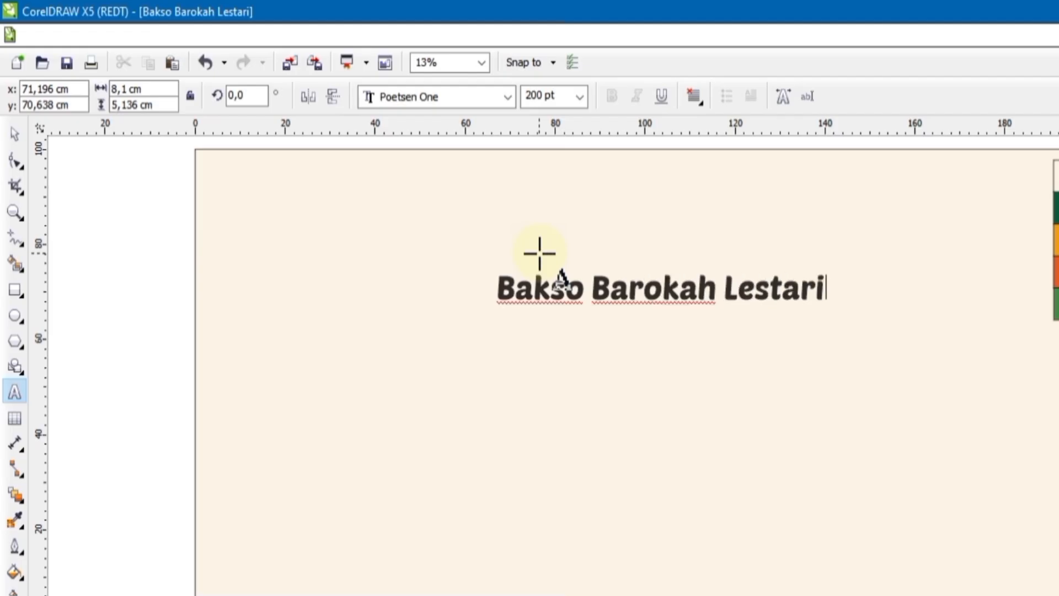
Step: Enlarge the title text to about 149 cm wide and place it centred near the page's upper edge
click(14, 134)
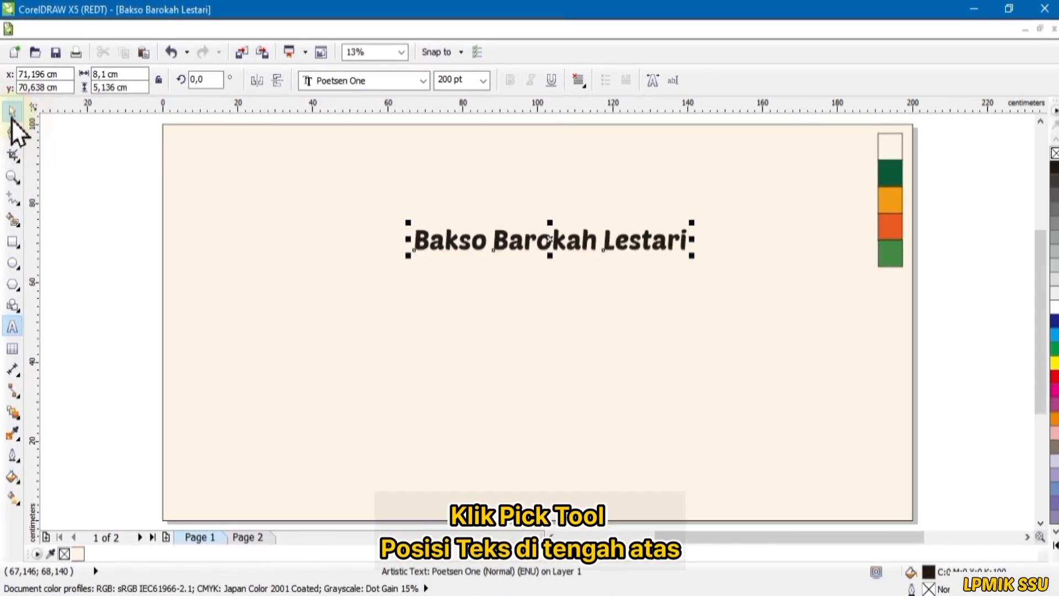
drag(601, 317, 616, 297)
drag(514, 249, 491, 225)
drag(582, 216, 669, 193)
drag(776, 208, 829, 218)
mouse_move(545, 213)
mouse_down()
mouse_move(554, 201)
mouse_move(541, 201)
mouse_move(543, 219)
mouse_up()
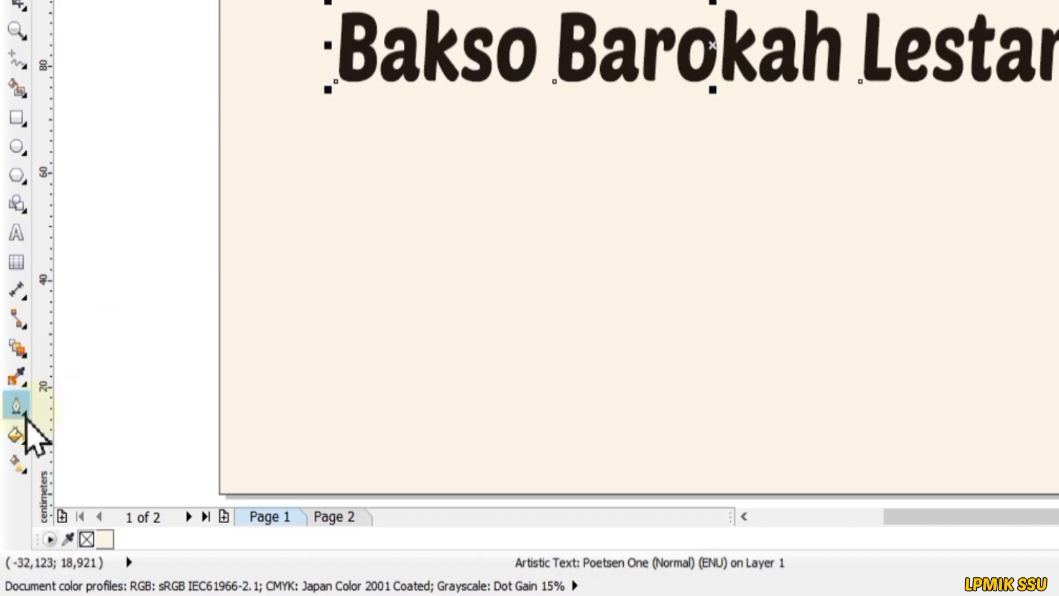
Step: Give the title text a white 3 cm outline behind the fill, with rounded corners and round line caps
click(25, 418)
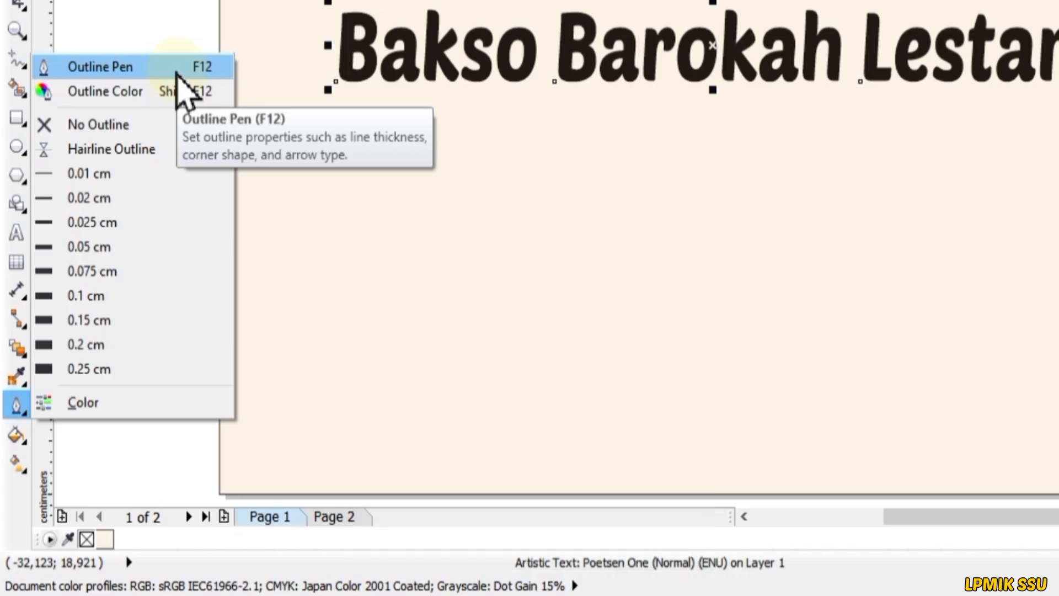
click(176, 67)
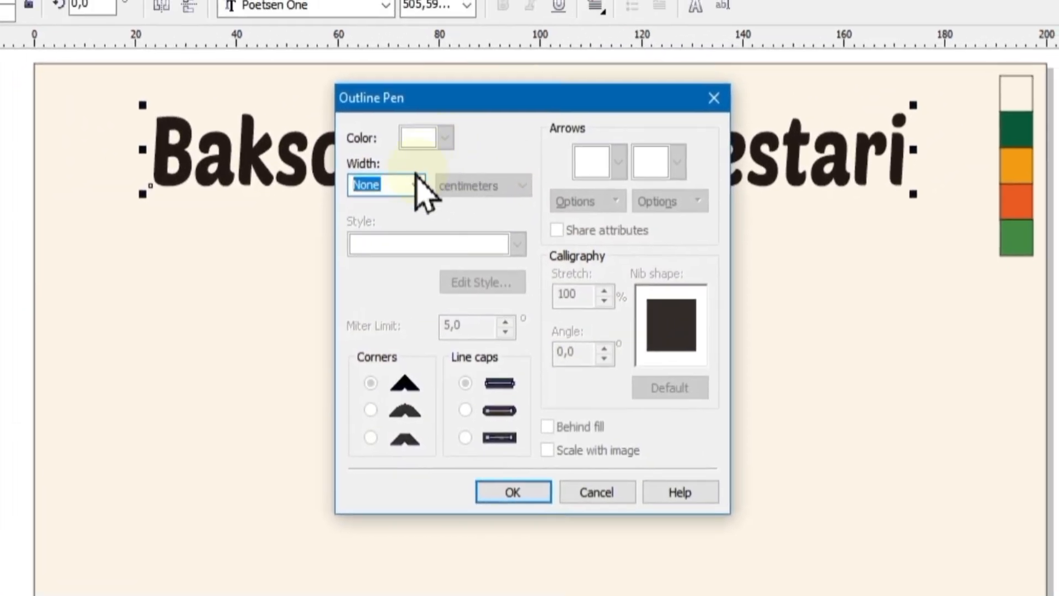
click(416, 184)
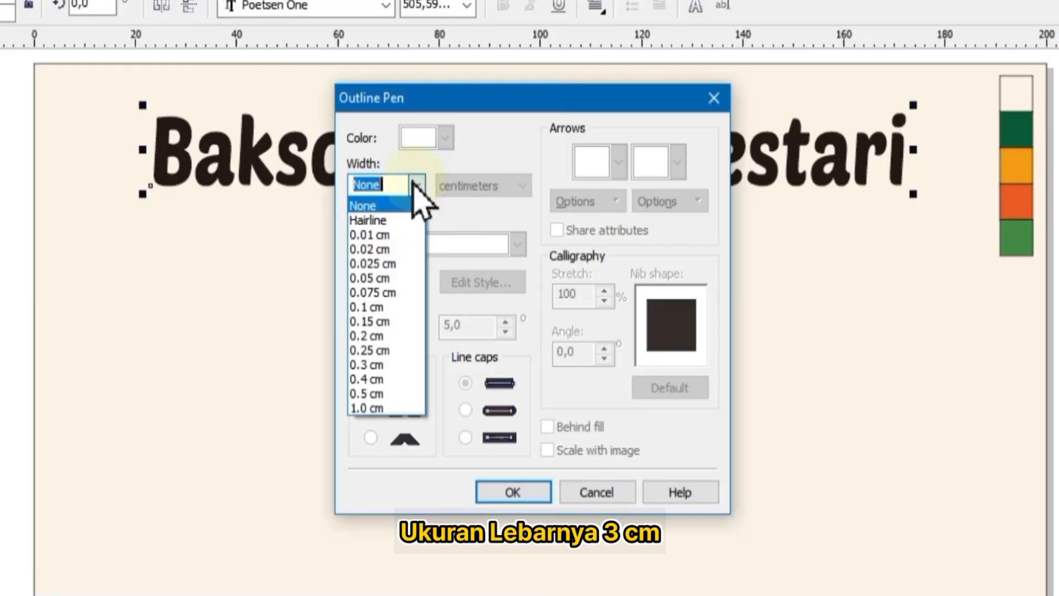
key(End)
key(Return)
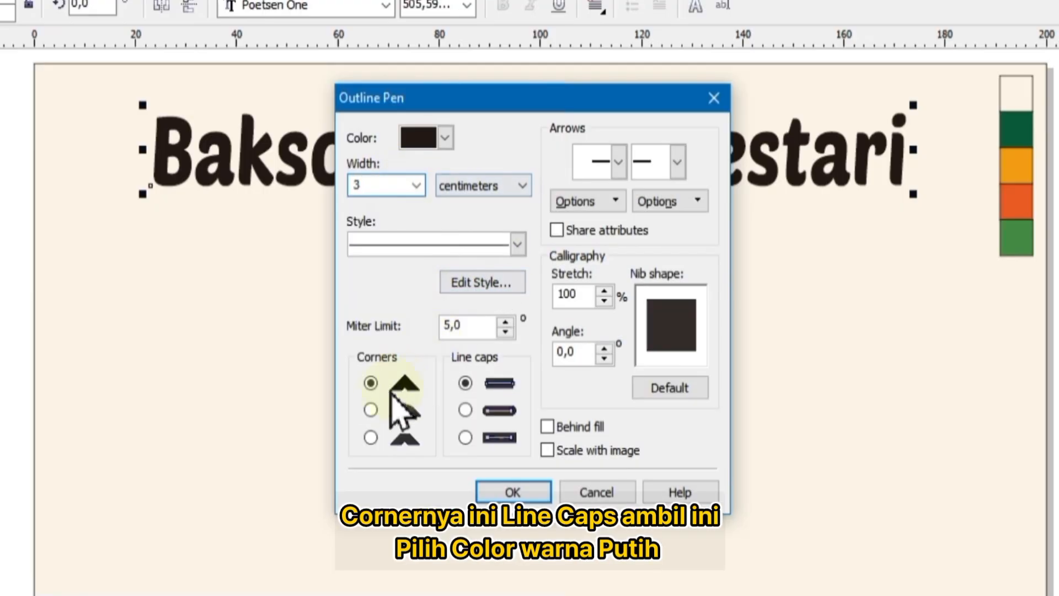
click(369, 409)
click(464, 411)
click(444, 138)
click(476, 178)
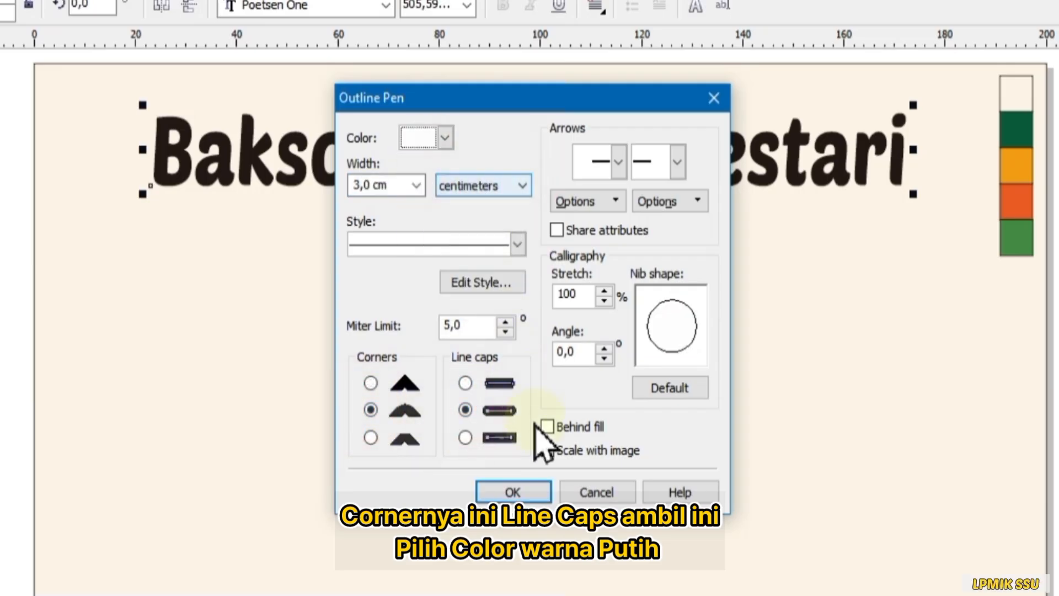
click(547, 427)
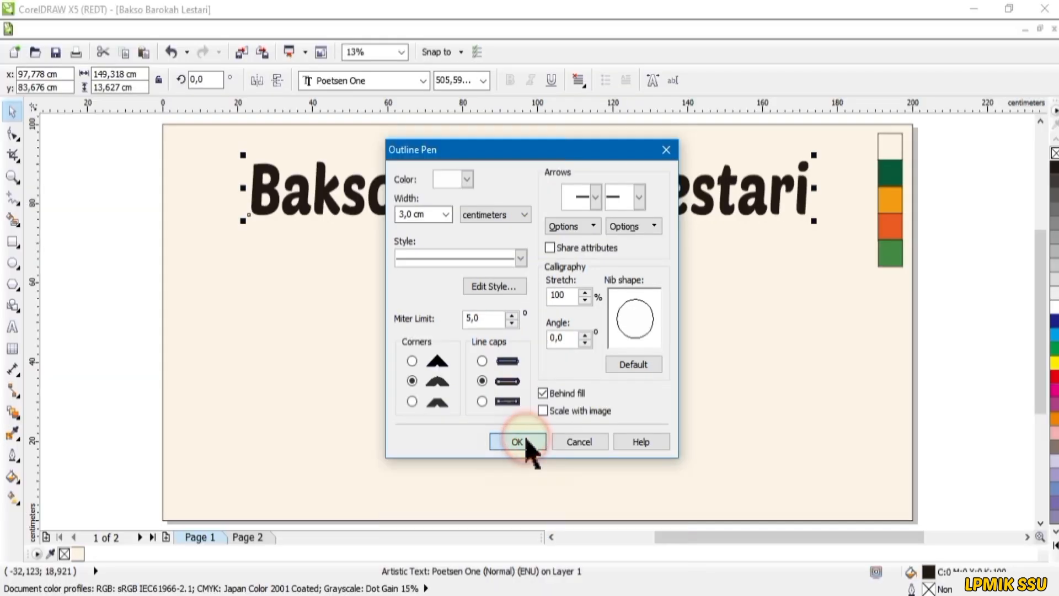
click(516, 492)
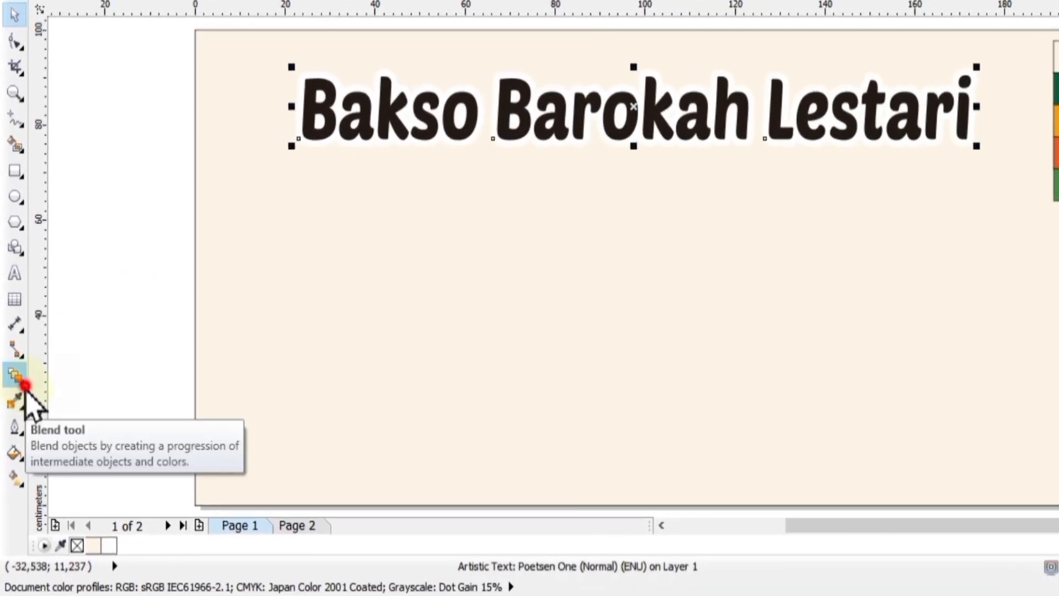
Step: Apply a flat bottom-right drop shadow to the title text, offset about 1.7 cm right and 1.9 cm down, with feathering 5
click(19, 418)
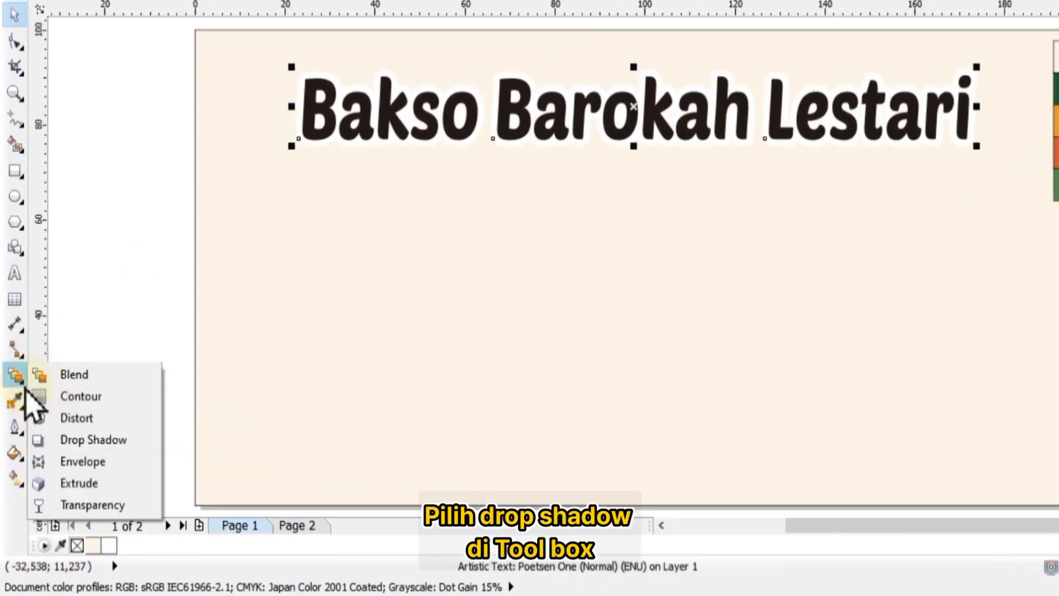
click(104, 440)
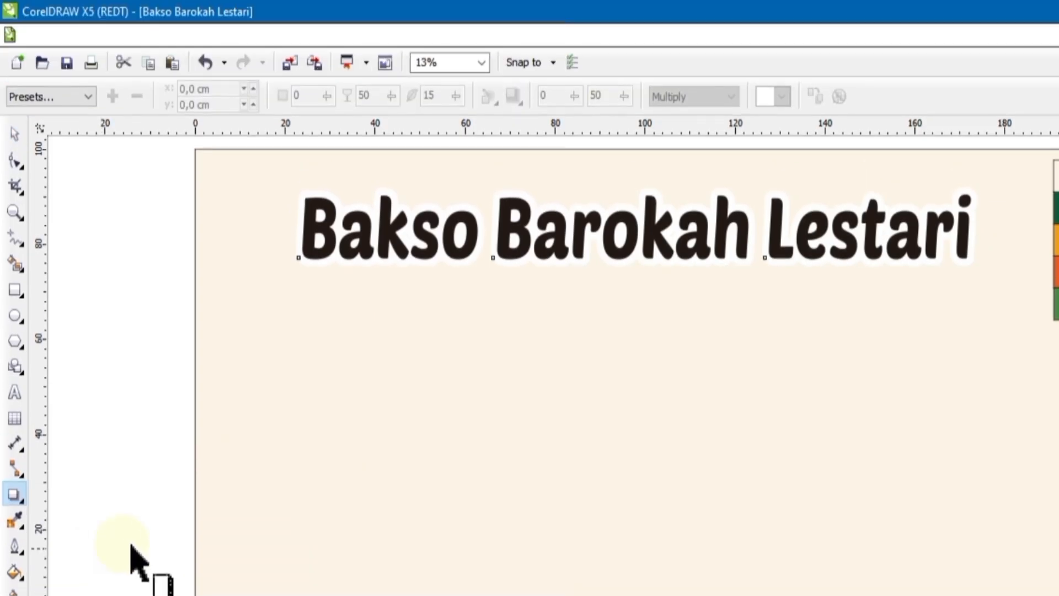
click(88, 97)
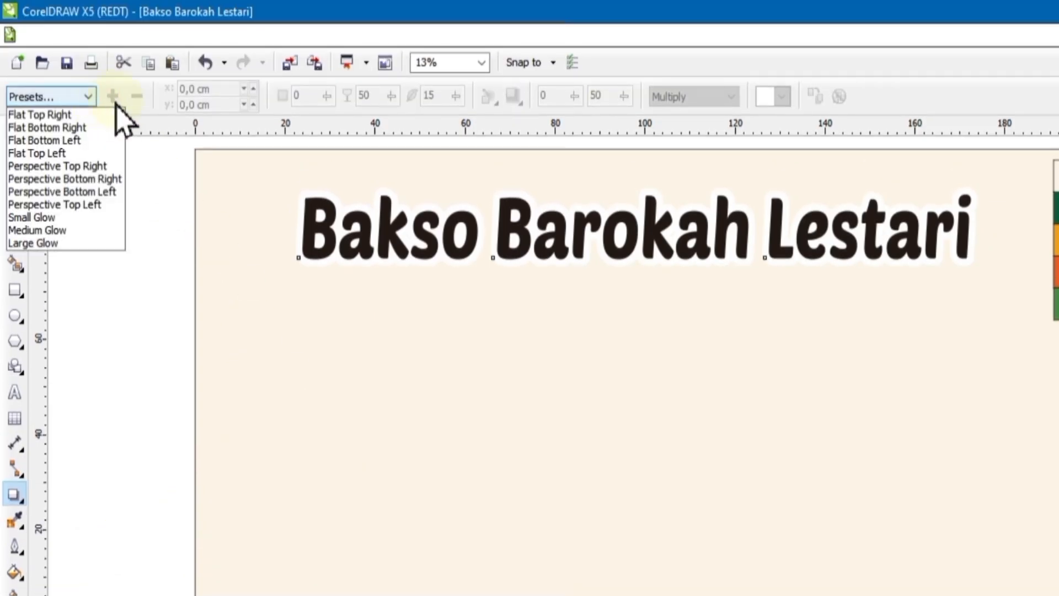
click(118, 132)
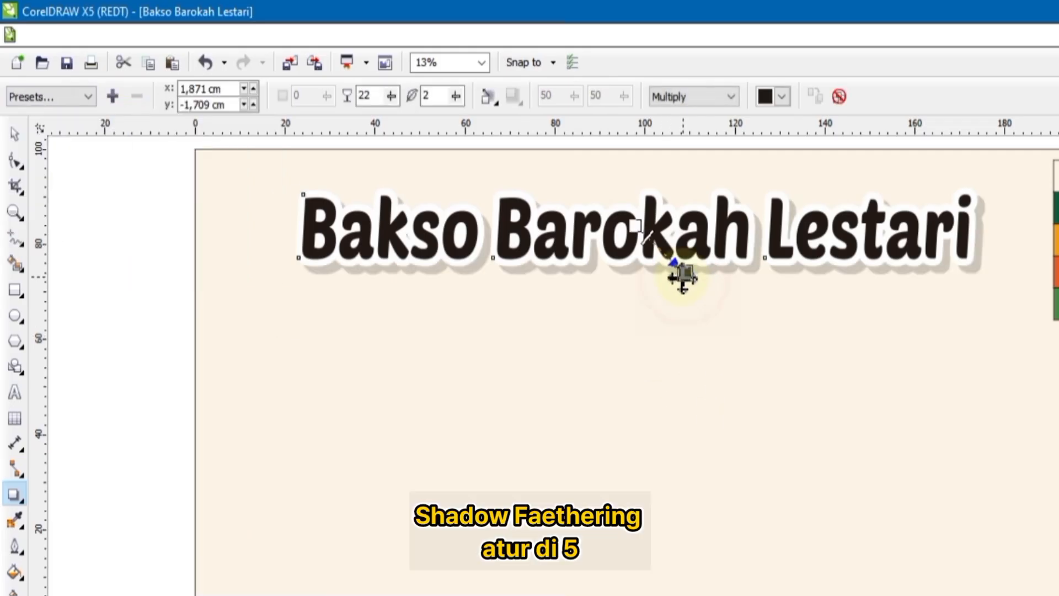
drag(699, 292, 677, 280)
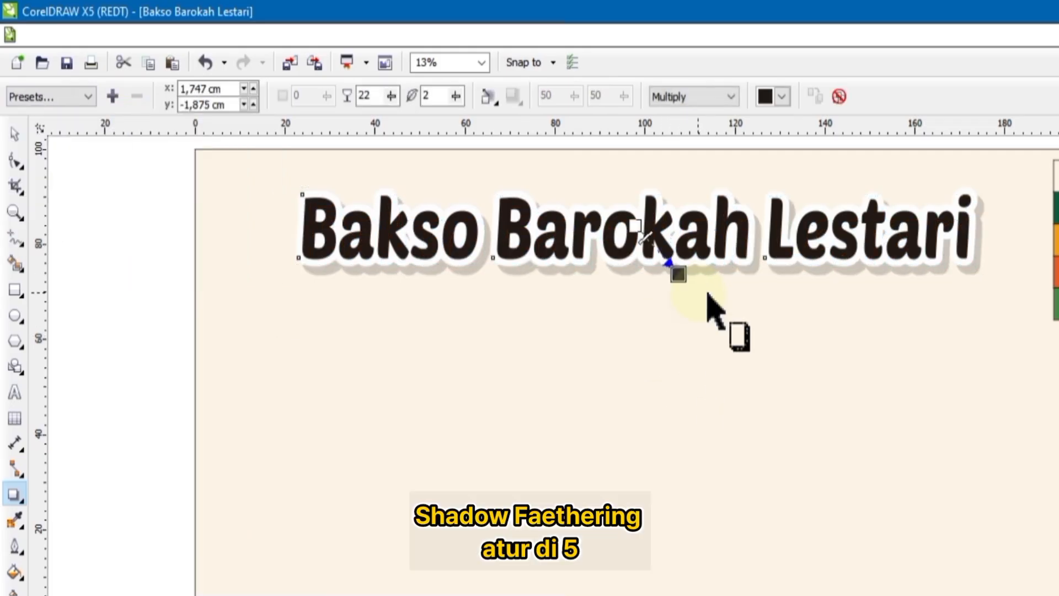
double_click(426, 96)
text(5)
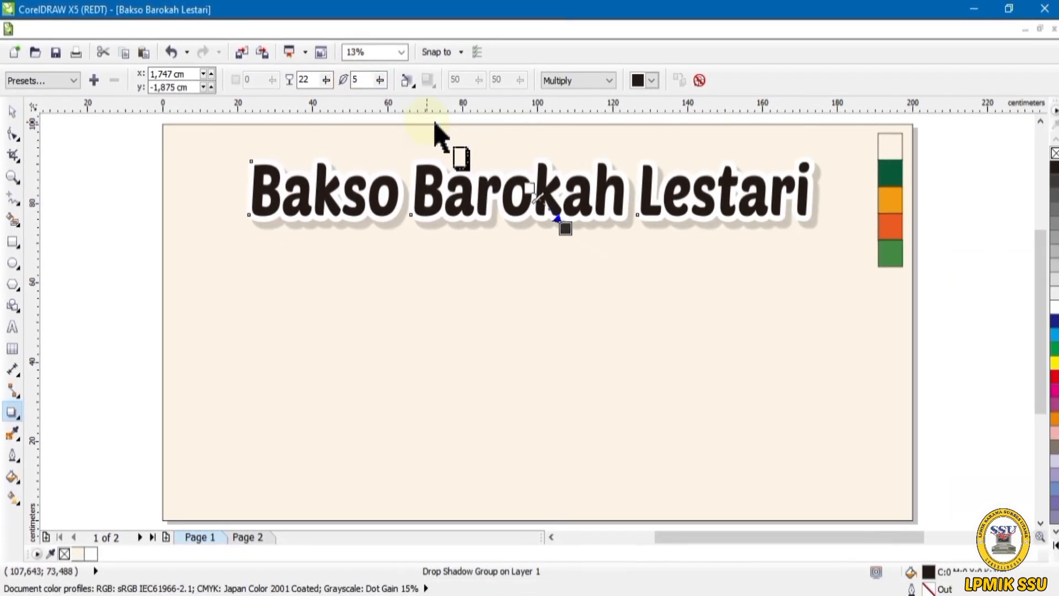
Step: Fill the word "Bakso" in the title with the dark green sampled from the colour swatches
key(F8)
drag(395, 200, 251, 209)
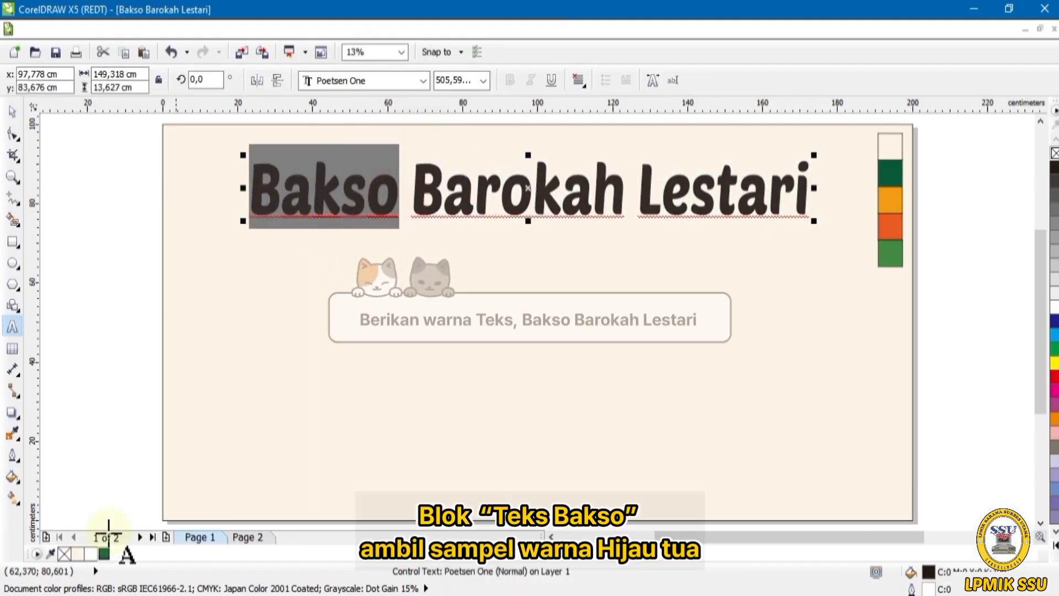
click(105, 554)
Step: Fill the word "Barokah" in the title with the red-orange sampled from the colour swatches
drag(413, 196, 625, 207)
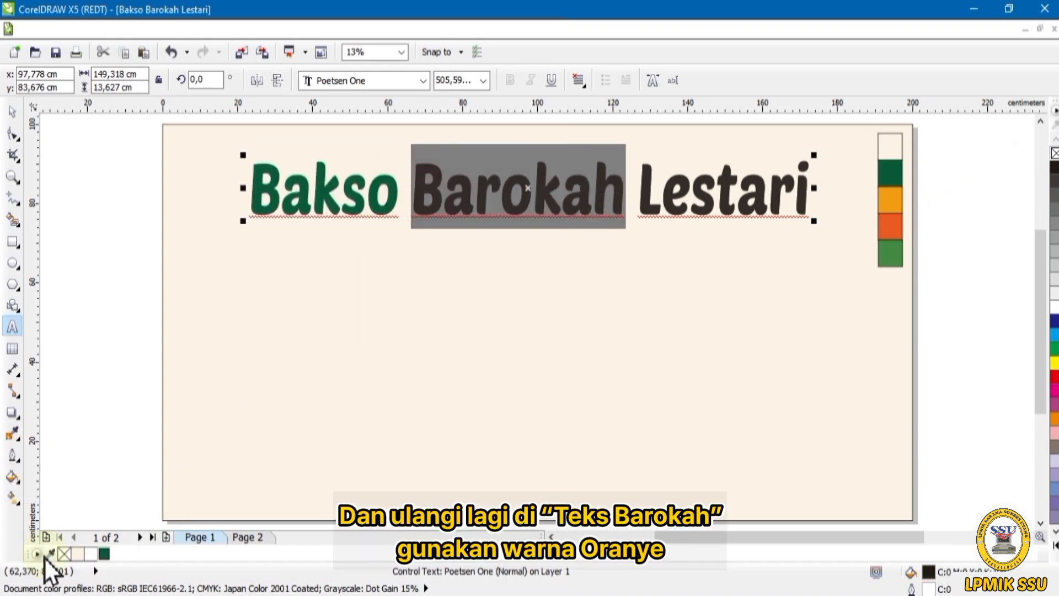
click(48, 554)
click(890, 223)
click(117, 553)
drag(640, 196, 809, 207)
click(50, 554)
click(892, 173)
click(12, 112)
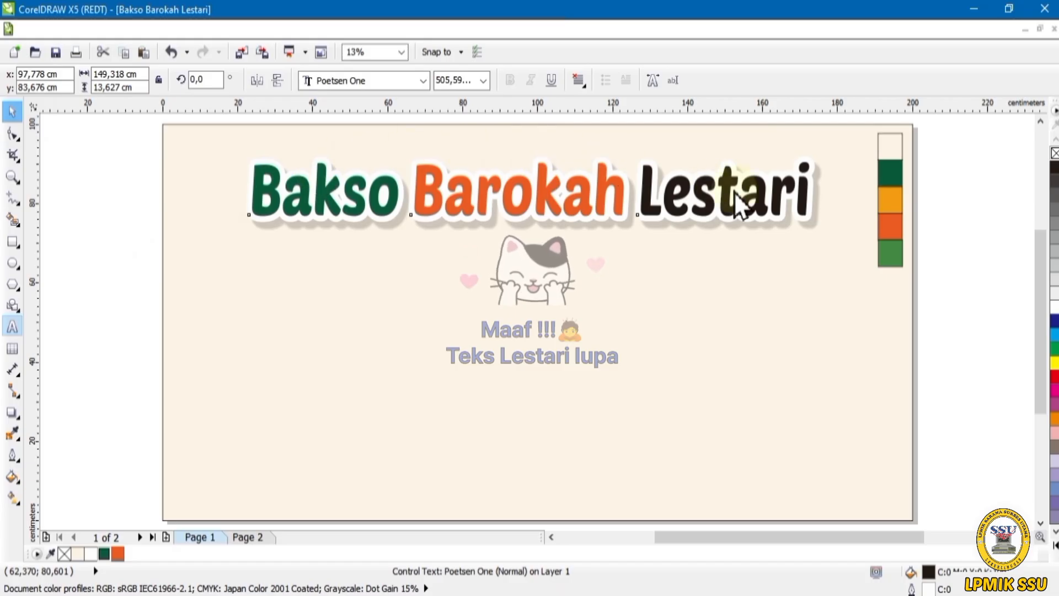
key(Escape)
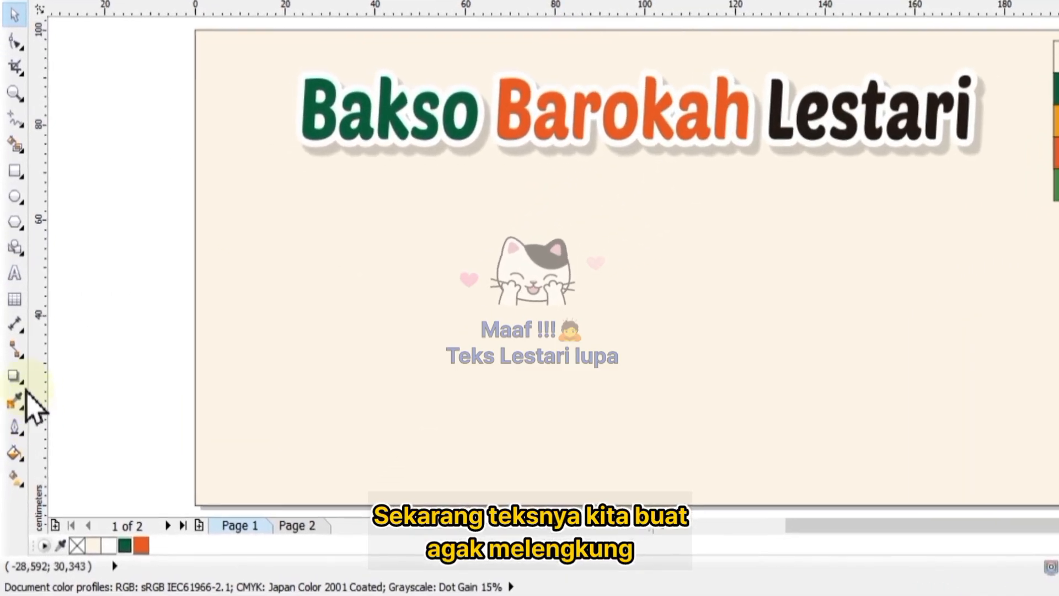
Step: Apply an envelope to the title text and delete its top-centre and bottom-centre nodes
click(24, 385)
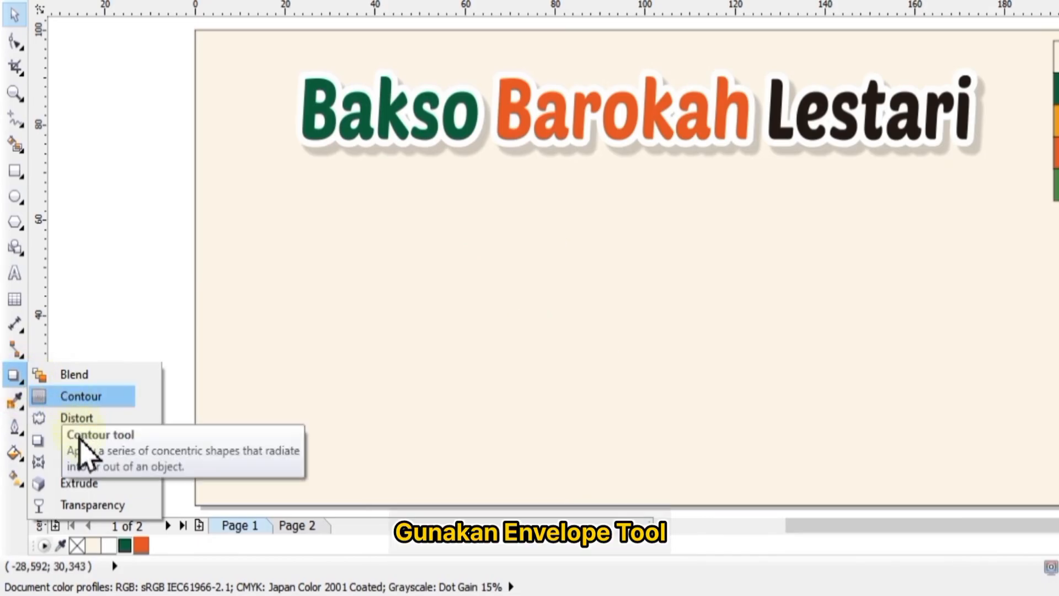
click(83, 462)
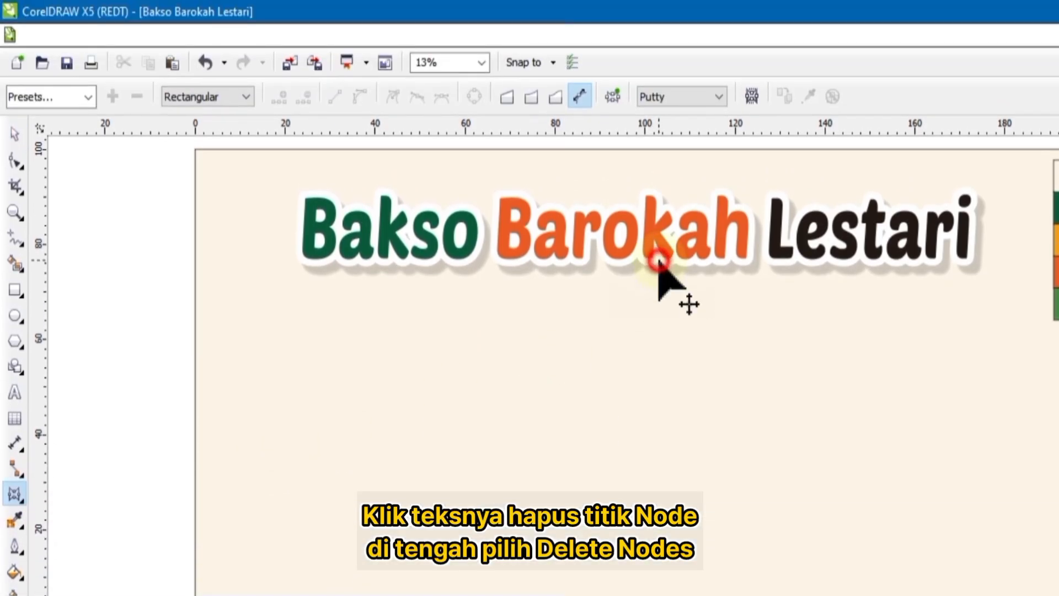
click(660, 263)
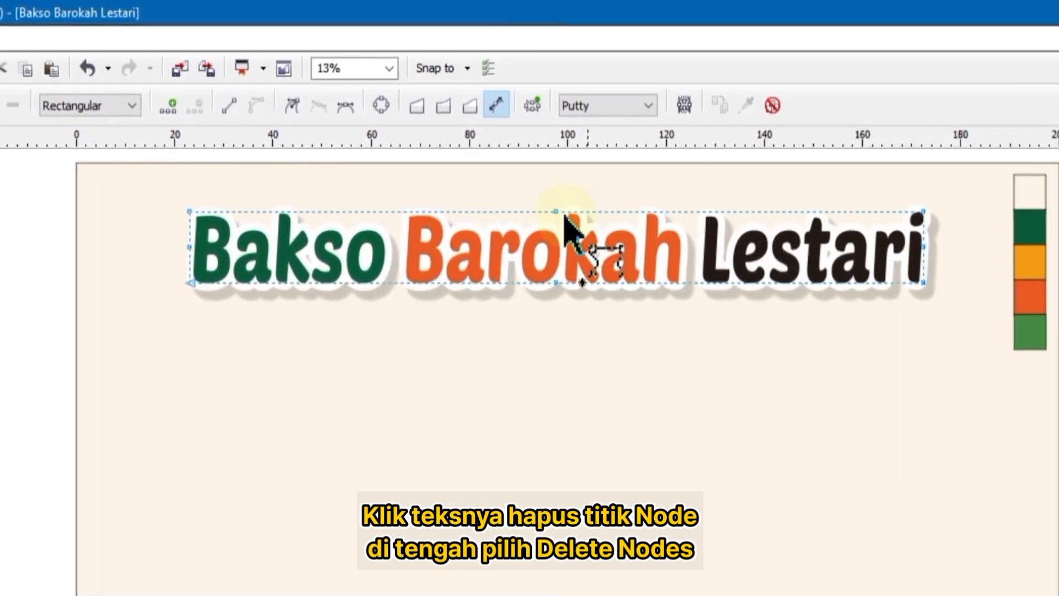
click(529, 220)
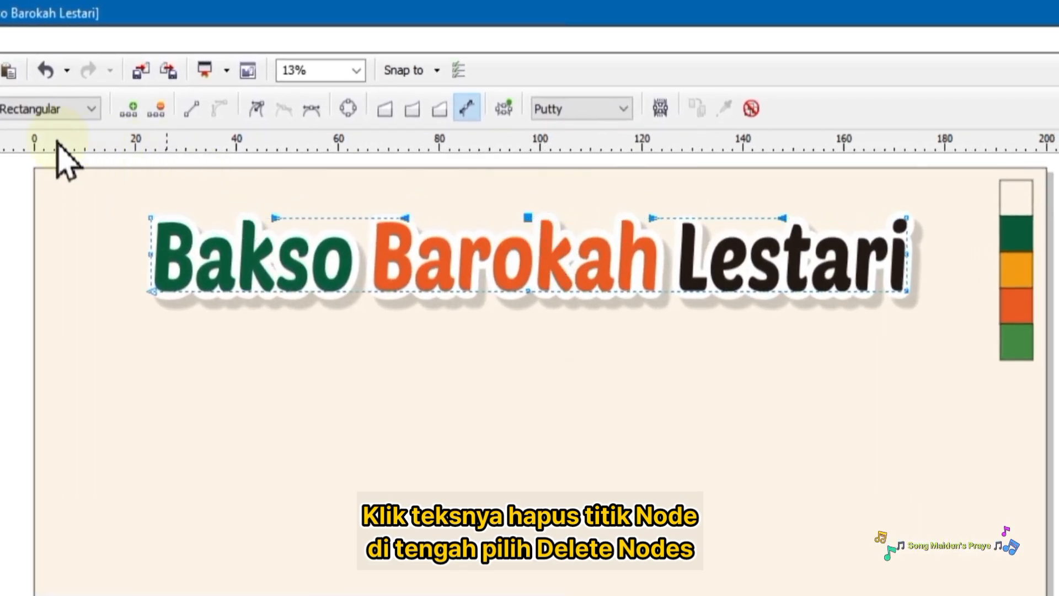
click(156, 109)
click(527, 289)
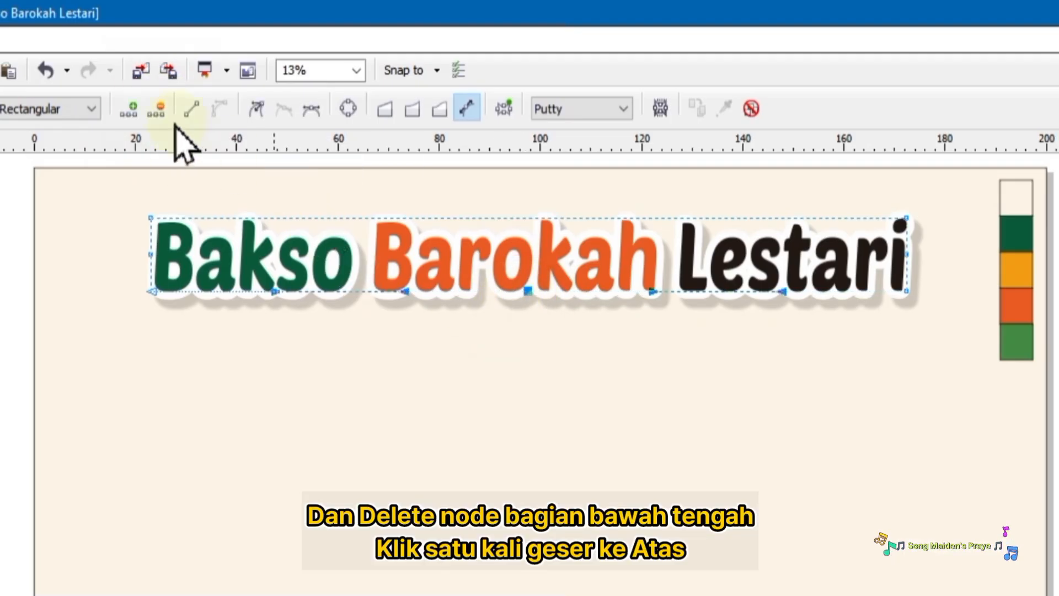
click(156, 109)
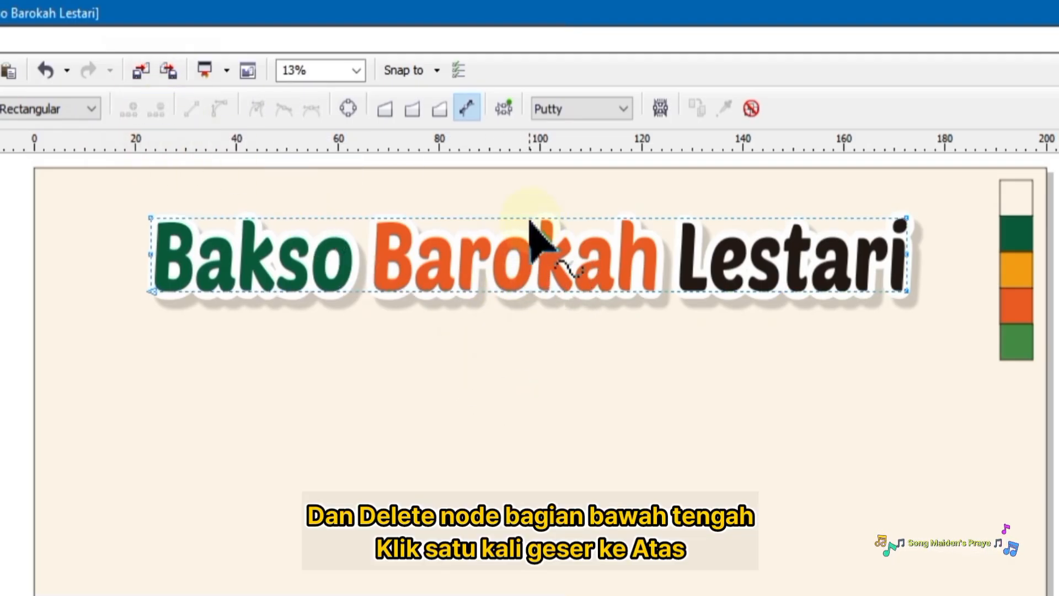
Step: Bend the envelope's upper and lower edges upward at the middle to arch the title text
click(510, 217)
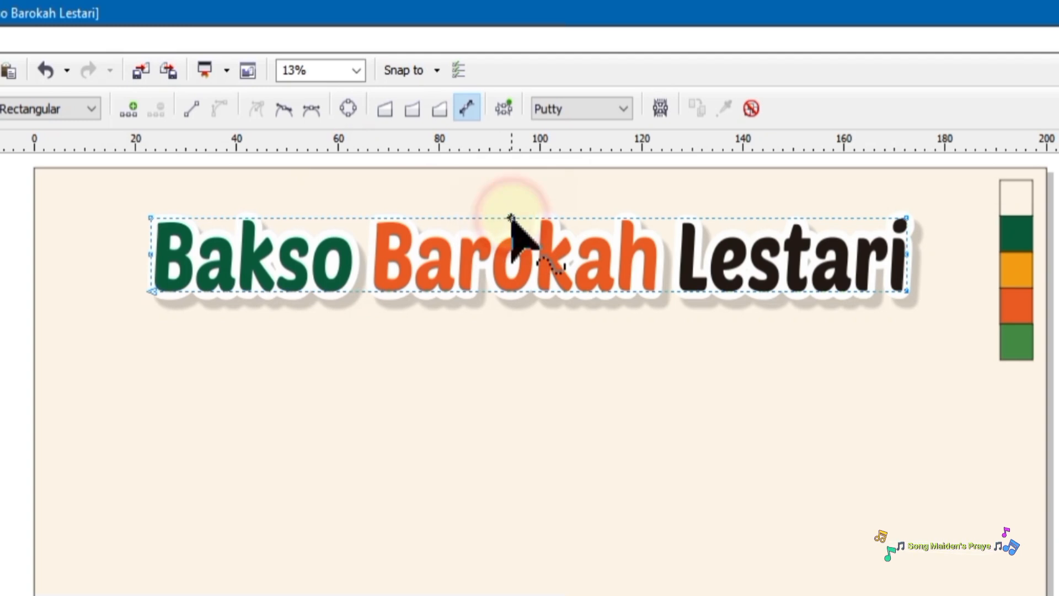
drag(510, 217, 511, 196)
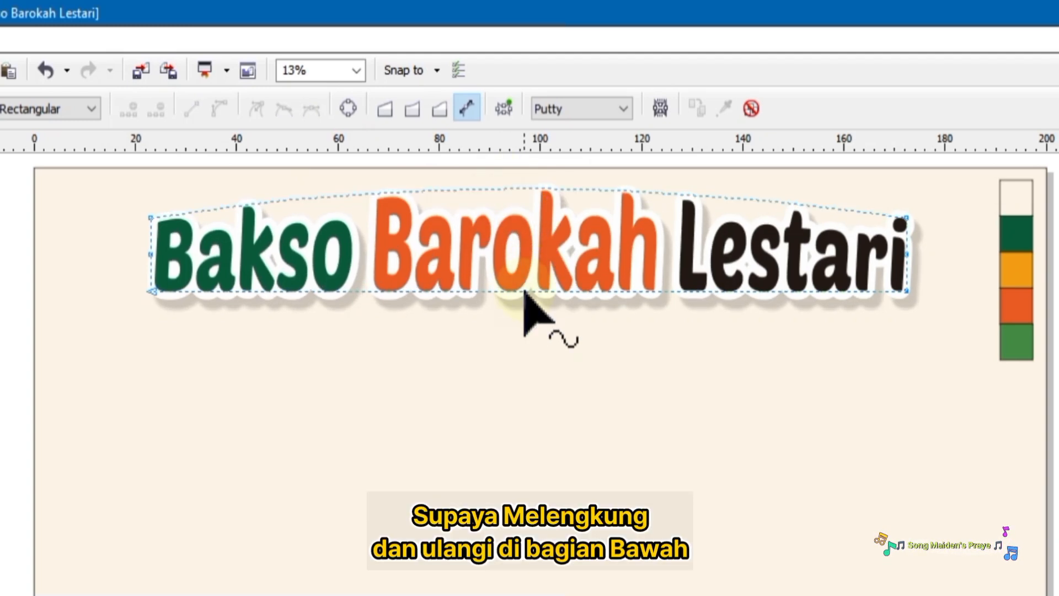
click(522, 289)
drag(523, 290, 524, 272)
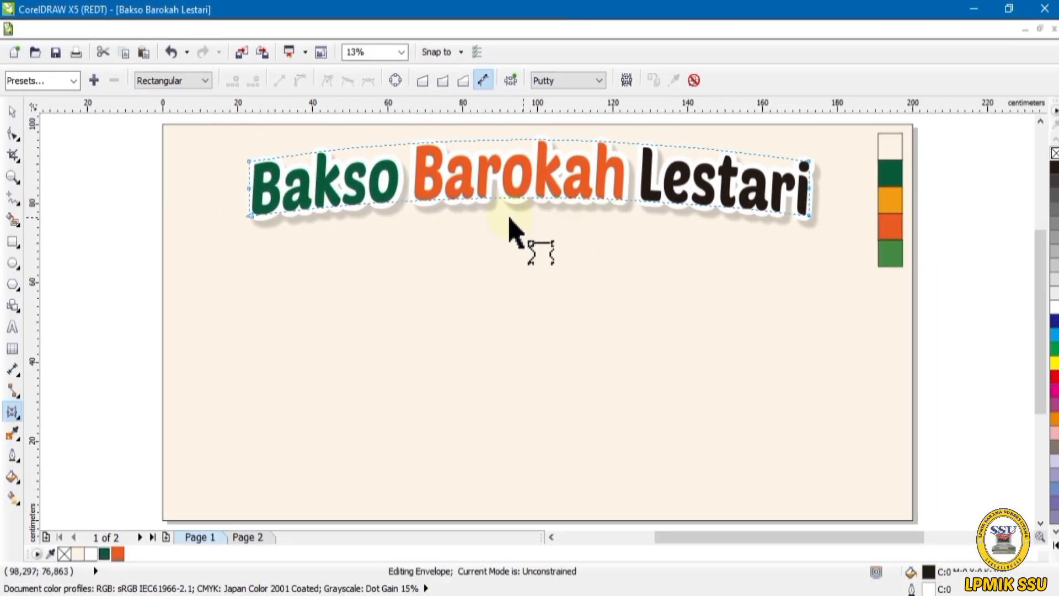
click(12, 111)
click(554, 231)
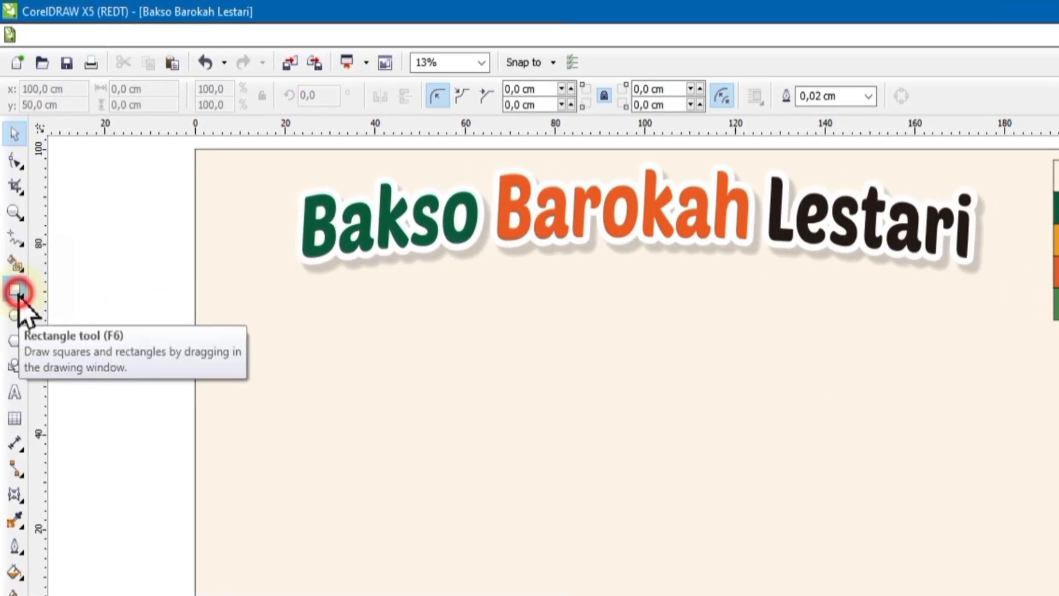
Step: Place a rectangle about 62.7 cm wide and 10.4 cm high below the title near the page's horizontal centre
click(18, 294)
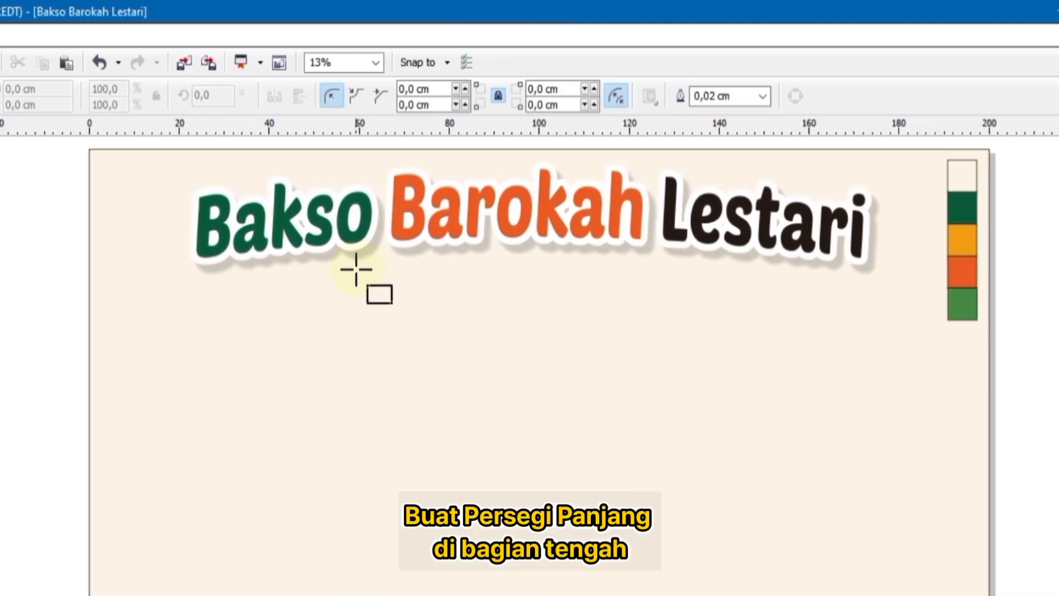
drag(357, 270, 700, 333)
drag(525, 336, 525, 321)
drag(715, 295, 651, 295)
key(space)
drag(498, 292, 543, 295)
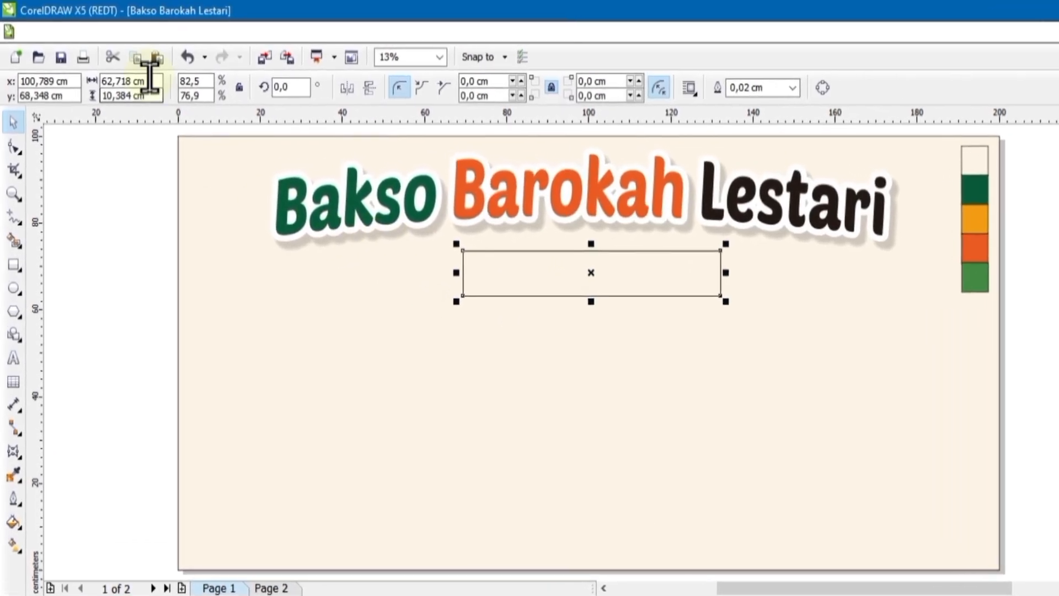
Step: Convert the rectangle to curves and change its upper and lower straight edges into curved segments
click(199, 33)
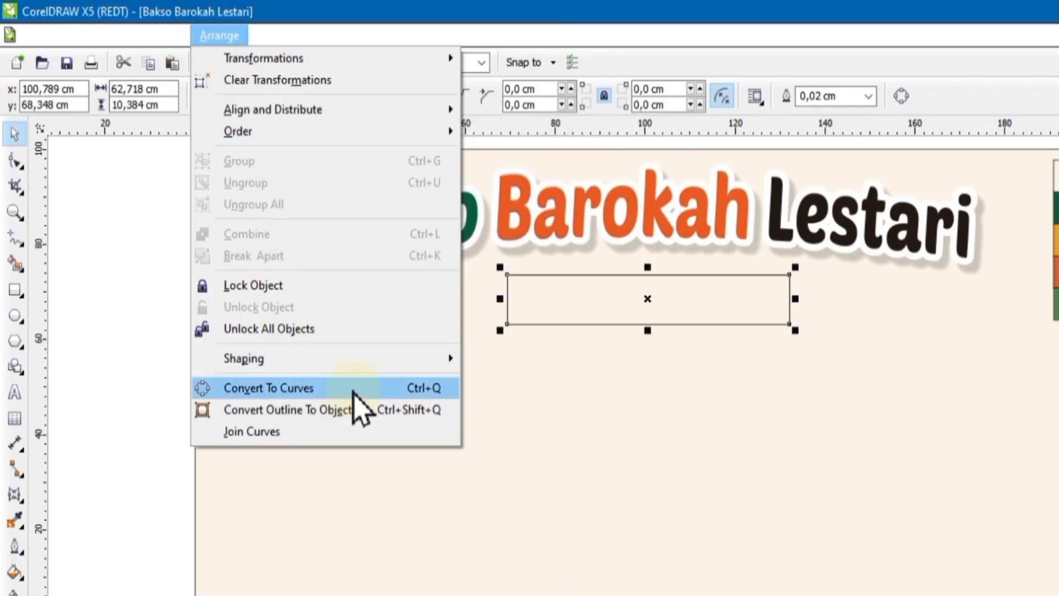
click(425, 392)
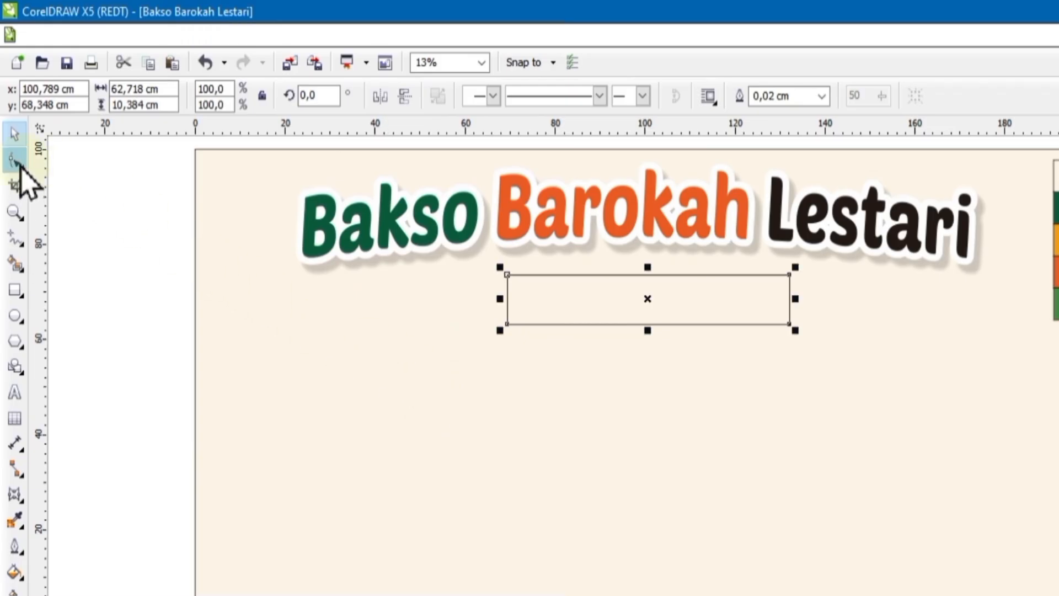
click(14, 162)
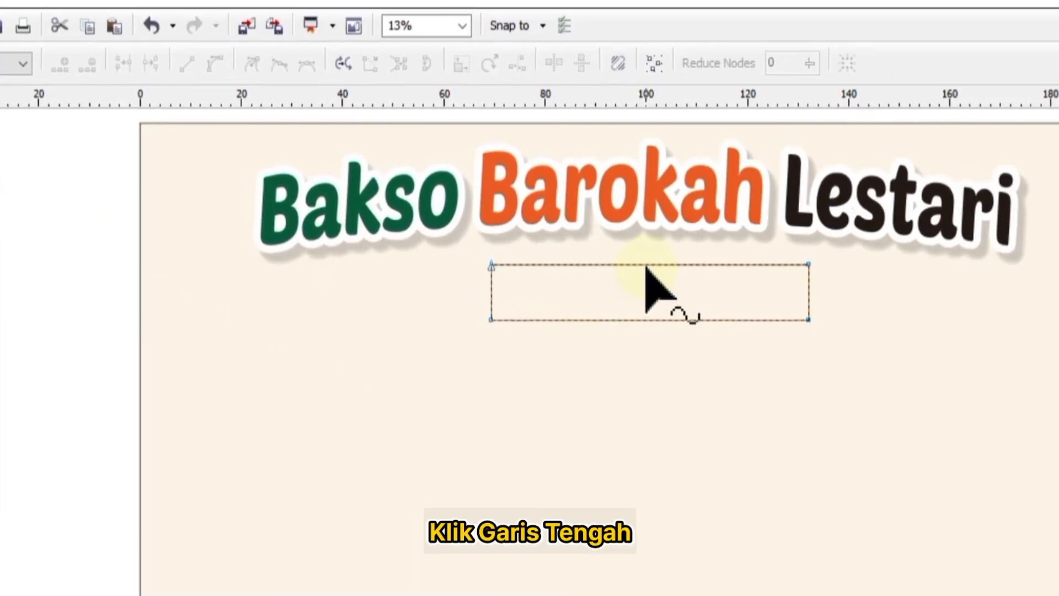
click(645, 265)
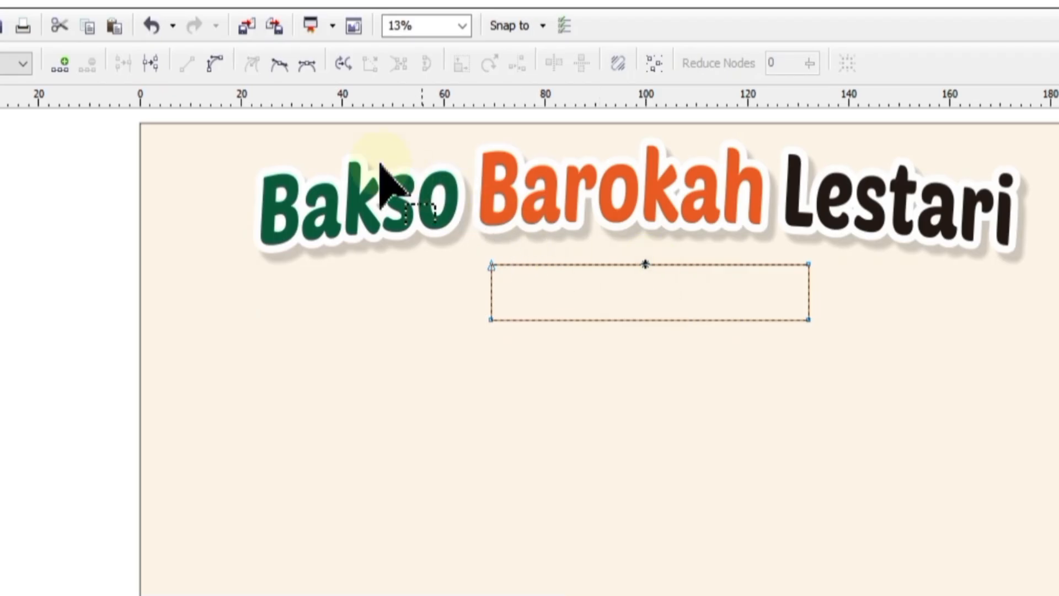
click(216, 65)
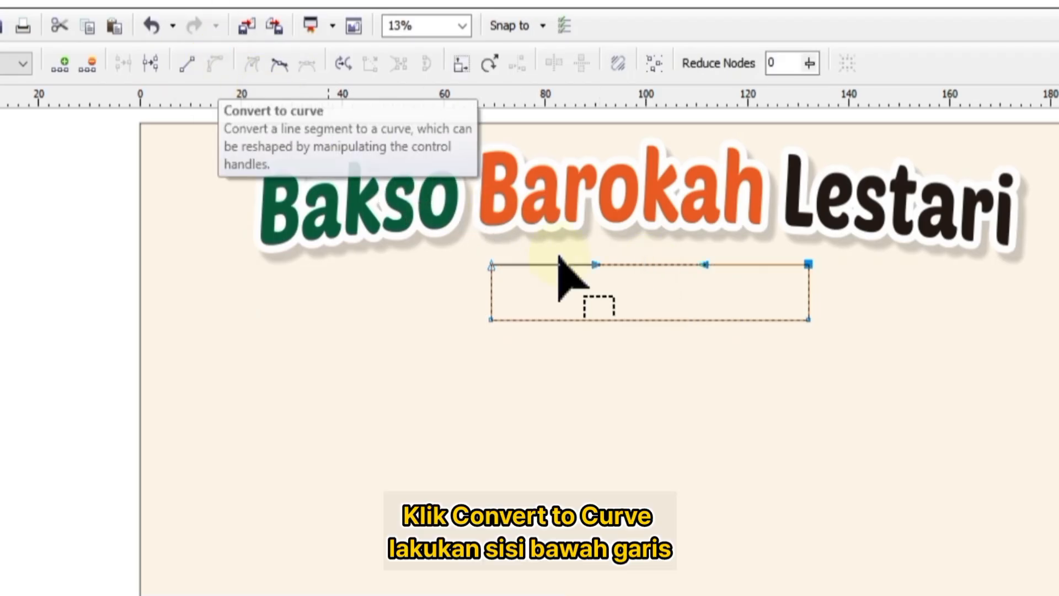
click(648, 321)
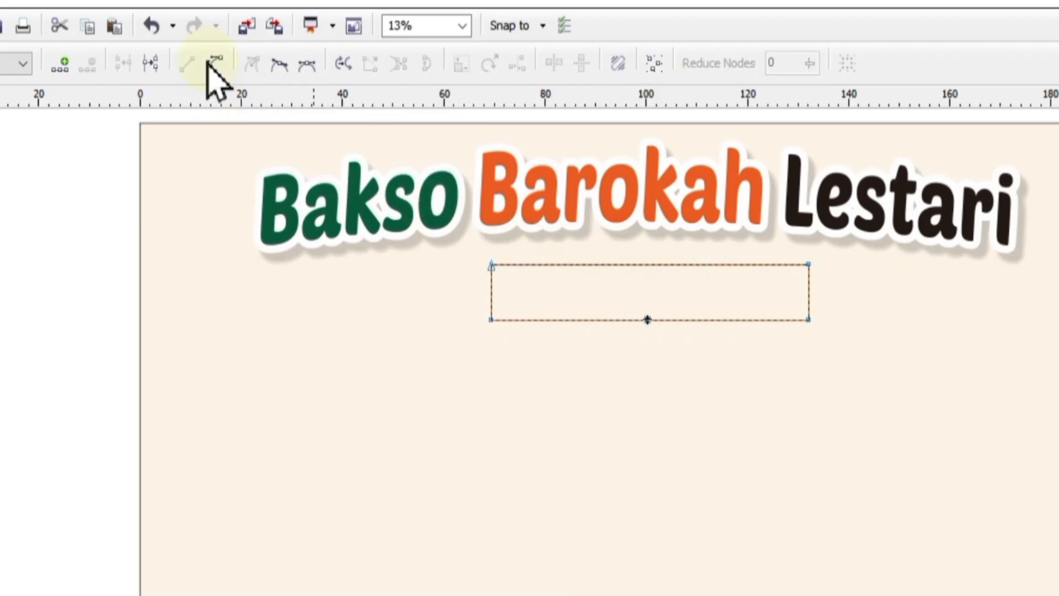
click(209, 60)
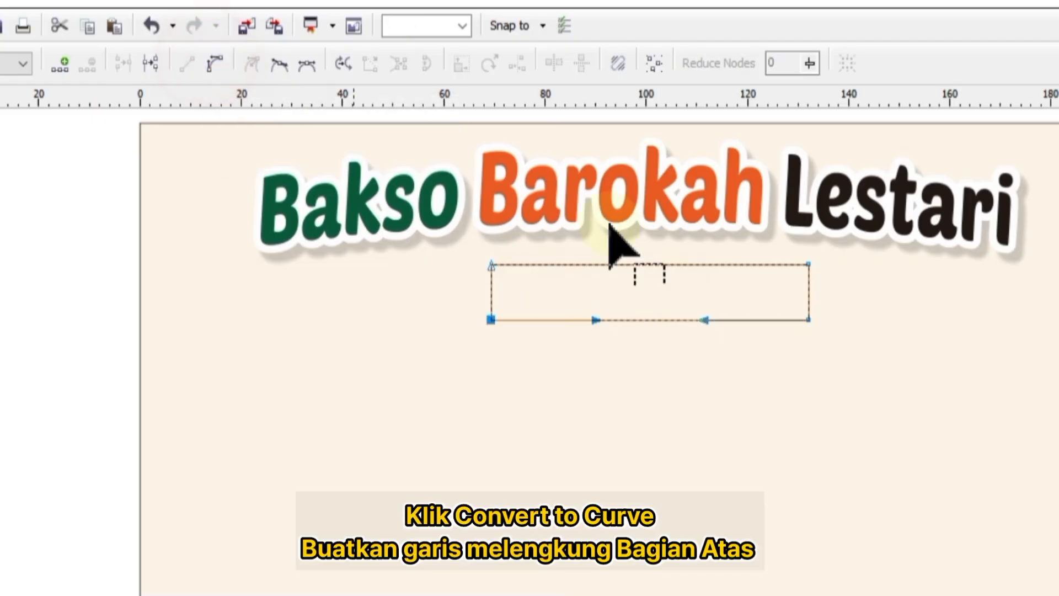
Step: Bend the rectangle's upper and lower edges slightly upward at the middle to match the title's arch
click(638, 266)
drag(638, 266, 639, 254)
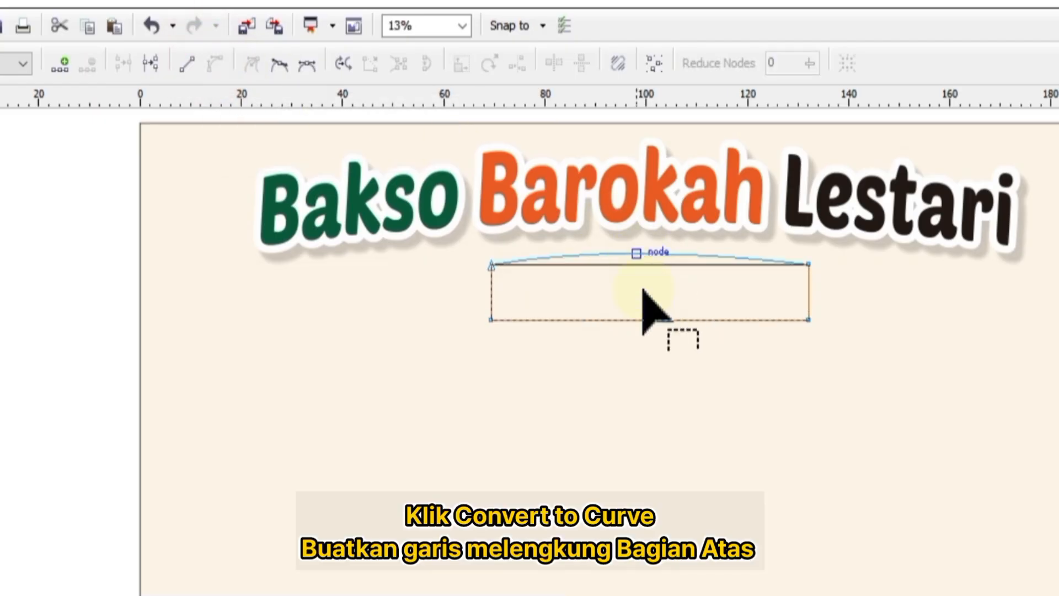
click(643, 321)
drag(643, 321, 644, 305)
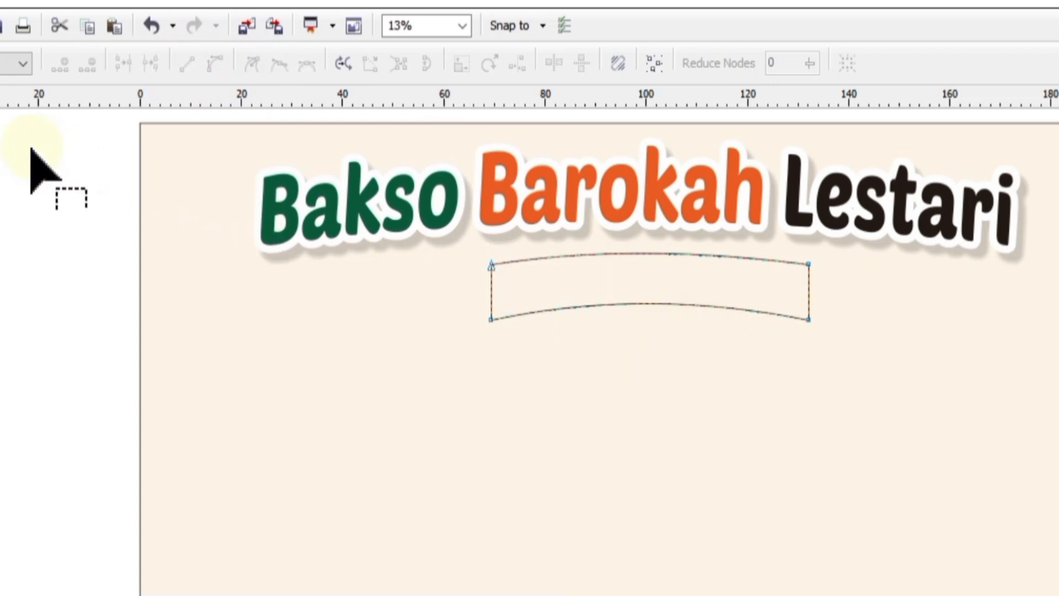
Step: Add a node midway along the arched shape's left edge and convert both halves of that edge to curves
click(491, 291)
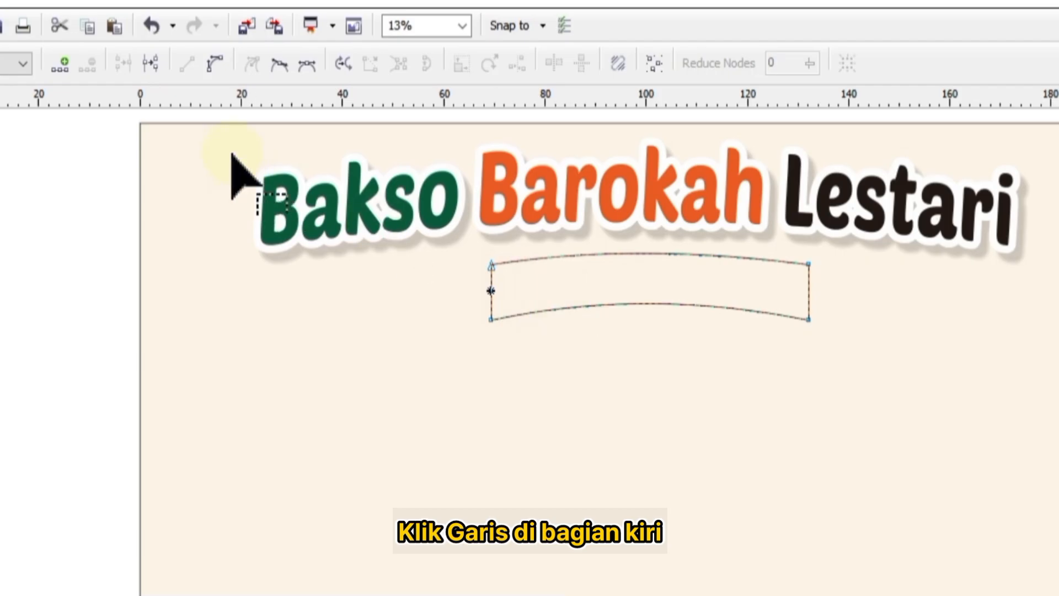
click(65, 67)
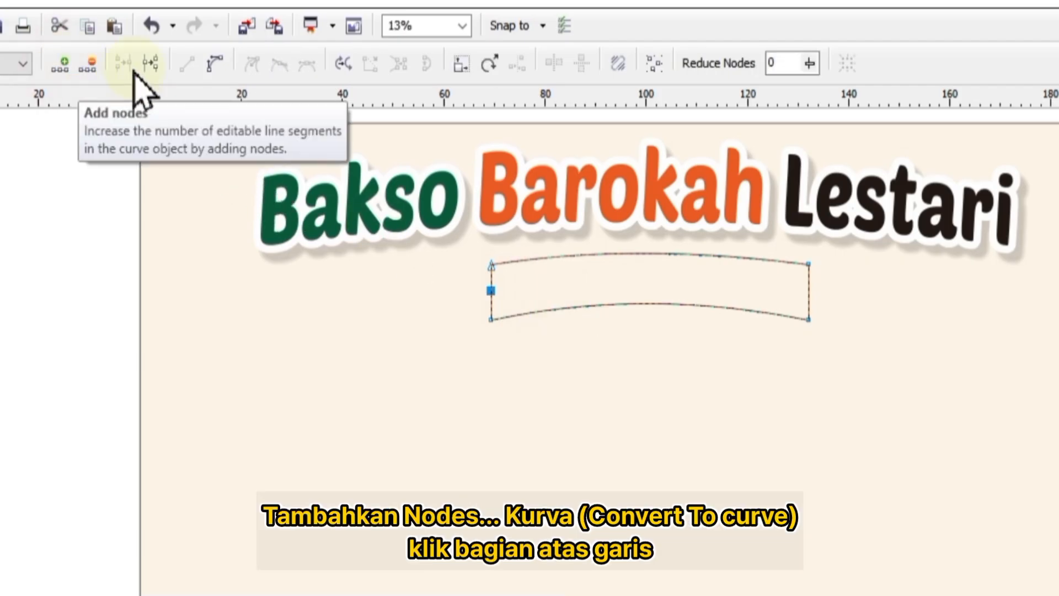
click(209, 66)
click(491, 266)
click(214, 64)
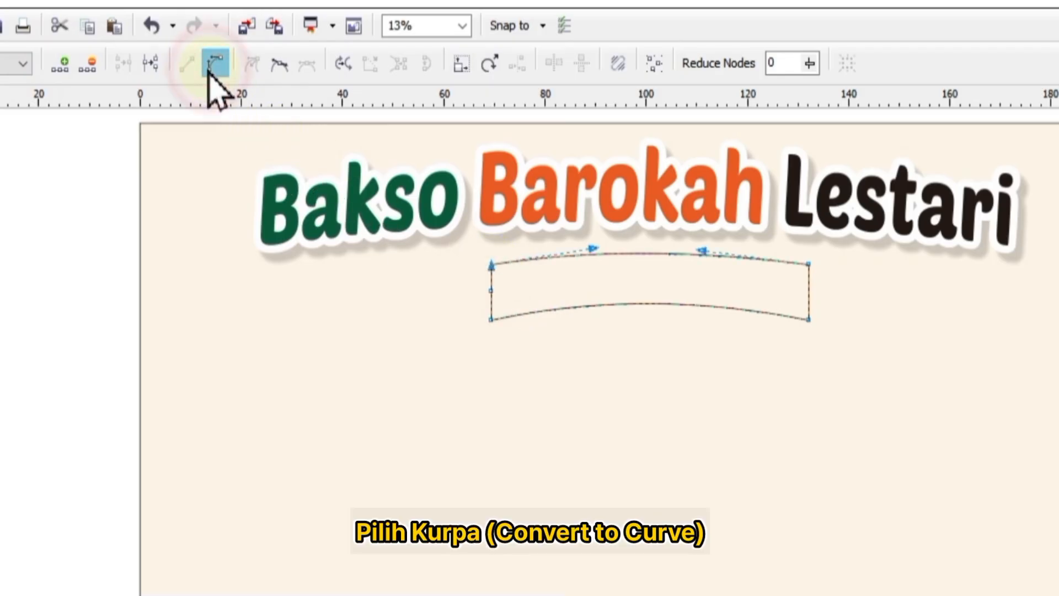
scroll(491, 308, up, 2)
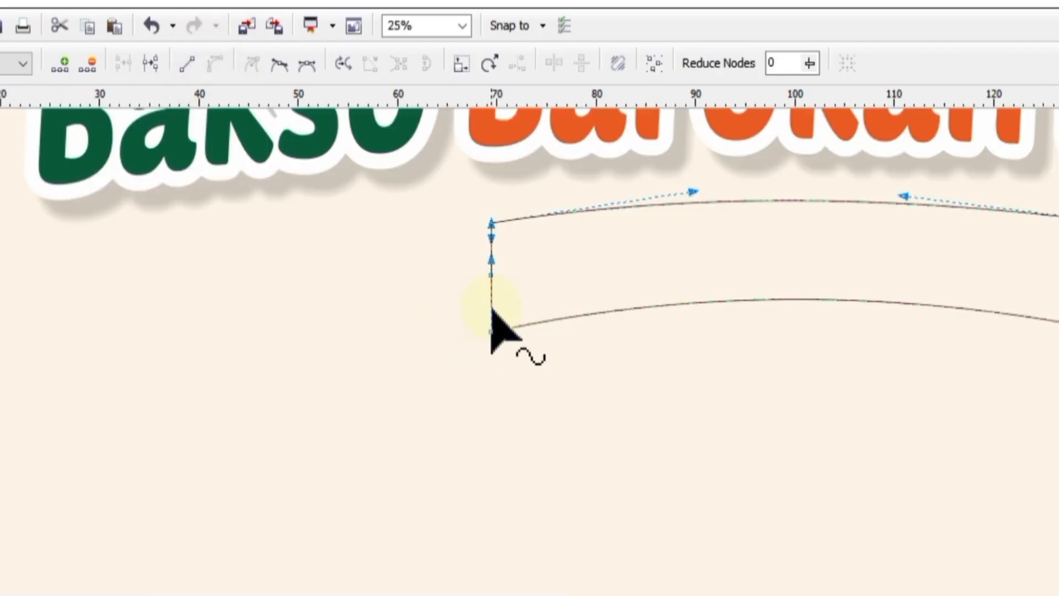
Step: Pull the middle node of the arched shape's left edge inward to form a curved ribbon notch
scroll(491, 308, up, 1)
double_click(490, 242)
drag(489, 241, 588, 228)
scroll(588, 227, down, 1)
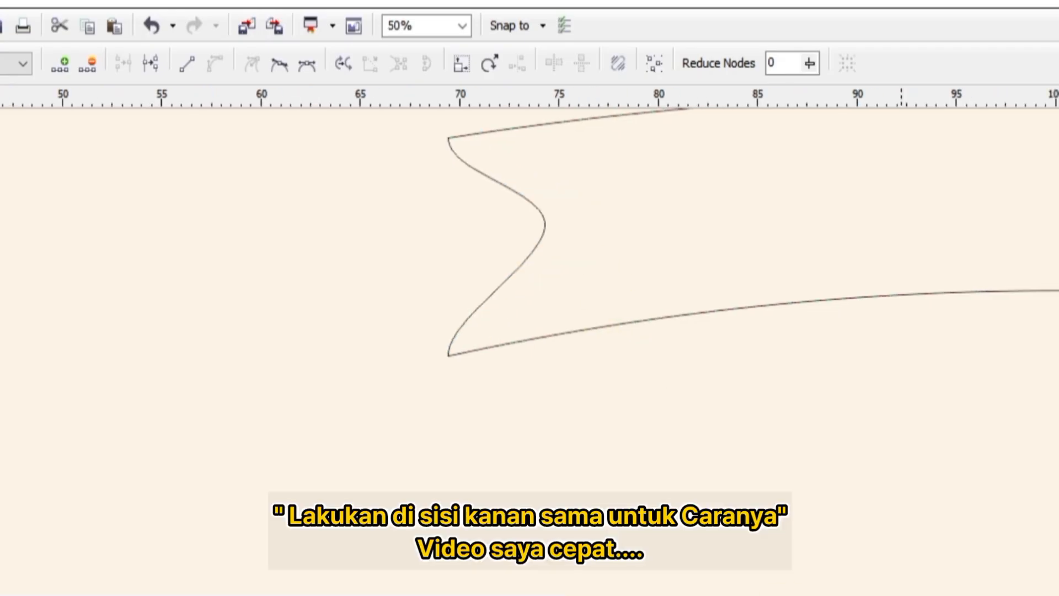
Step: Add a node midway on the ribbon's right edge, convert both halves to curves and pull the node inward as a matching notch
scroll(530, 298, right, 3)
click(1021, 433)
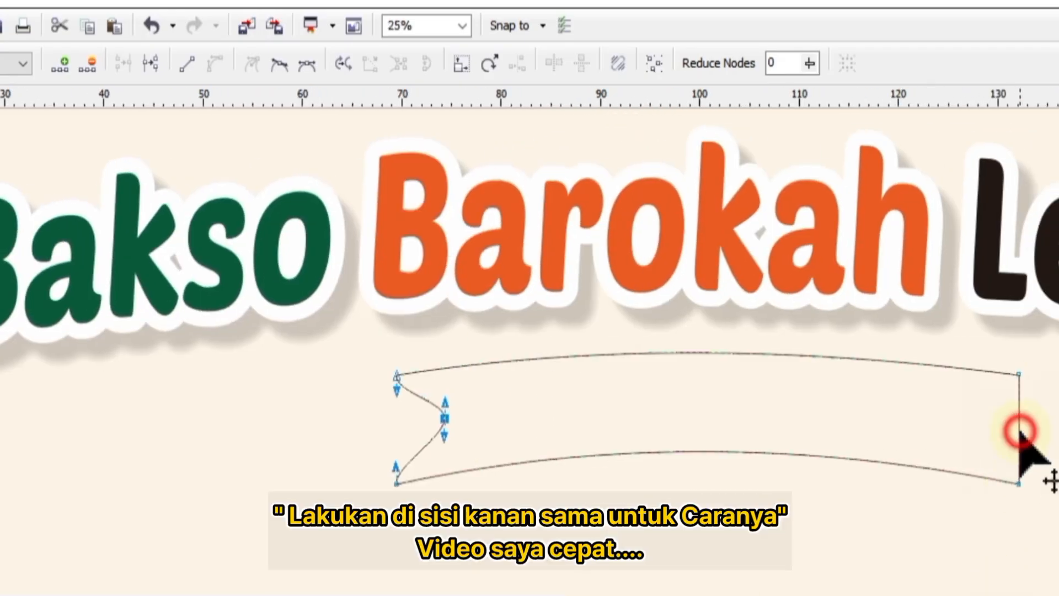
click(59, 63)
click(1019, 458)
click(213, 64)
drag(1015, 432, 979, 433)
key(space)
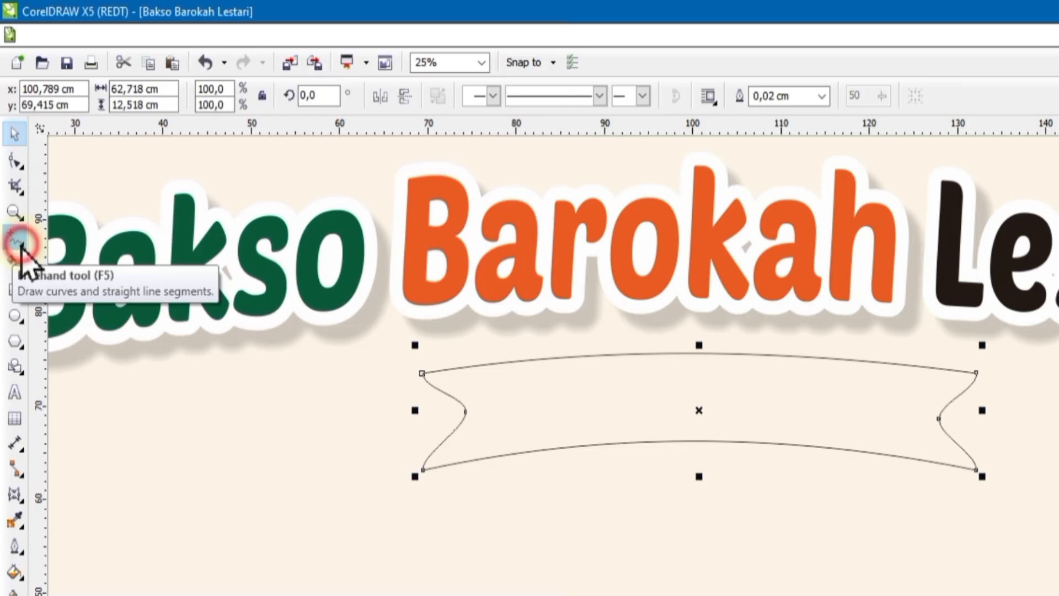
Step: Draw a closed two-node freehand line about 11.6 cm wide and 1.3 cm high at the ribbon's left end
click(21, 246)
click(109, 245)
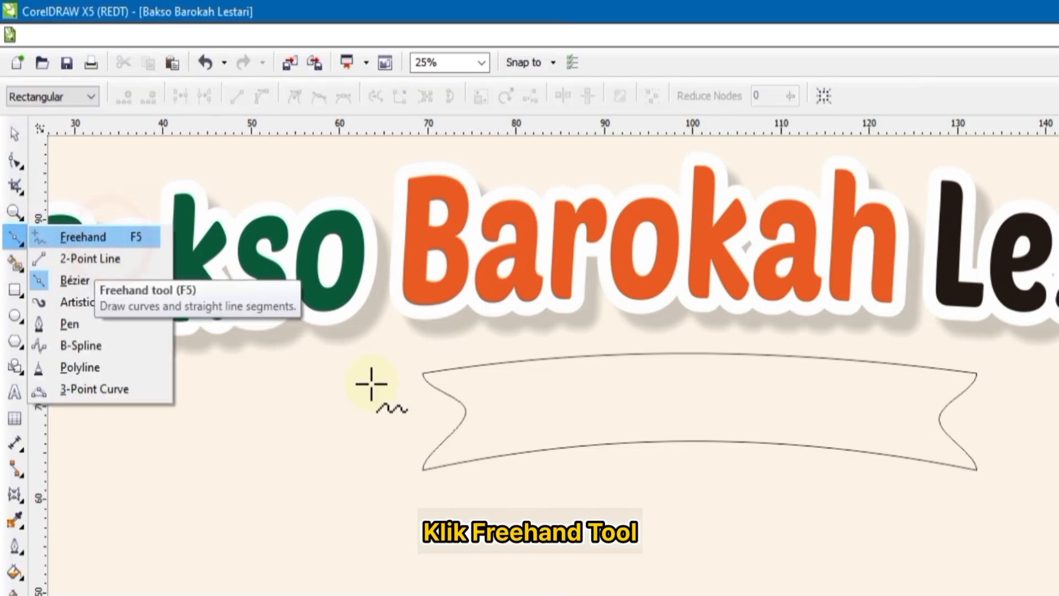
click(425, 411)
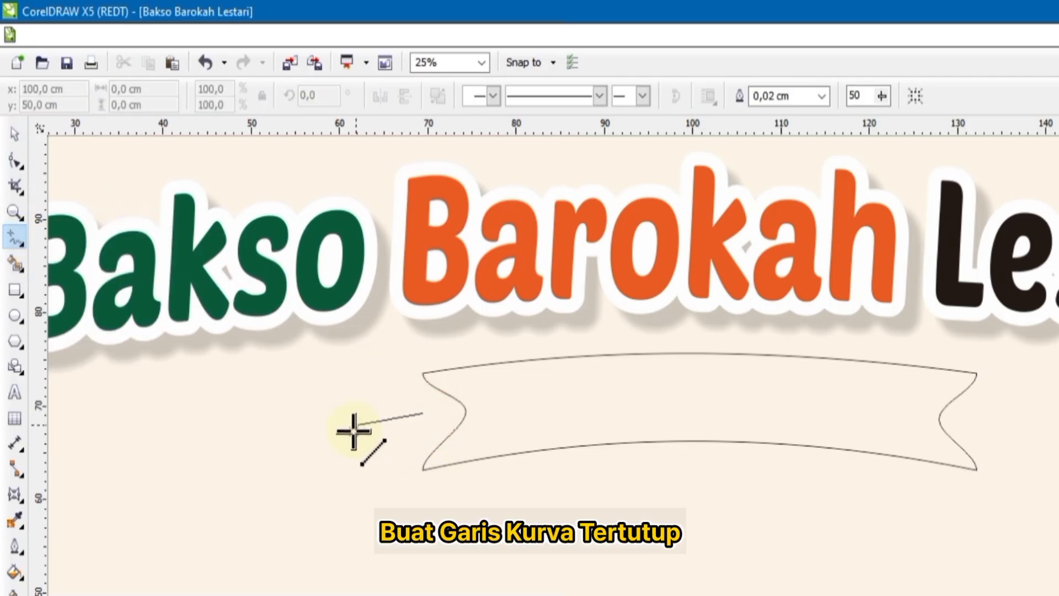
click(320, 425)
click(320, 424)
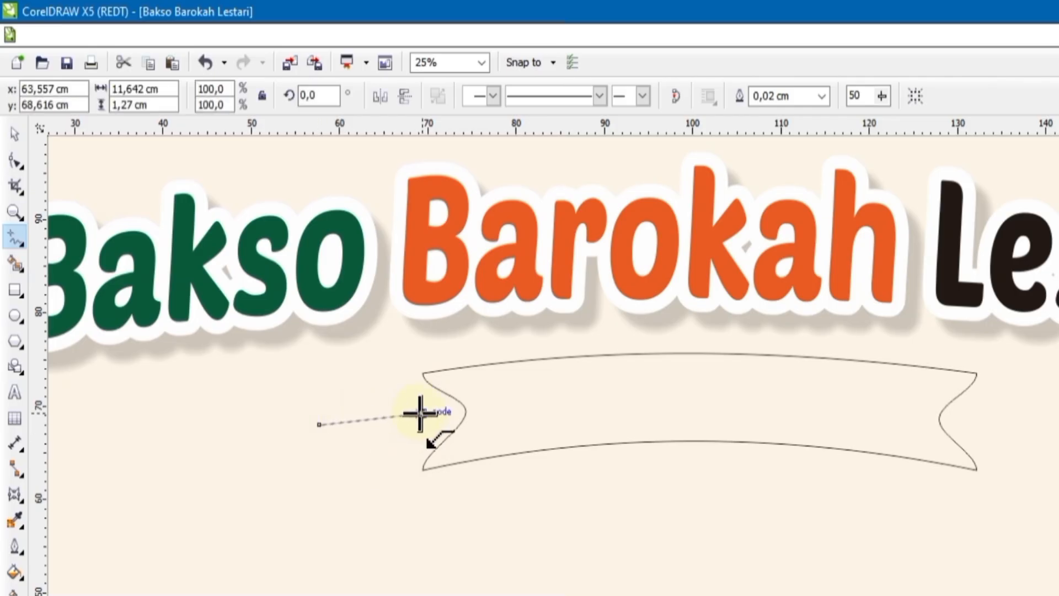
click(419, 414)
Step: Convert the closed line's segments to curves and bend them apart into a teardrop pointing toward the ribbon
click(22, 171)
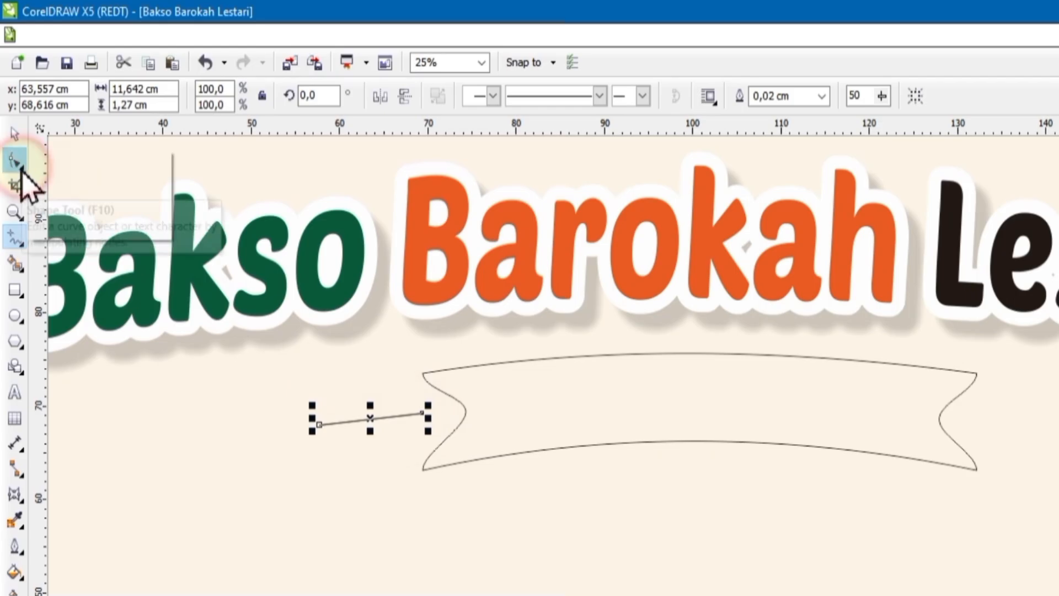
click(72, 166)
drag(359, 433, 409, 380)
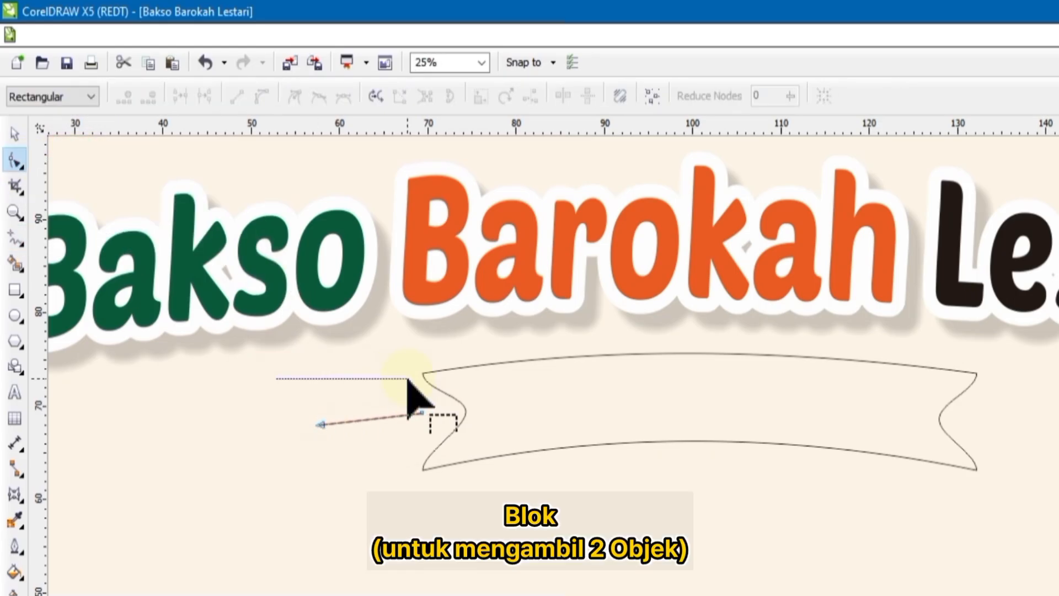
drag(437, 435, 439, 441)
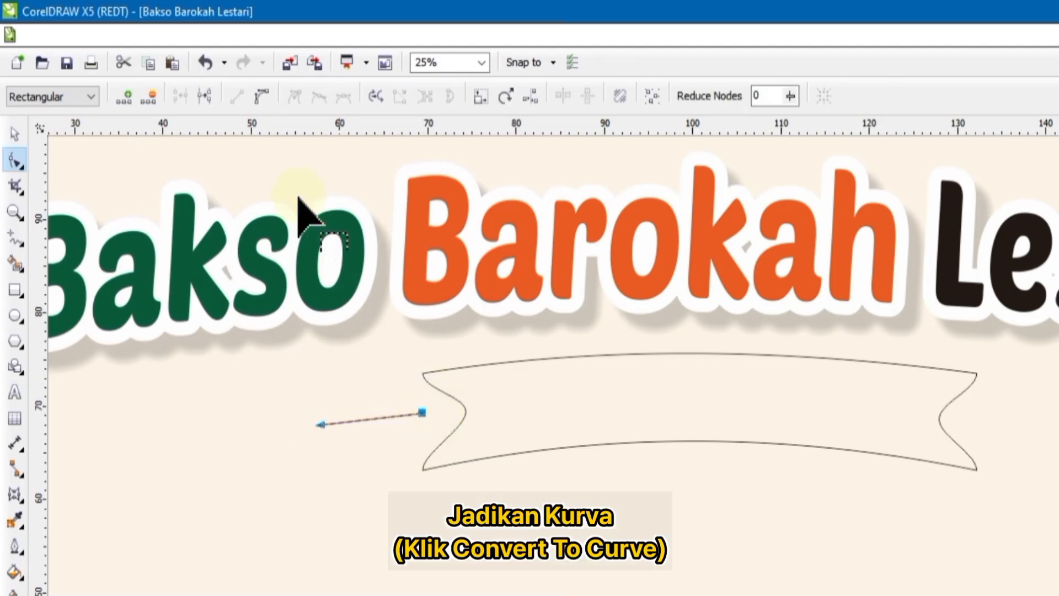
click(260, 100)
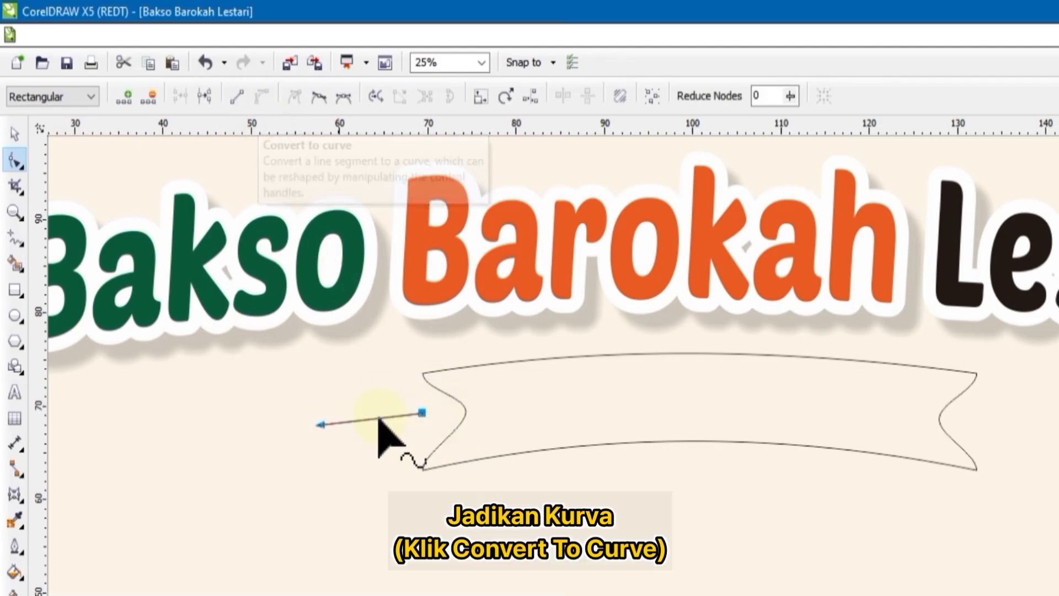
drag(371, 421, 331, 448)
Step: Scale the teardrop to about 8.7 x 4 cm, place it beside the ribbon's left notch and mirror it vertically
click(15, 135)
drag(432, 388, 402, 402)
drag(359, 425, 400, 407)
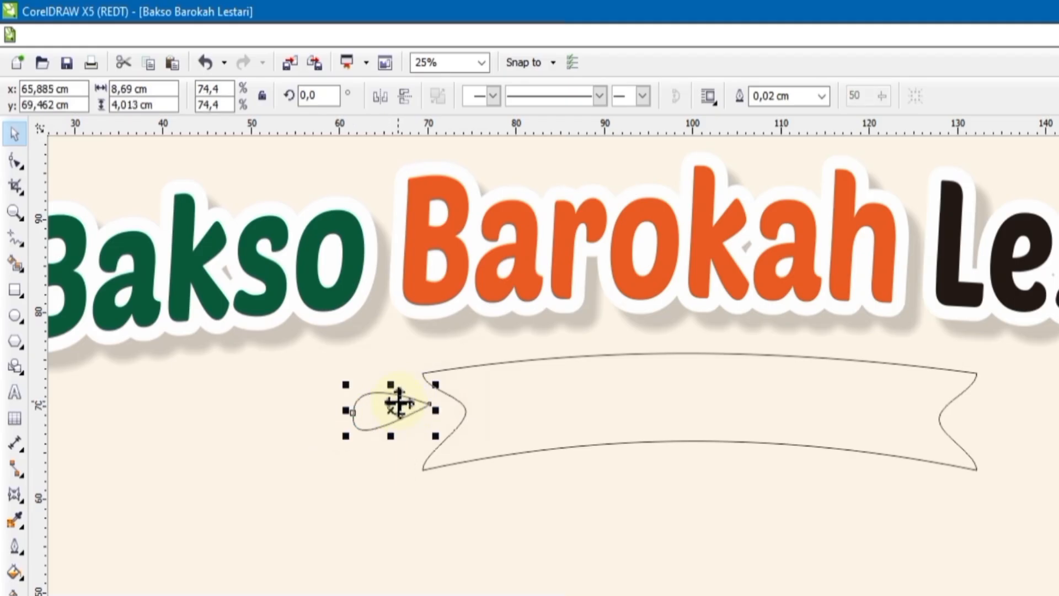
click(405, 97)
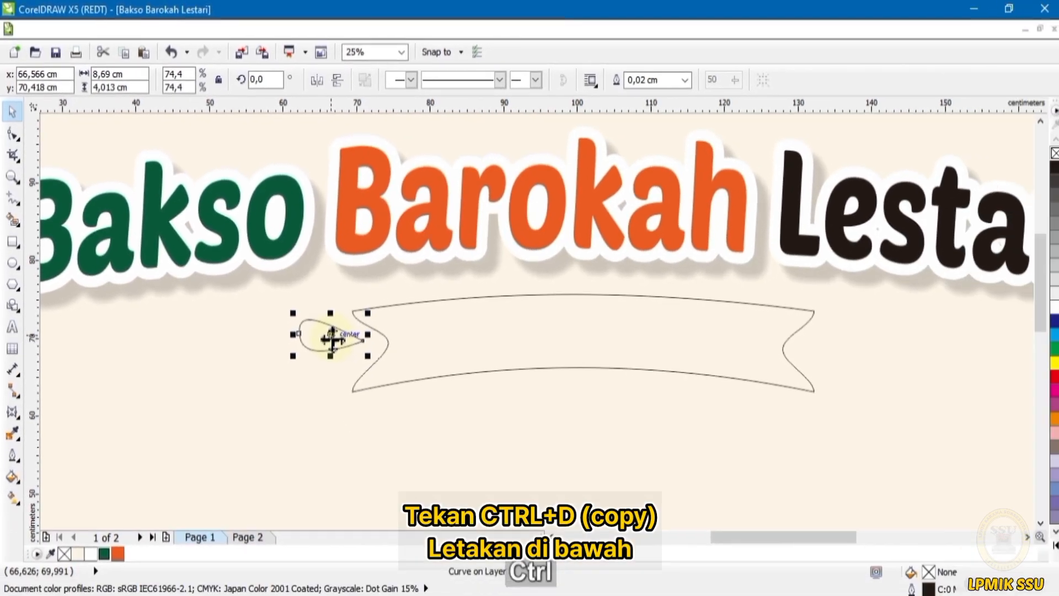
Step: Duplicate the teardrop, place the copy directly below the original and mirror it vertically
key(ctrl+d)
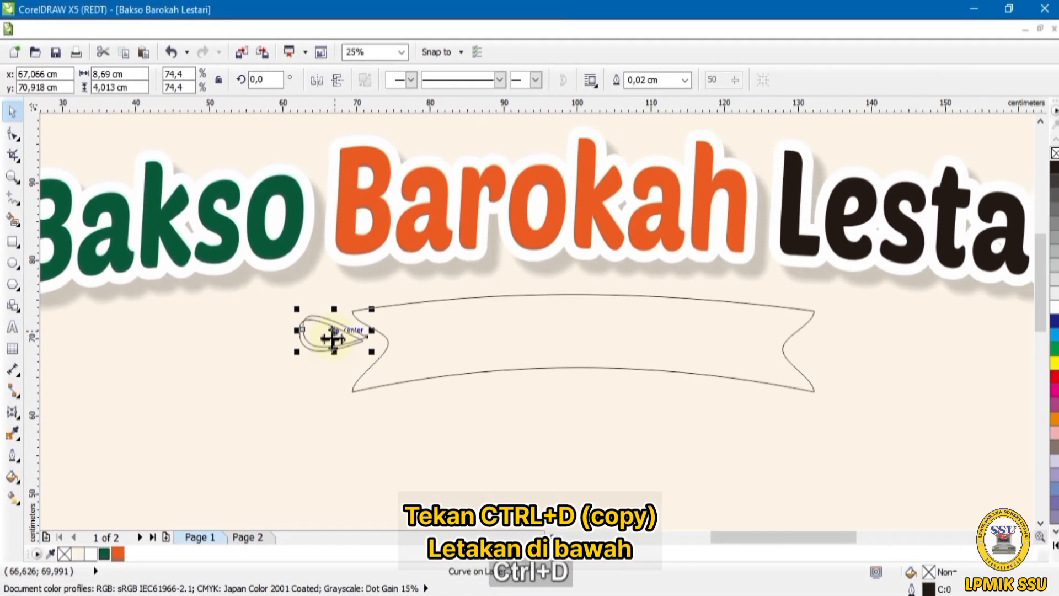
mouse_move(333, 334)
mouse_down()
mouse_move(330, 365)
mouse_move(331, 331)
mouse_up()
click(333, 83)
Step: Scale both teardrops to a pair about 6.4 x 6.7 cm and place a horizontally mirrored copy at the ribbon's right notch
shift+click(318, 329)
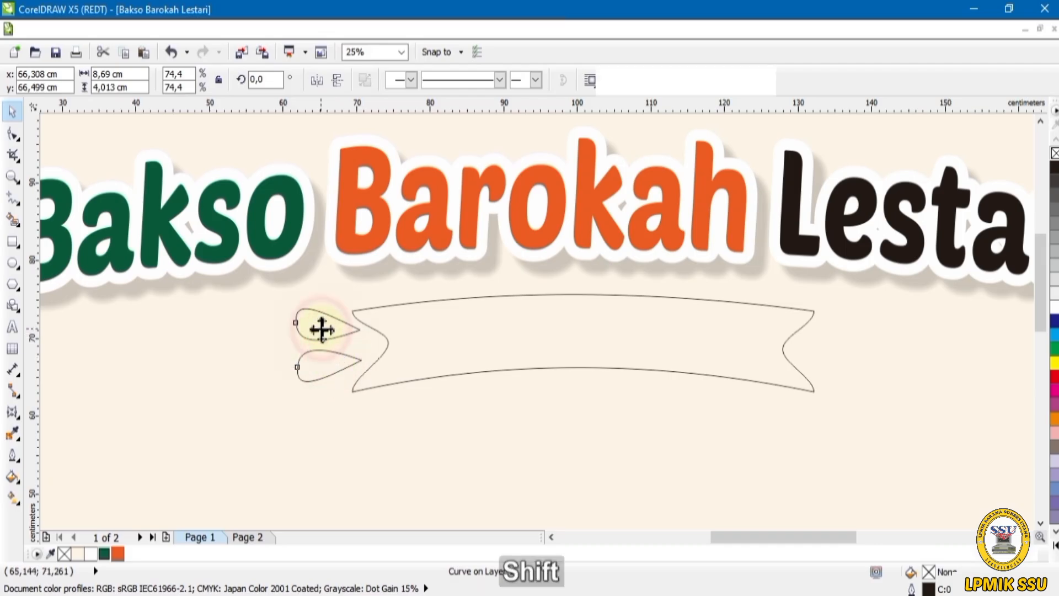
drag(287, 300, 835, 348)
key(ctrl+d)
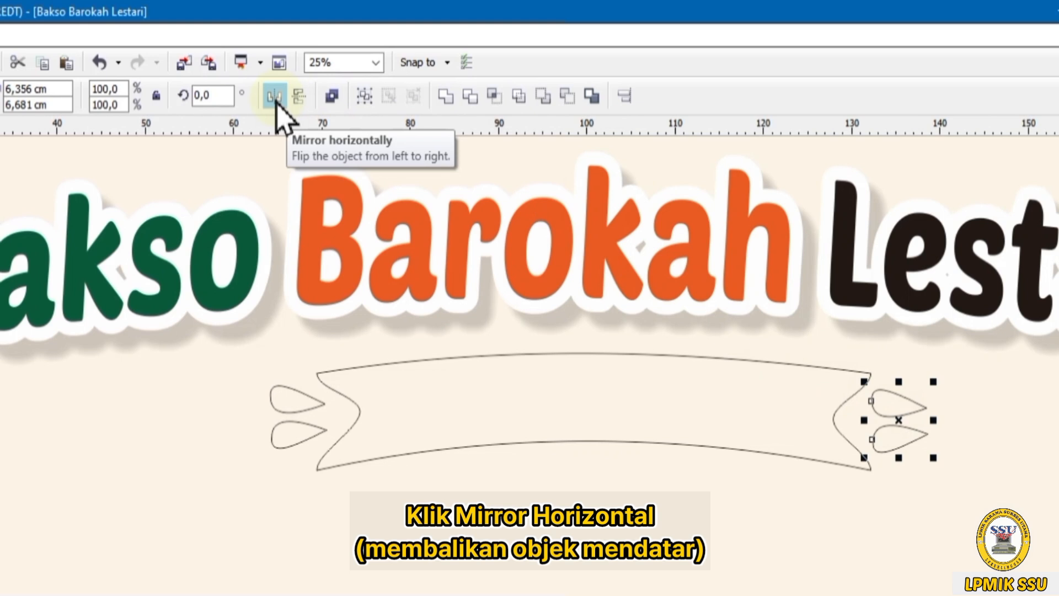
click(276, 100)
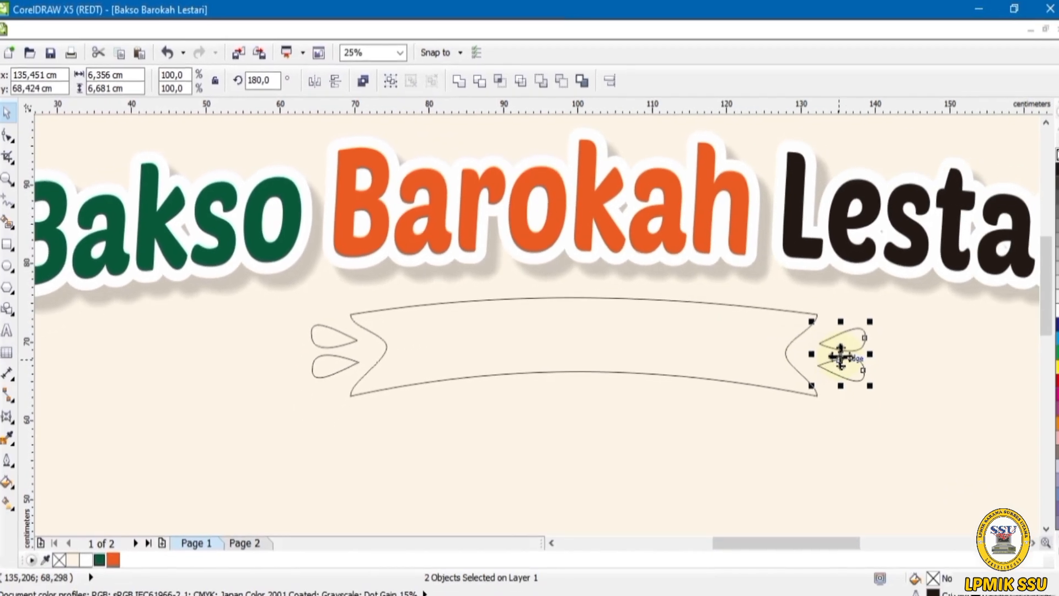
drag(840, 356, 840, 355)
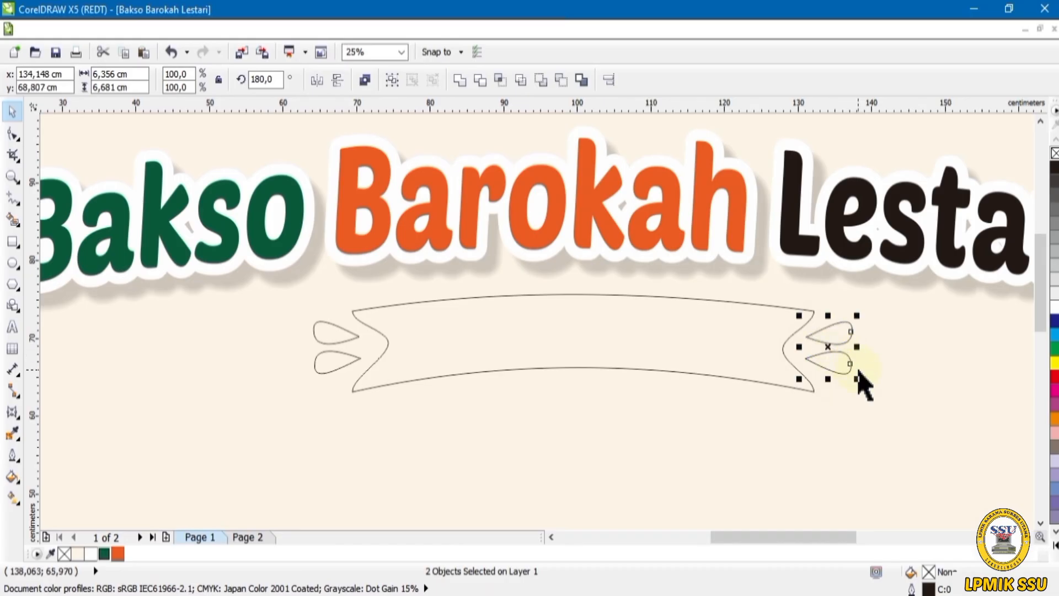
Step: Fill the ribbon and all four teardrops with the light green sampled from the page's colour swatches and remove their outlines
shift+click(710, 347)
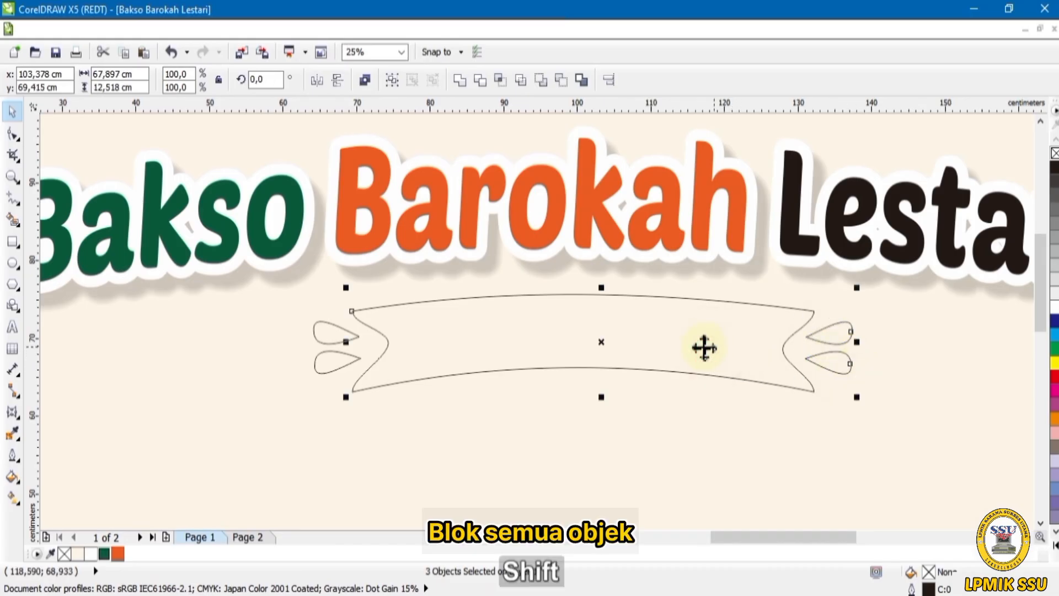
shift+click(332, 339)
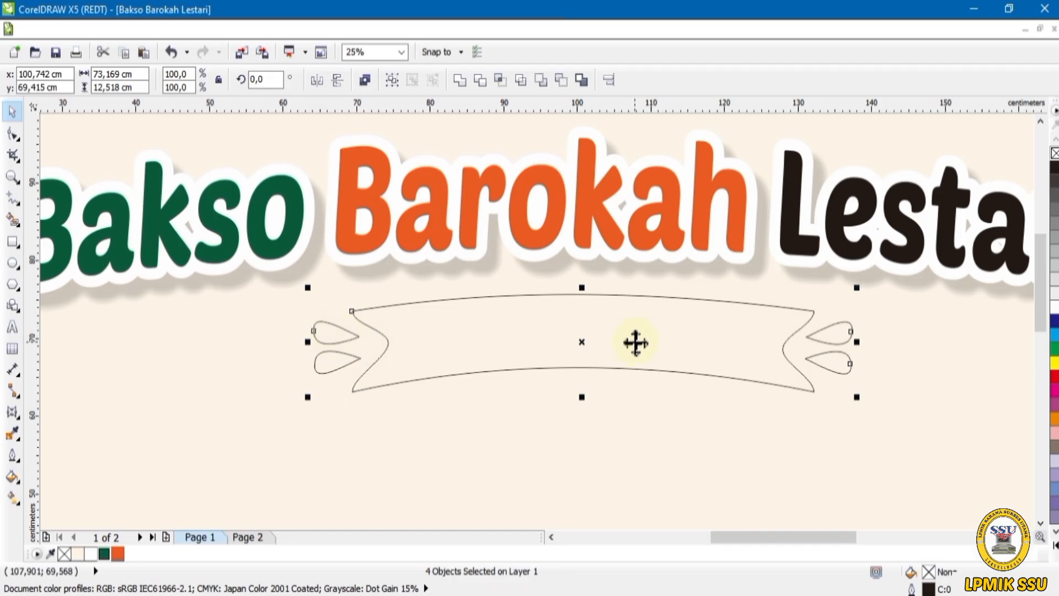
click(401, 52)
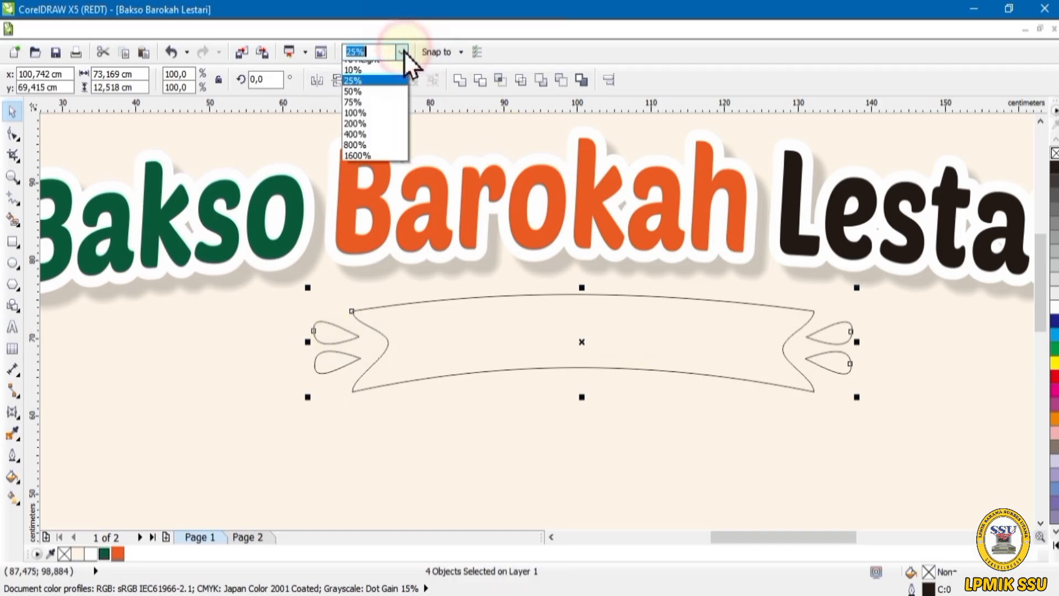
click(396, 67)
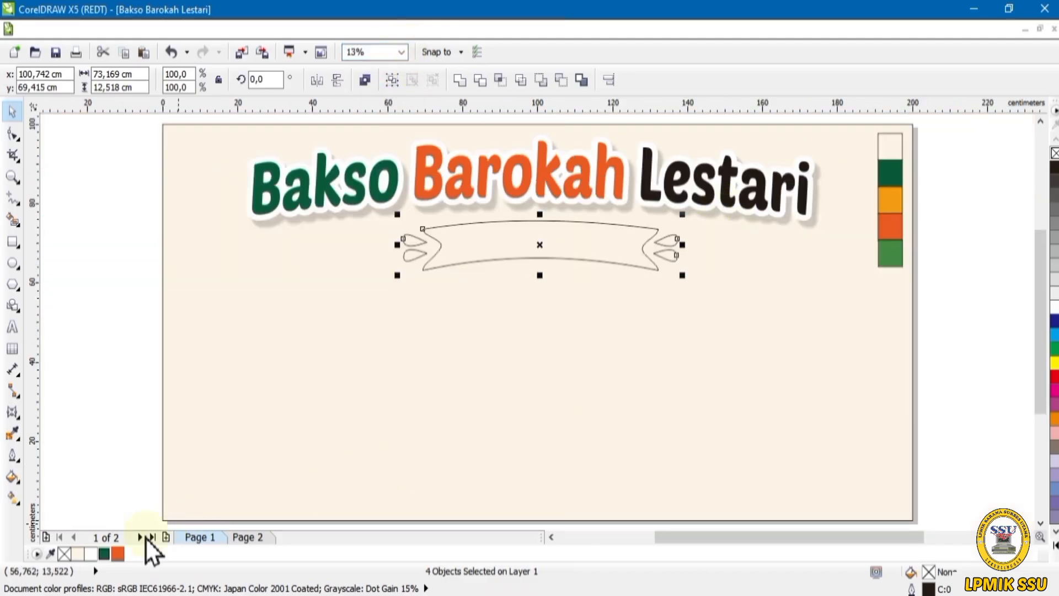
click(50, 553)
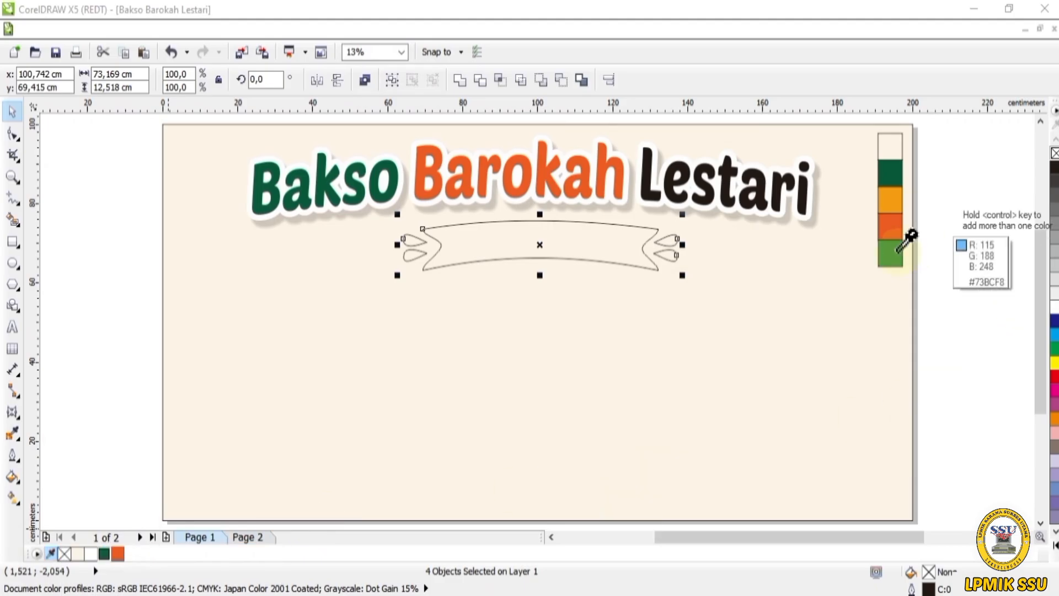
click(896, 252)
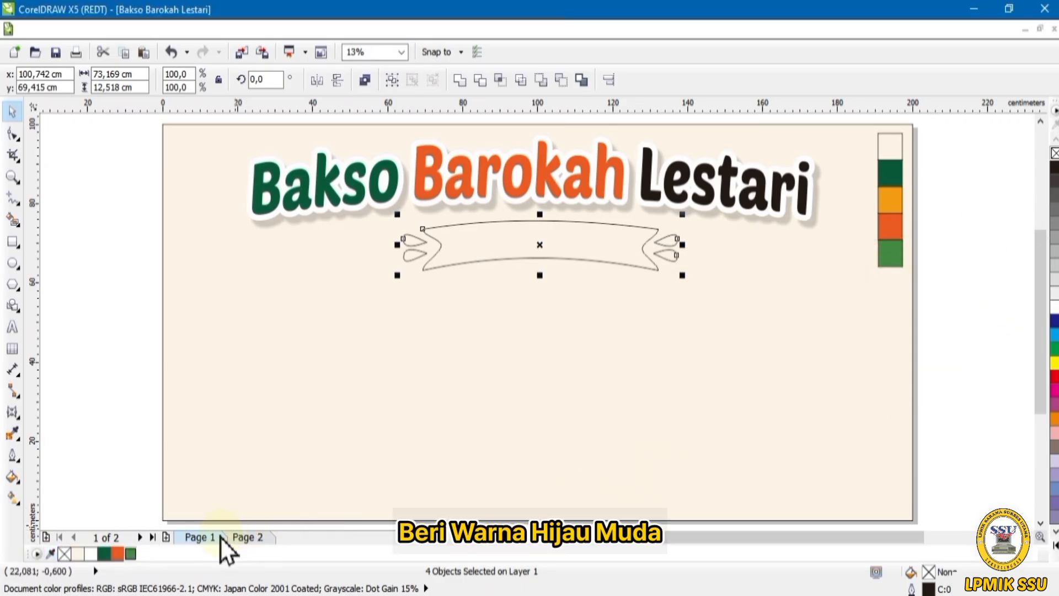
click(131, 554)
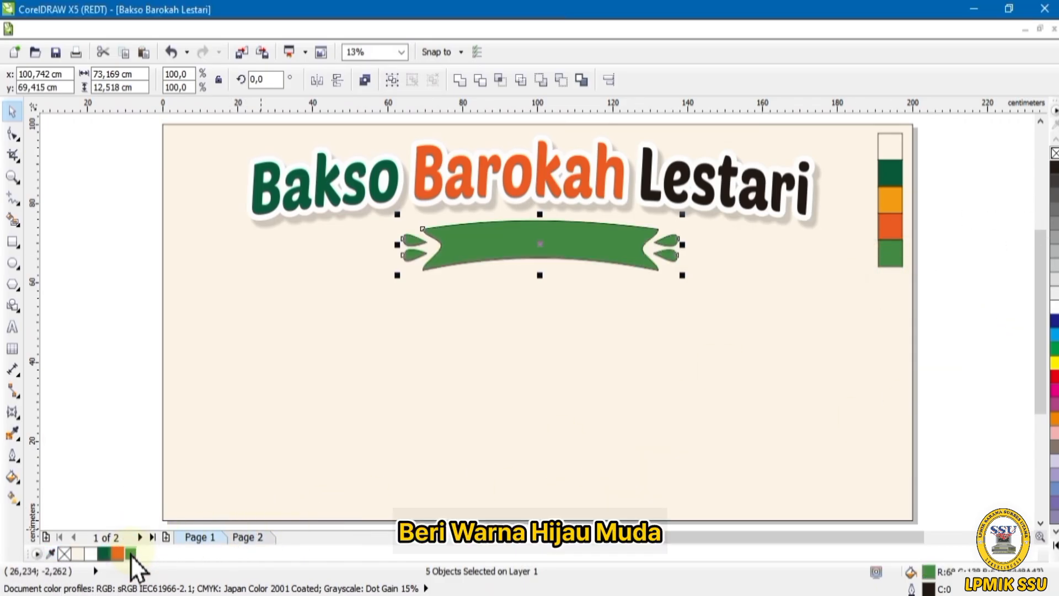
right_click(65, 554)
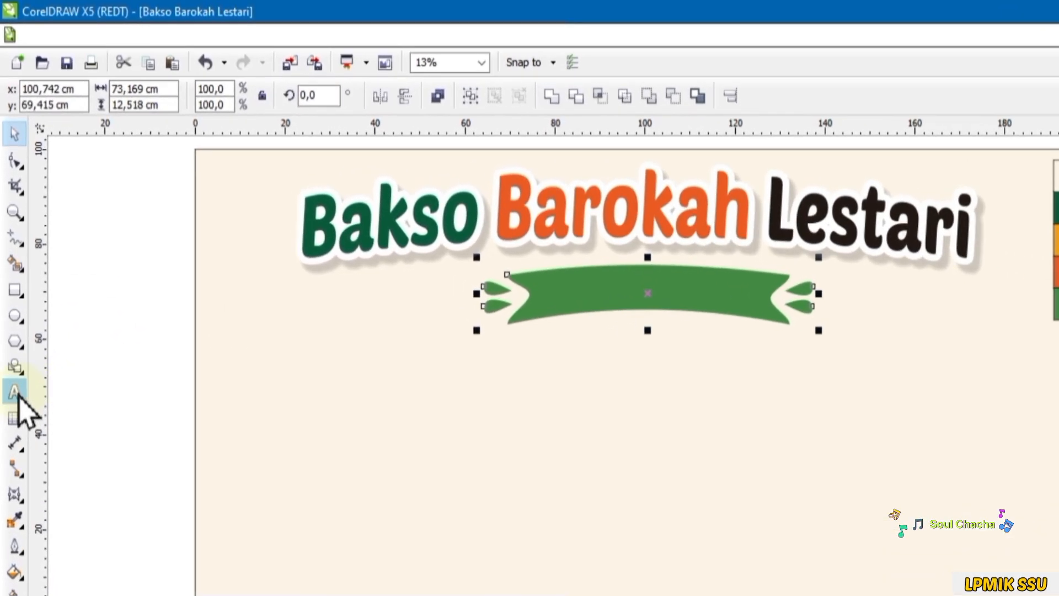
Step: Add the text "Menyediakan :" below the ribbon in Lobster 1.4 at 150 pt
click(14, 392)
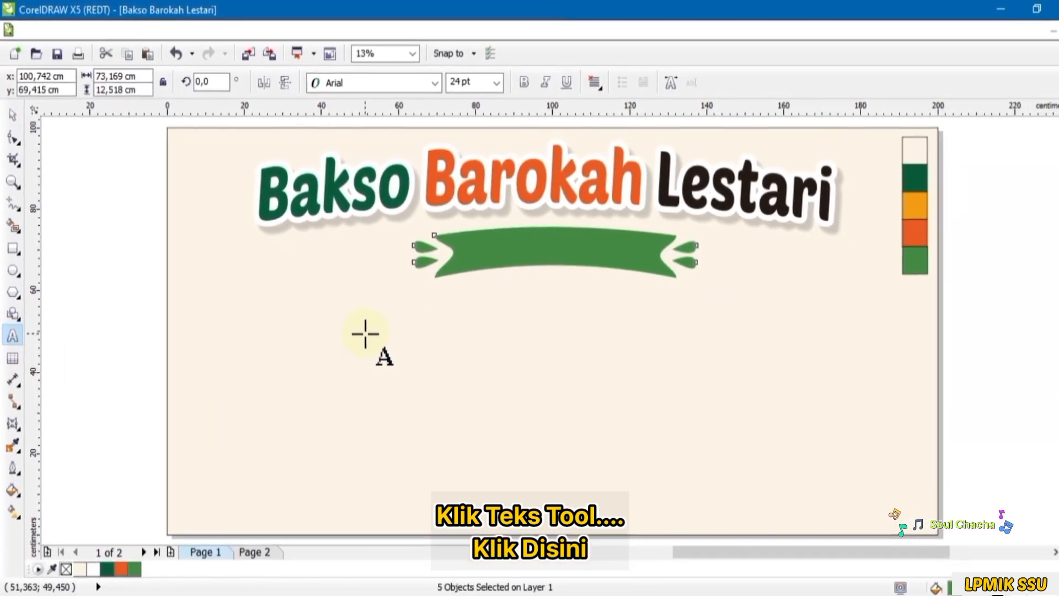
click(406, 359)
click(434, 82)
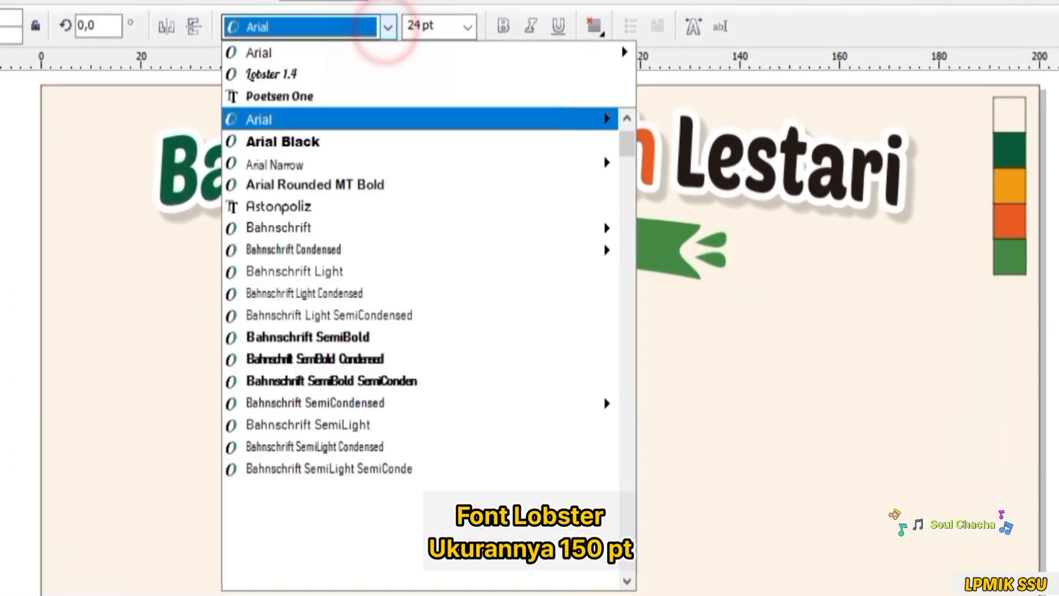
click(345, 74)
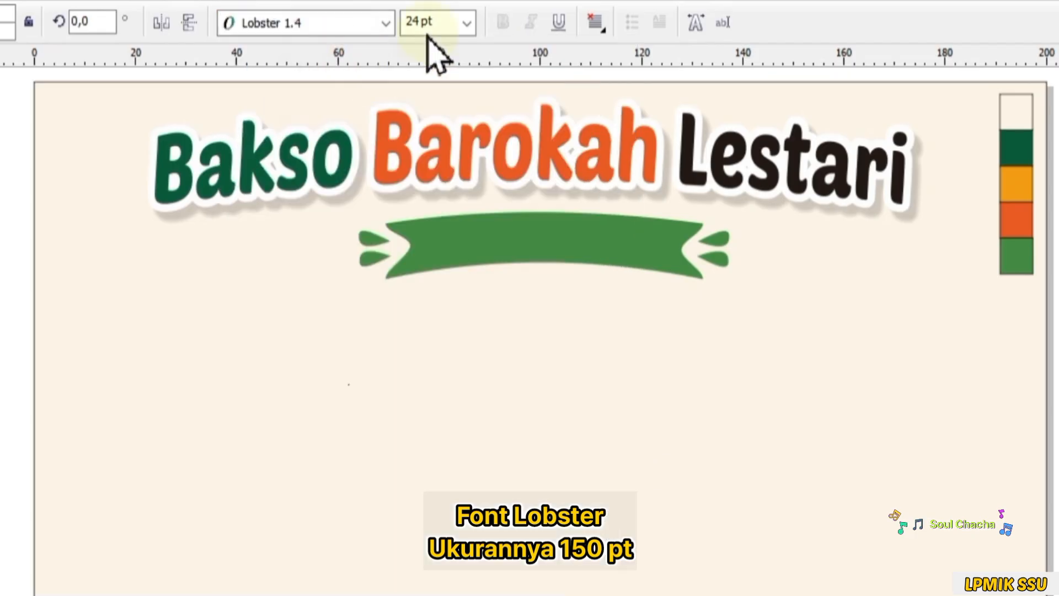
click(468, 23)
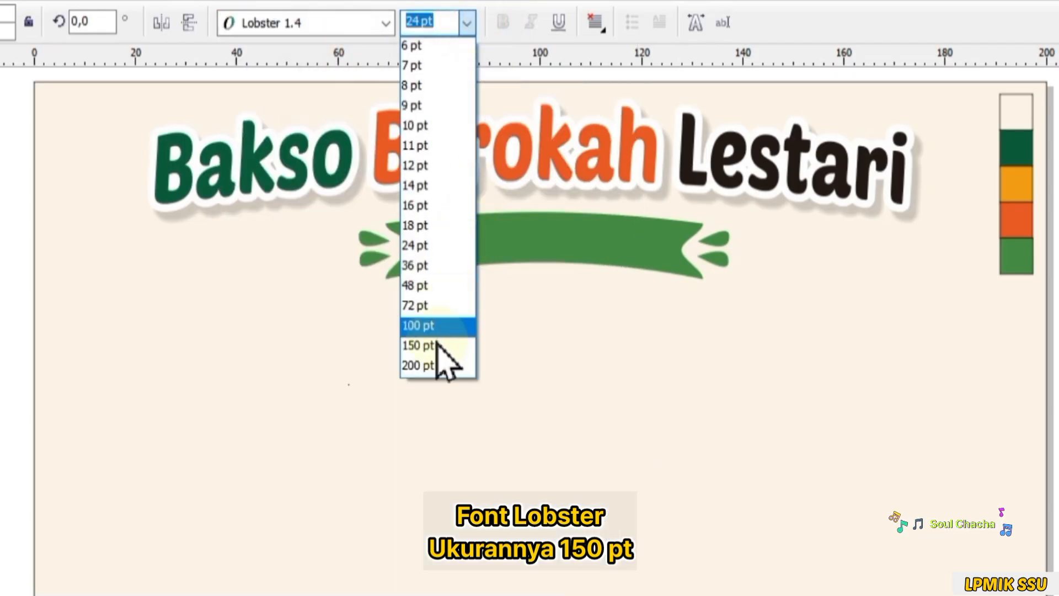
click(440, 346)
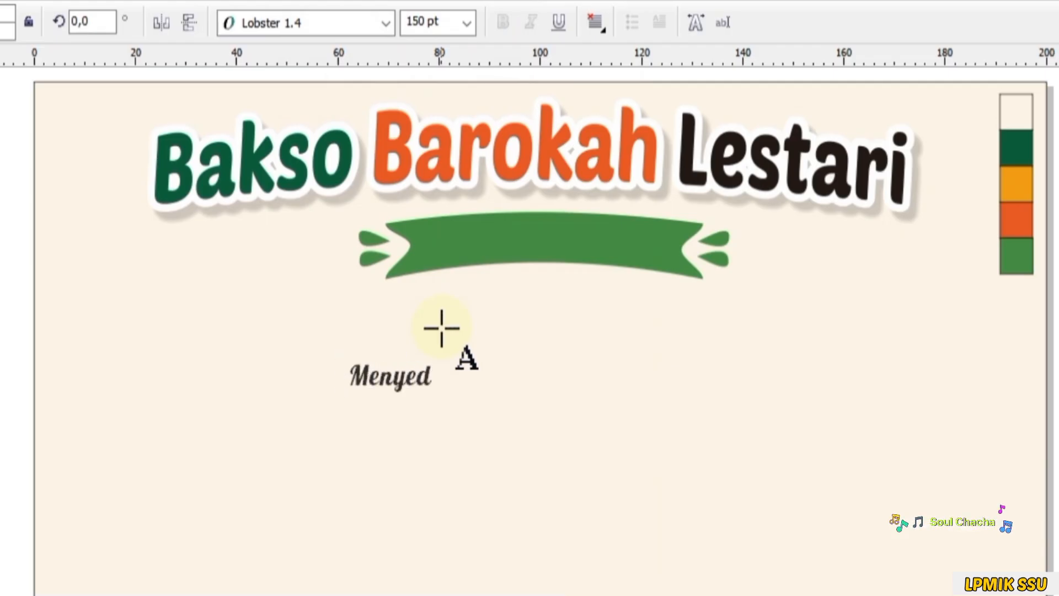
key(ctrl+space)
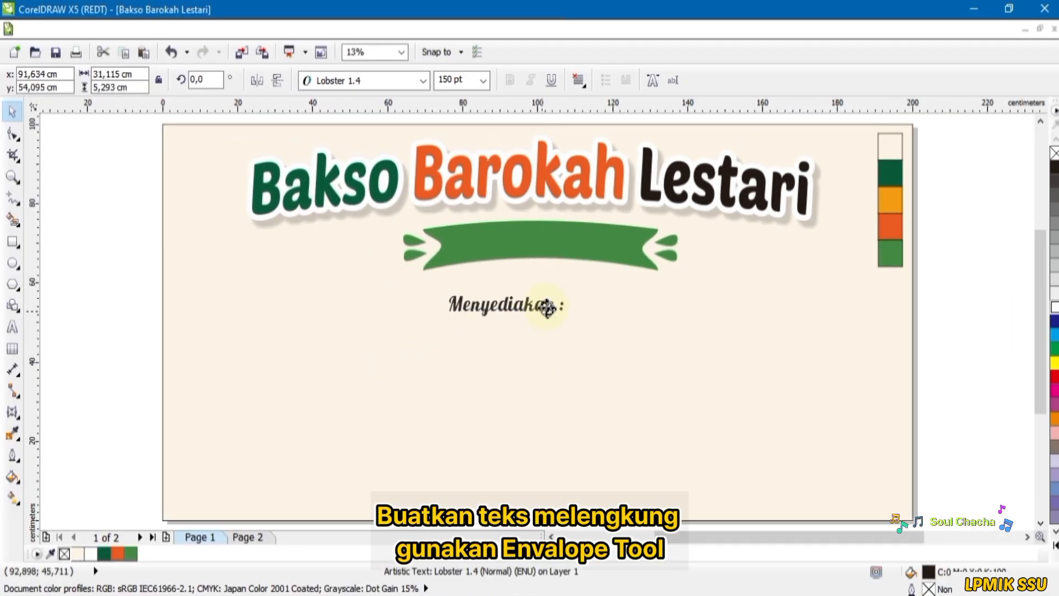
Step: Enlarge "Menyediakan :" to about 37.6 cm wide and arch it by bending the envelope's upper and lower edges upward
drag(567, 318, 567, 295)
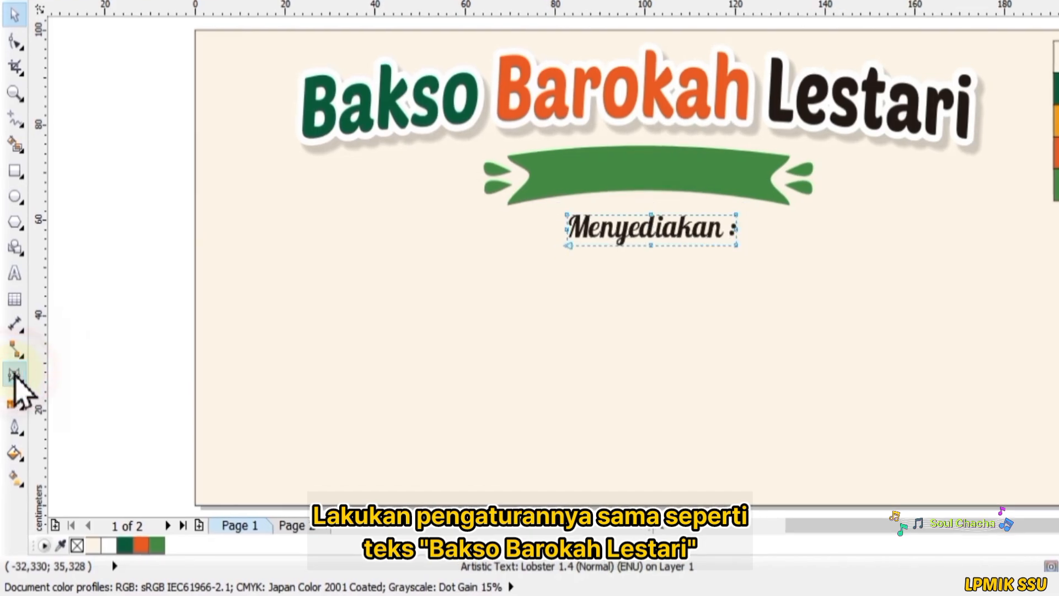
click(12, 412)
click(305, 98)
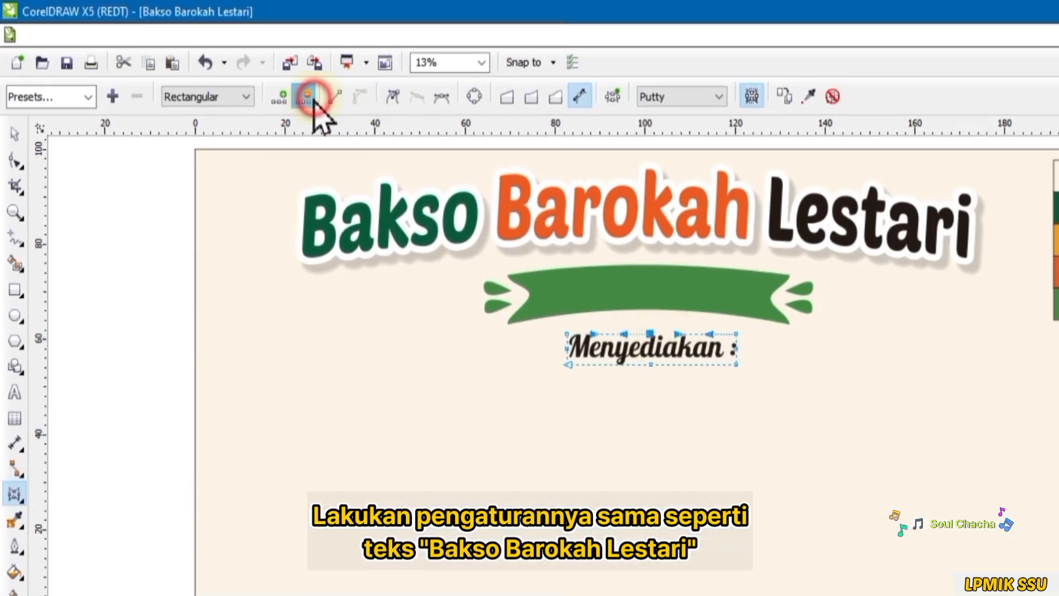
click(305, 98)
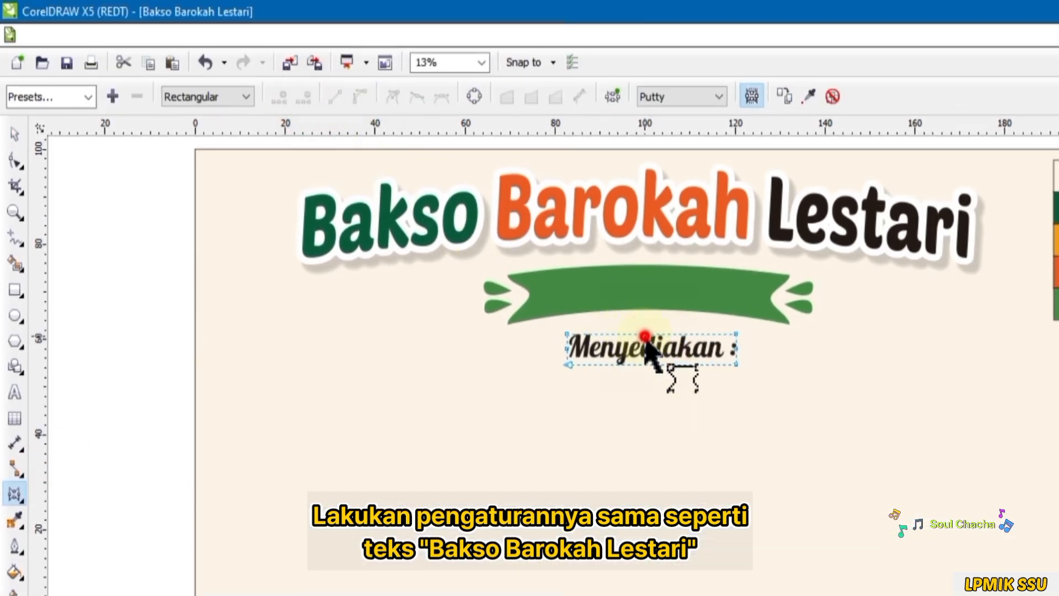
drag(653, 335, 655, 322)
drag(651, 365, 651, 354)
Step: Move the arched "Menyediakan :" text onto the middle of the green ribbon
click(20, 139)
drag(860, 414, 728, 291)
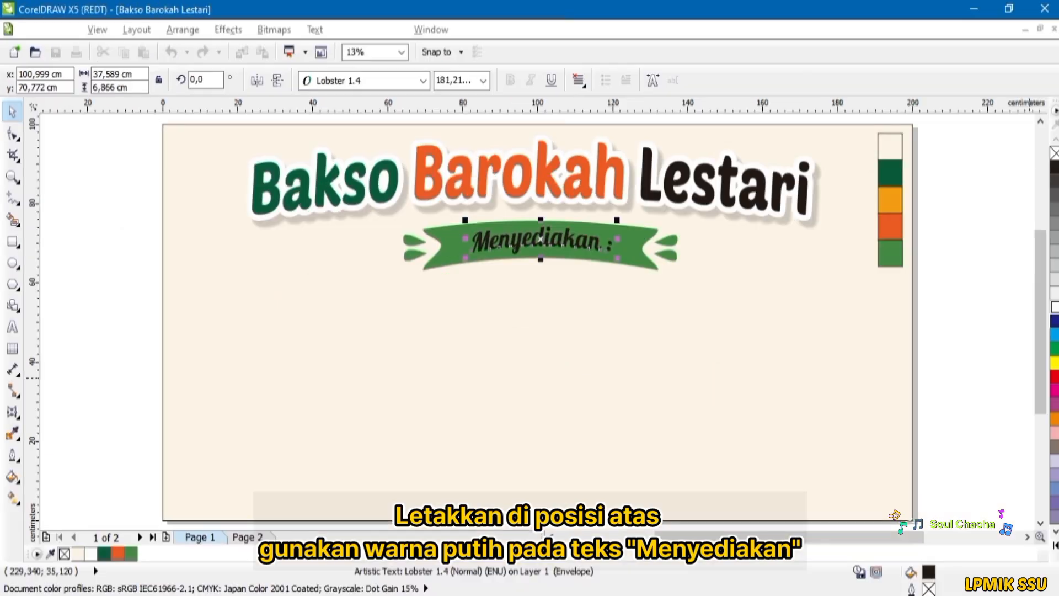
Step: Colour the arched "Menyediakan :" text on the green ribbon white and deselect it
click(1055, 315)
click(70, 164)
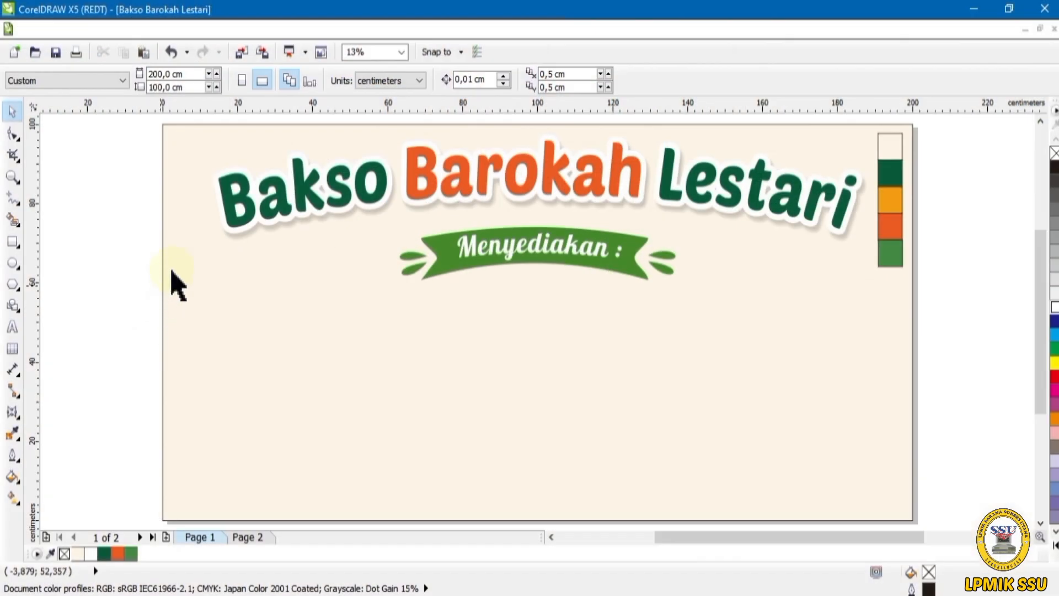
Step: Import logo.png at about 26 x 33.4 cm and place it near the banner's left edge, below the title
click(240, 54)
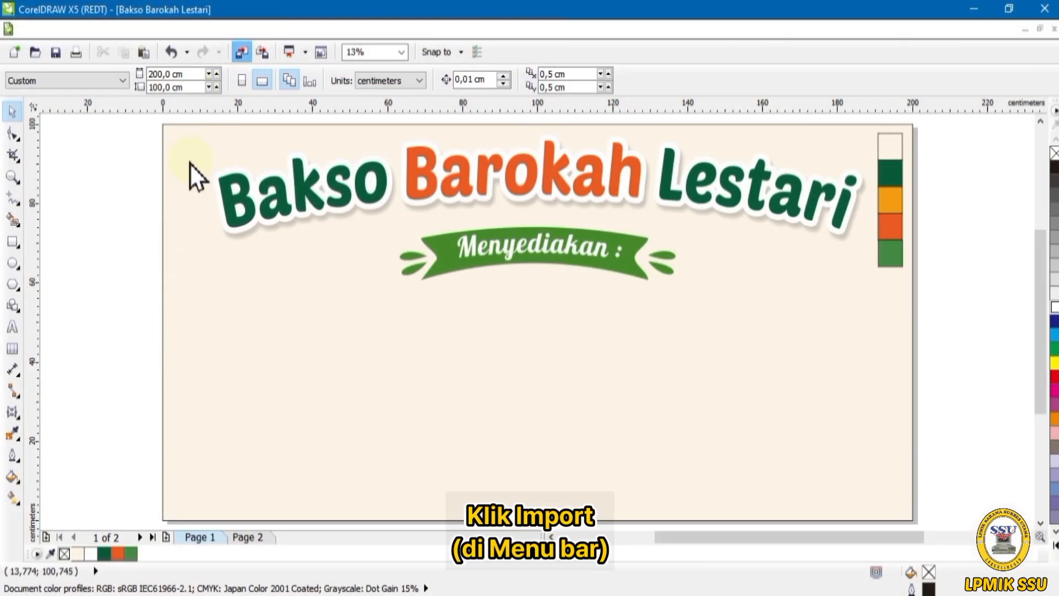
click(259, 260)
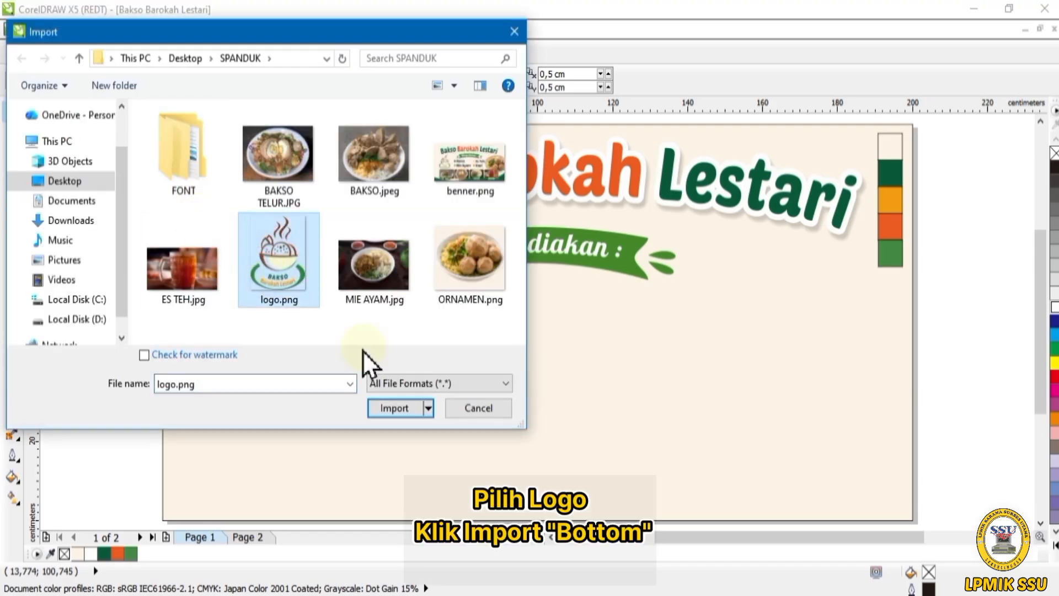
click(386, 409)
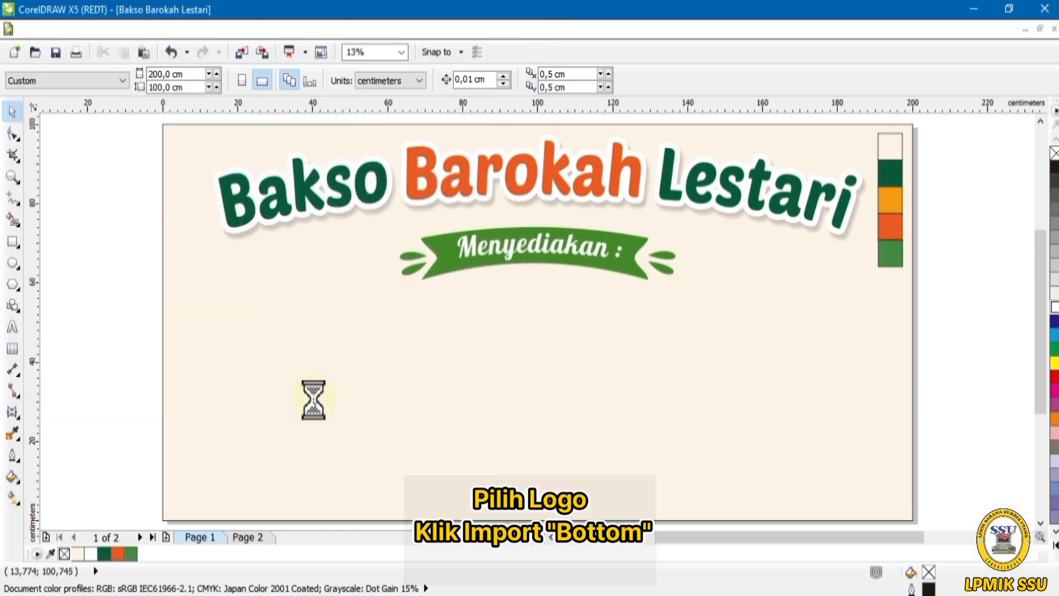
drag(210, 299, 325, 440)
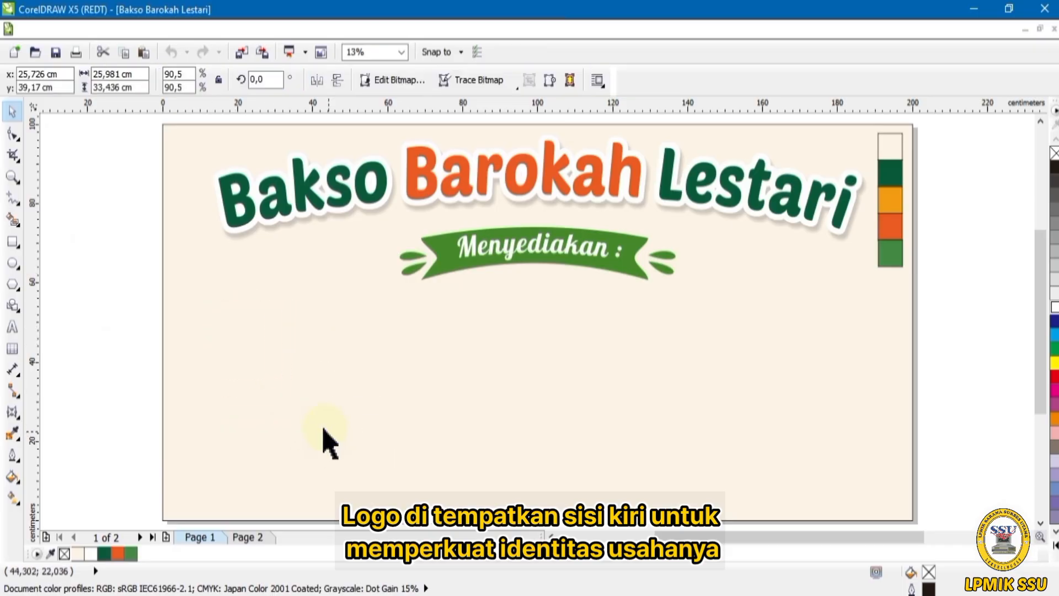
drag(279, 369, 293, 349)
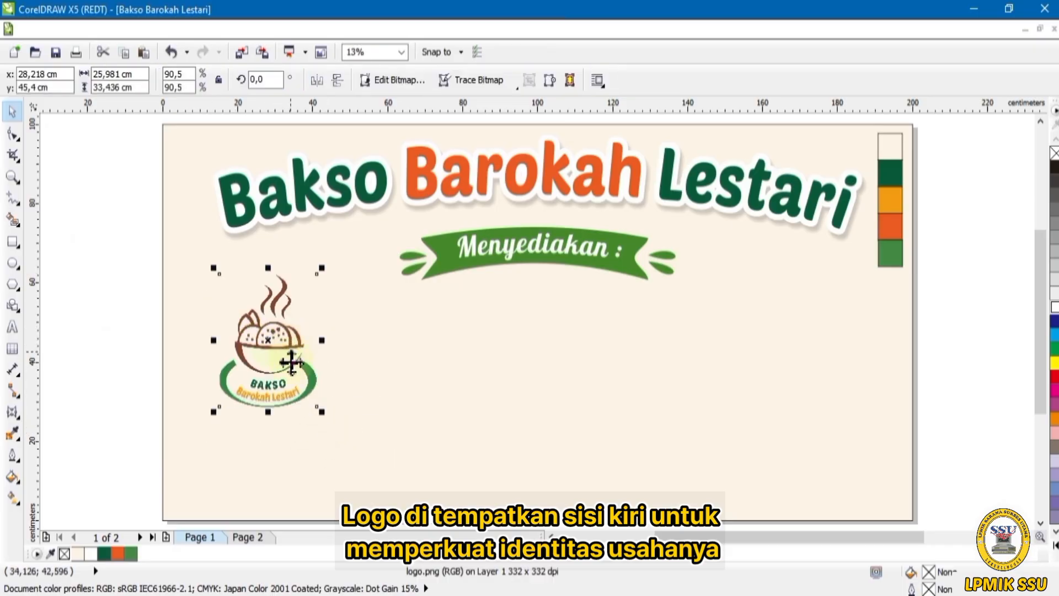
click(120, 344)
Step: Consult the reference banner on page 2, and add the menu text "Bakso" on page 1 beside the logo in Poetsen One at 250 pt
click(249, 538)
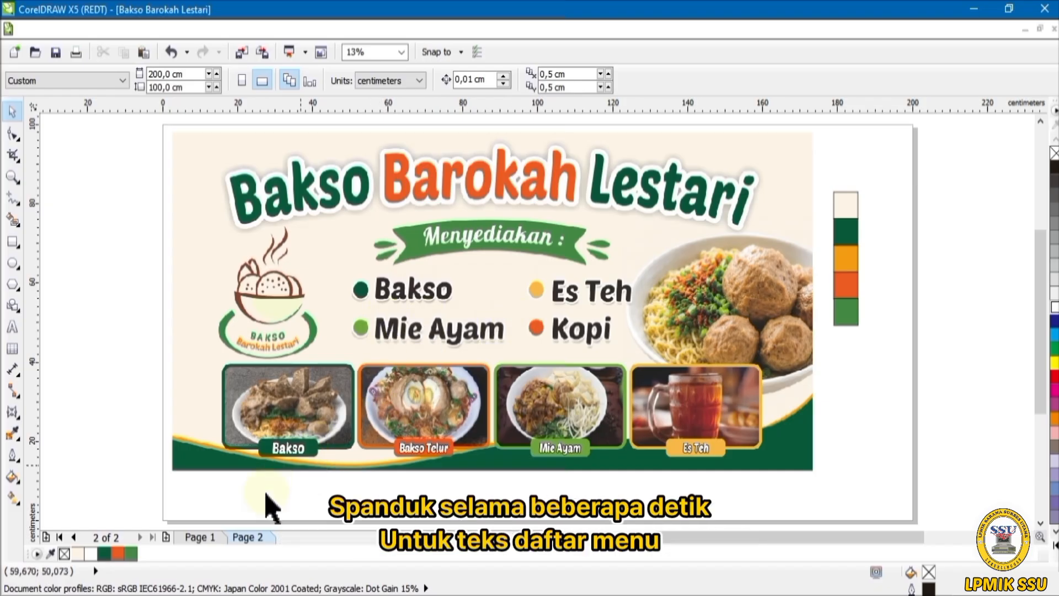
click(207, 539)
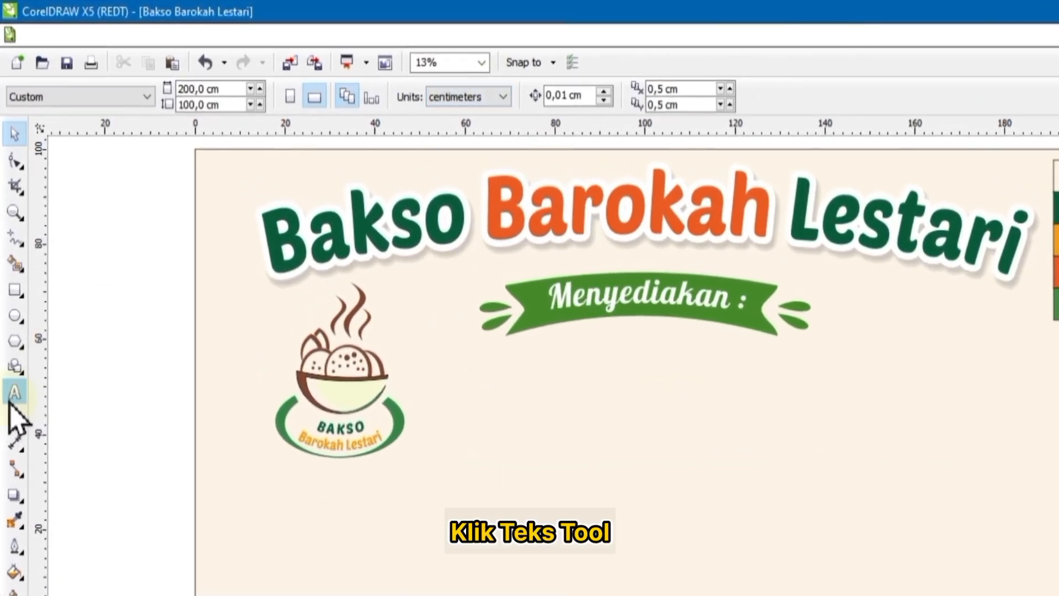
click(13, 347)
click(481, 390)
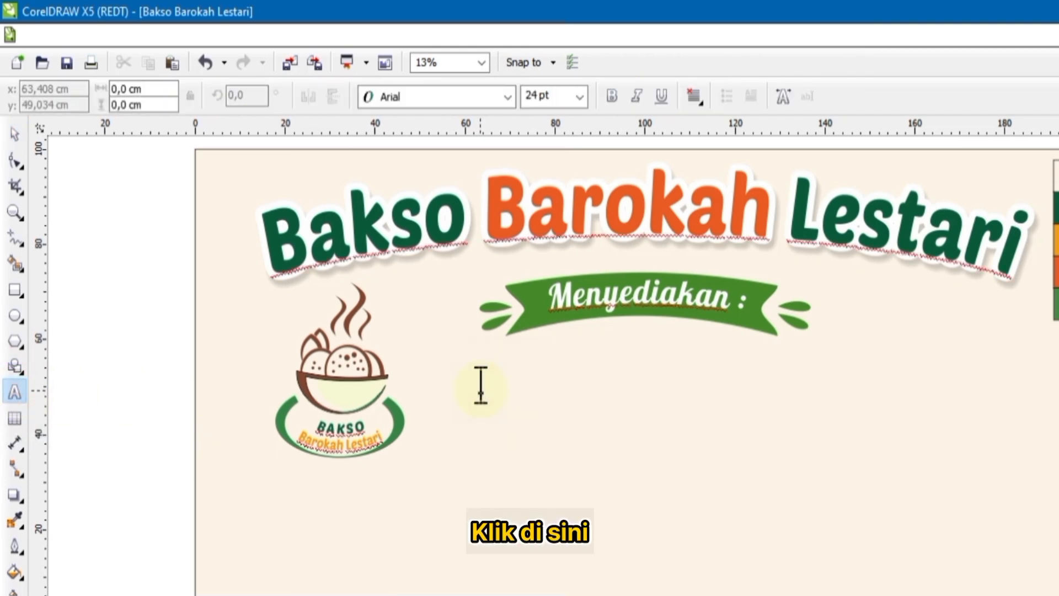
click(557, 97)
text(250)
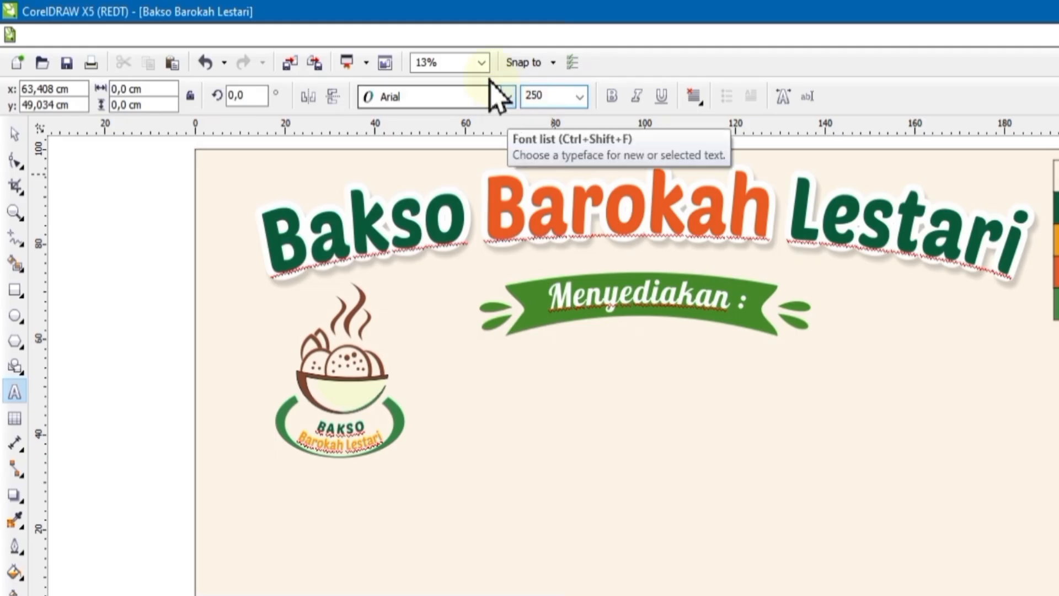
click(508, 98)
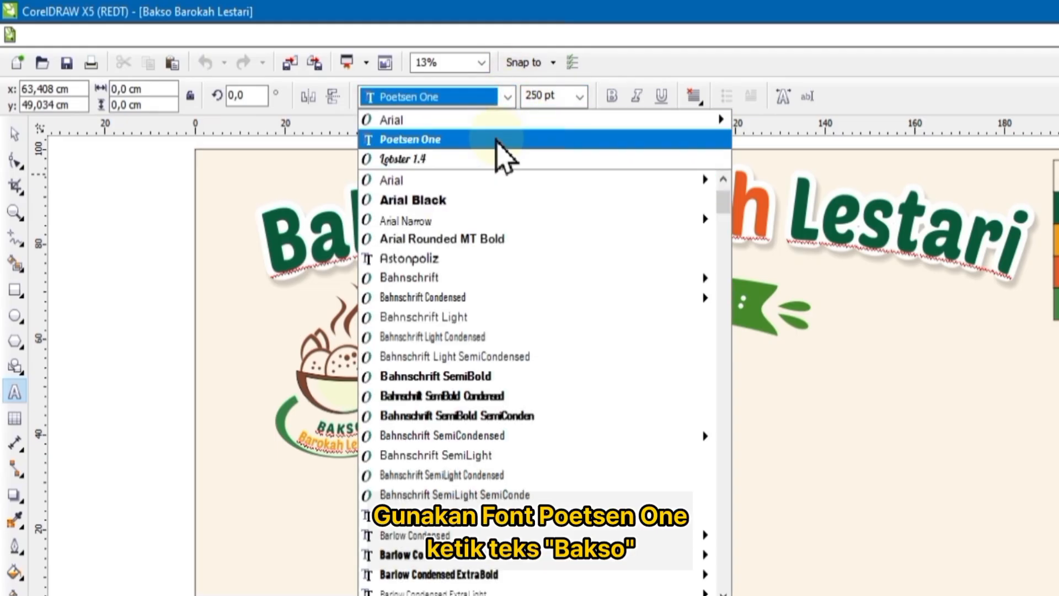
click(496, 141)
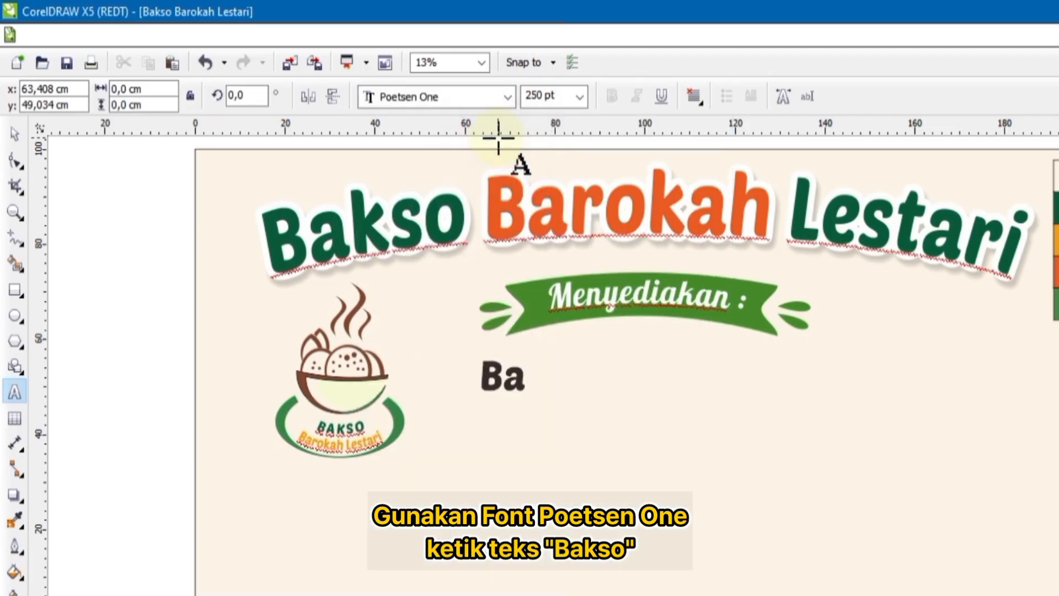
key(Escape)
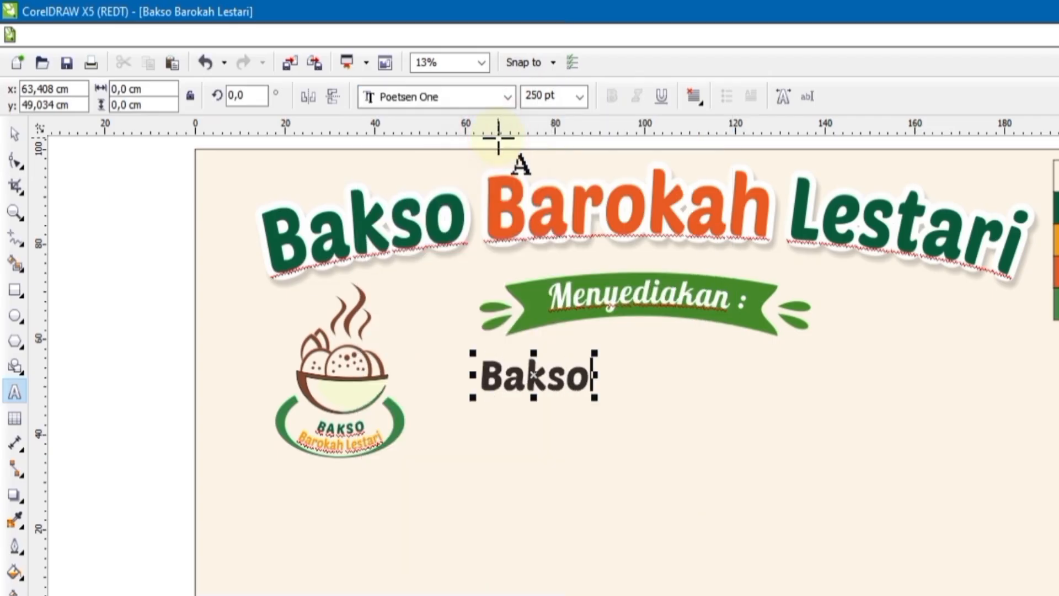
click(15, 134)
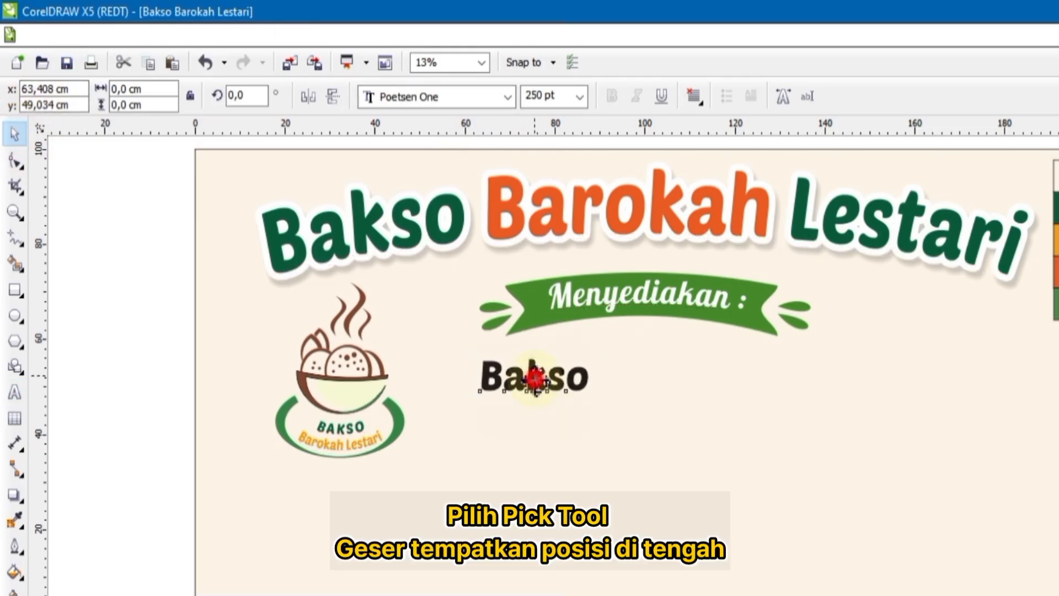
drag(535, 377, 507, 380)
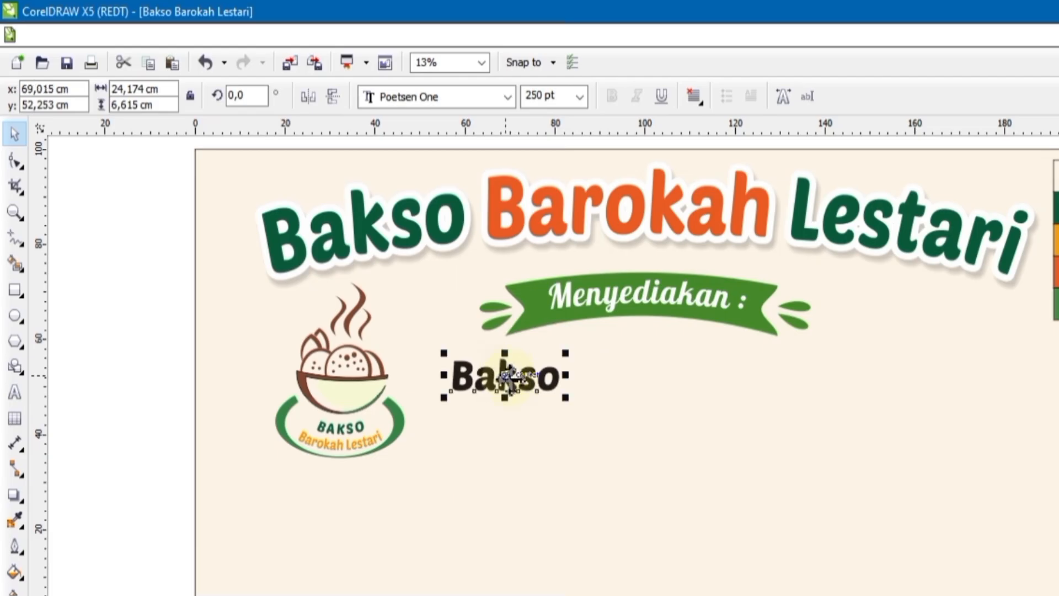
Step: Draw a circle about 5.6 cm in diameter between the logo and "Bakso" and align it with the text on their horizontal centre line
click(16, 315)
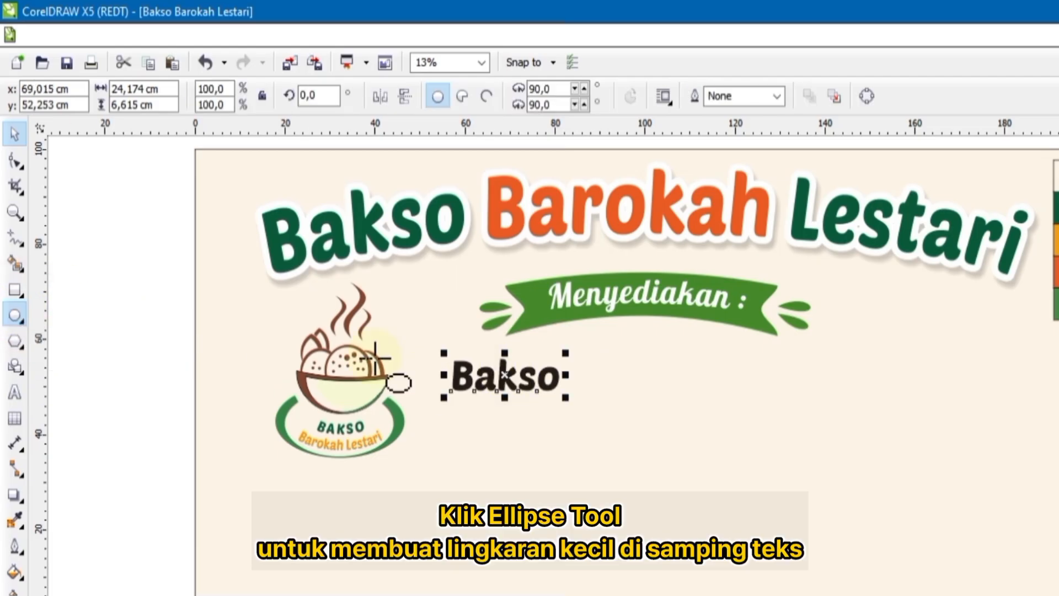
drag(413, 366, 430, 390)
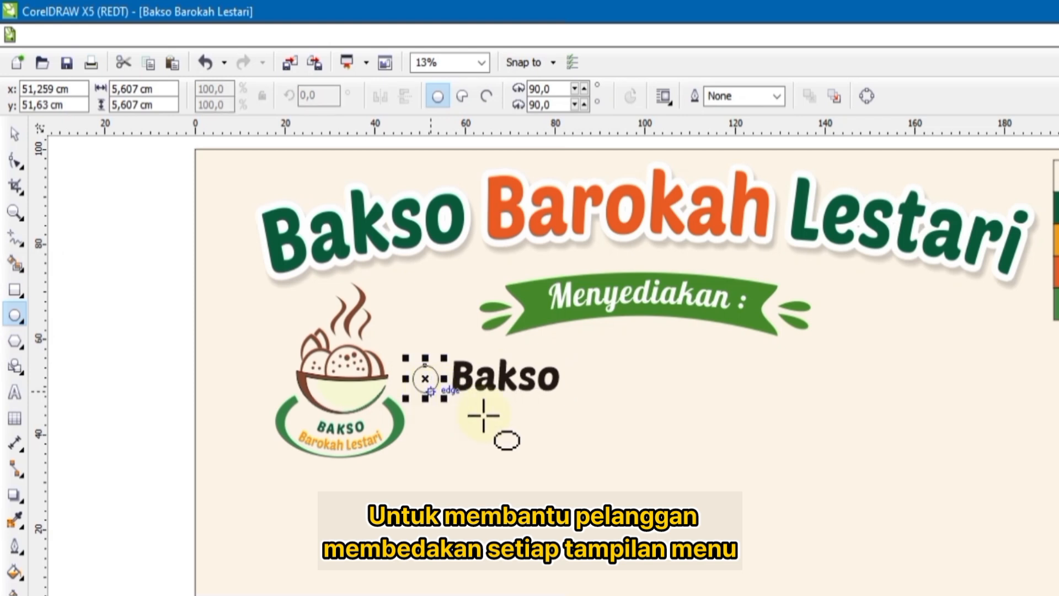
click(15, 134)
click(552, 441)
drag(596, 439, 405, 348)
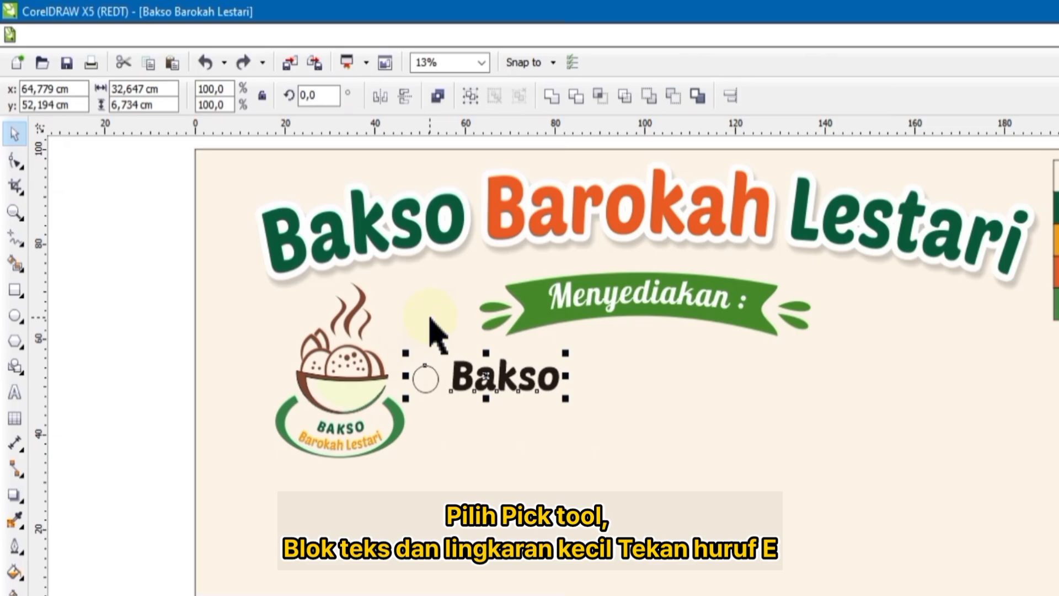
key(e)
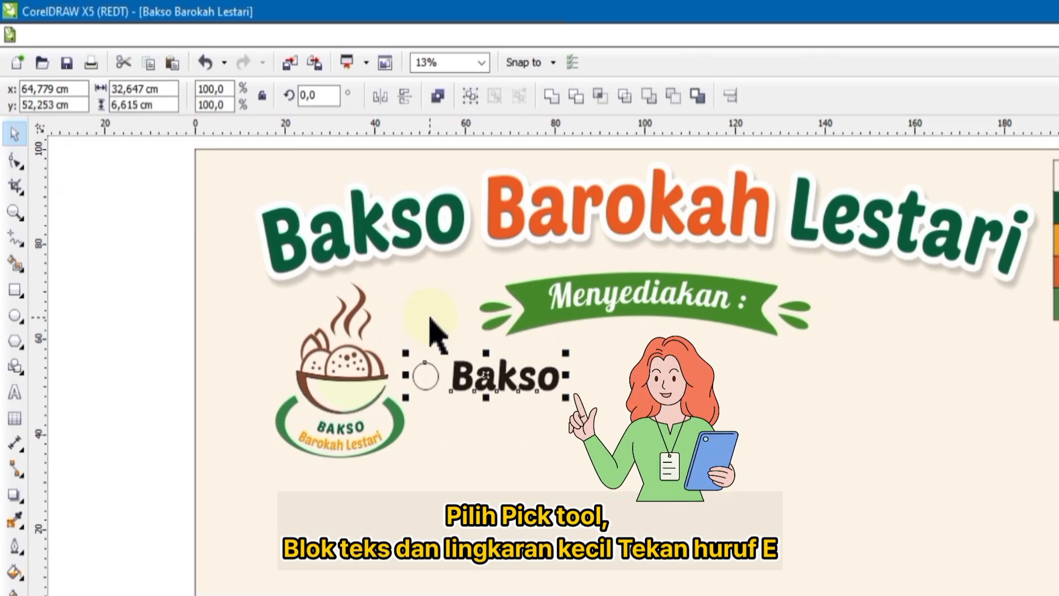
click(482, 437)
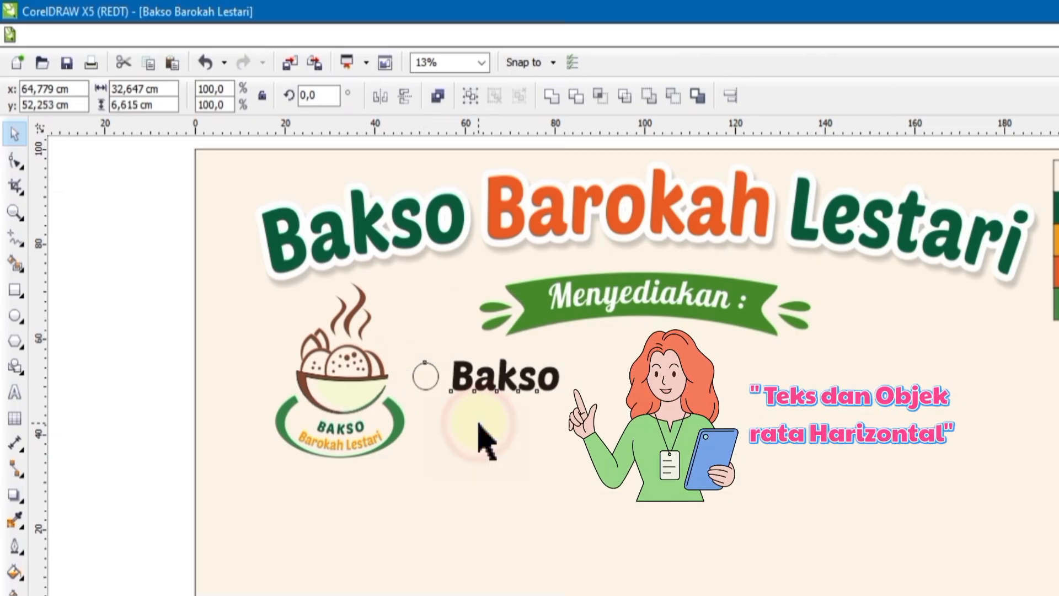
Step: Give the menu text "Bakso" a white 1.5 cm outline with rounded corners and line caps, placed behind the fill
click(465, 386)
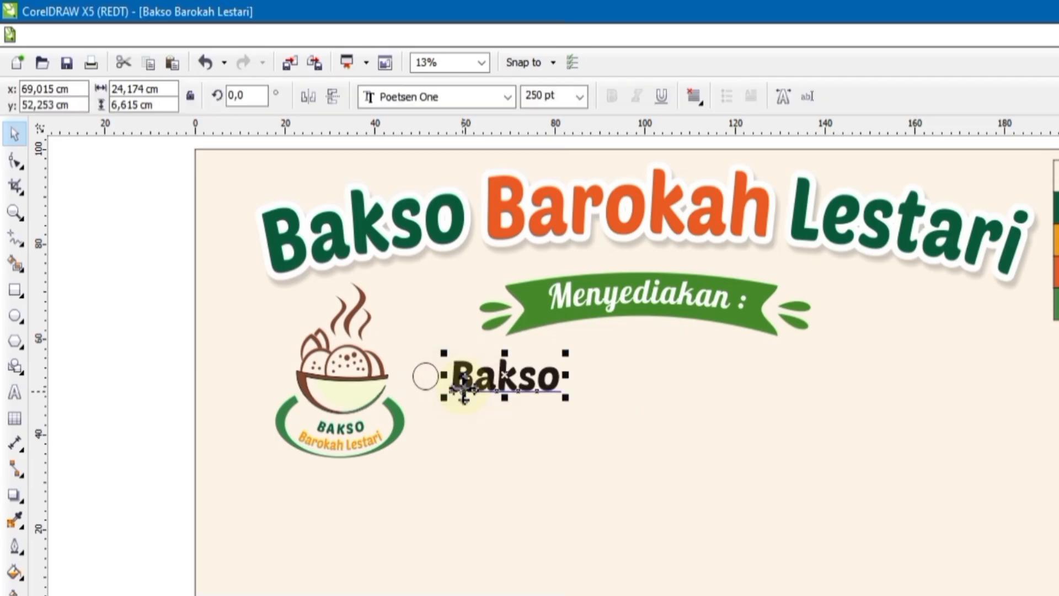
click(19, 550)
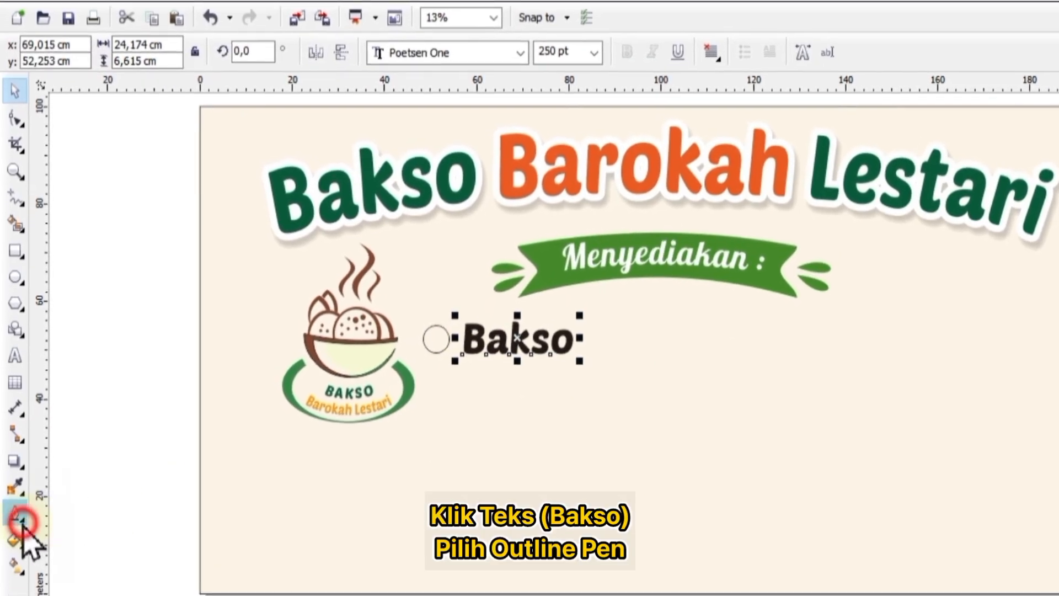
click(156, 205)
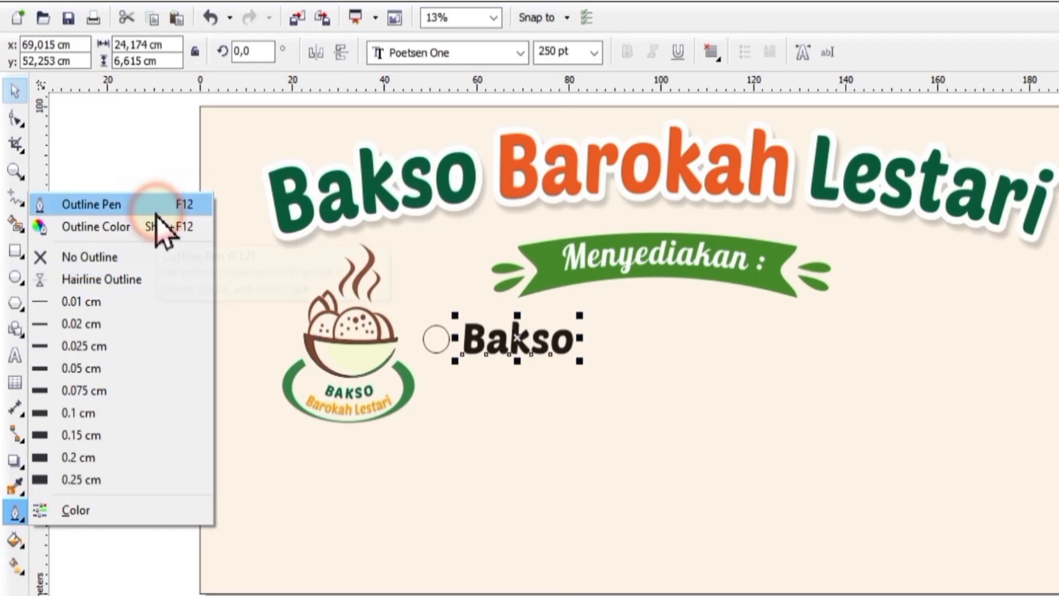
click(506, 216)
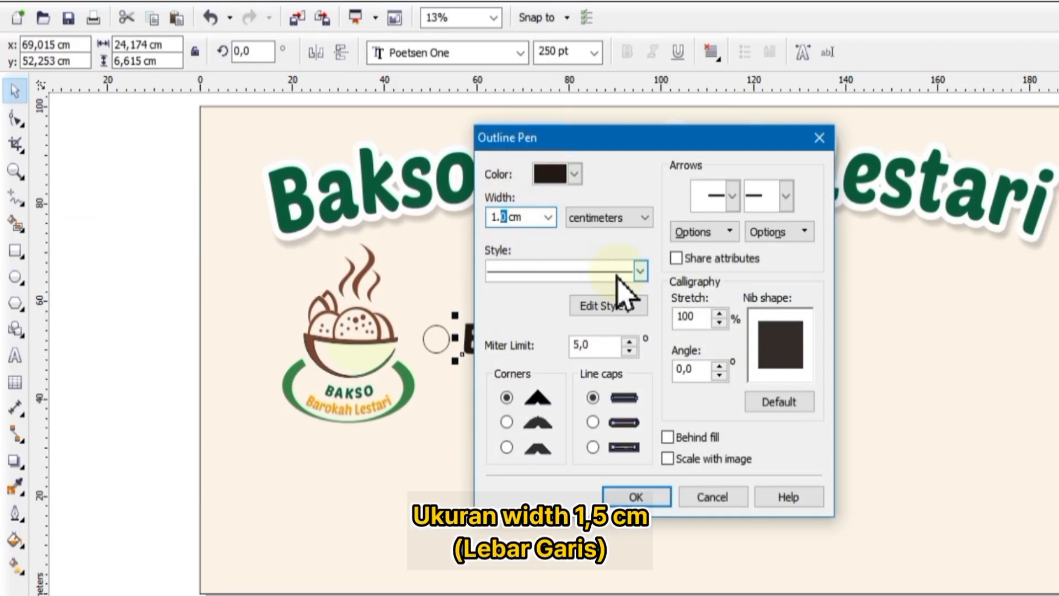
click(575, 175)
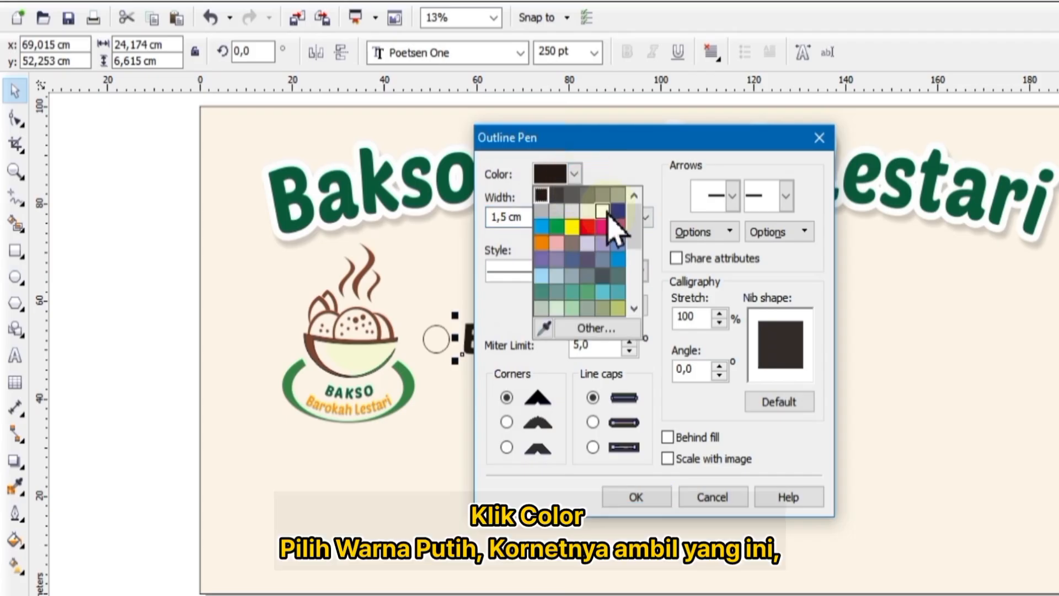
click(602, 210)
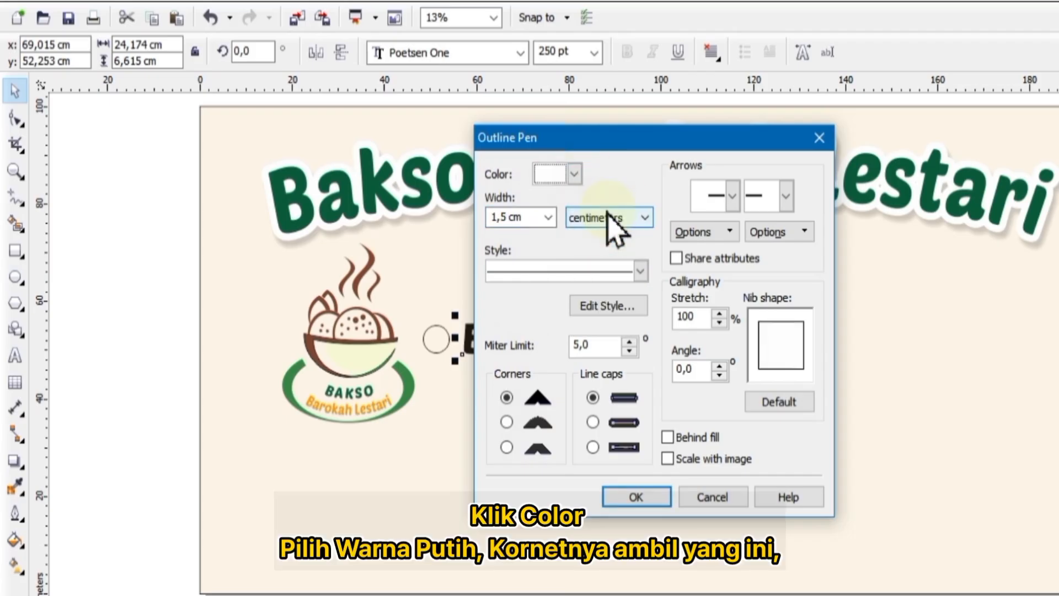
click(505, 423)
click(593, 422)
click(668, 437)
click(656, 496)
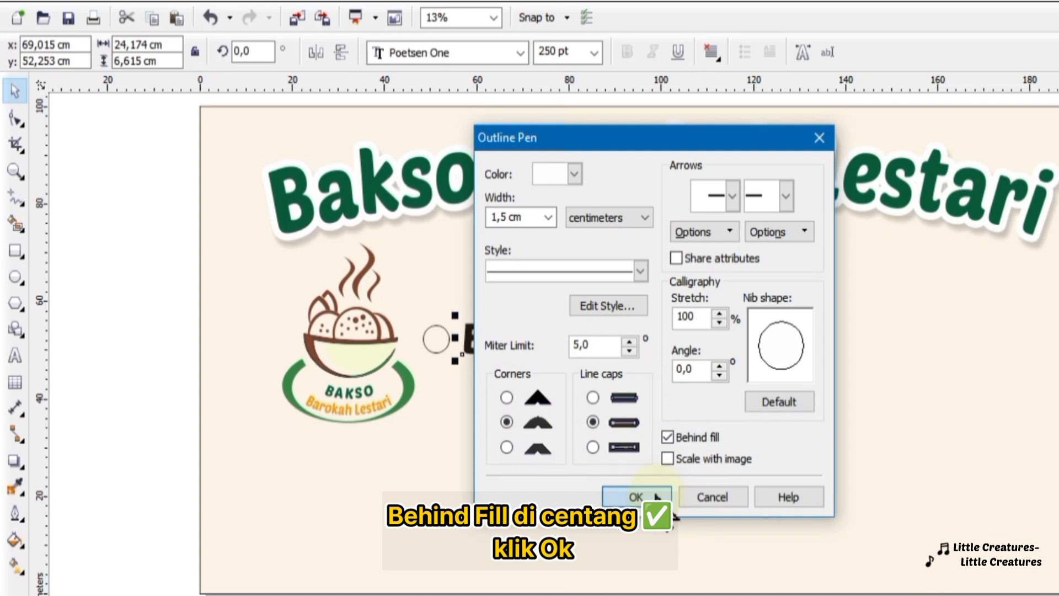
click(526, 361)
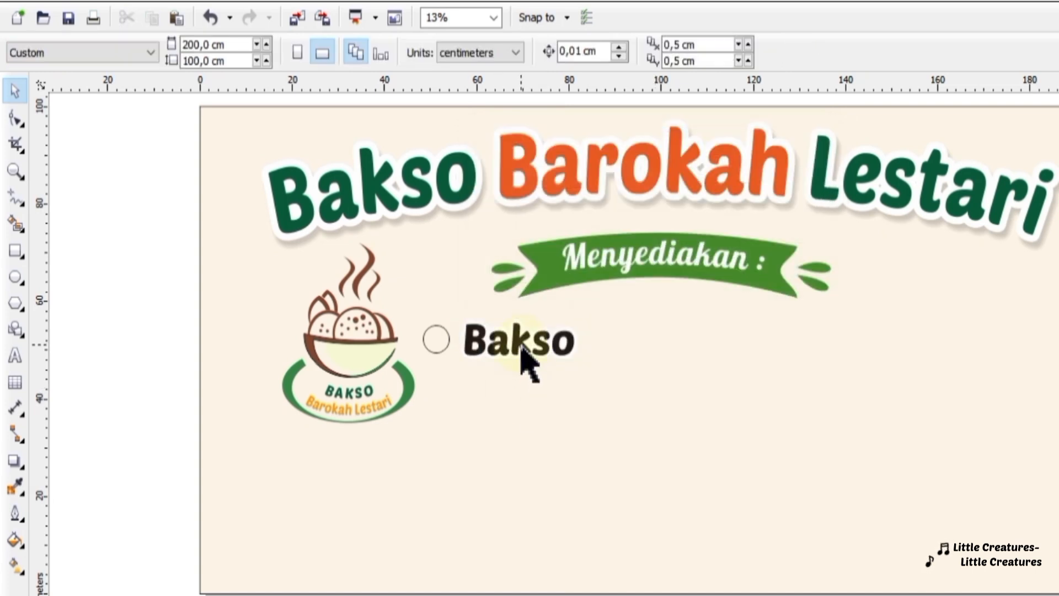
Step: Apply a Flat Bottom Right drop shadow to the menu text "Bakso" and shorten its offset to about 0.82 cm across and -0.97 cm down
click(521, 345)
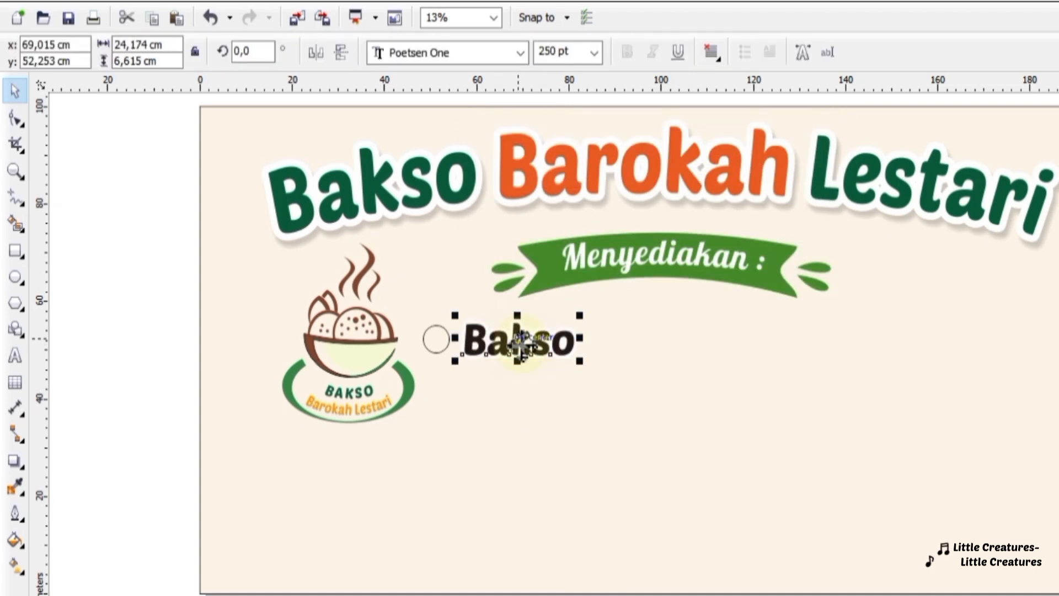
click(15, 462)
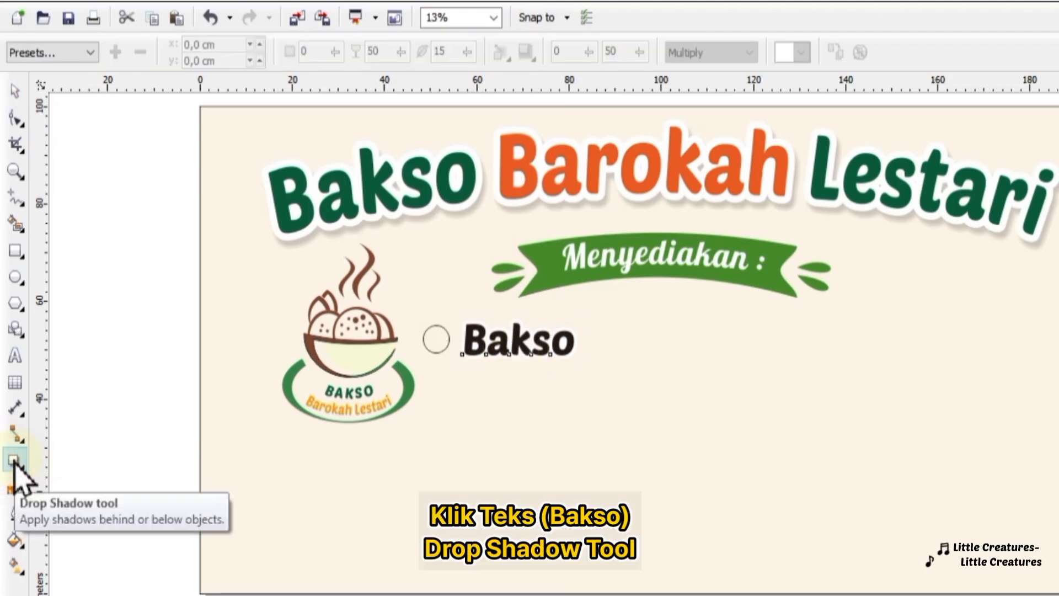
click(74, 52)
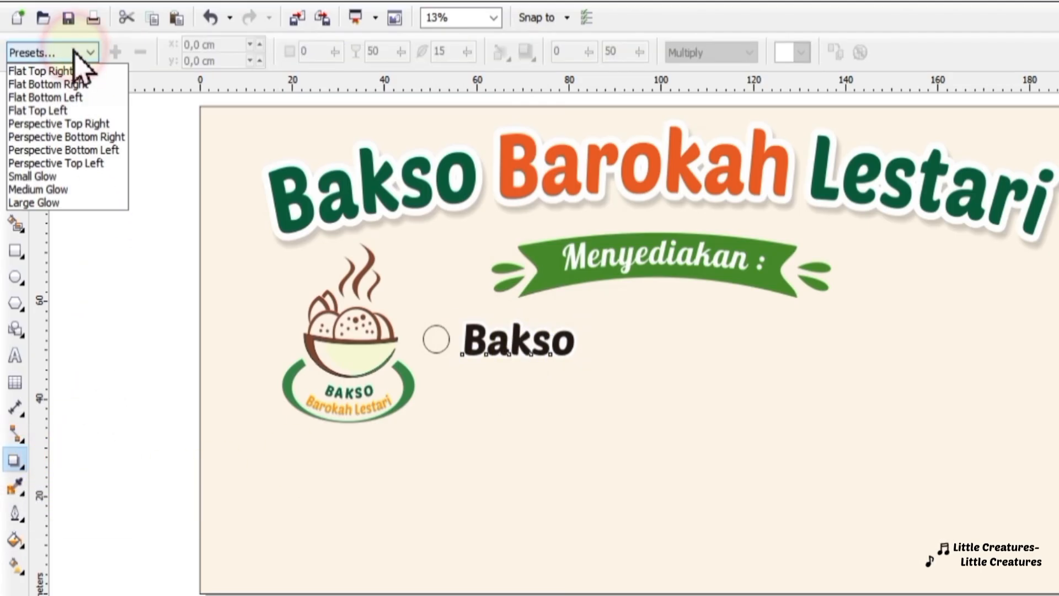
click(78, 84)
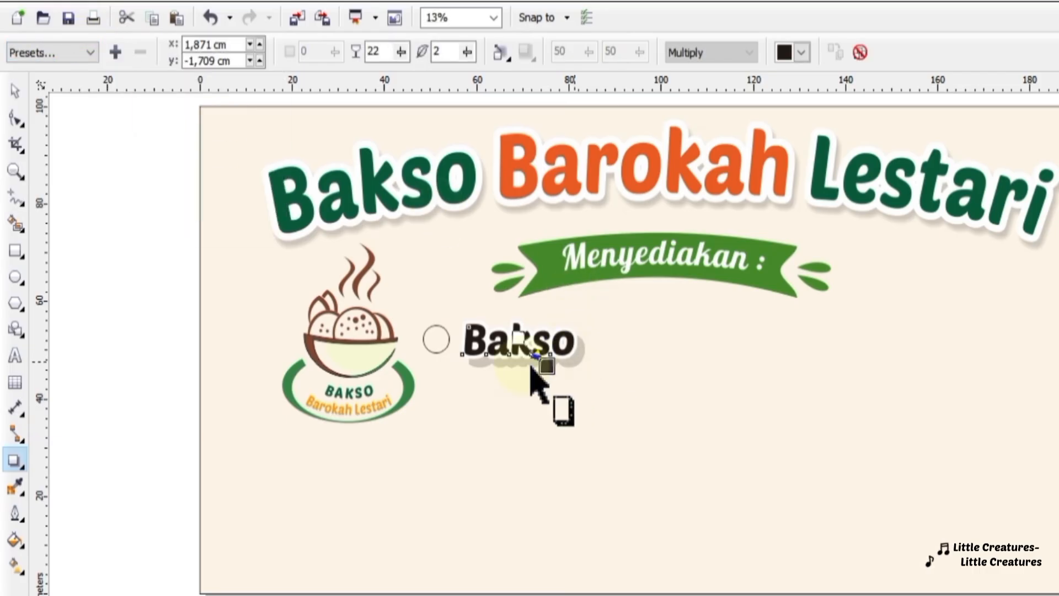
scroll(531, 378, up, 1)
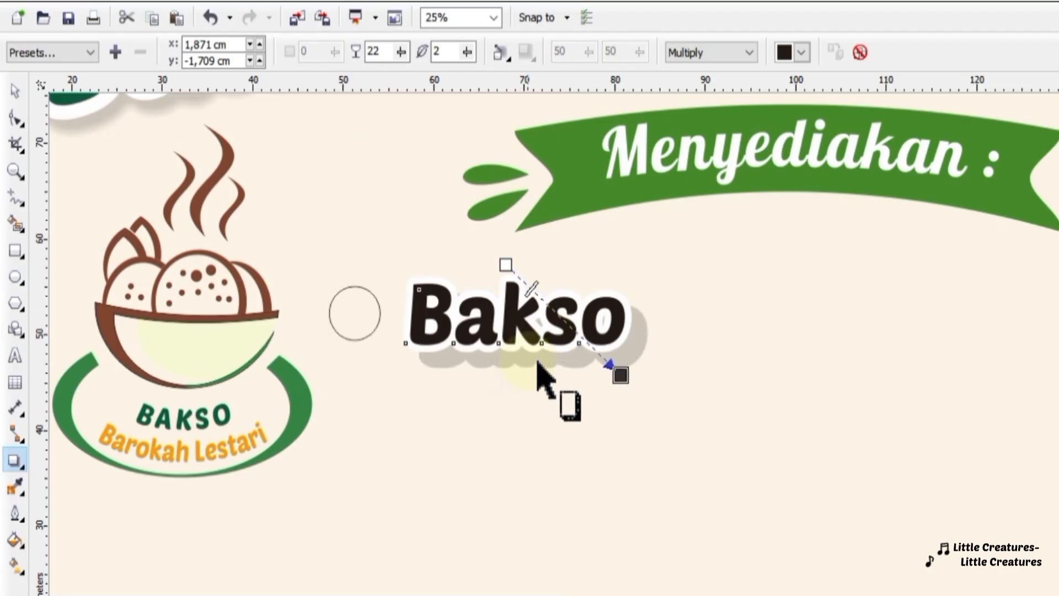
scroll(534, 369, up, 1)
drag(612, 373, 583, 362)
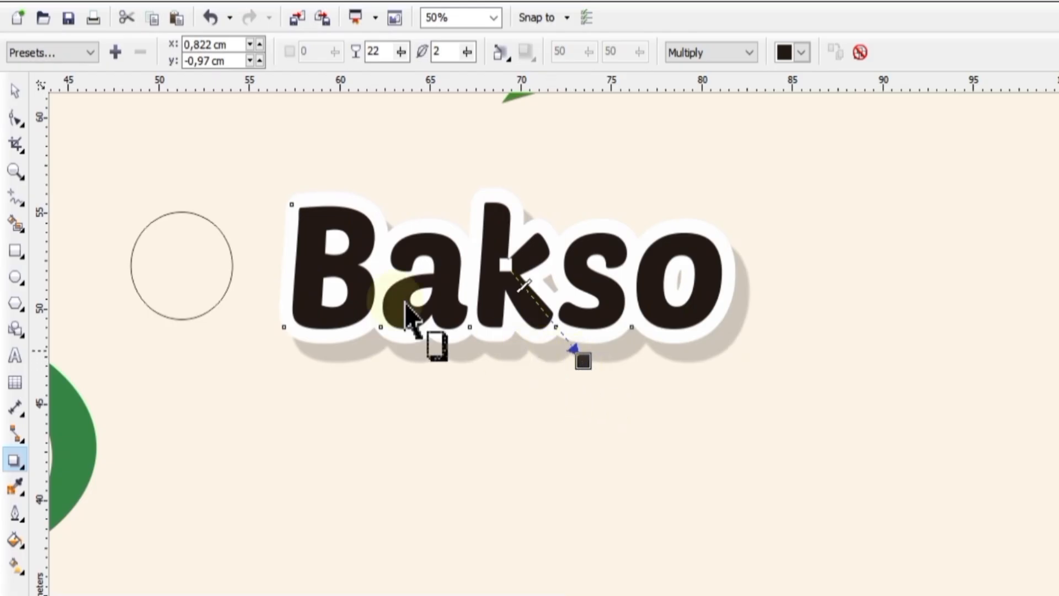
Step: Give the bullet circle beside "Bakso" a white 1.5 cm outline with rounded corners and line caps, placed behind the fill
click(15, 92)
click(180, 243)
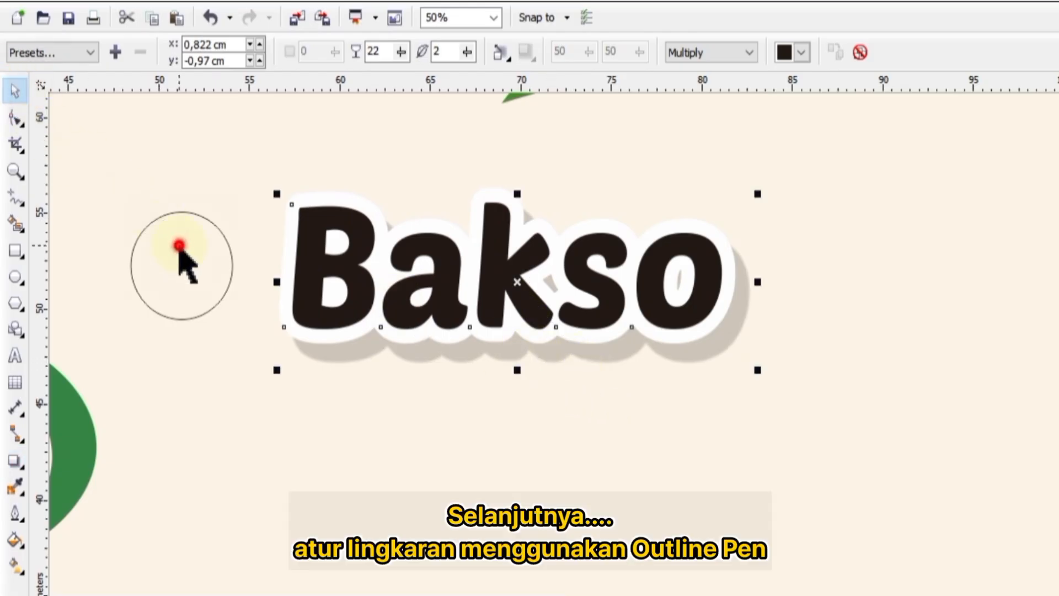
click(15, 512)
click(89, 205)
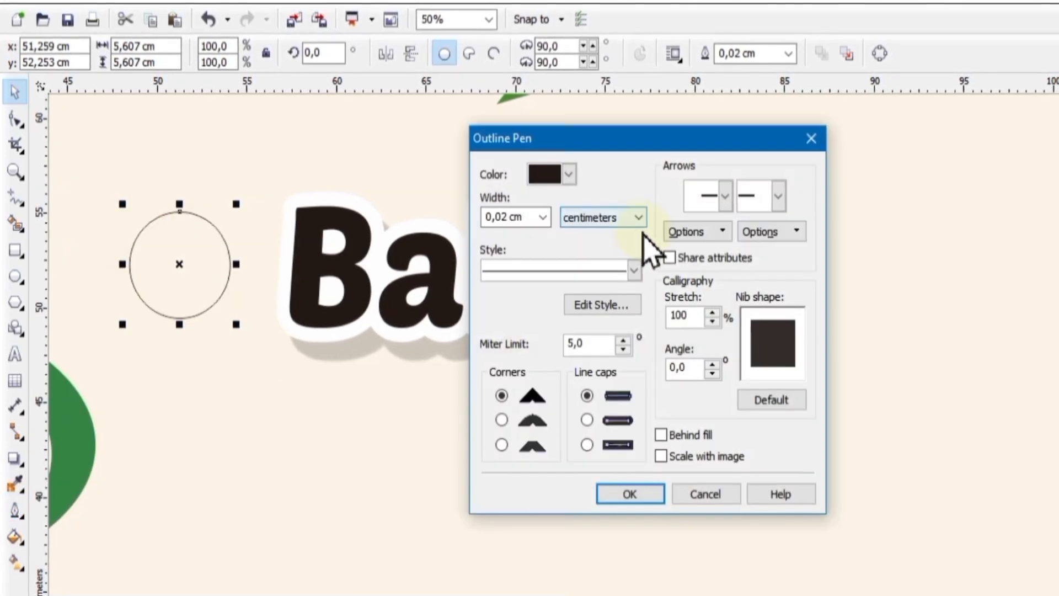
double_click(502, 216)
text(1.5)
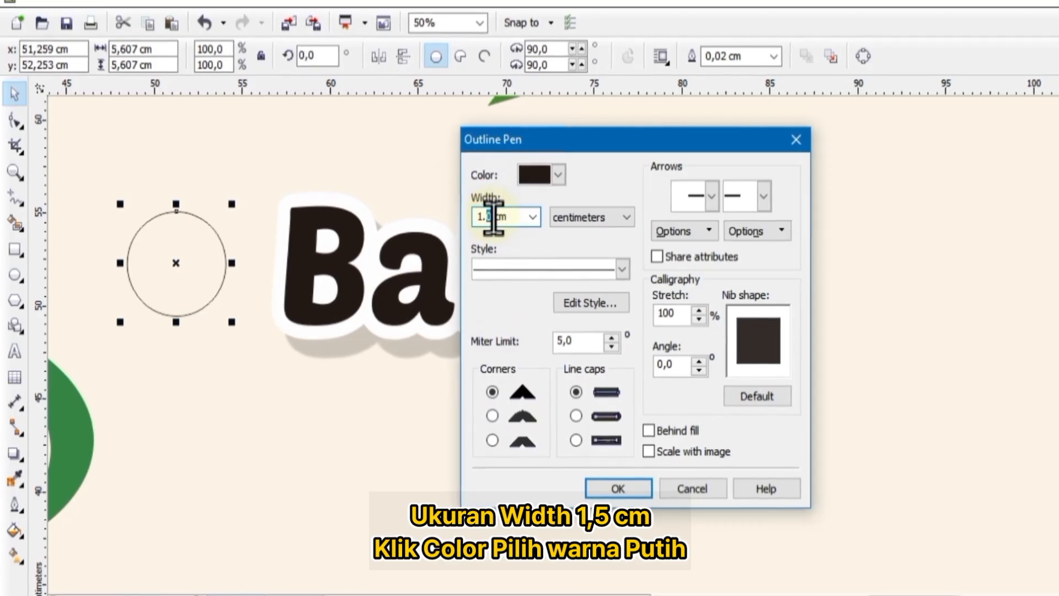
click(556, 175)
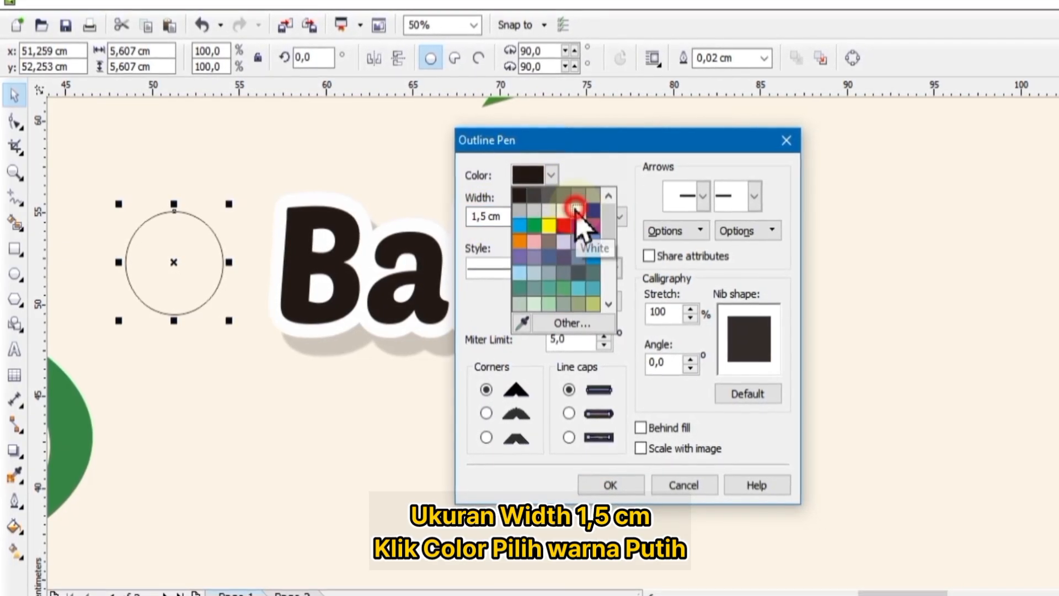
click(579, 211)
click(484, 412)
click(562, 411)
click(633, 424)
click(617, 477)
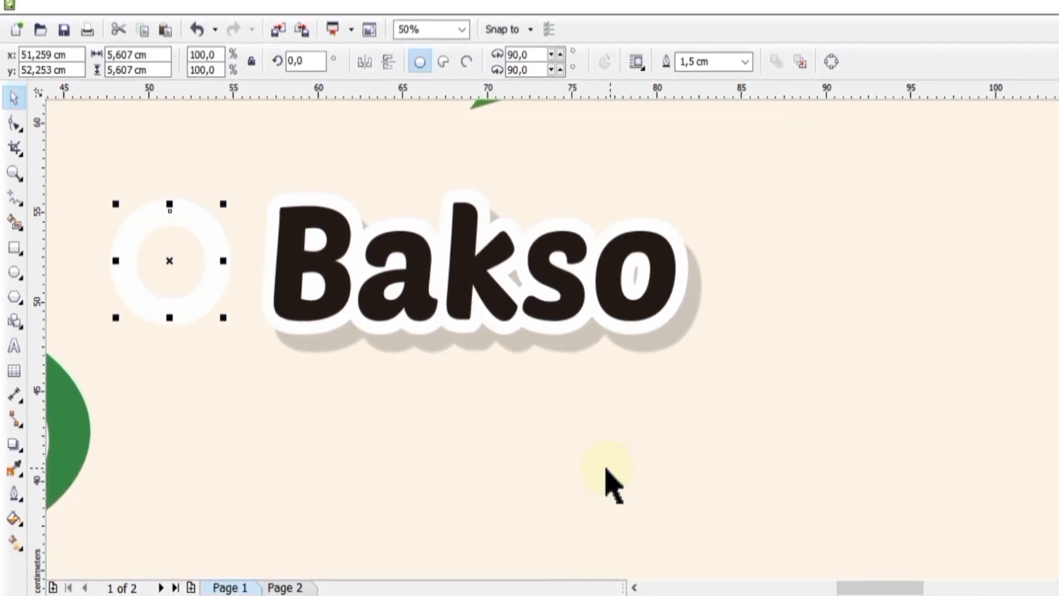
Step: Fill the bullet circle with the dark green sampled from the document palette (R 10, G 89, B 59)
click(15, 523)
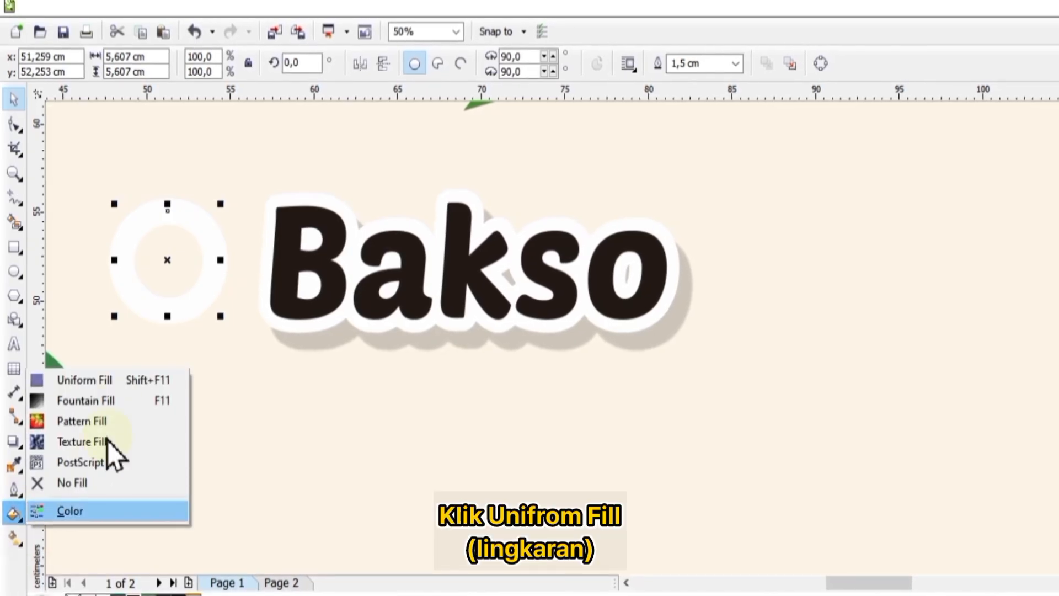
click(88, 380)
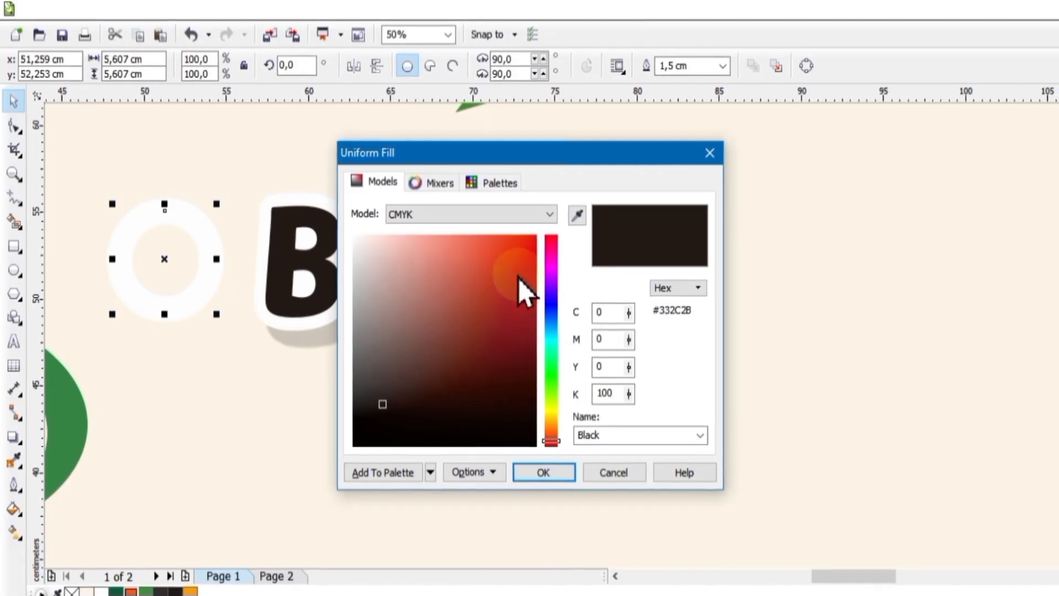
click(578, 215)
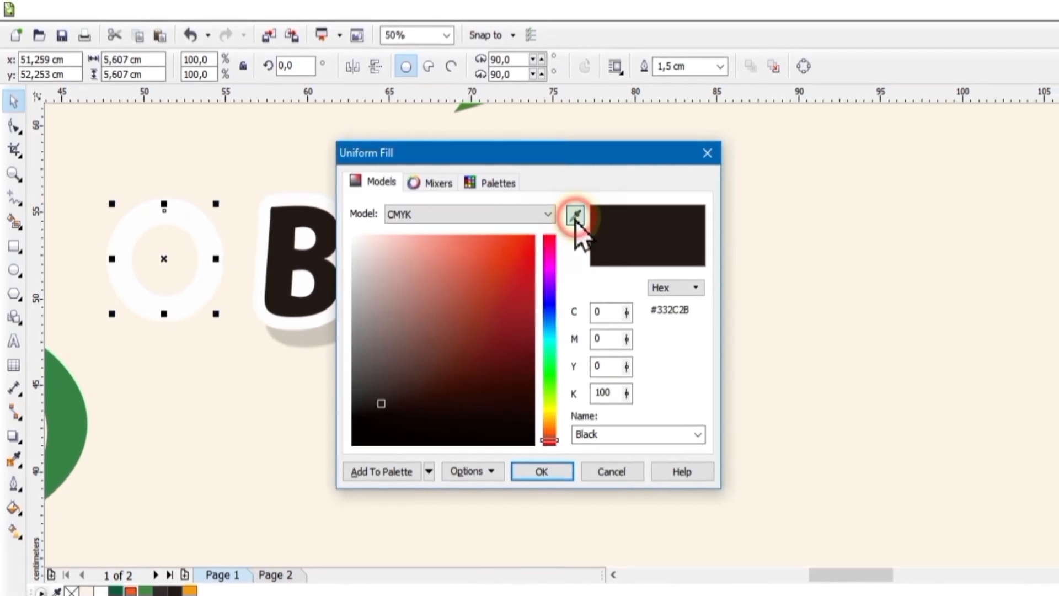
click(116, 588)
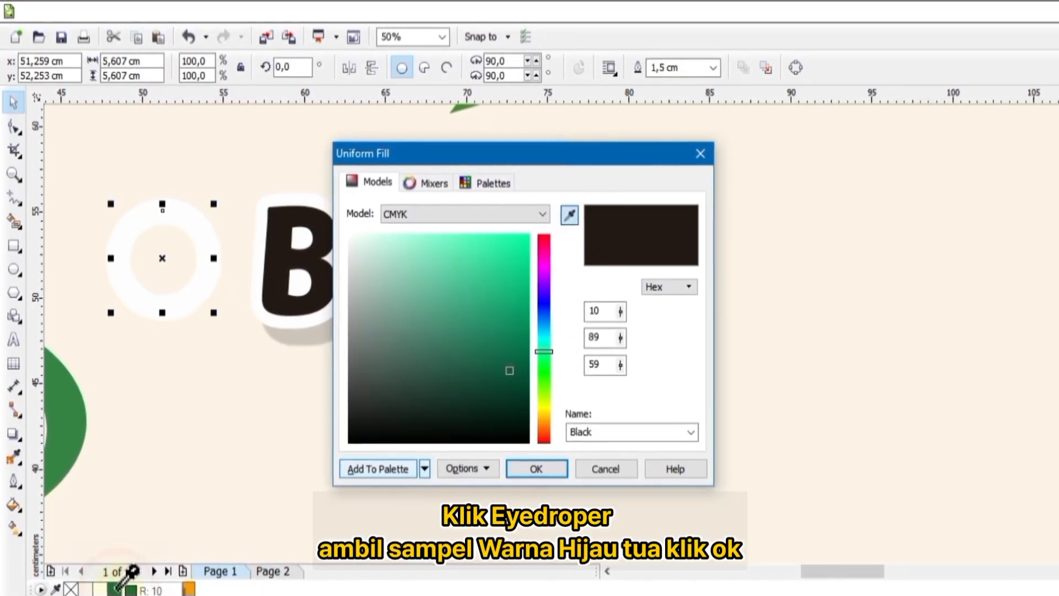
click(534, 468)
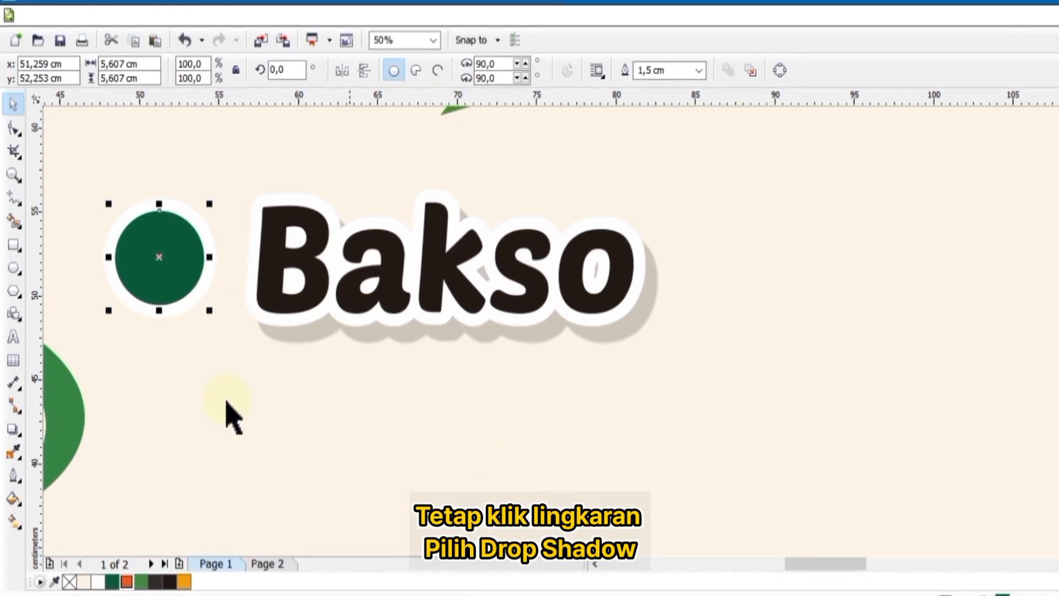
Step: Copy the drop shadow properties of the menu text "Bakso" onto the bullet circle
click(19, 435)
click(64, 491)
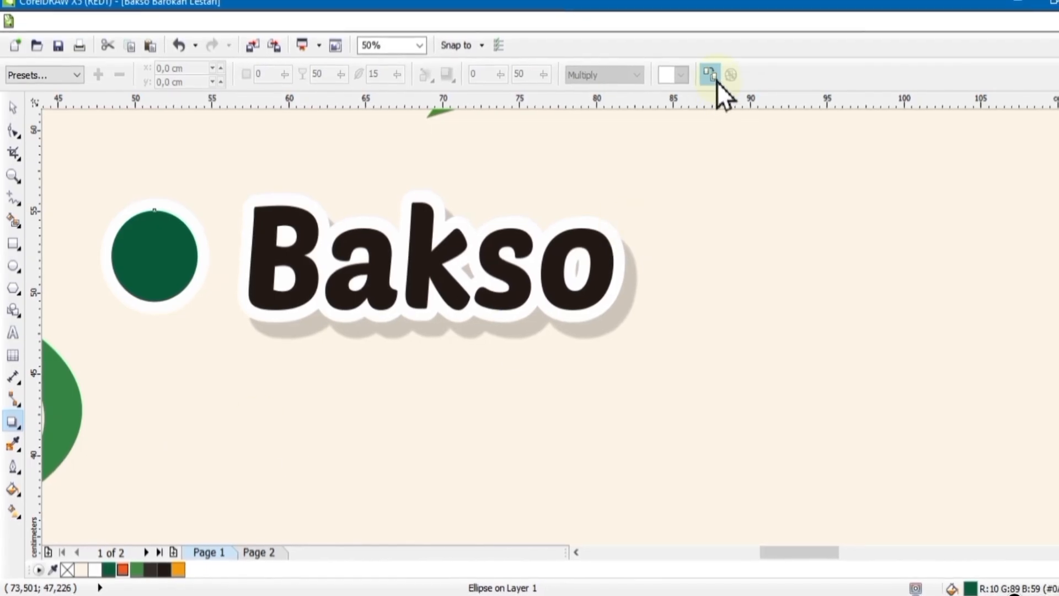
click(712, 77)
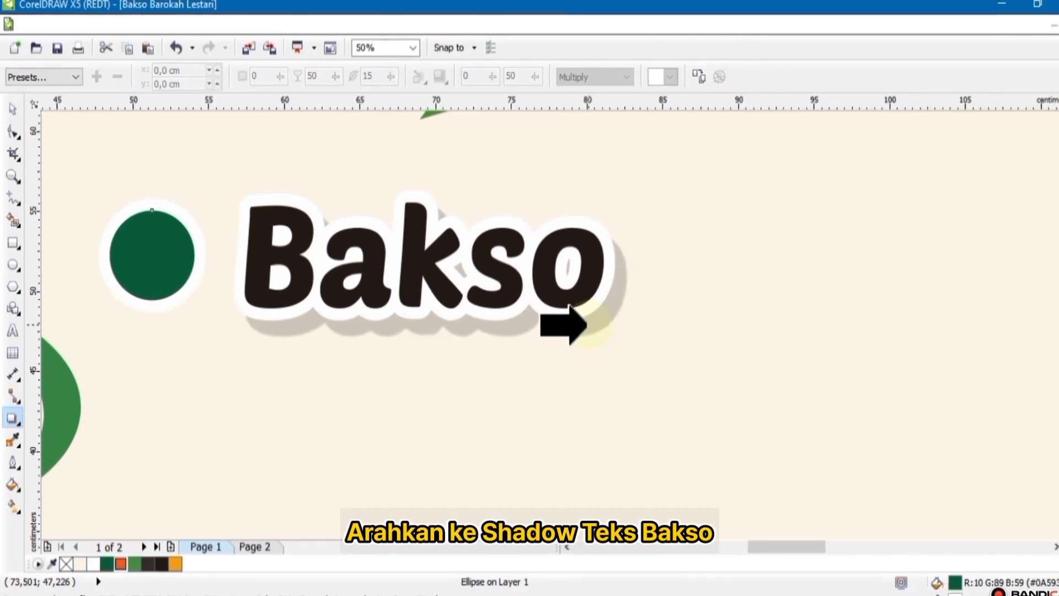
click(588, 325)
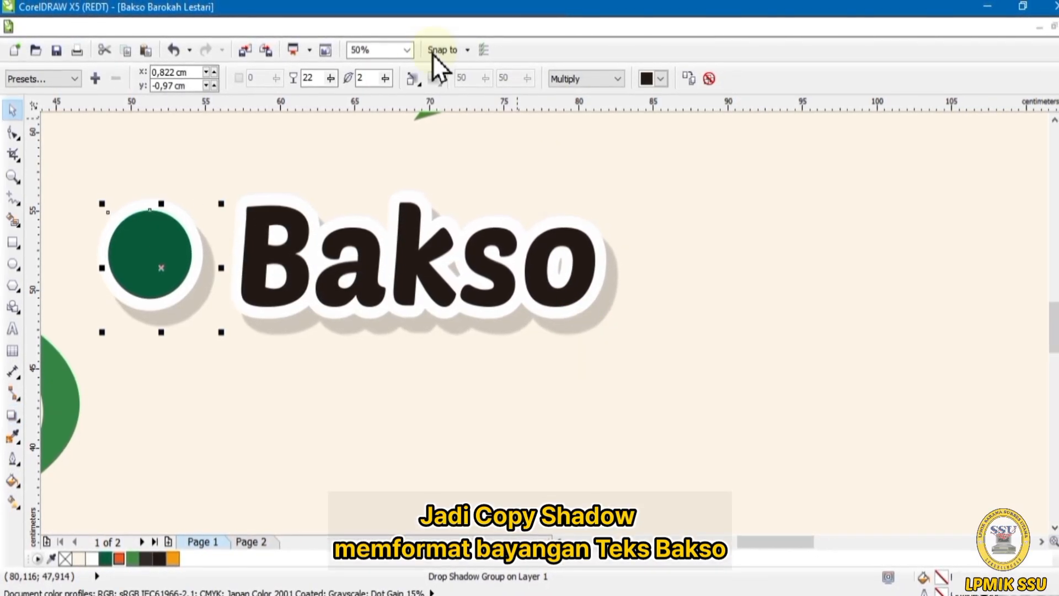
Step: Duplicate the bullet circle and the menu text "Bakso" together about 10.9 cm below the originals
click(407, 50)
click(406, 66)
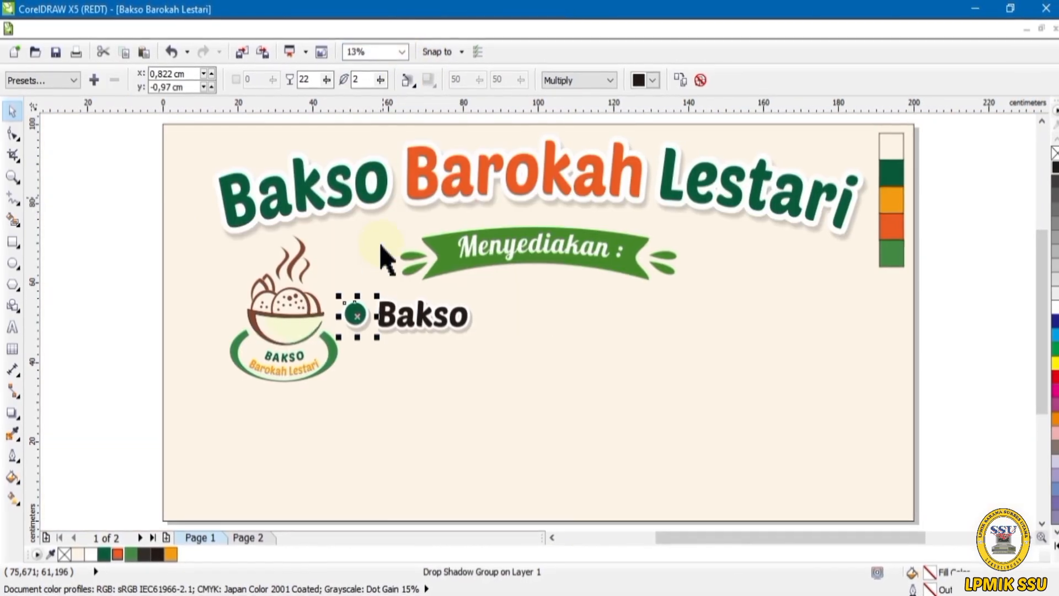
click(350, 376)
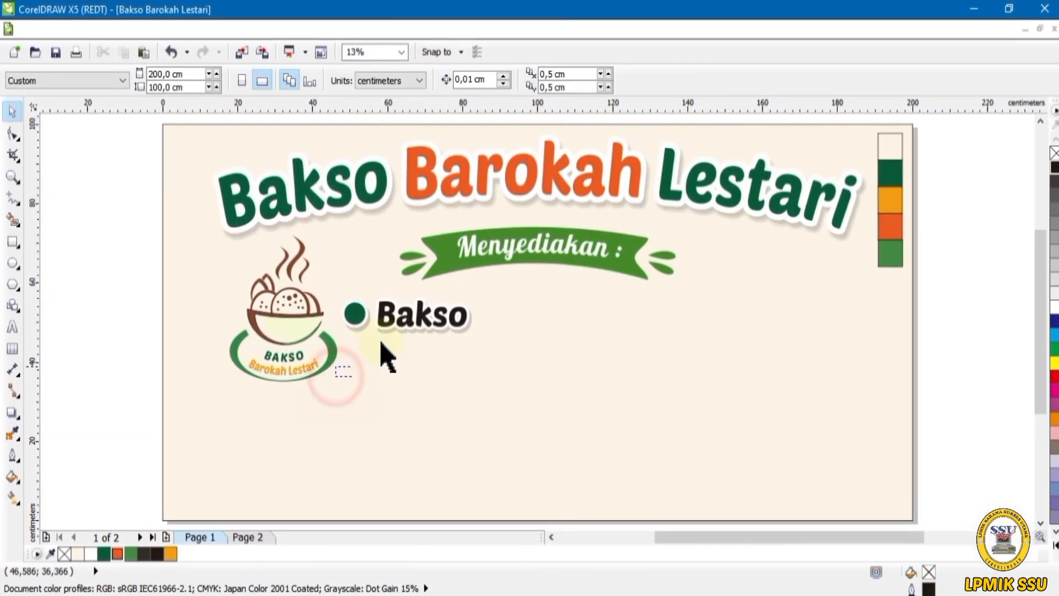
mouse_move(474, 293)
mouse_down()
mouse_move(488, 284)
mouse_move(492, 299)
mouse_up()
drag(415, 315, 410, 361)
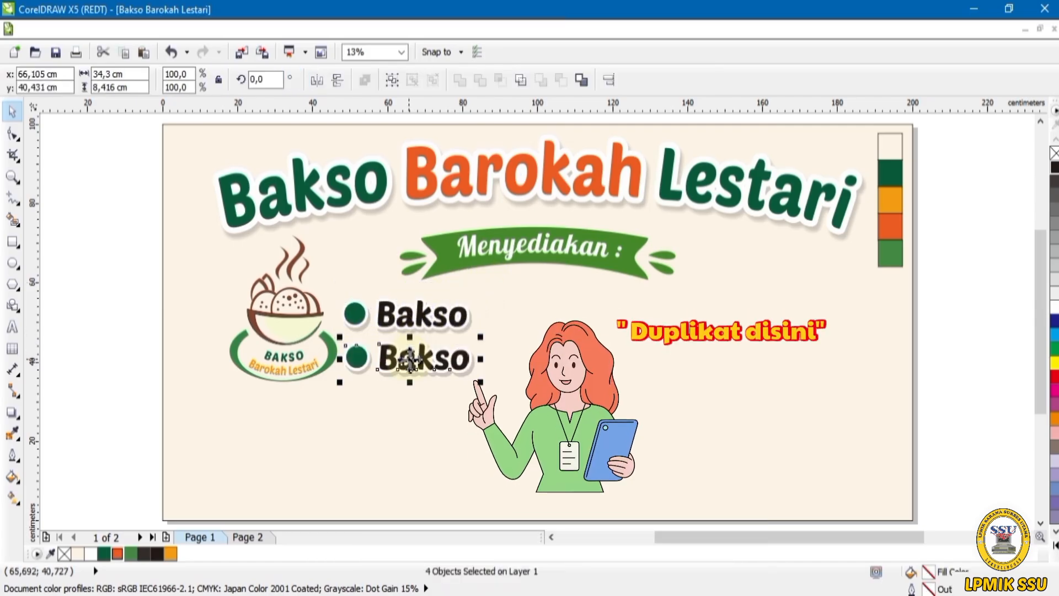
Step: Duplicate both bulleted menu rows about 64 cm to the right to form a second column
click(381, 409)
drag(327, 424, 466, 351)
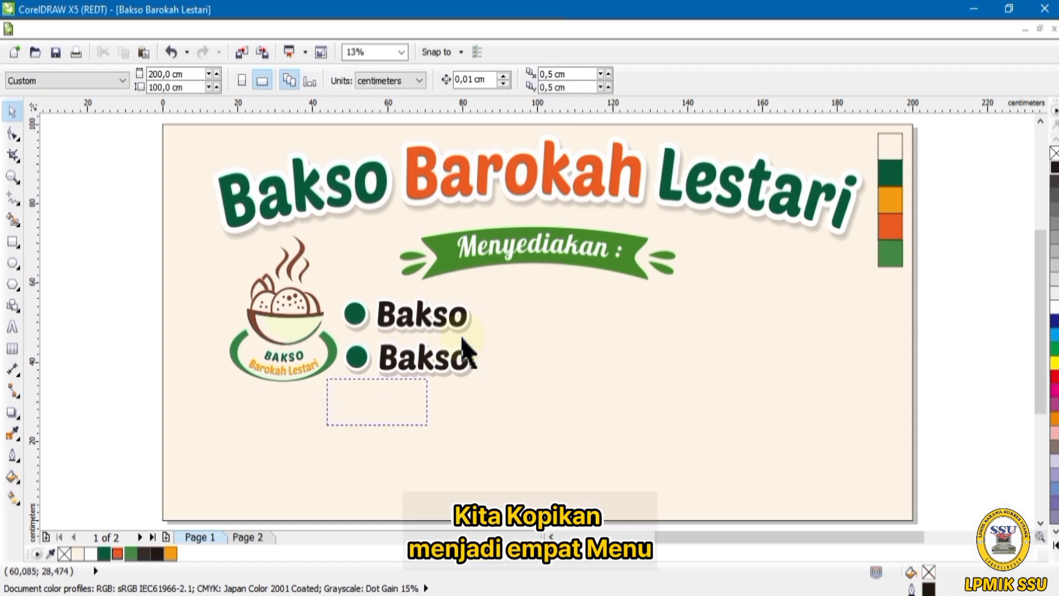
drag(482, 286, 484, 287)
drag(439, 332, 650, 346)
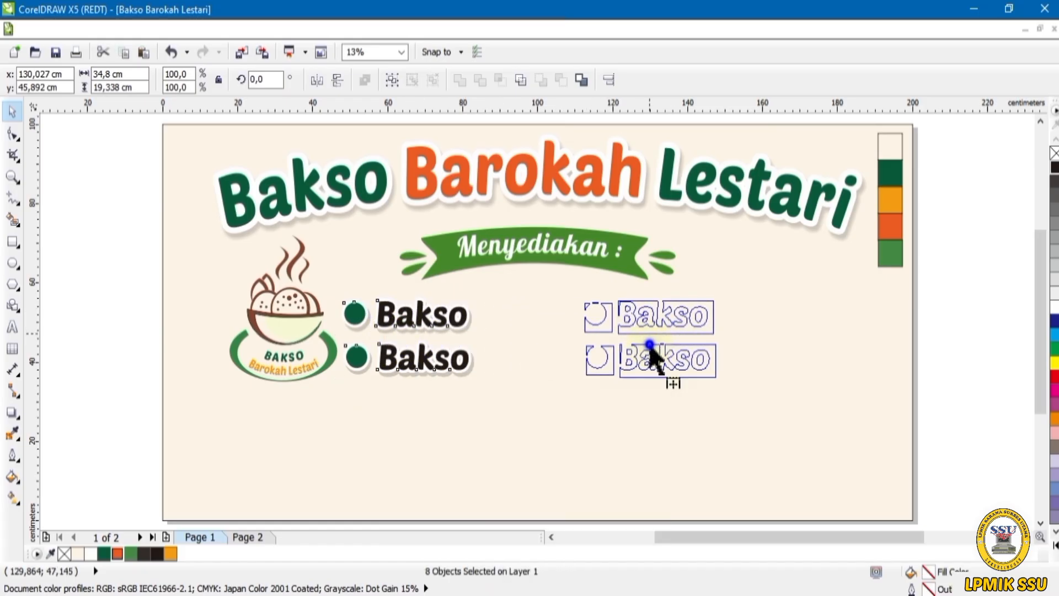
Step: Replace the second row's "Bakso" in the first column with "Mie Ayam"
click(464, 361)
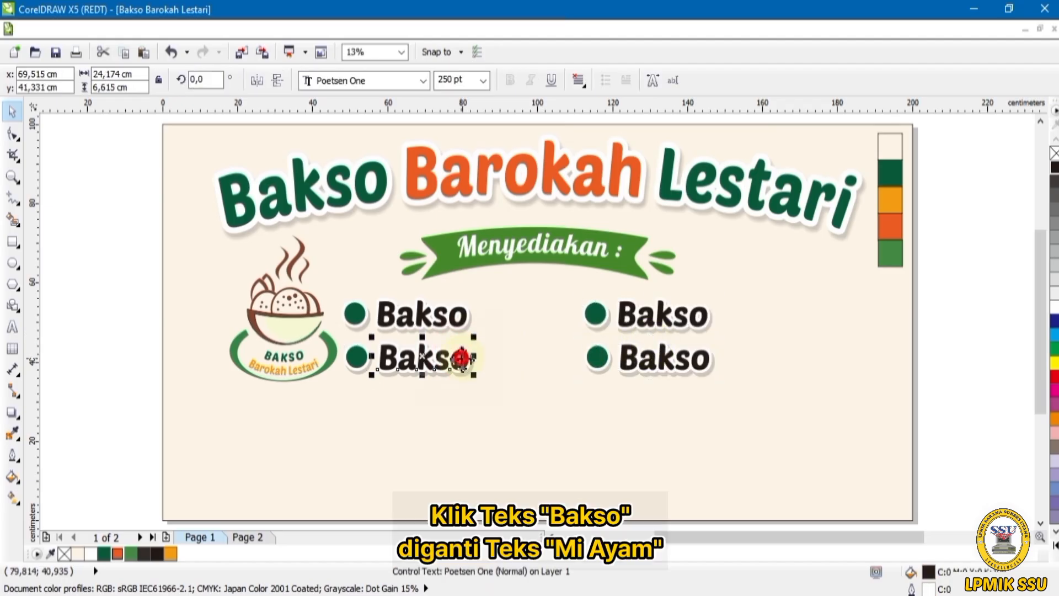
double_click(463, 359)
drag(466, 358, 385, 357)
text(Mie ay)
key(BackSpace)
key(BackSpace)
text(Ayam)
key(Escape)
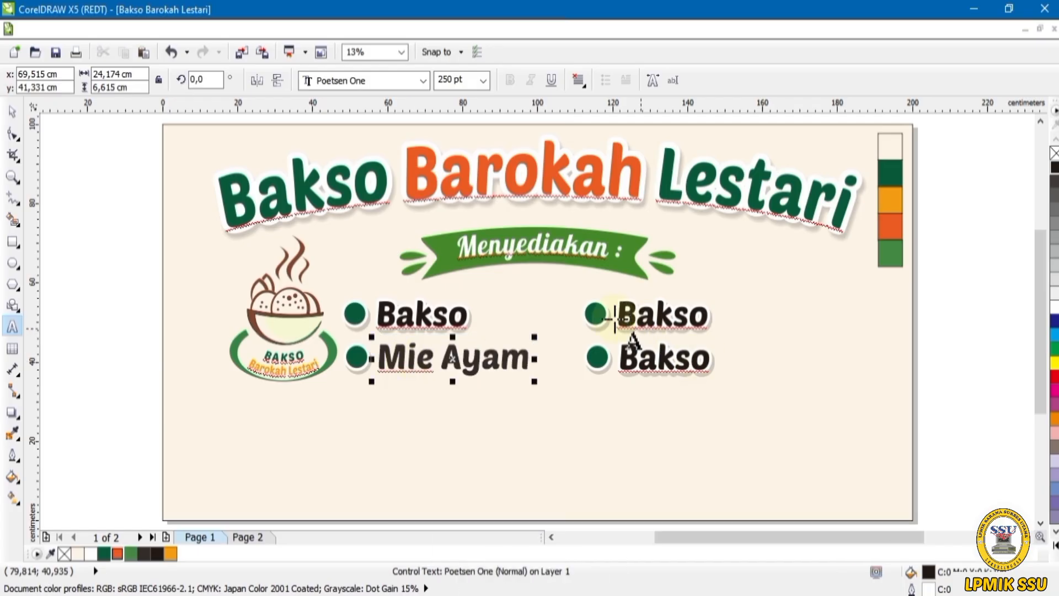
Step: Replace the upper "Bakso" in the second column with "Es Teh"
click(673, 310)
drag(673, 310, 619, 316)
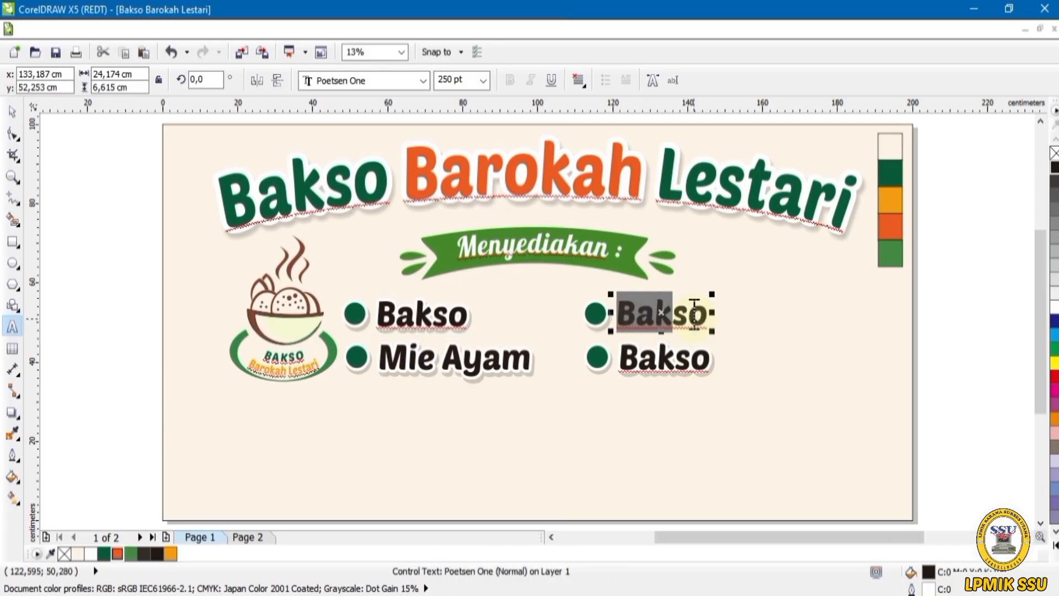
key(Delete)
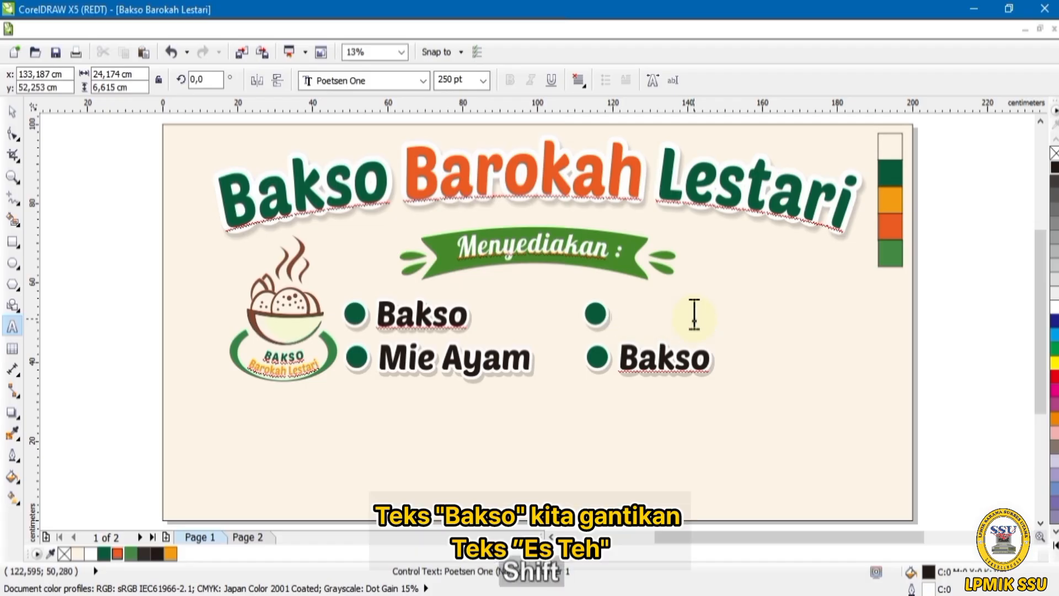
text(Es Teh)
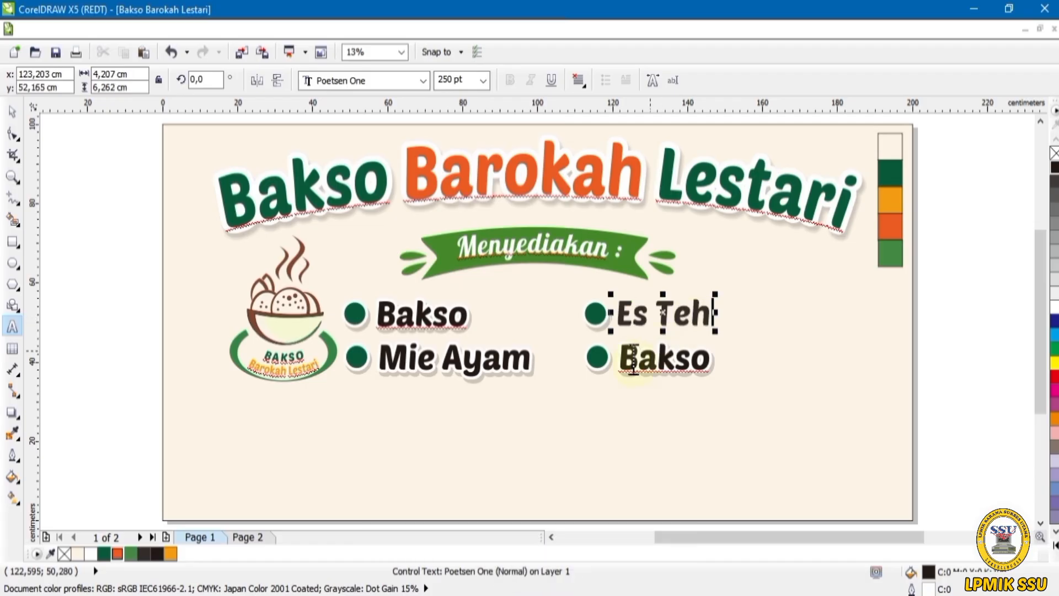
Step: Replace the lower "Bakso" in the second column with "Kopi"
click(627, 359)
drag(627, 358, 702, 367)
text(Kop)
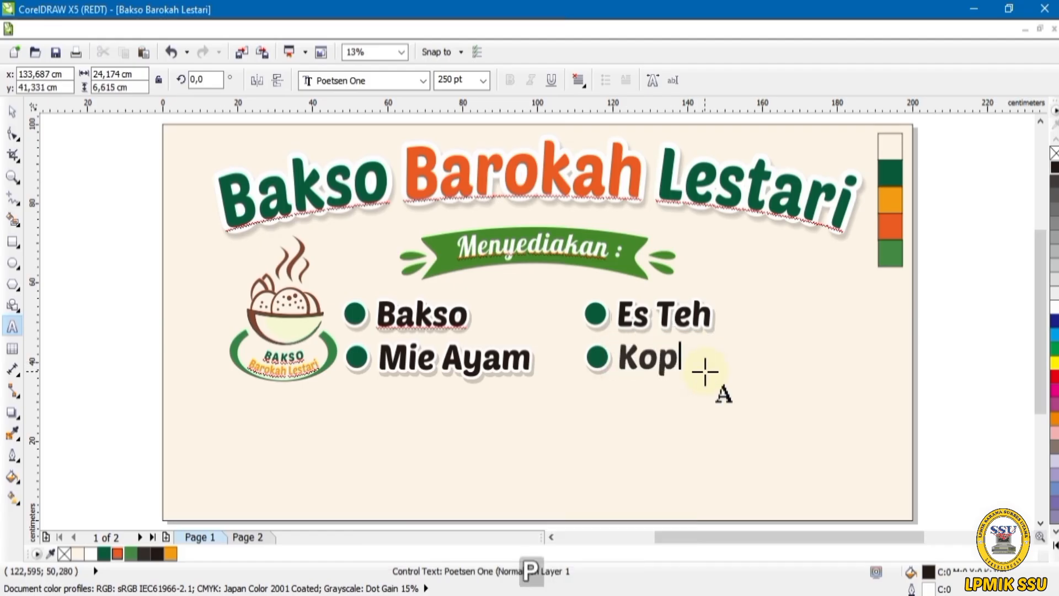
text(i)
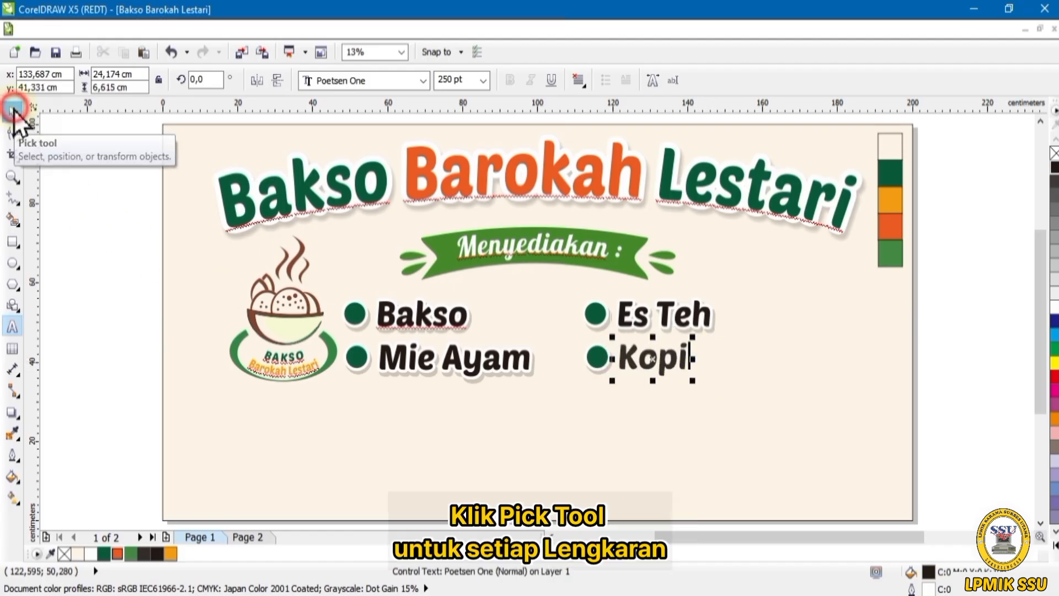
Step: Fill the bullet circle beside "Mie Ayam" with the light green from the document palette
click(14, 110)
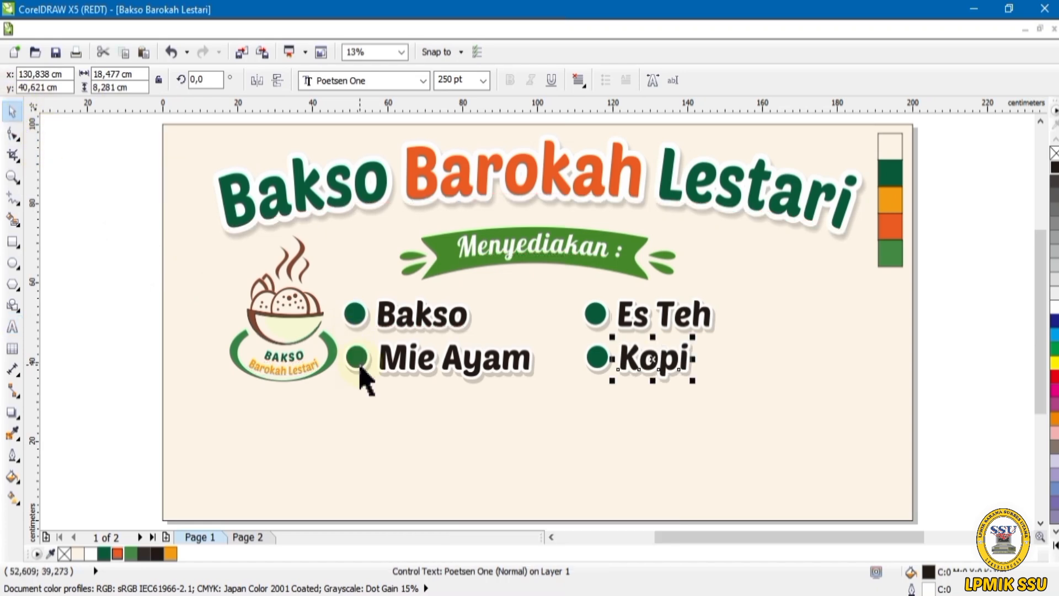
click(356, 359)
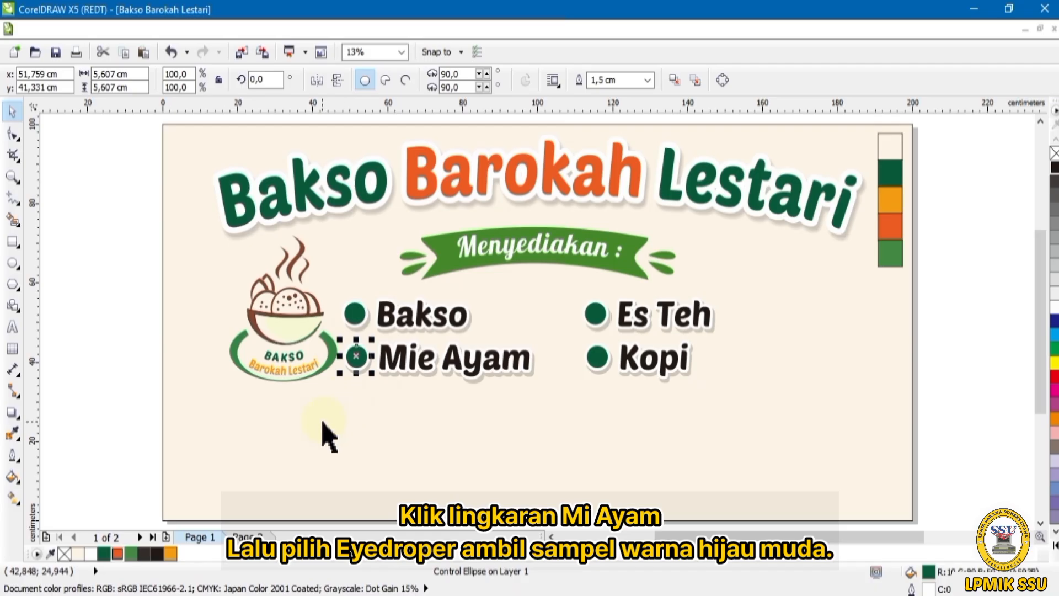
click(52, 554)
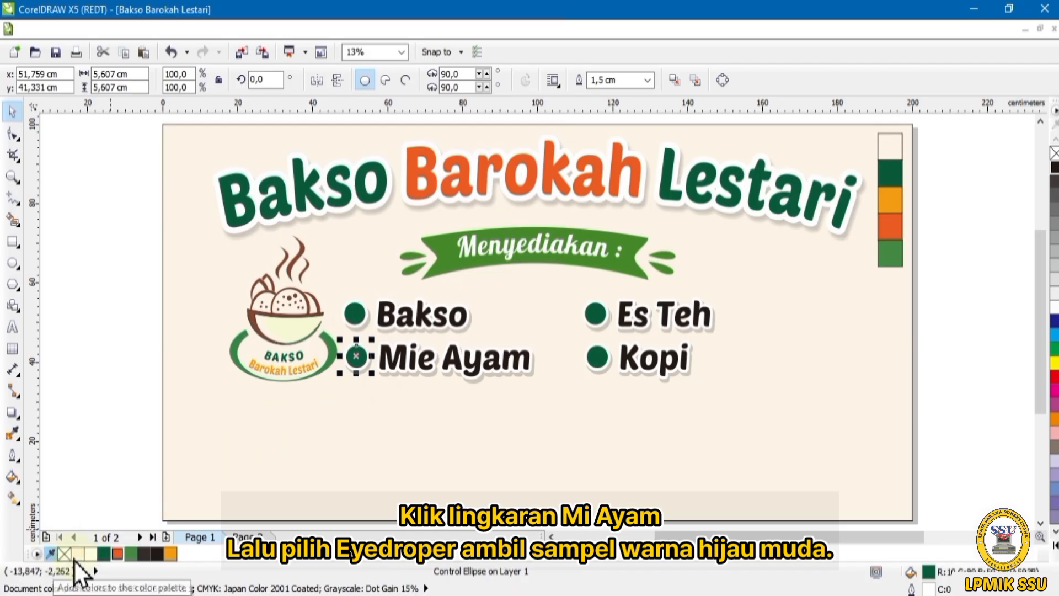
click(131, 558)
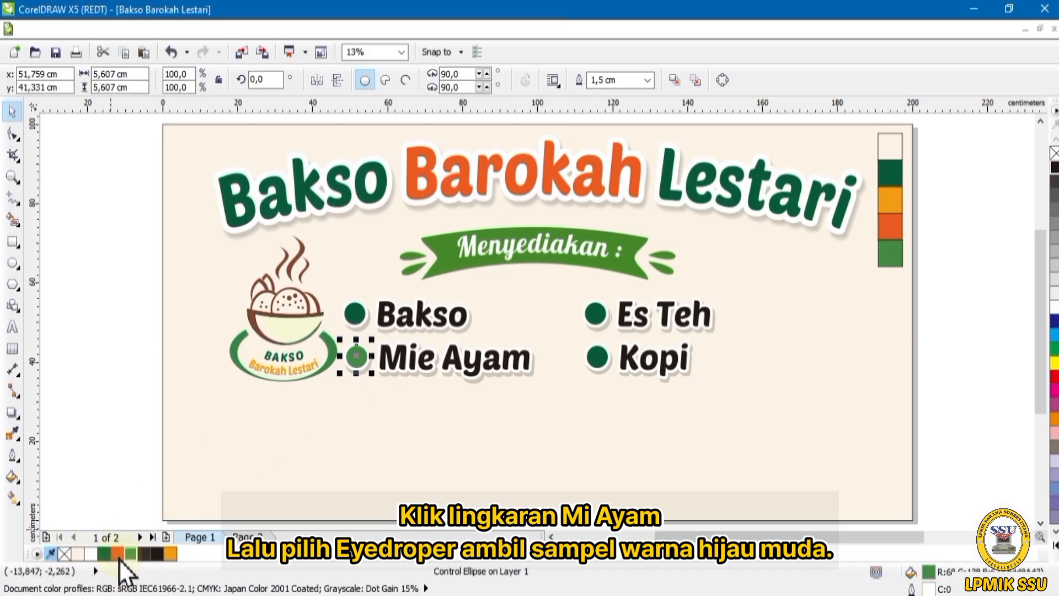
Step: Fill the "Es Teh" bullet circle with the document palette's yellow-orange and the "Kopi" bullet circle with its red-orange
click(51, 554)
click(602, 316)
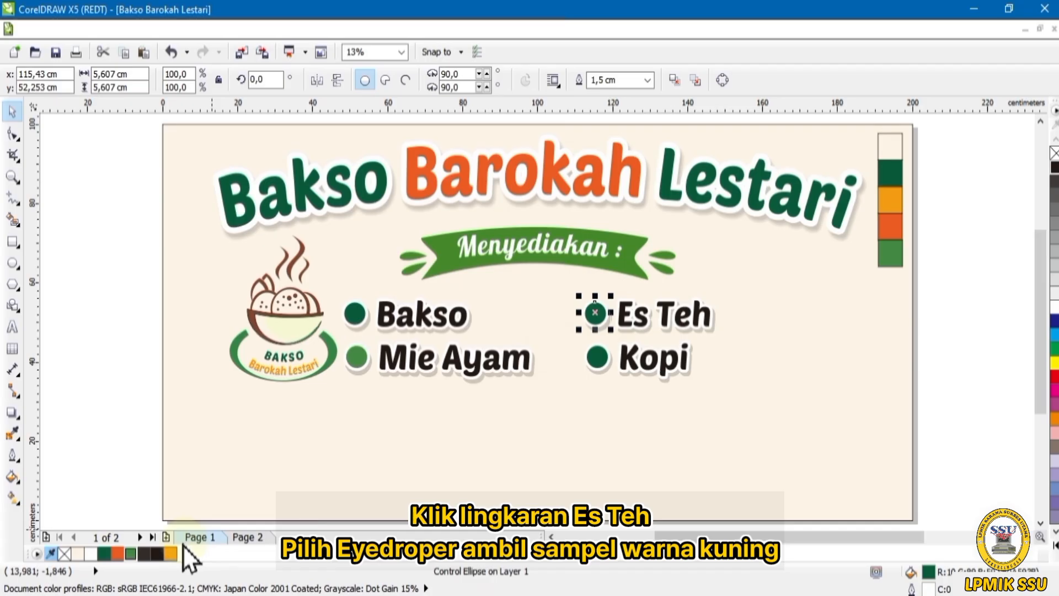
click(170, 553)
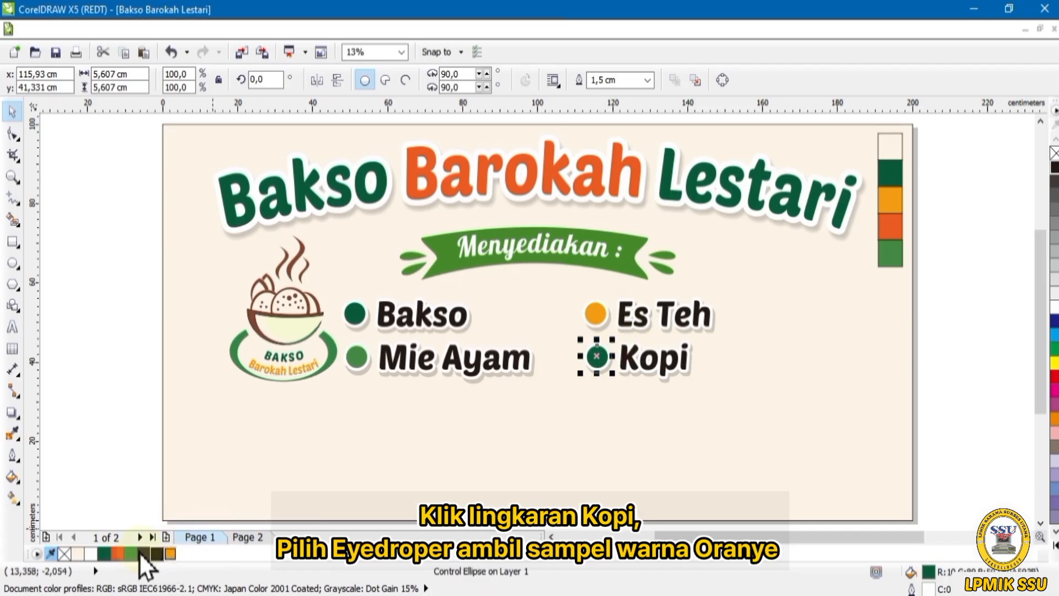
click(118, 554)
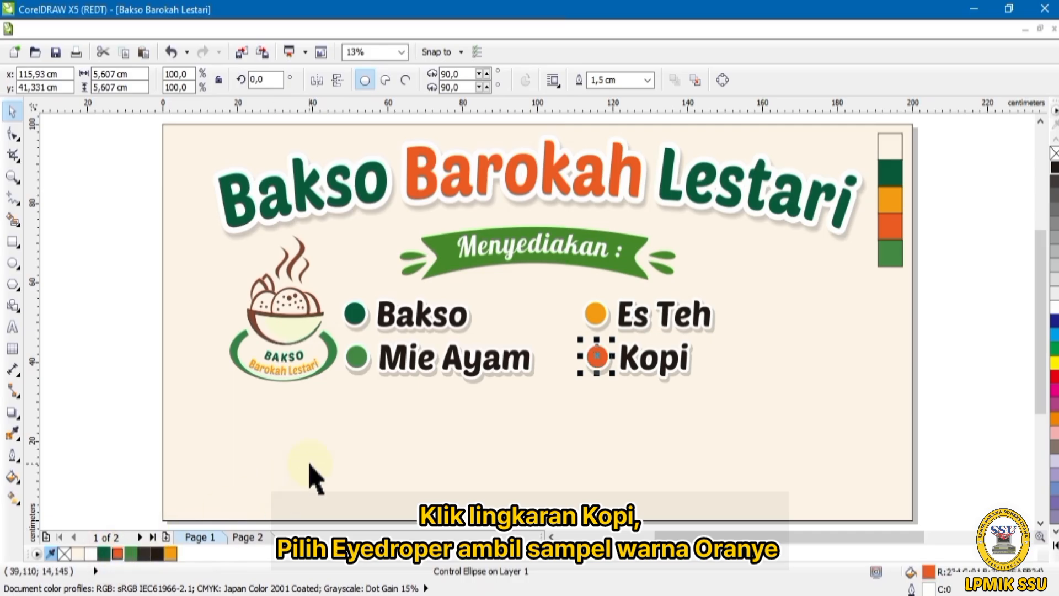
Step: Draw a two-segment line about 214 cm wide across the lower banner, extending past both page edges with a middle node near the centre
click(248, 536)
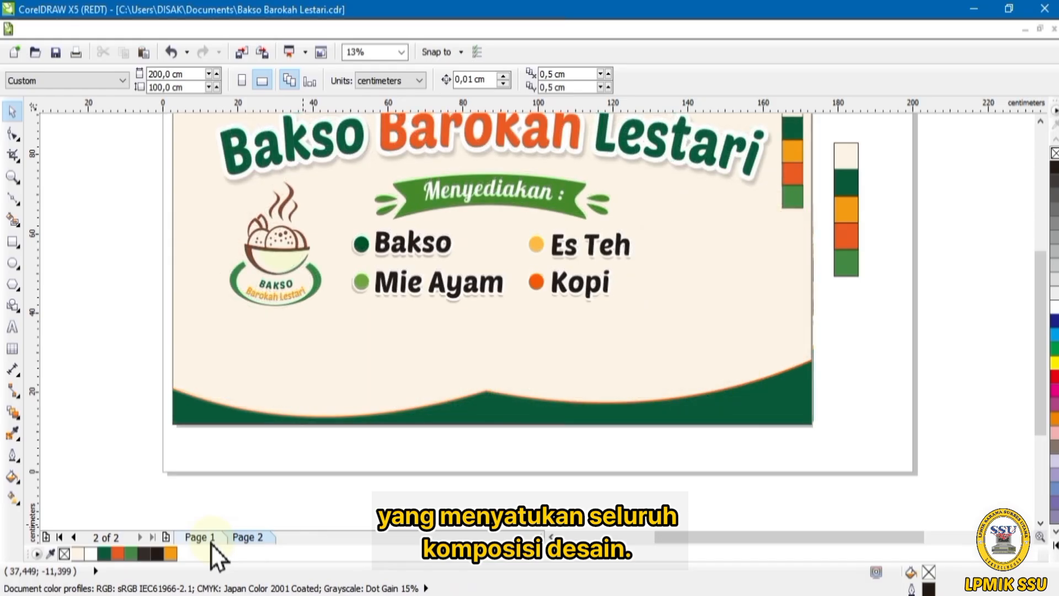
click(201, 539)
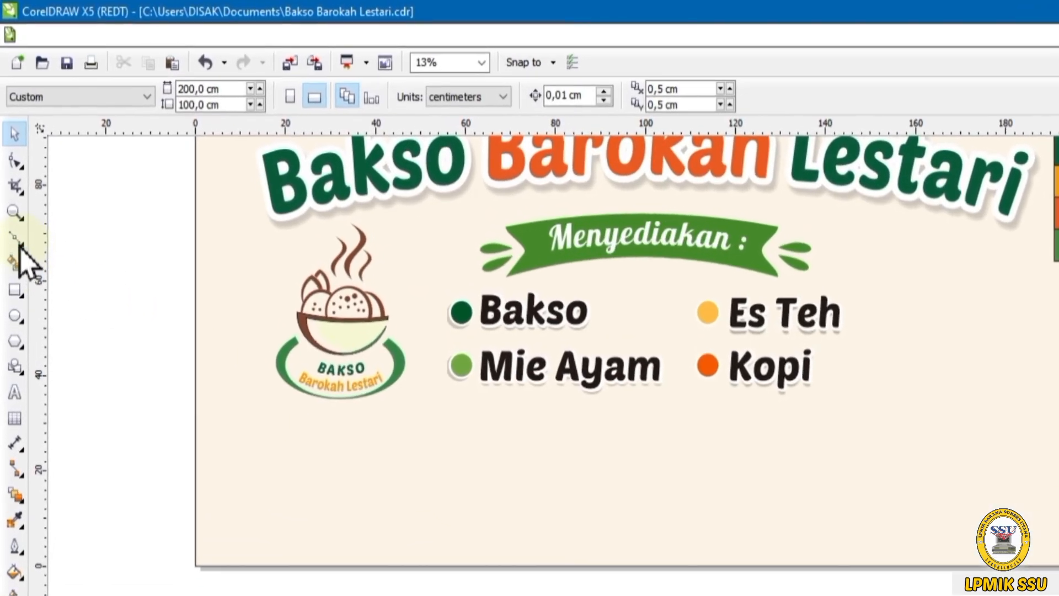
click(20, 244)
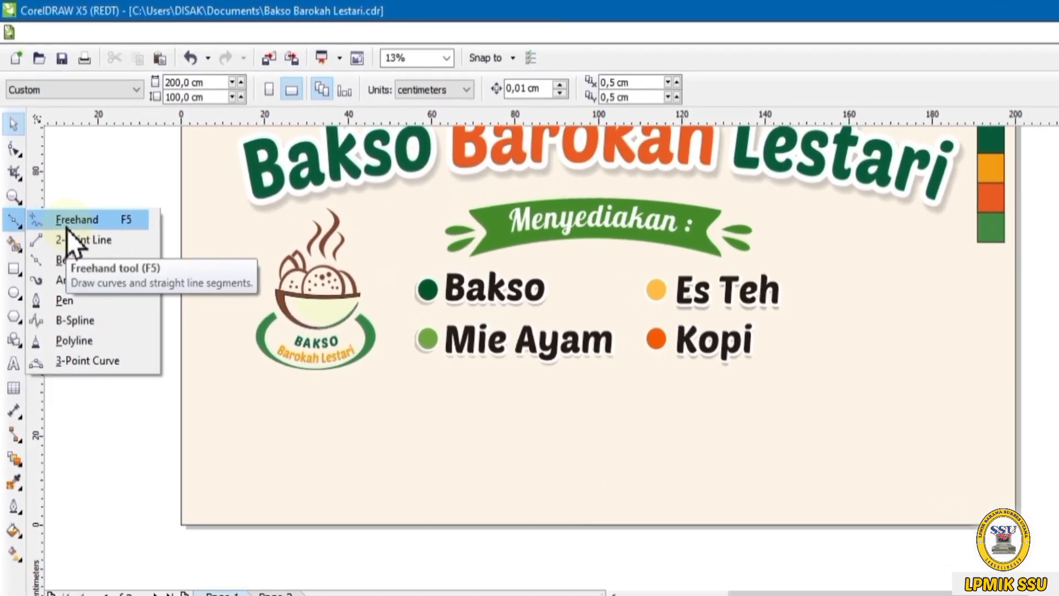
click(78, 237)
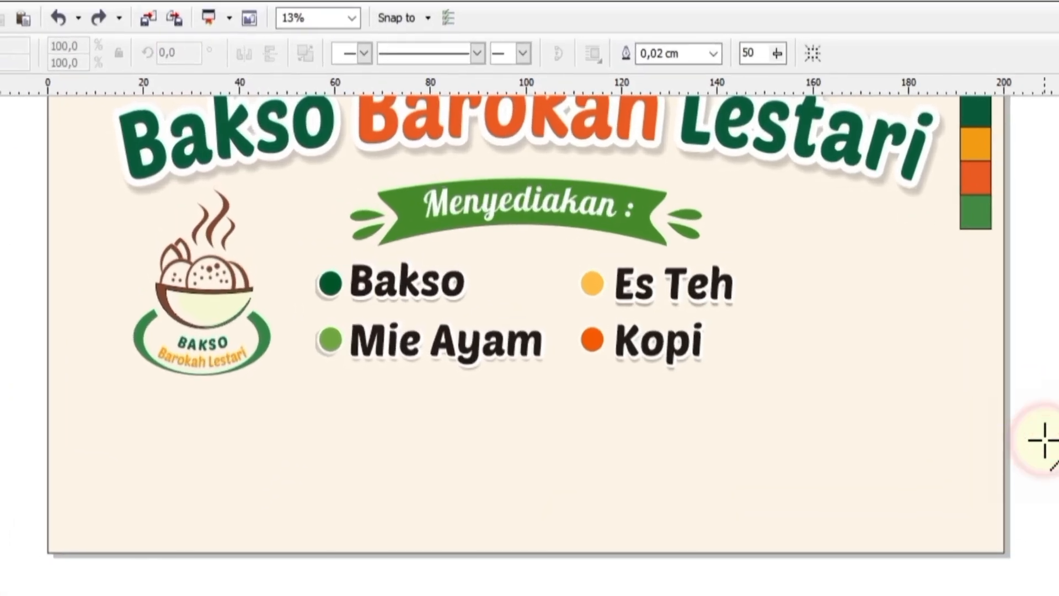
click(1037, 438)
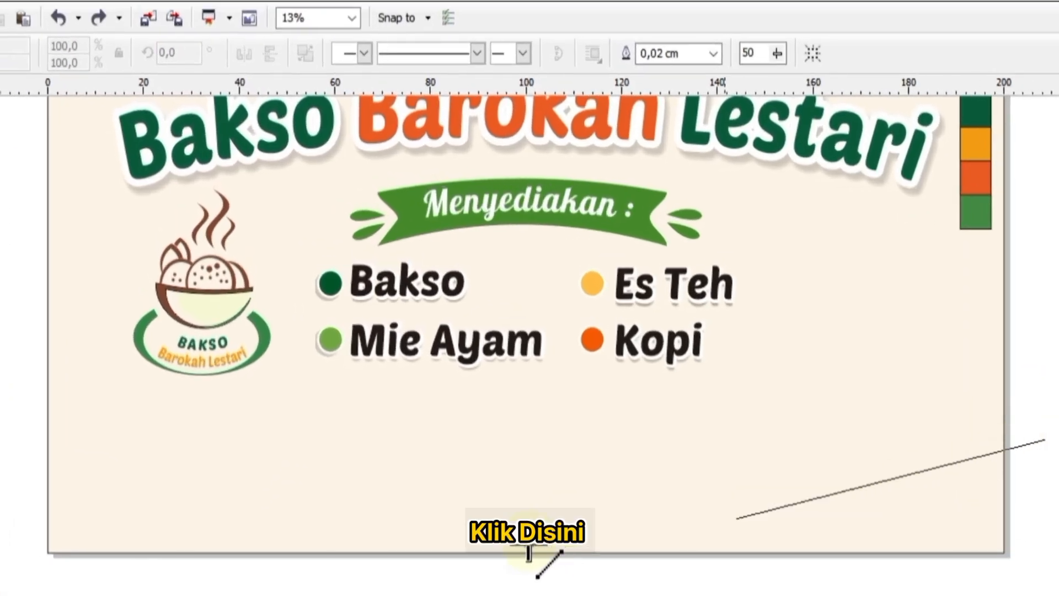
click(518, 503)
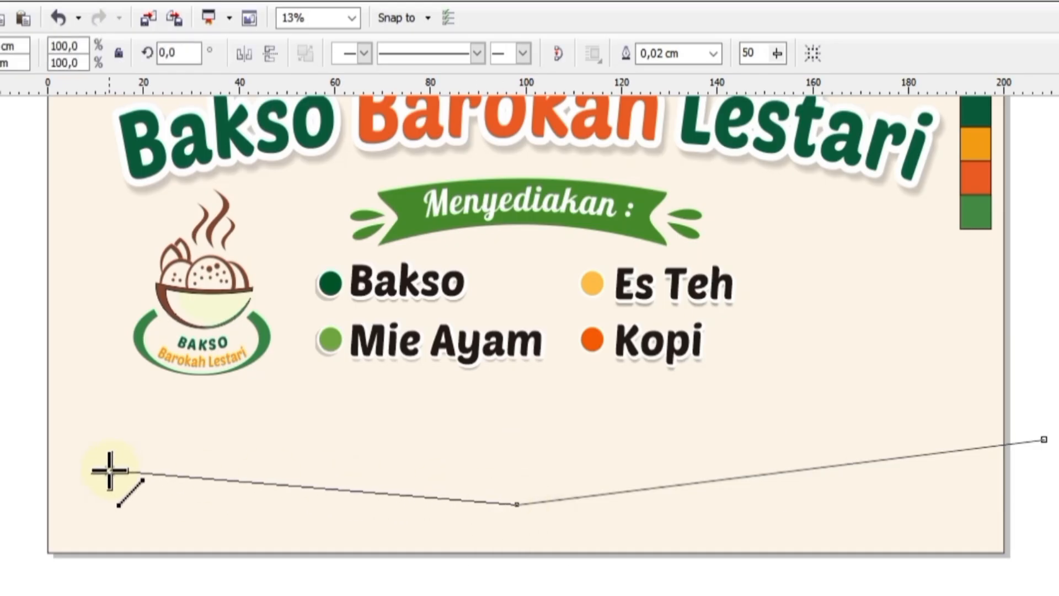
click(21, 490)
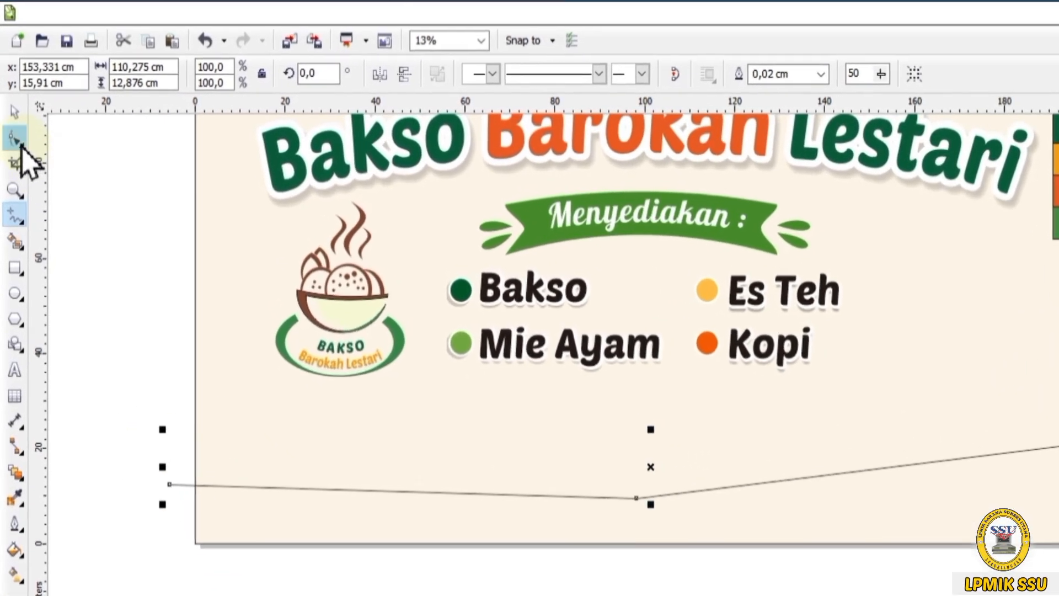
Step: Convert both segments of the line to curves and bend each one downward to form a wave
click(15, 139)
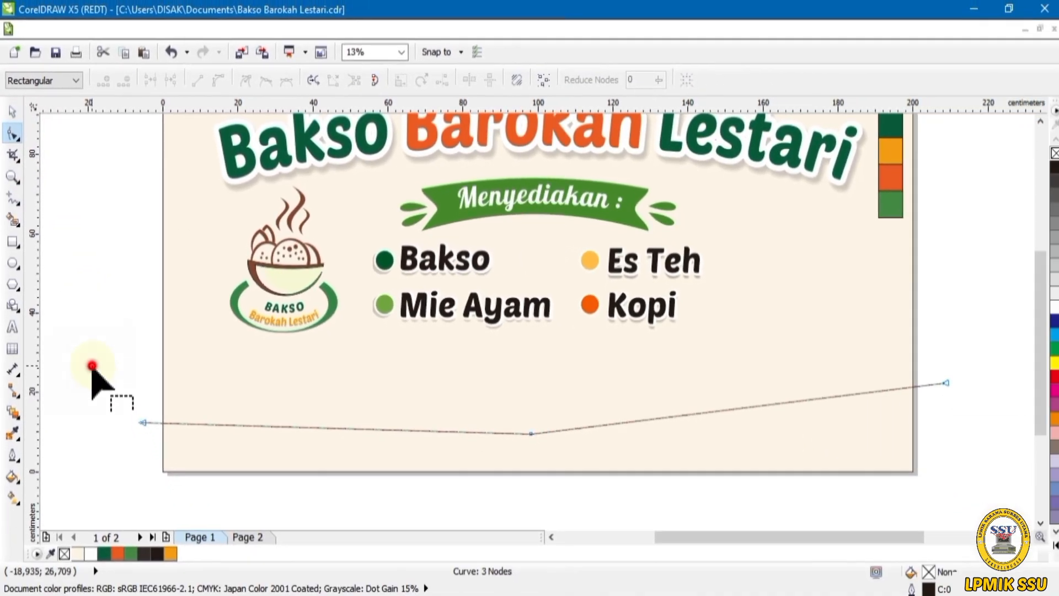
drag(92, 365, 900, 488)
click(401, 53)
click(364, 95)
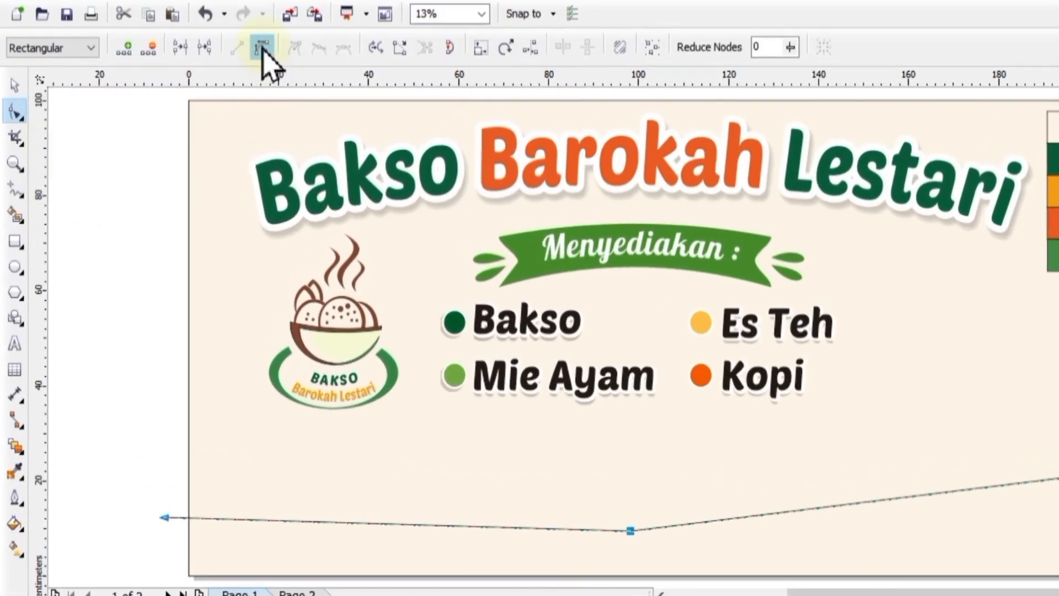
click(262, 49)
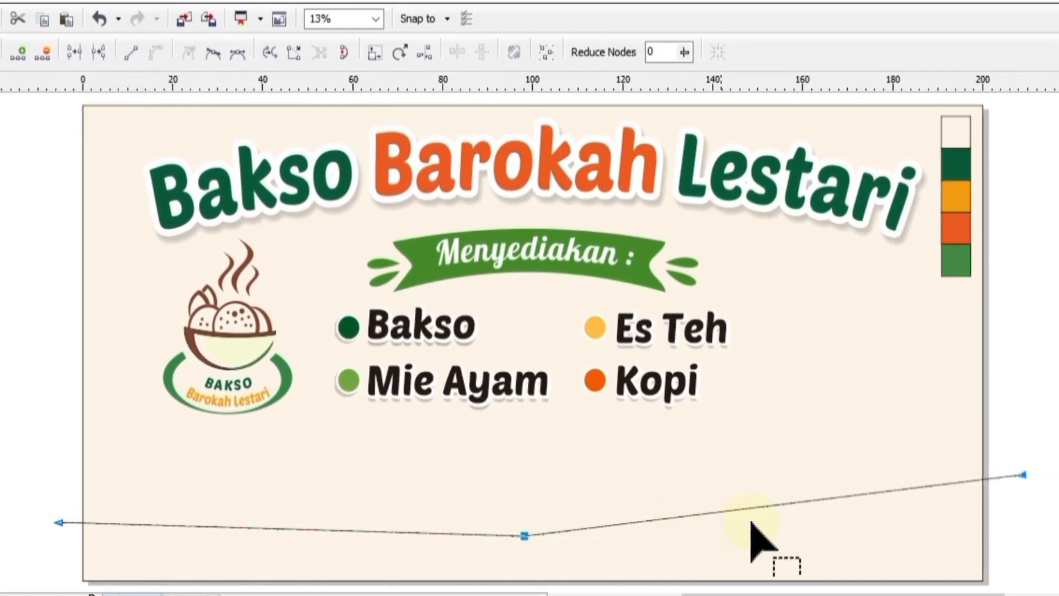
drag(788, 503, 791, 548)
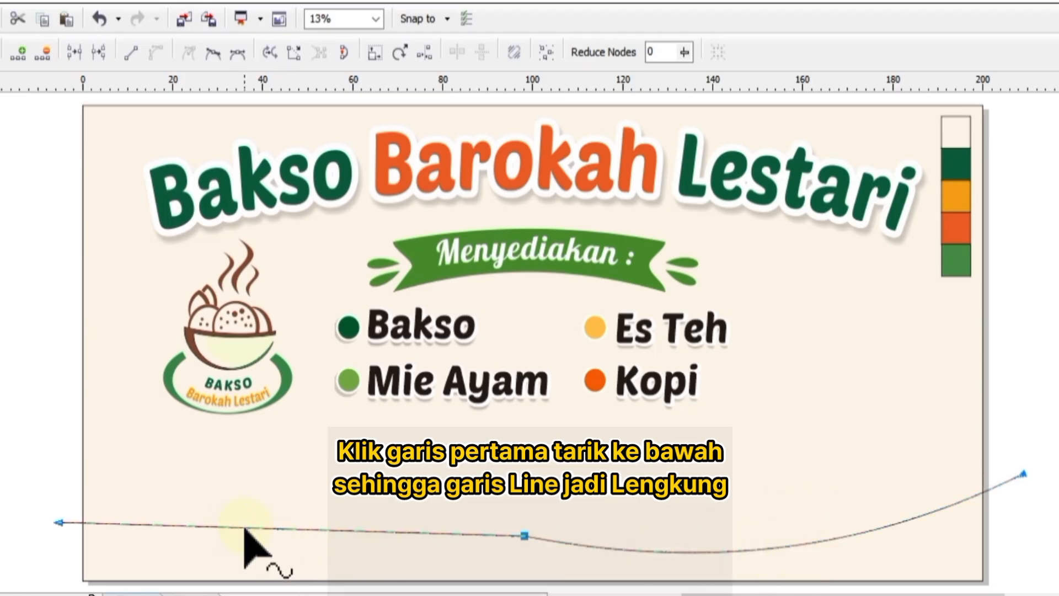
drag(265, 530, 264, 572)
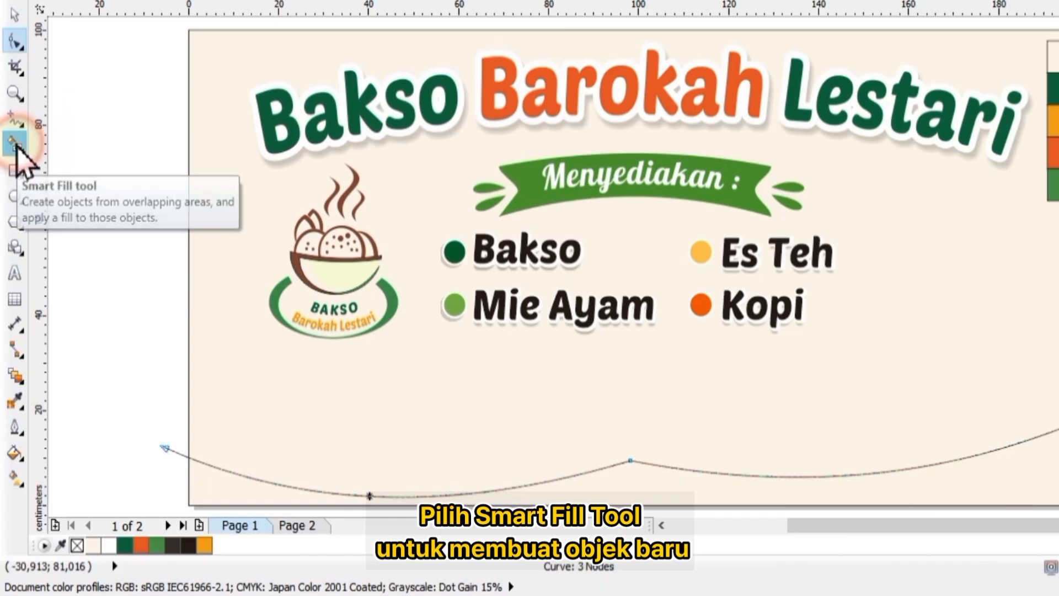
Step: Smart Fill the area below the wave line with the palette's dark green and no outline
click(15, 145)
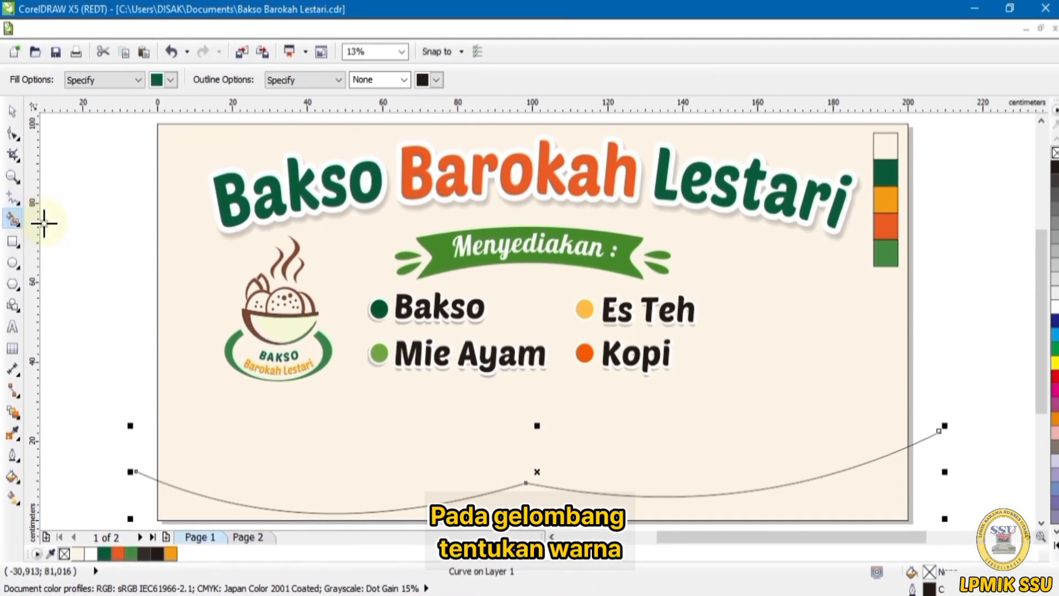
click(185, 39)
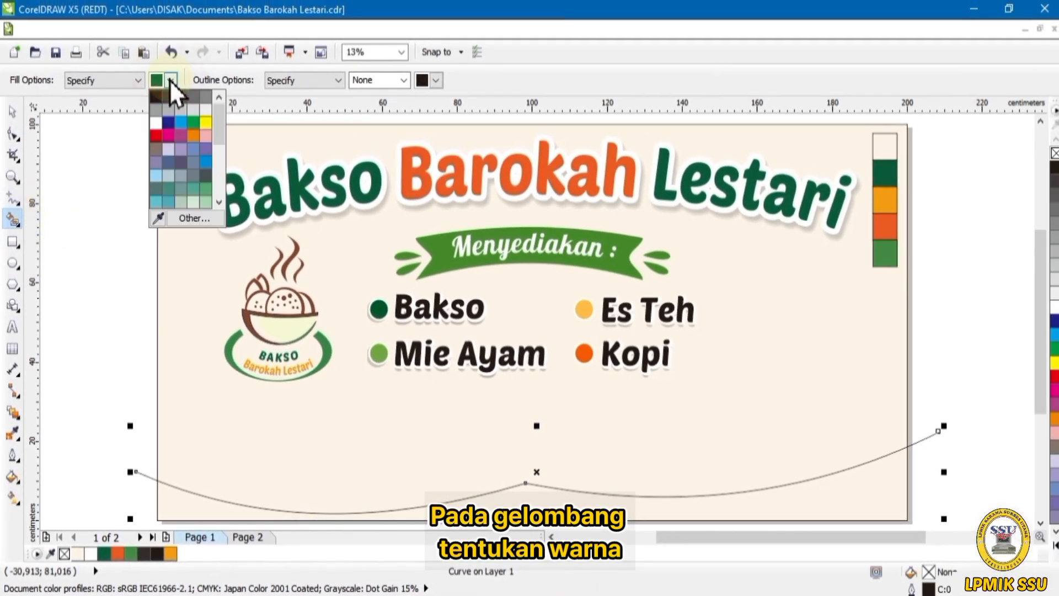
click(158, 224)
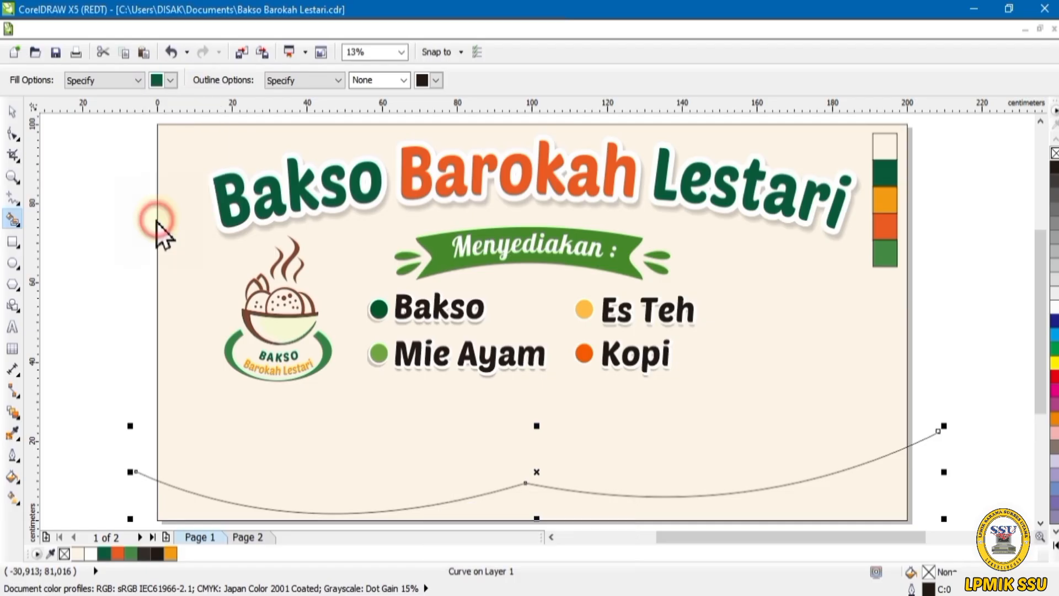
click(104, 554)
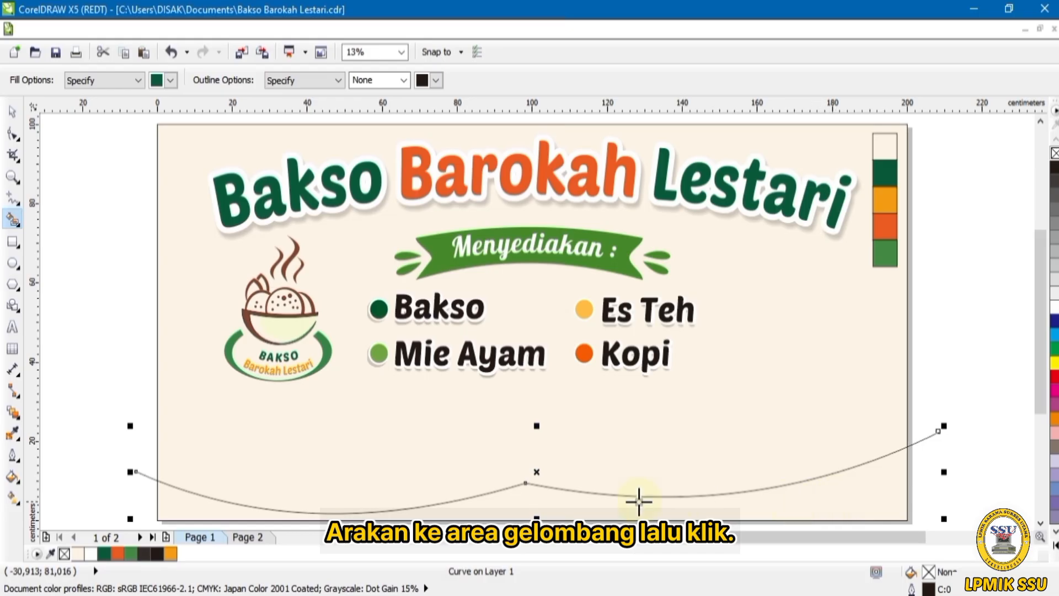
click(531, 500)
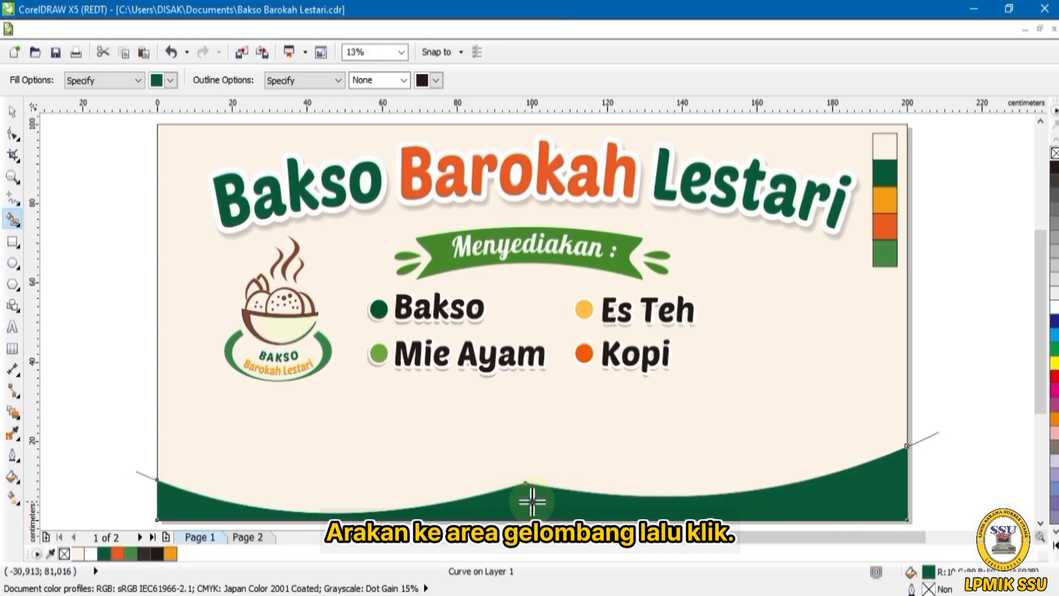
Step: Delete the original wave line that extends beyond the page edges
key(space)
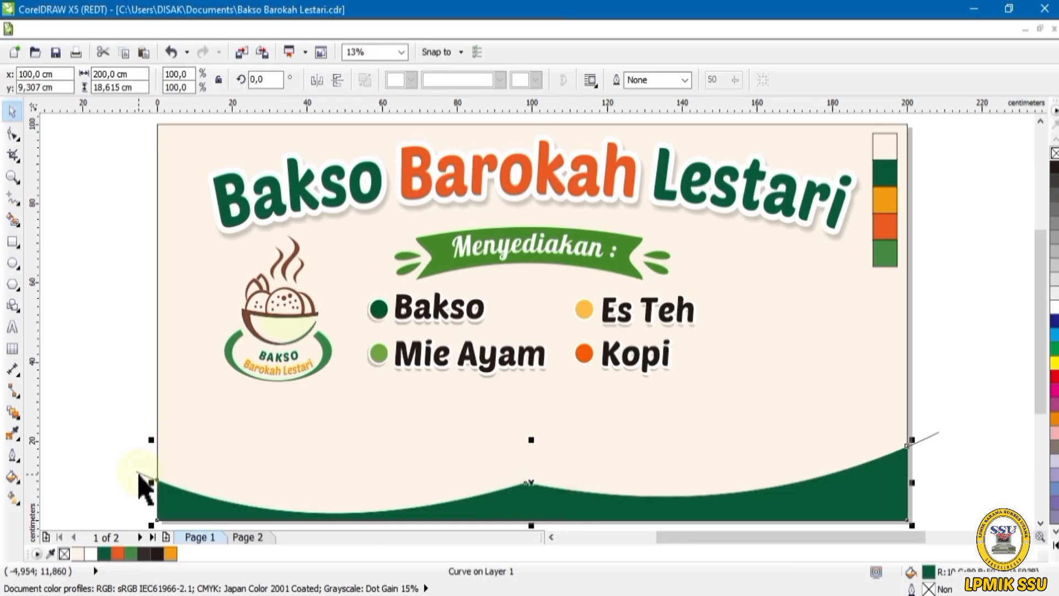
click(140, 472)
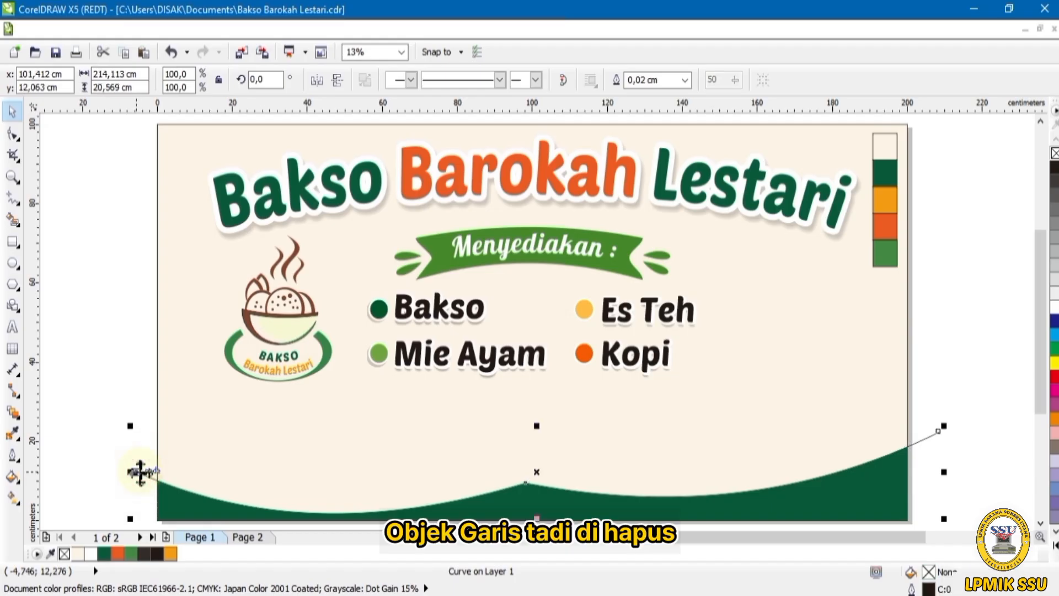
key(Delete)
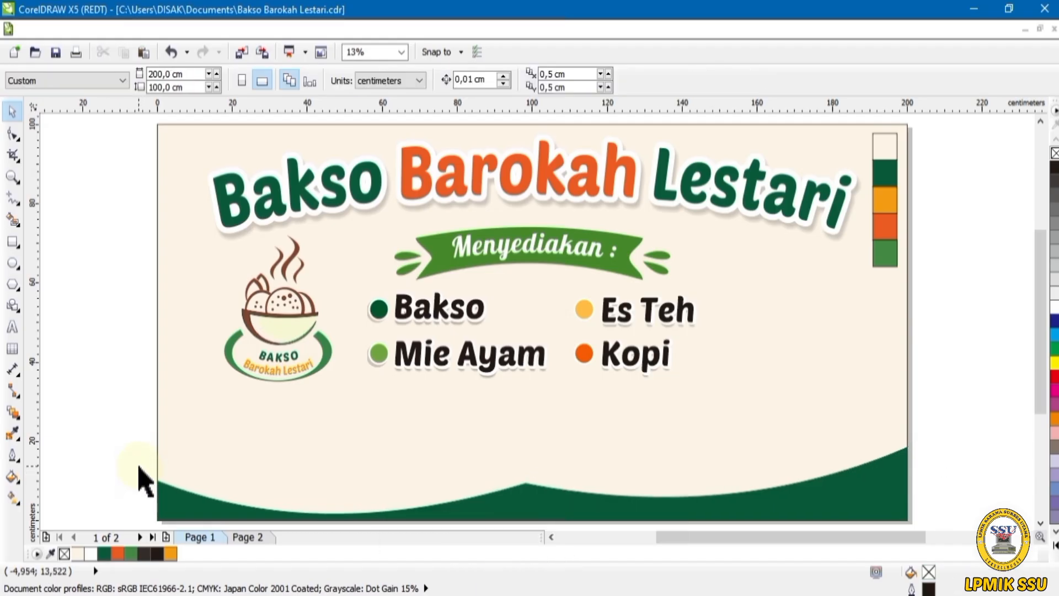
Step: Duplicate the green wave shape and order the duplicate back one
click(525, 497)
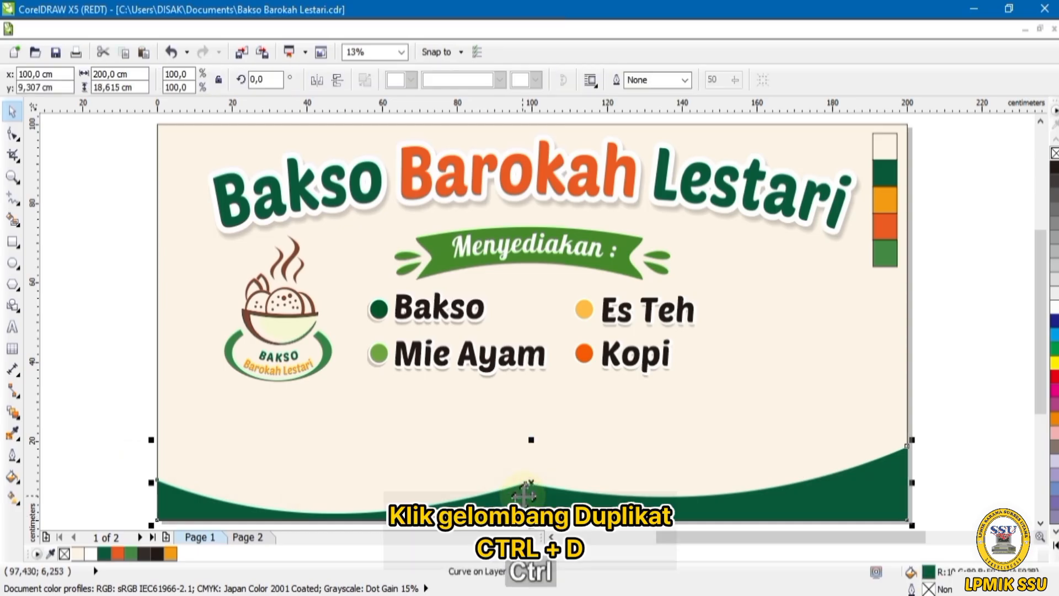
key(ctrl+d)
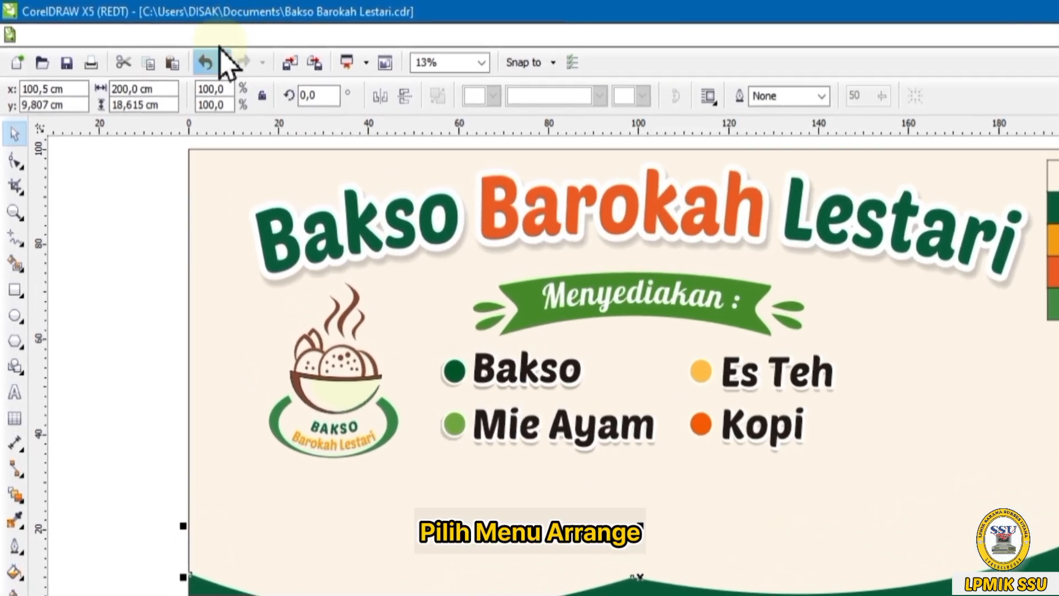
click(218, 34)
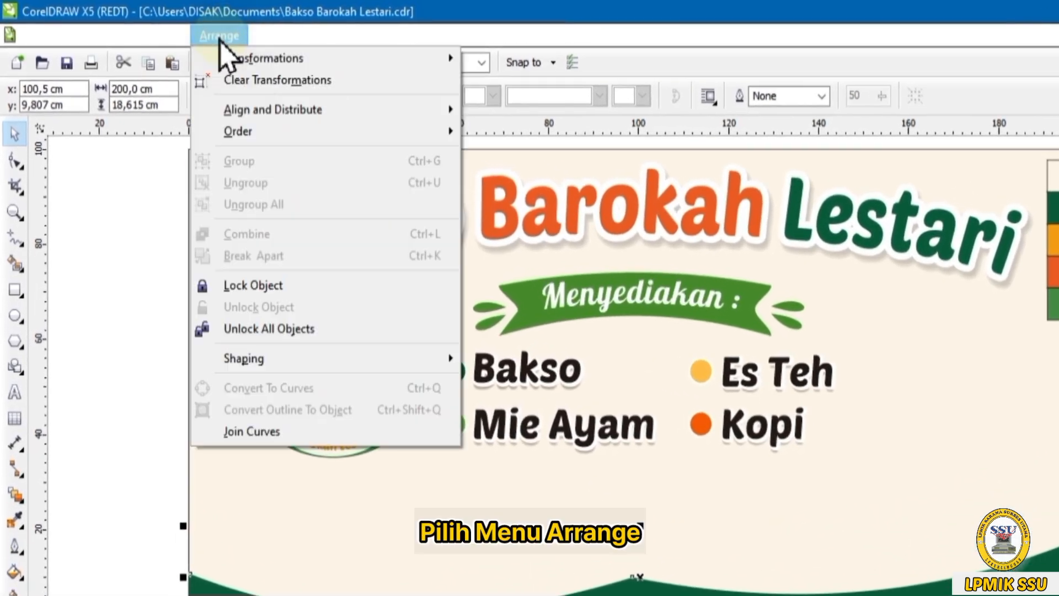
mouse_move(340, 127)
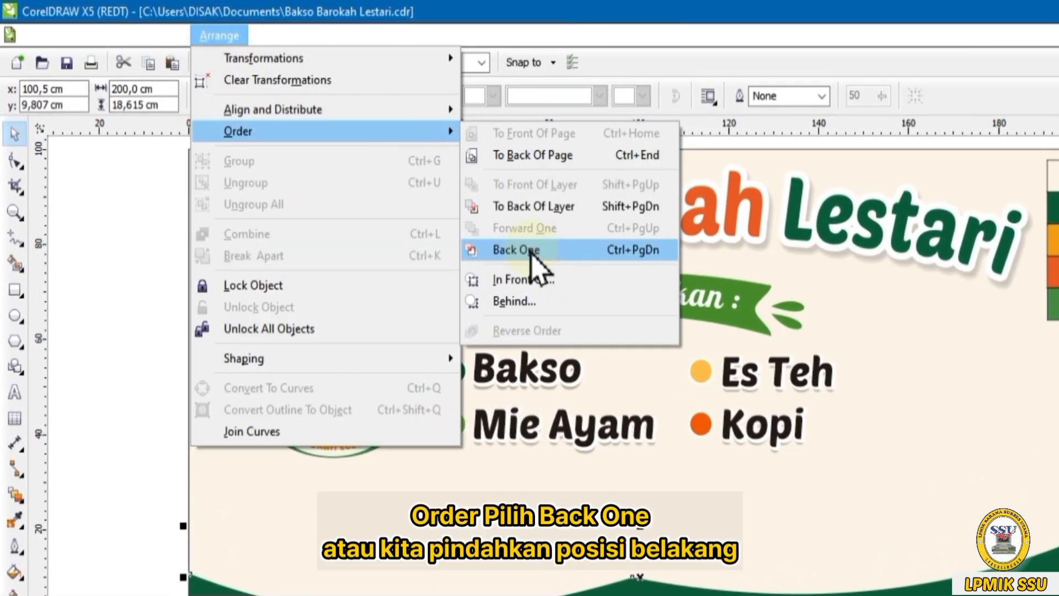
click(582, 249)
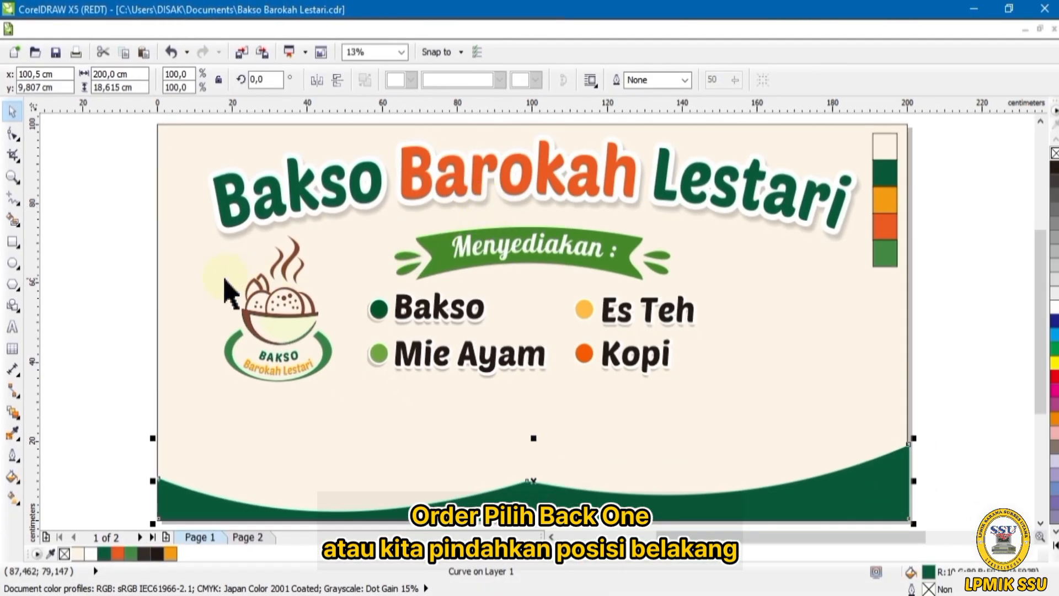
Step: Fill the duplicate wave behind the green one with the document palette's red-orange
key(Escape)
key(F2)
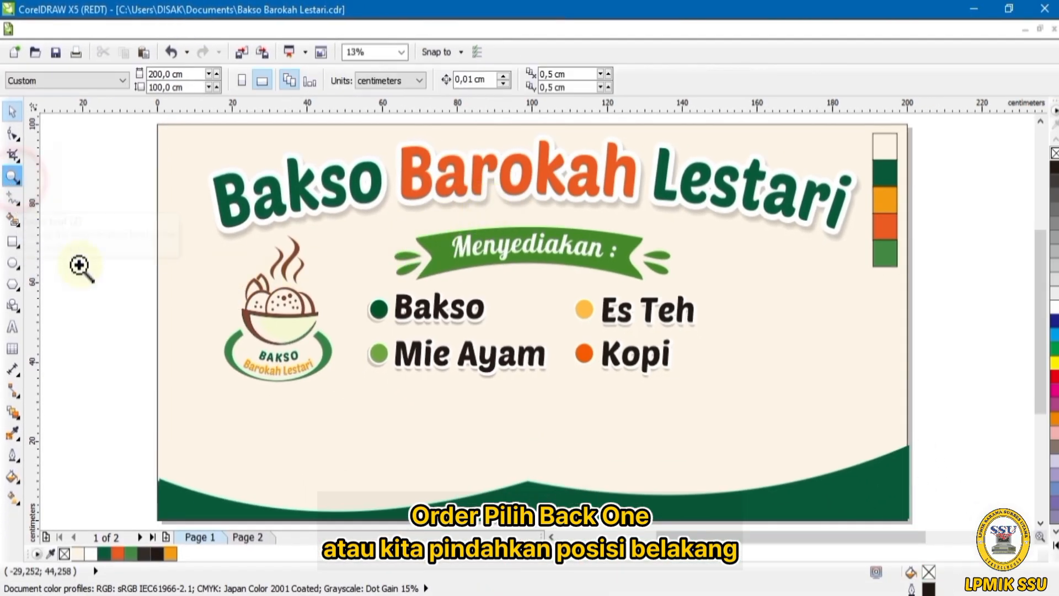
drag(134, 465, 182, 499)
click(597, 305)
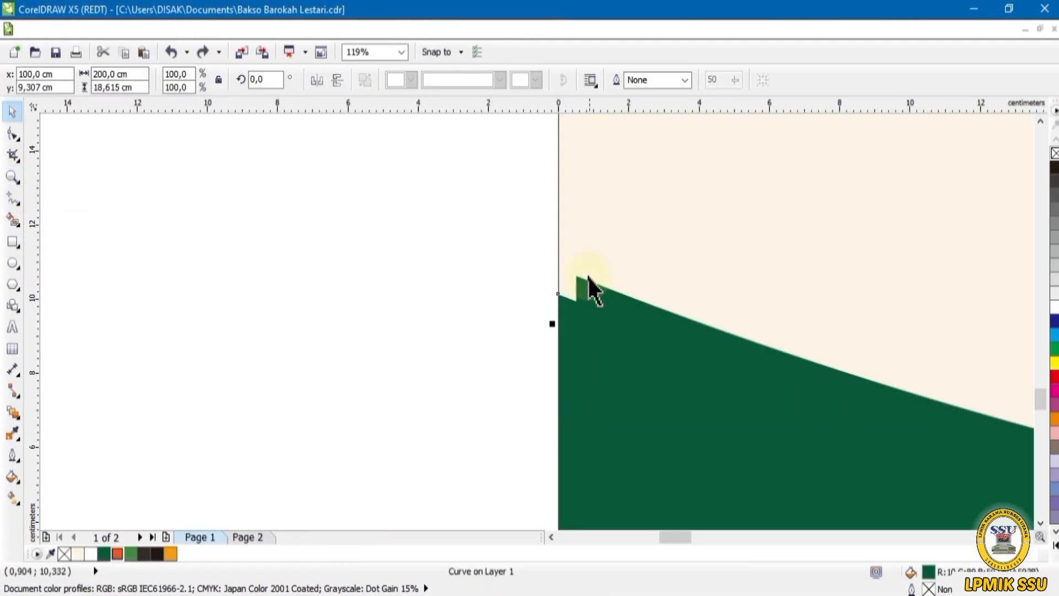
alt+click(585, 289)
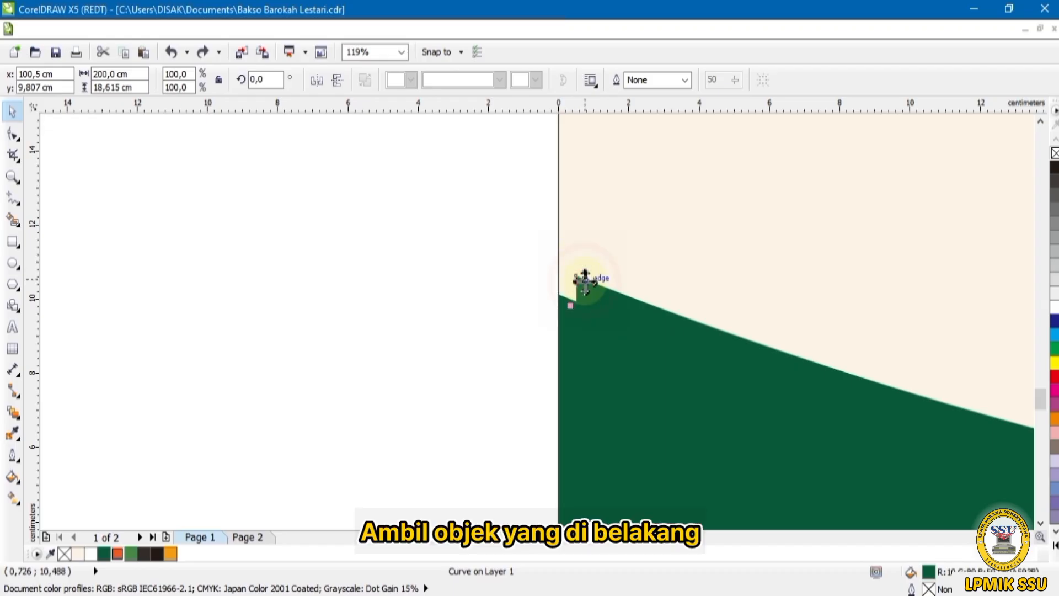
click(118, 554)
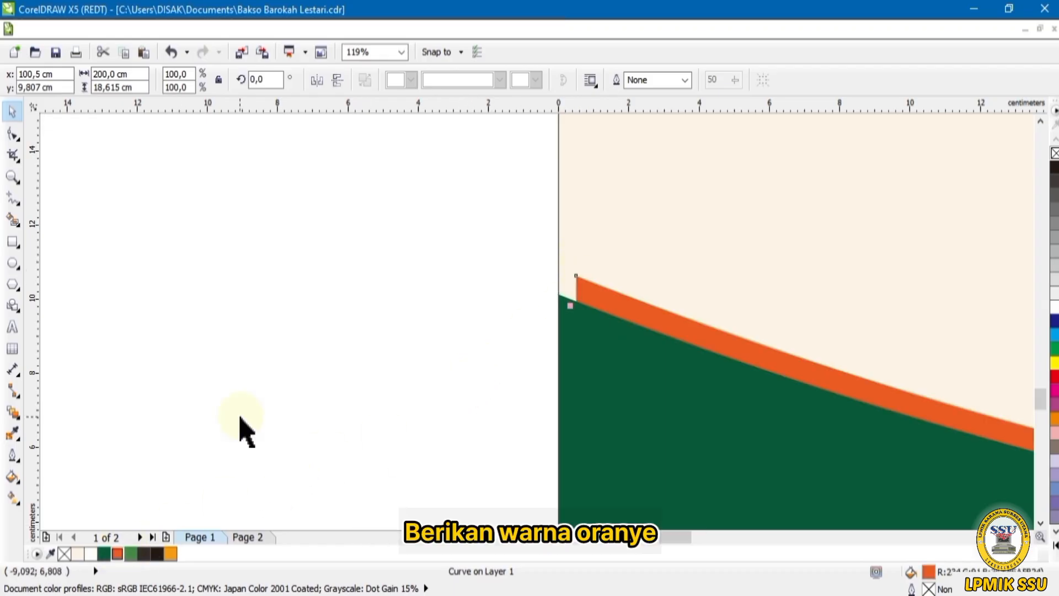
Step: Move the orange wave horizontally to line up with the page's left edge as a thin band above the green wave
drag(598, 297, 579, 295)
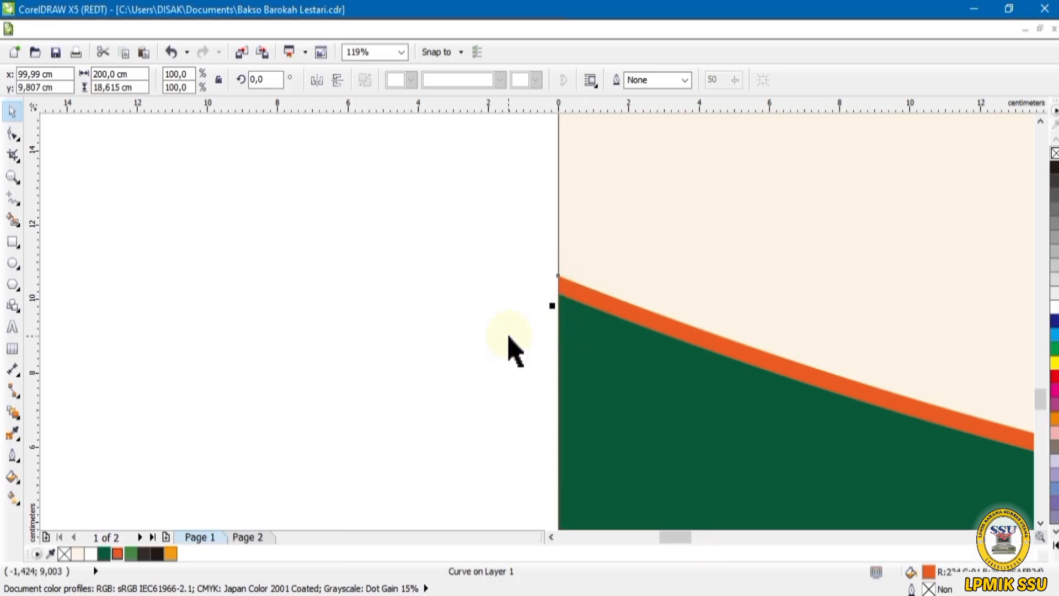
click(399, 59)
click(392, 68)
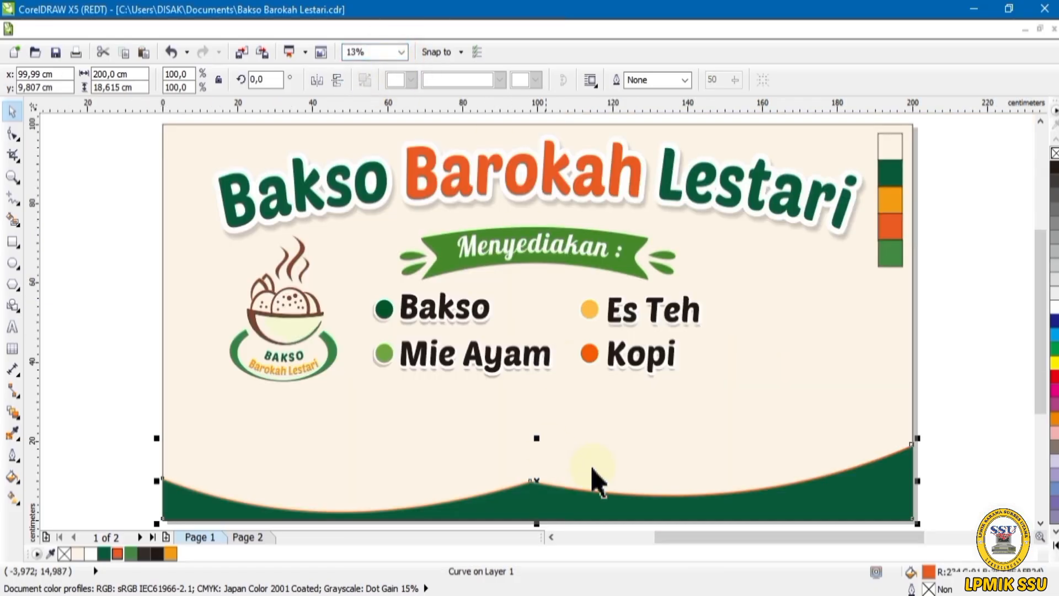
click(77, 225)
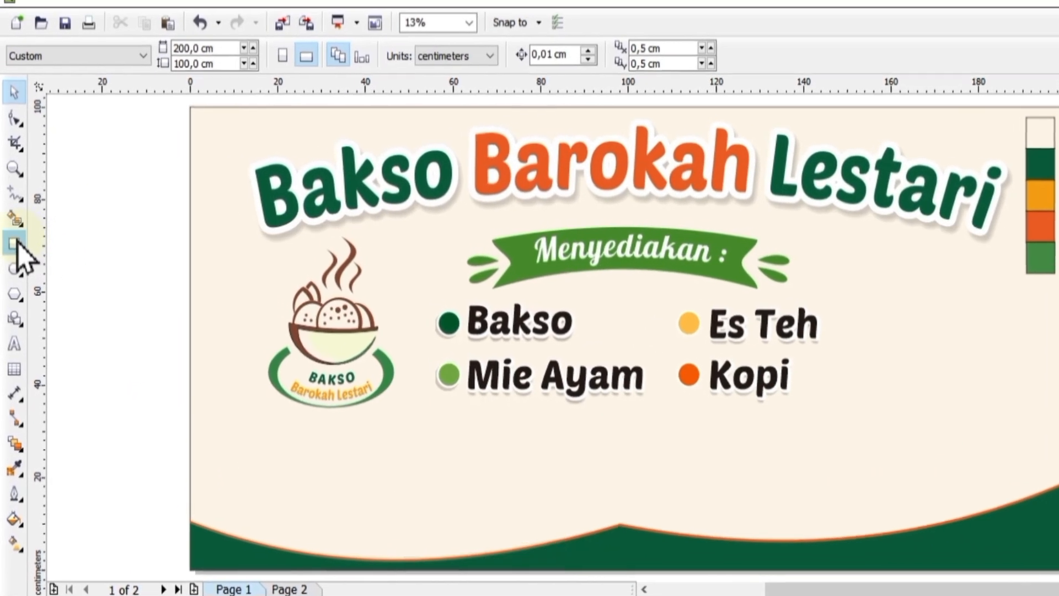
Step: Draw a rectangle about 42.6 x 22.5 cm below the logo and shift it up, clear of the wavy border
click(12, 241)
drag(272, 458, 463, 486)
click(15, 88)
drag(371, 438, 362, 421)
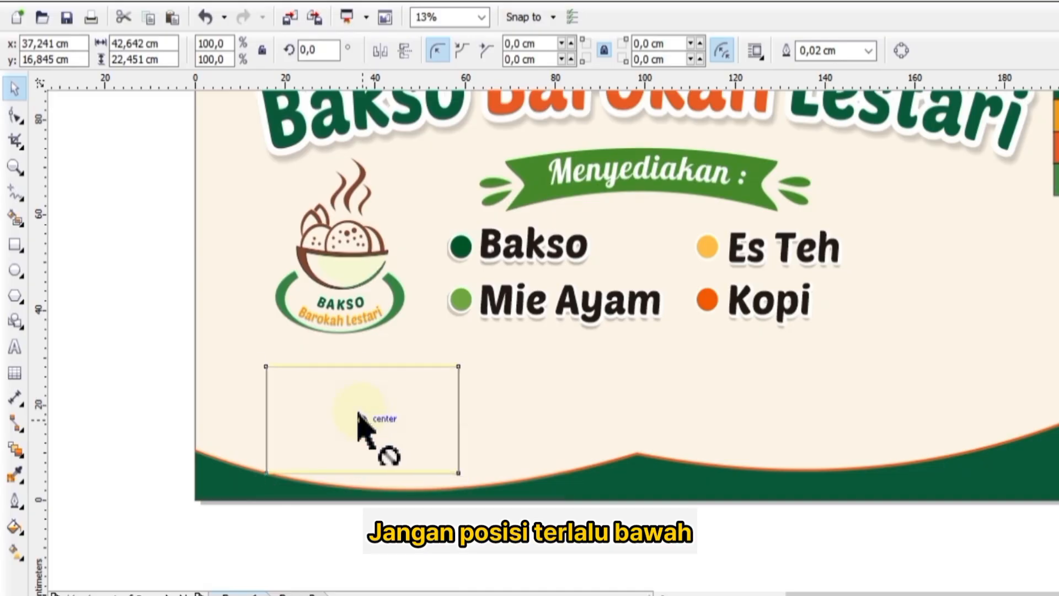
Step: Give the rectangle below the logo a 1.0 cm dark green outline with rounded corners and line caps, placed behind the fill
click(15, 165)
drag(232, 335, 475, 490)
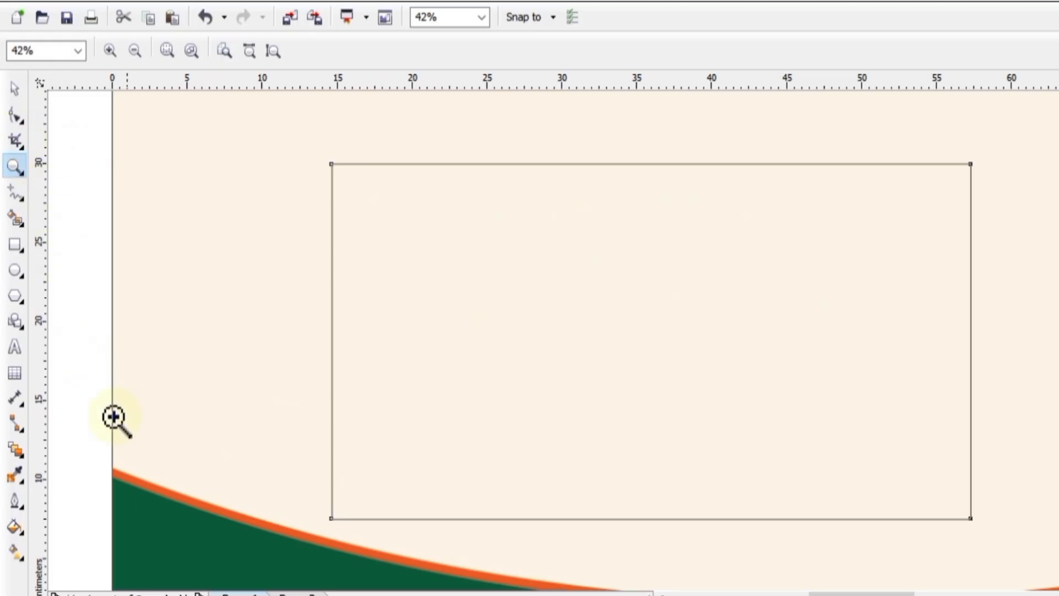
click(22, 507)
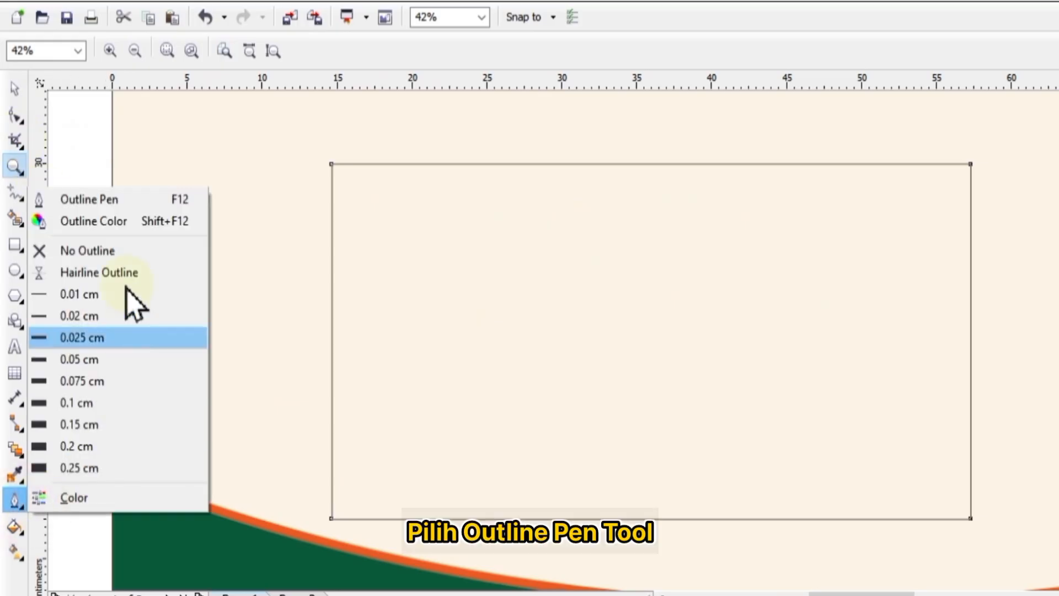
click(108, 201)
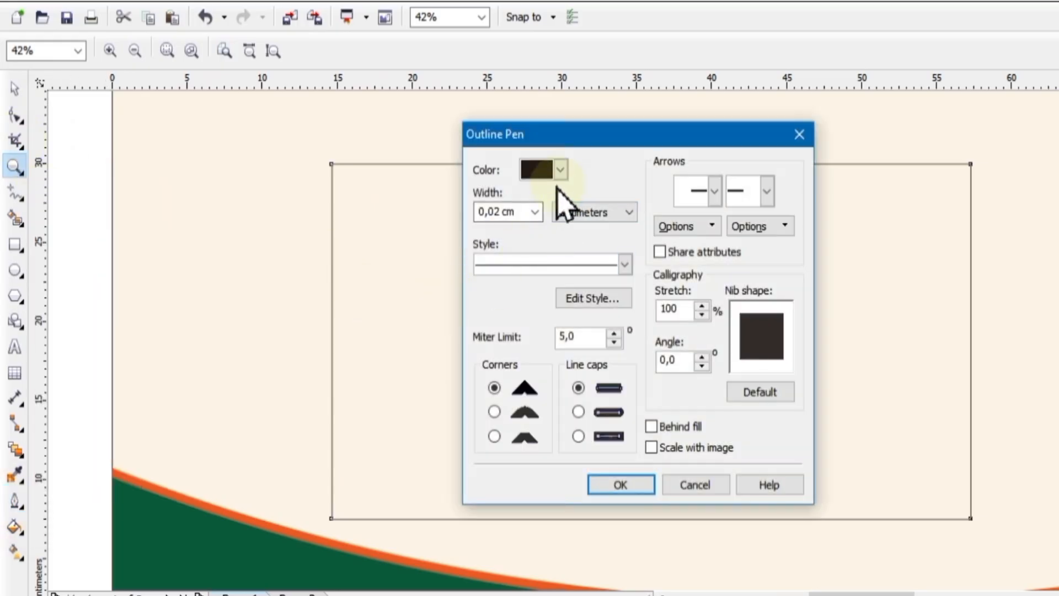
click(237, 562)
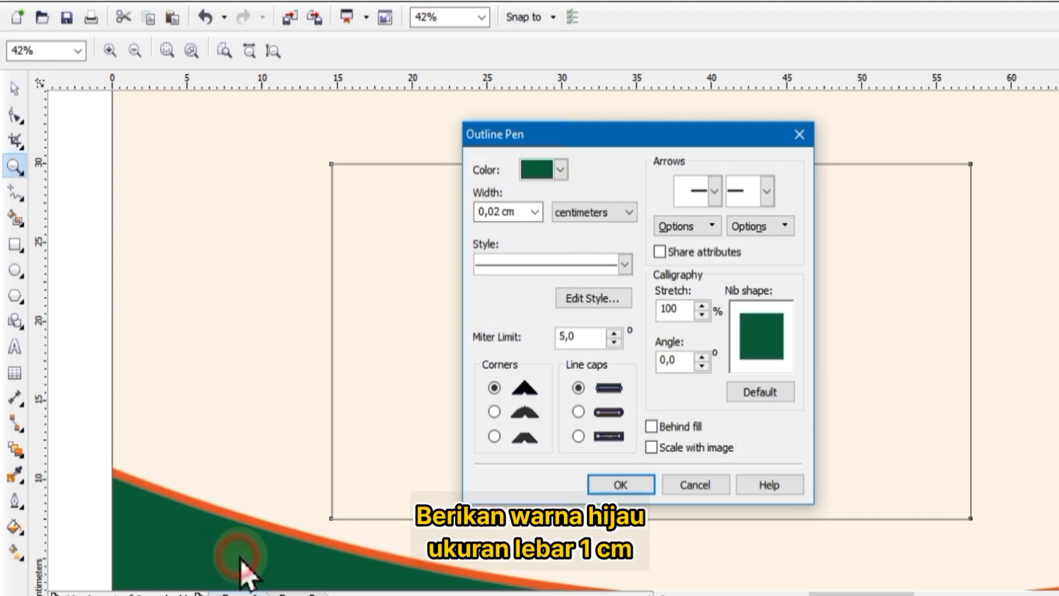
click(534, 211)
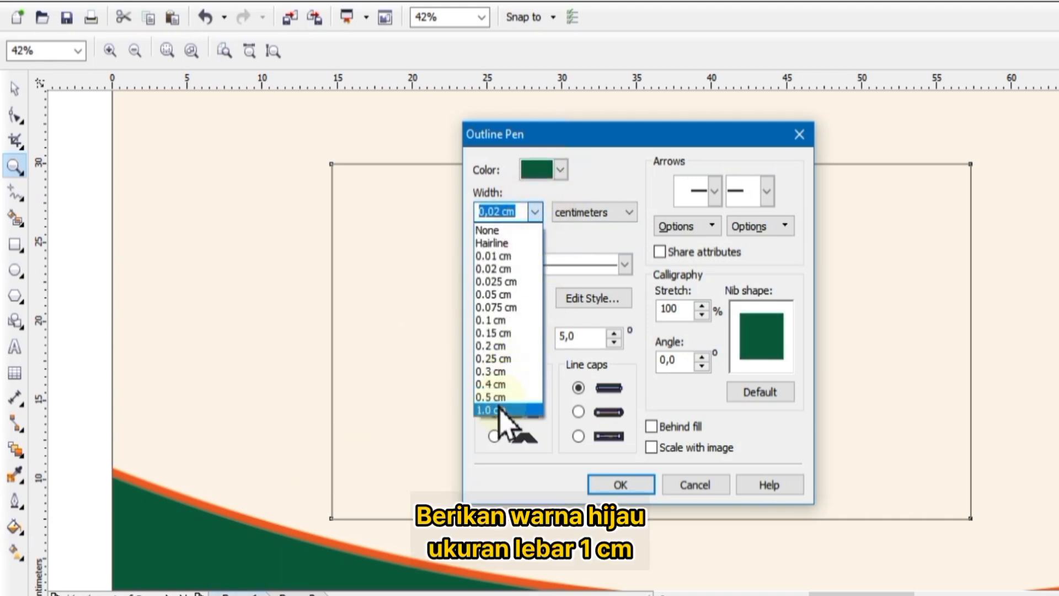
click(510, 417)
click(494, 412)
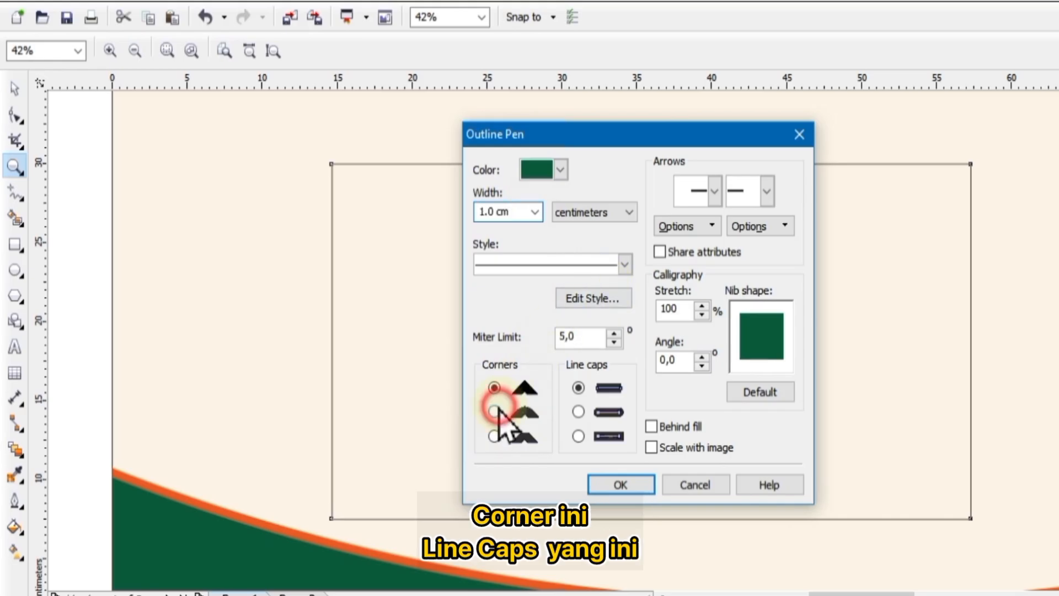
click(579, 411)
click(651, 428)
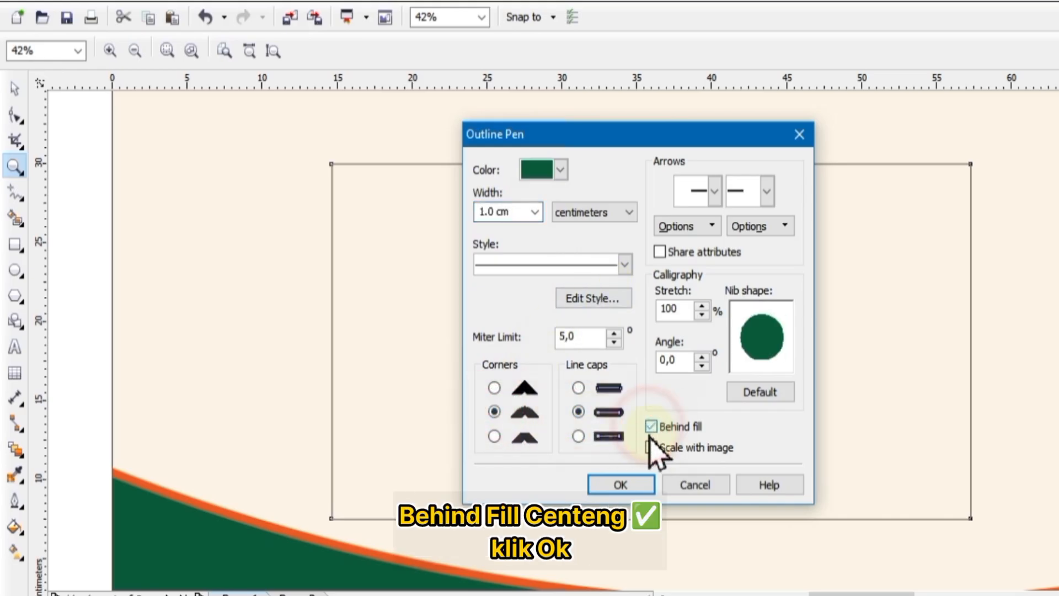
click(621, 485)
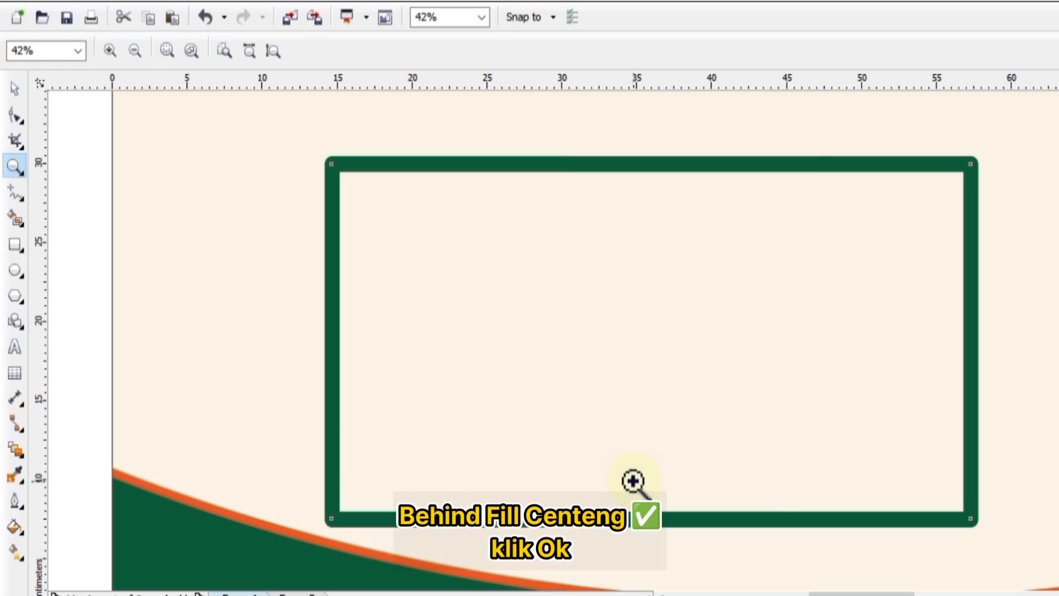
Step: Round all corners of the green-outlined rectangle to a radius of about 1.97 cm
click(10, 98)
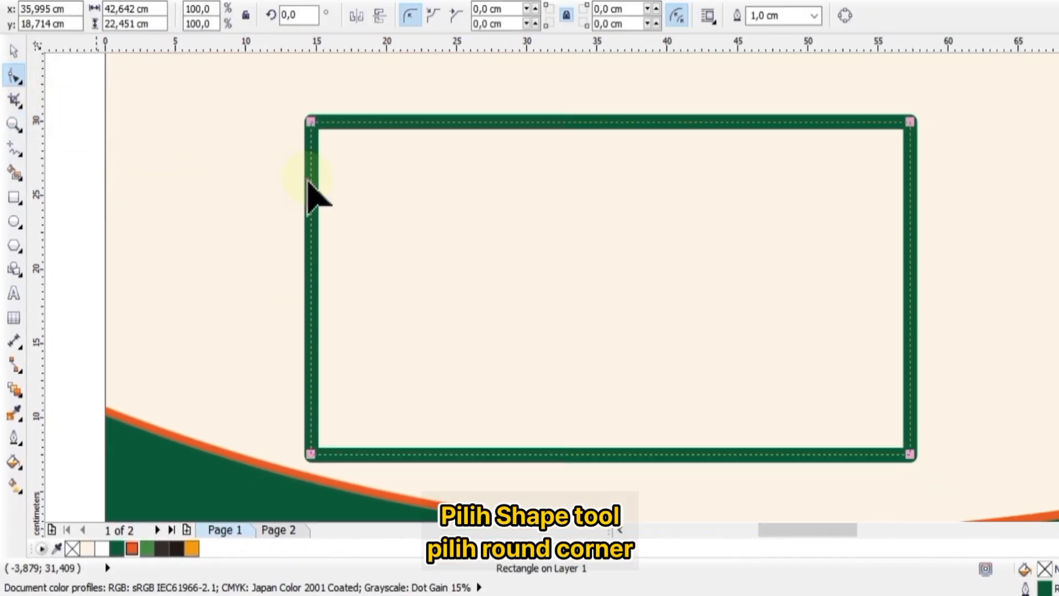
click(408, 17)
drag(314, 123, 338, 140)
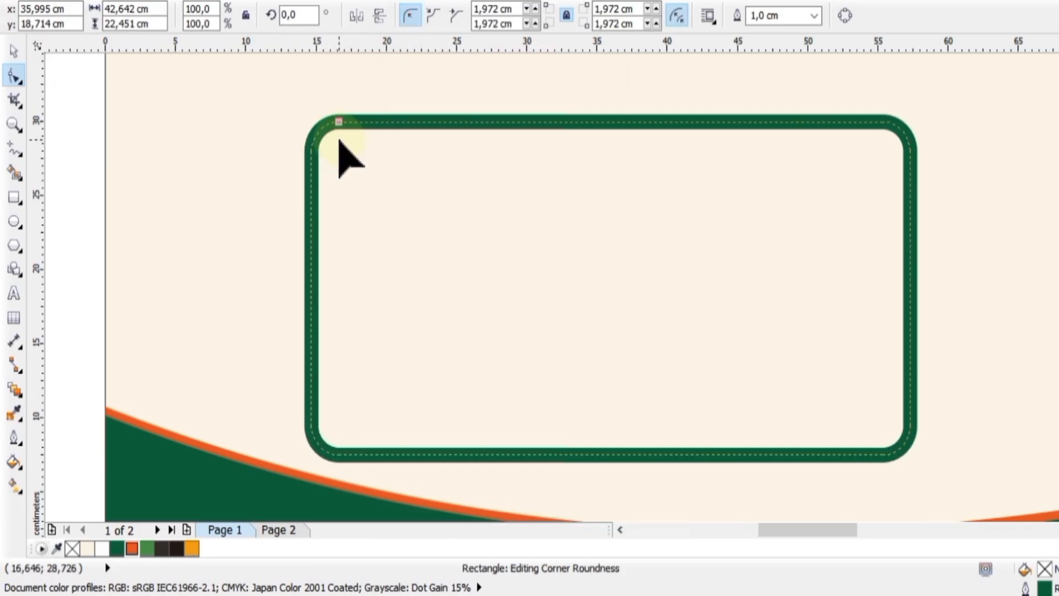
click(14, 52)
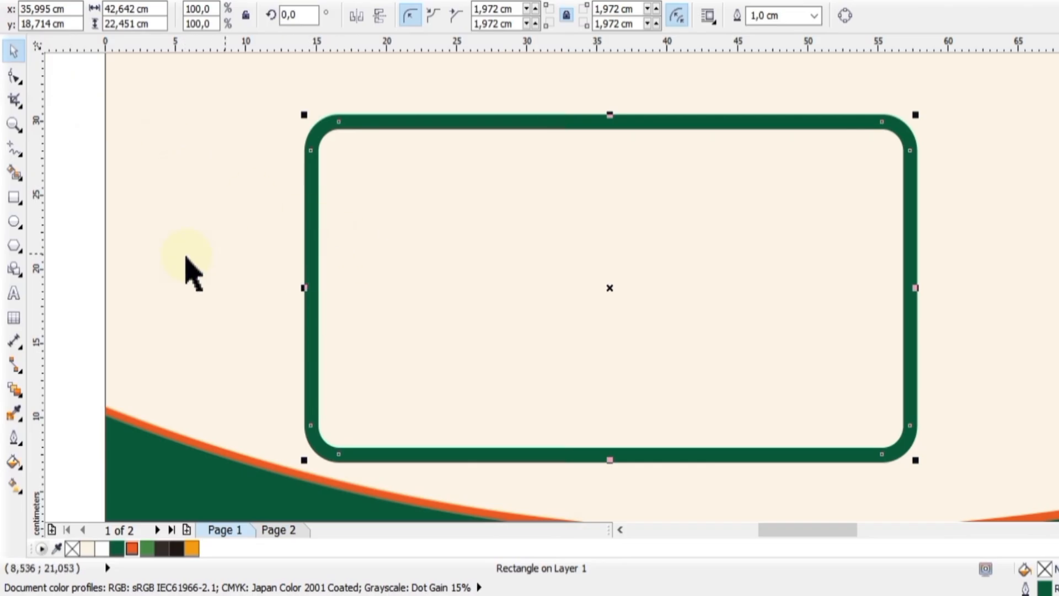
Step: Draw a rectangle about 14.5 x 3.8 cm across the frame's bottom edge and fill it dark green
click(13, 198)
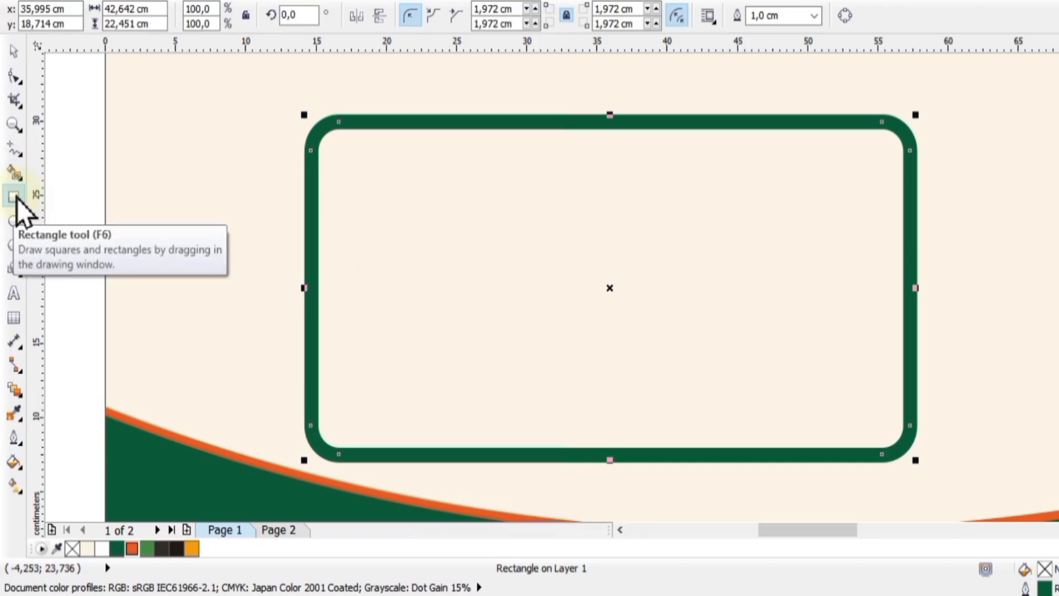
drag(541, 421, 744, 478)
key(space)
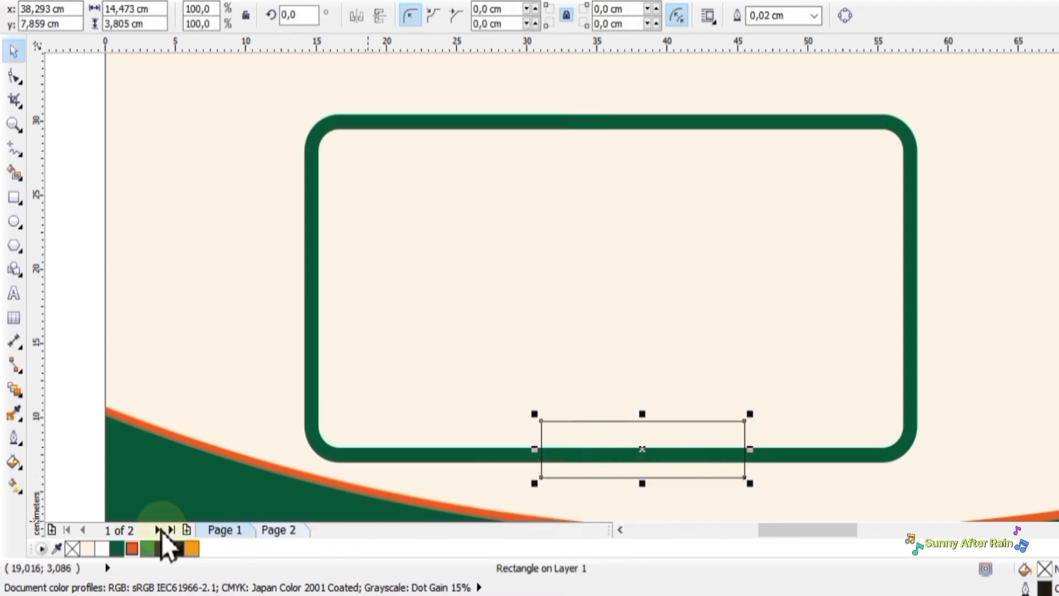
click(118, 547)
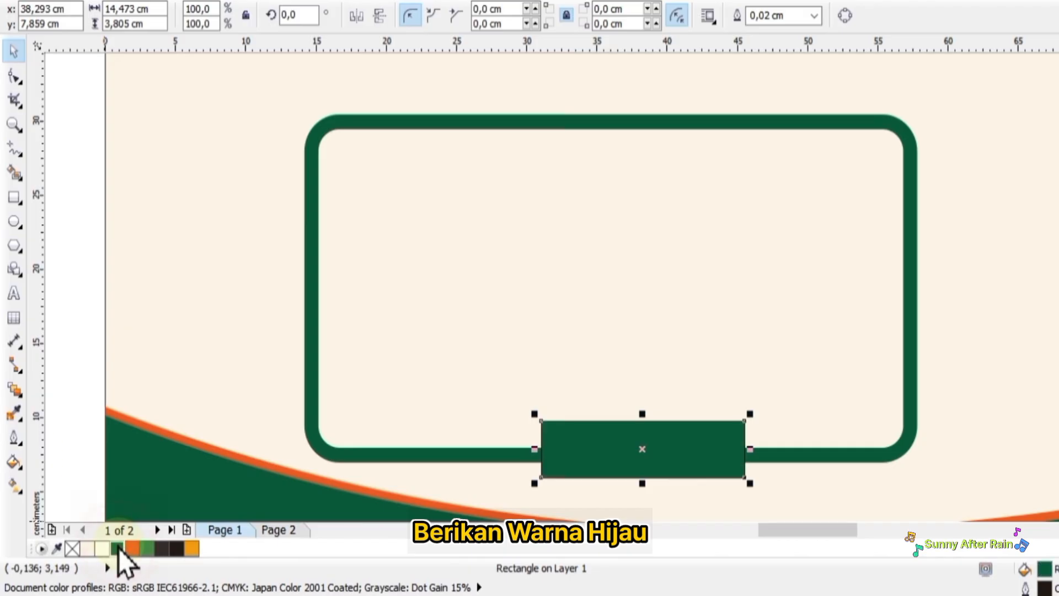
Step: Set the small rectangle's dark green outline to 1.0 cm with rounded corners and line caps, placed behind the fill
click(21, 446)
click(122, 162)
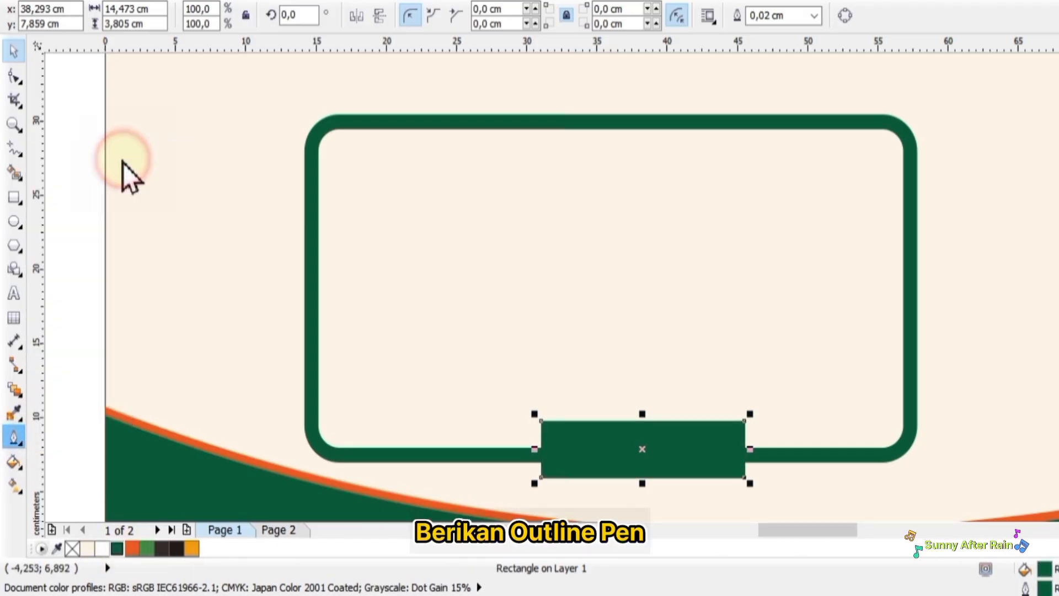
click(500, 167)
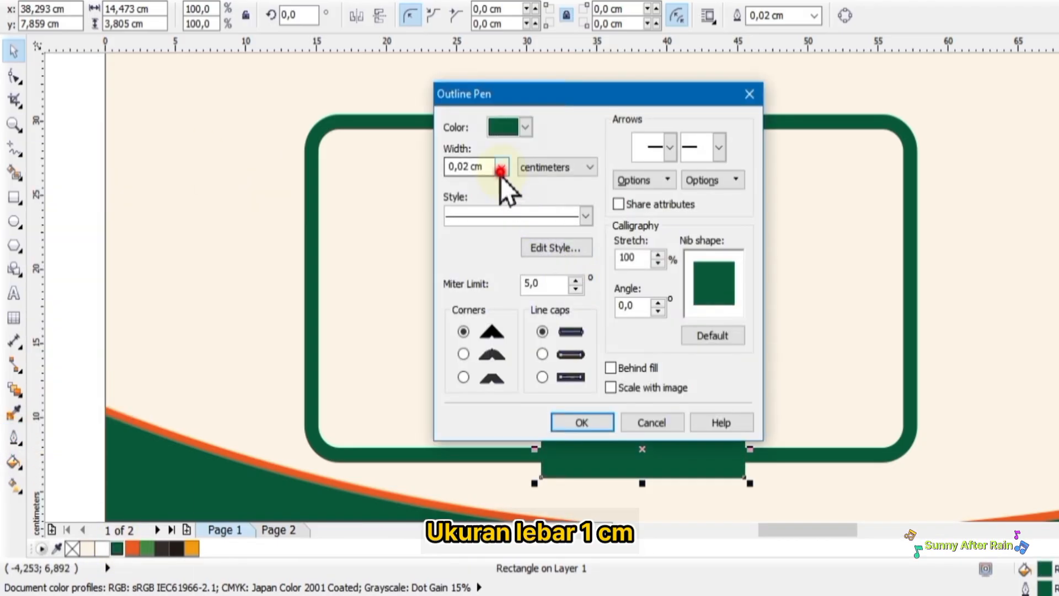
click(481, 356)
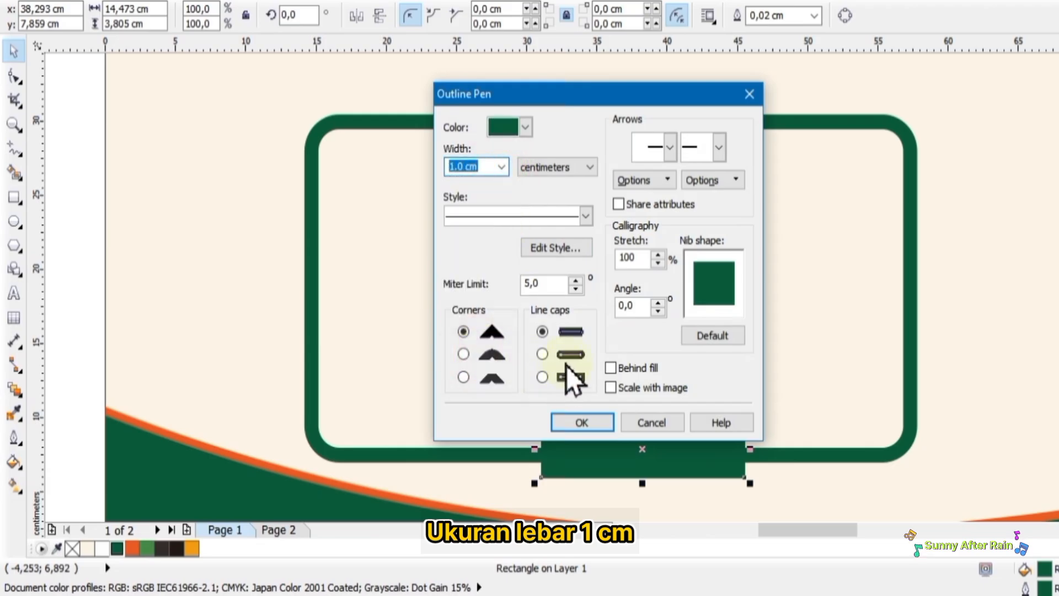
click(465, 354)
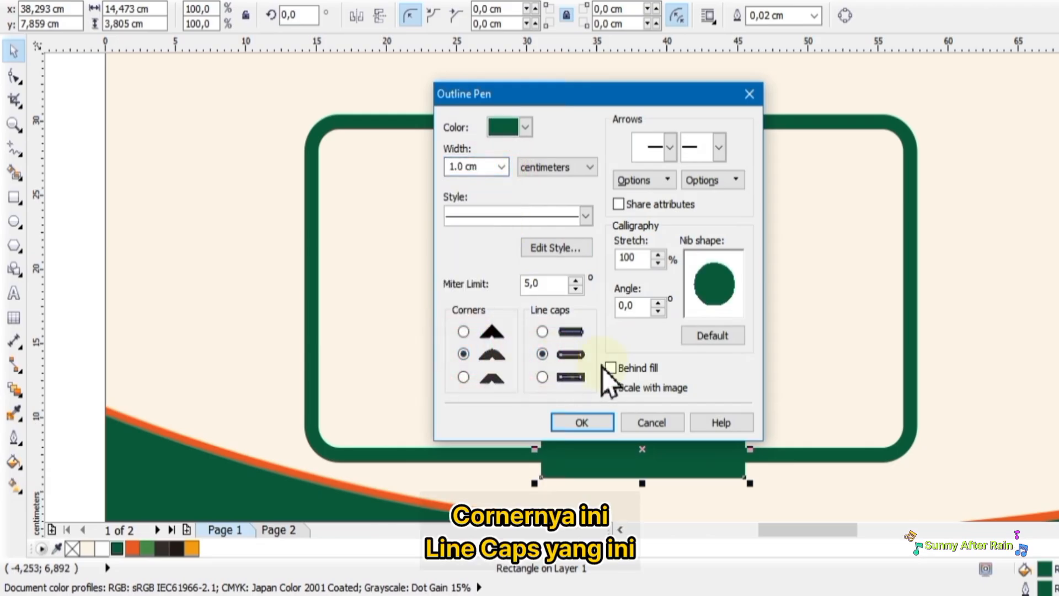
click(595, 422)
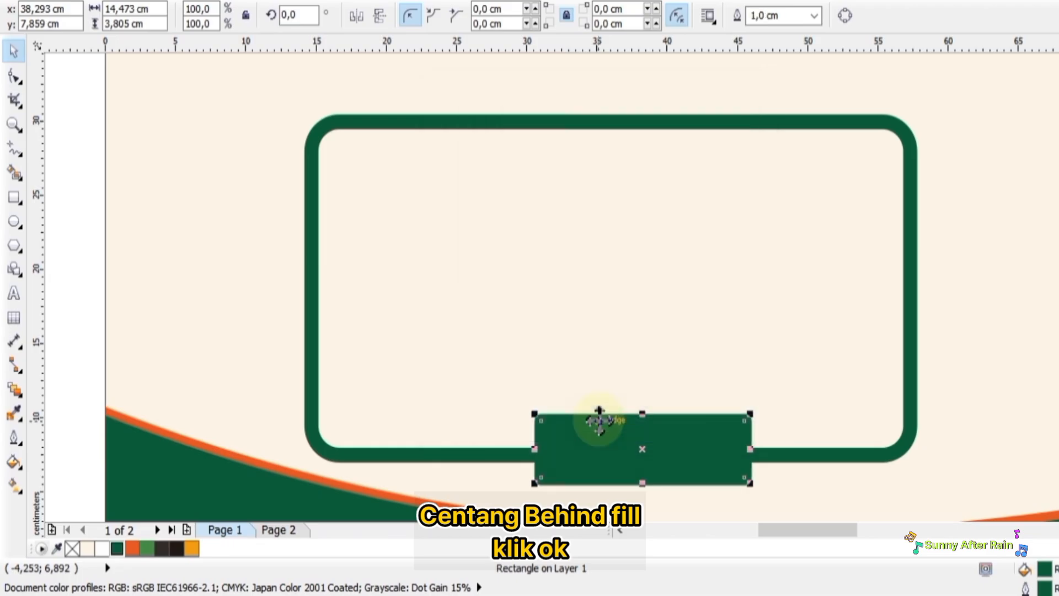
Step: Round the small green rectangle's corners to about 0.87 cm and centre it horizontally on the frame's bottom edge
click(14, 76)
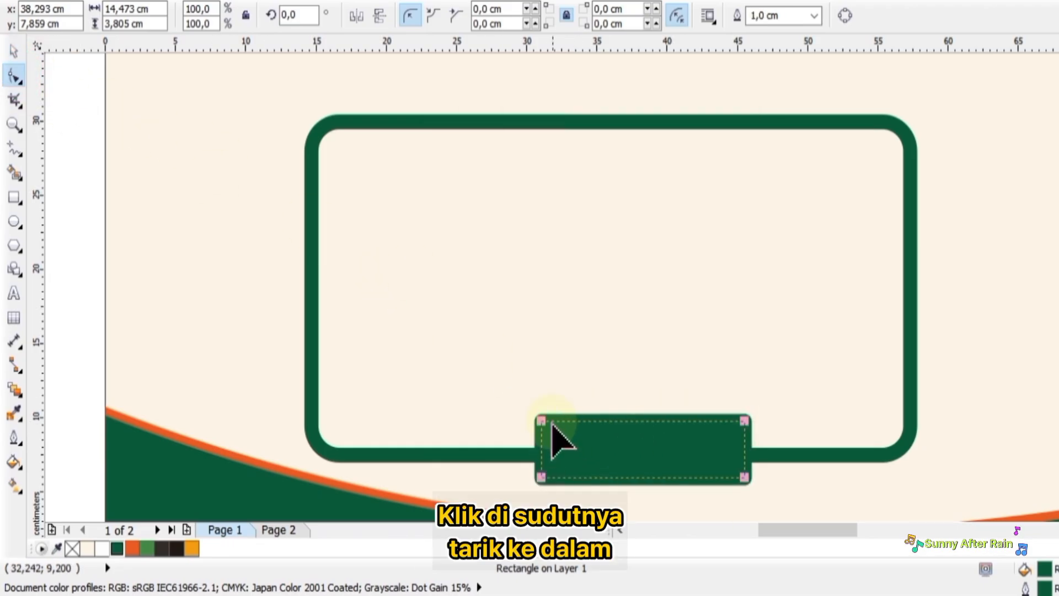
drag(546, 425, 555, 422)
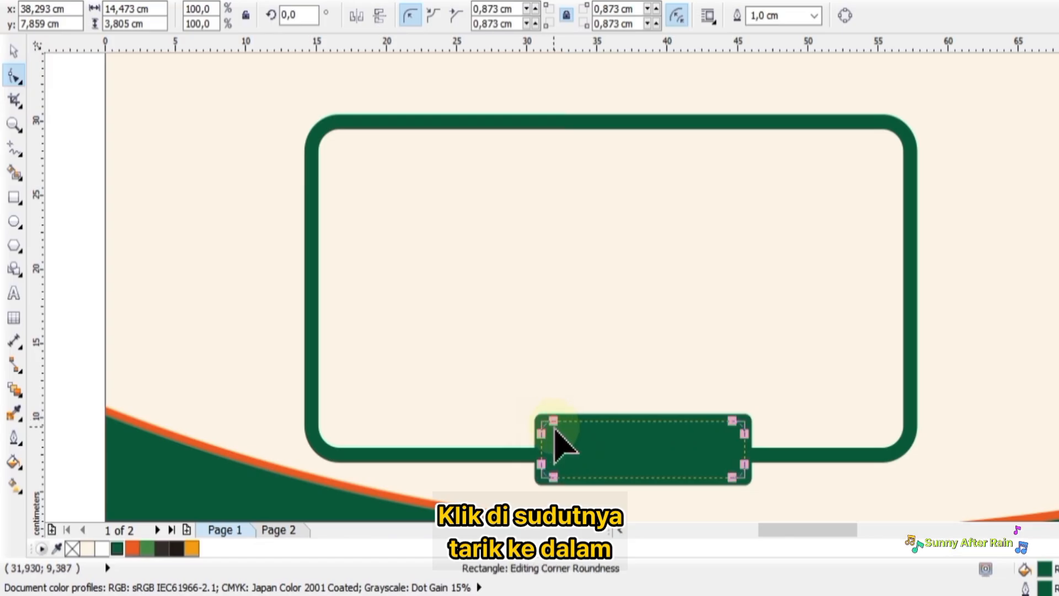
click(14, 50)
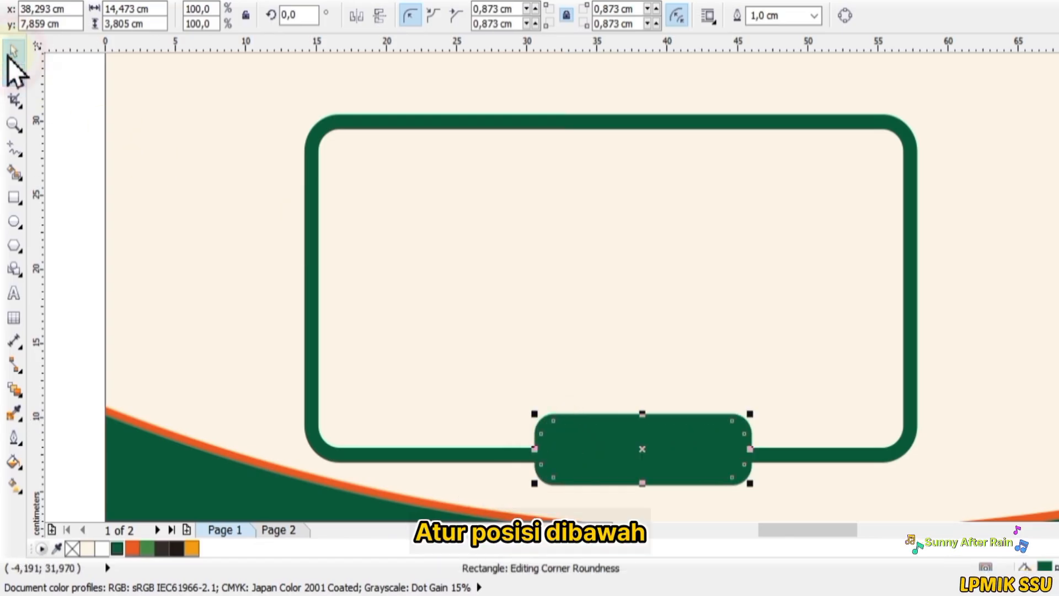
drag(712, 451, 688, 456)
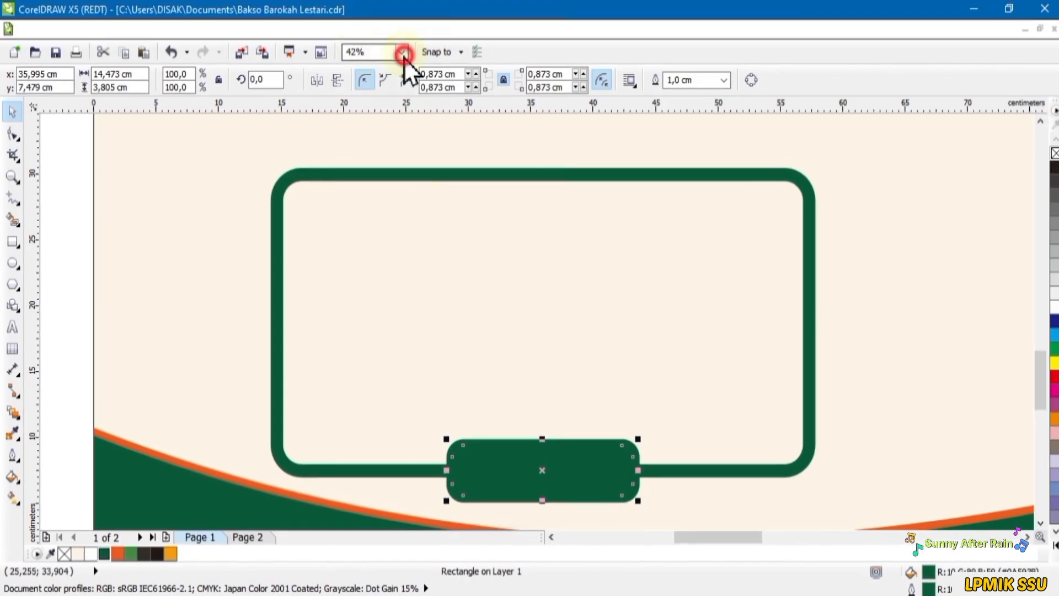
click(403, 52)
click(392, 78)
key(Escape)
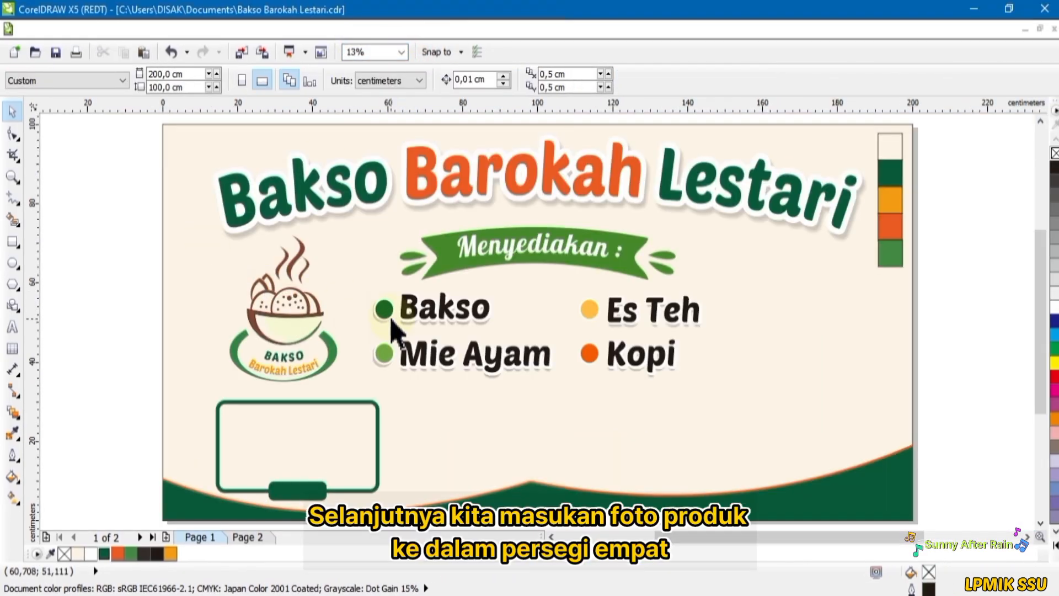
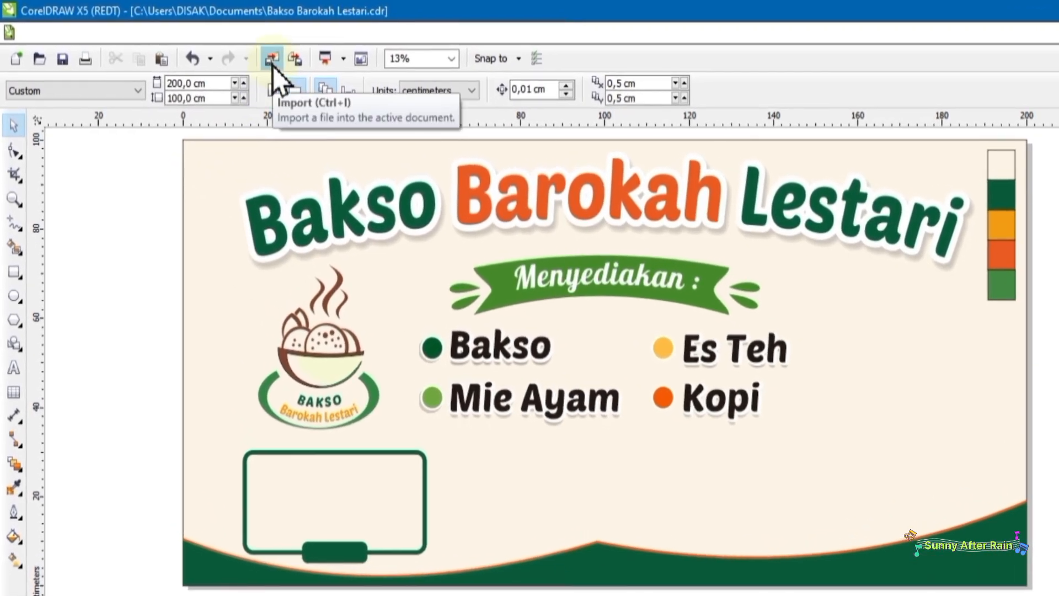
Step: Import BAKSO.jpeg, BAKSO TELUR.JPG, MIE AYAM.jpg and ES TEH.jpg together from the SPANDUK folder
click(272, 61)
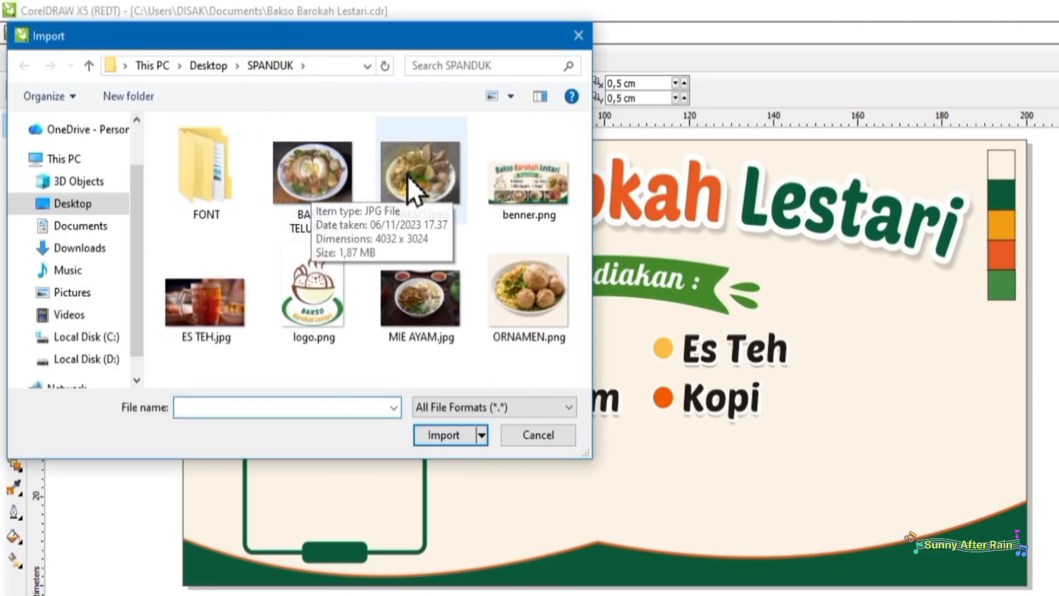
click(409, 174)
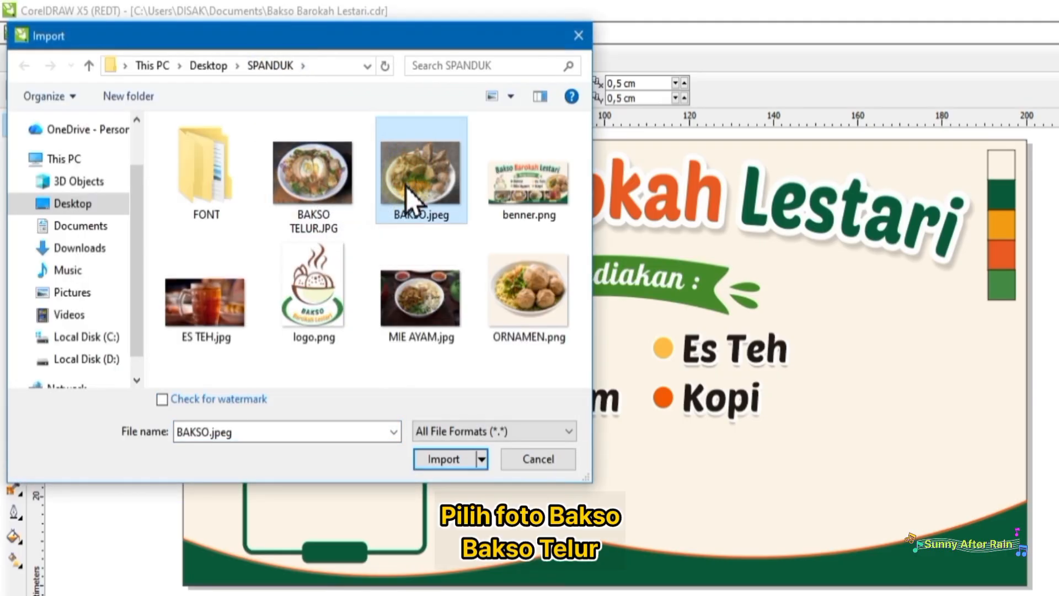
ctrl+click(325, 193)
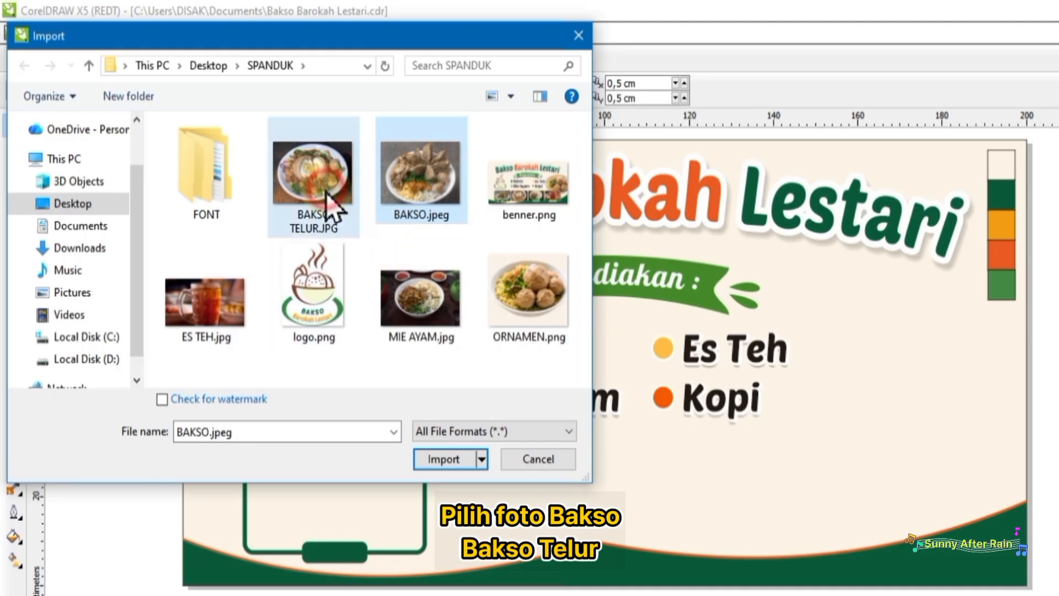
ctrl+click(408, 309)
ctrl+click(181, 297)
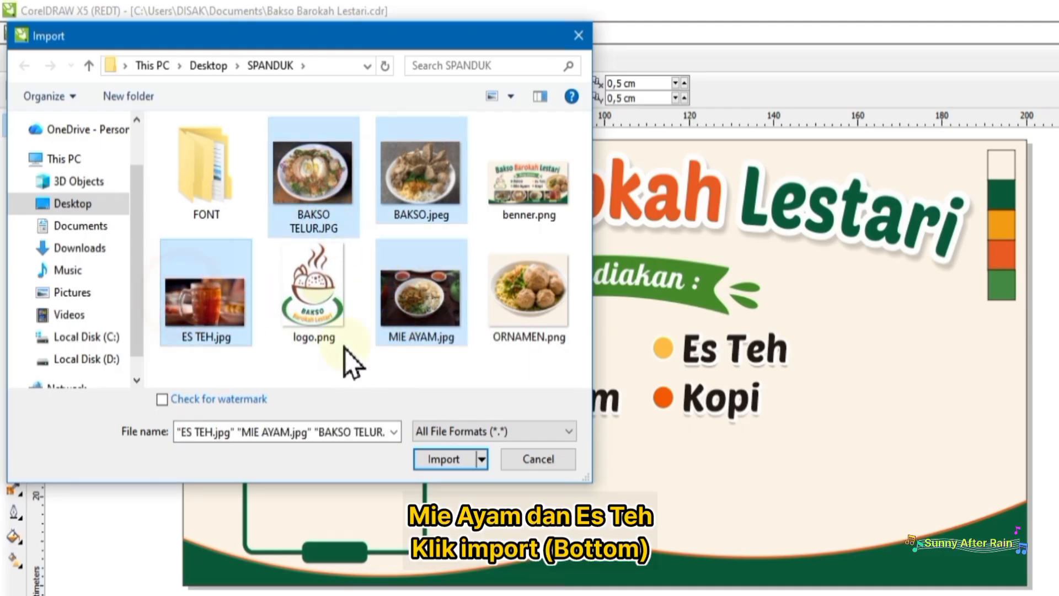
click(451, 462)
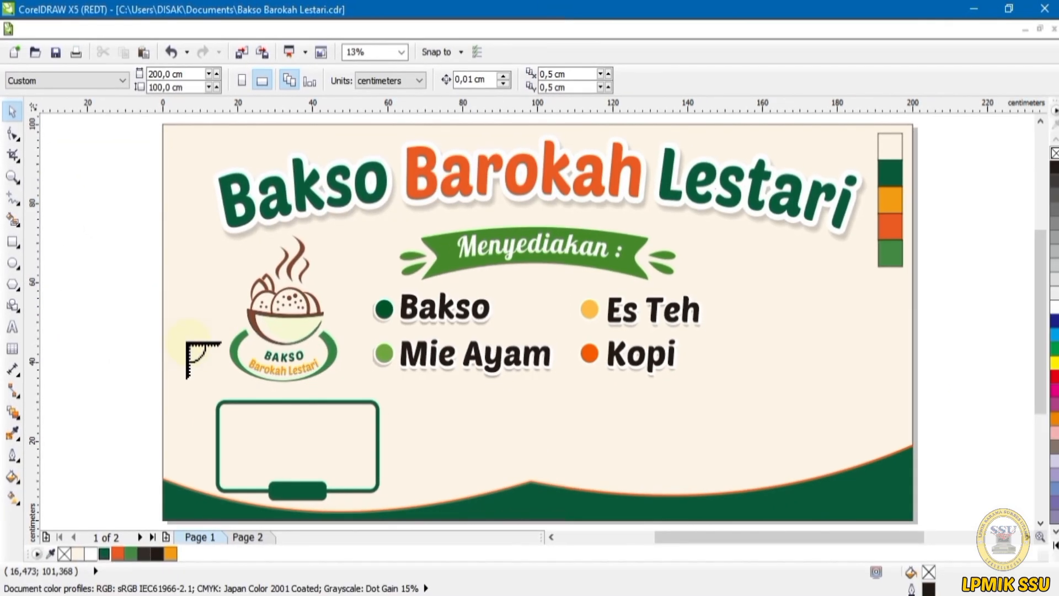
Step: Place the four food photos in a row about 208 cm wide below the banner, ordered Bakso, Bakso Telur, Mie Ayam, Es Teh
drag(215, 403, 379, 473)
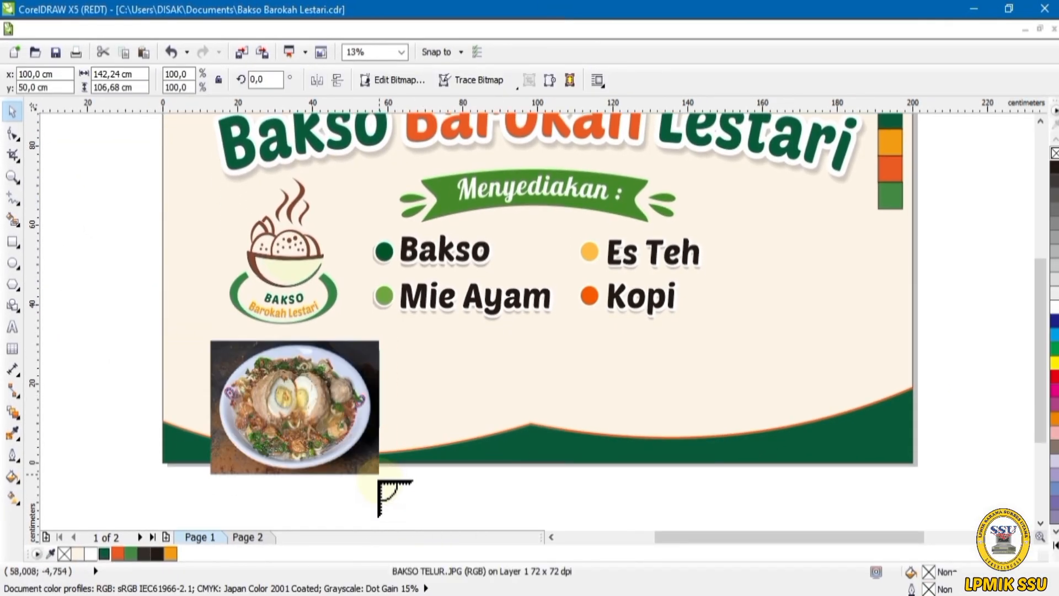
drag(391, 343, 559, 476)
drag(582, 343, 782, 405)
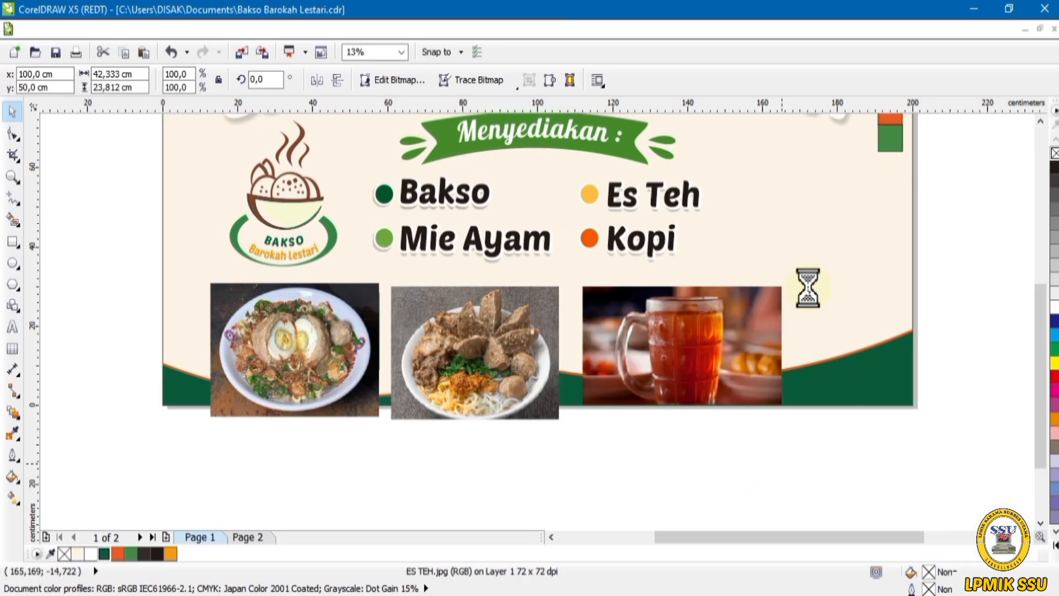
drag(807, 286, 989, 416)
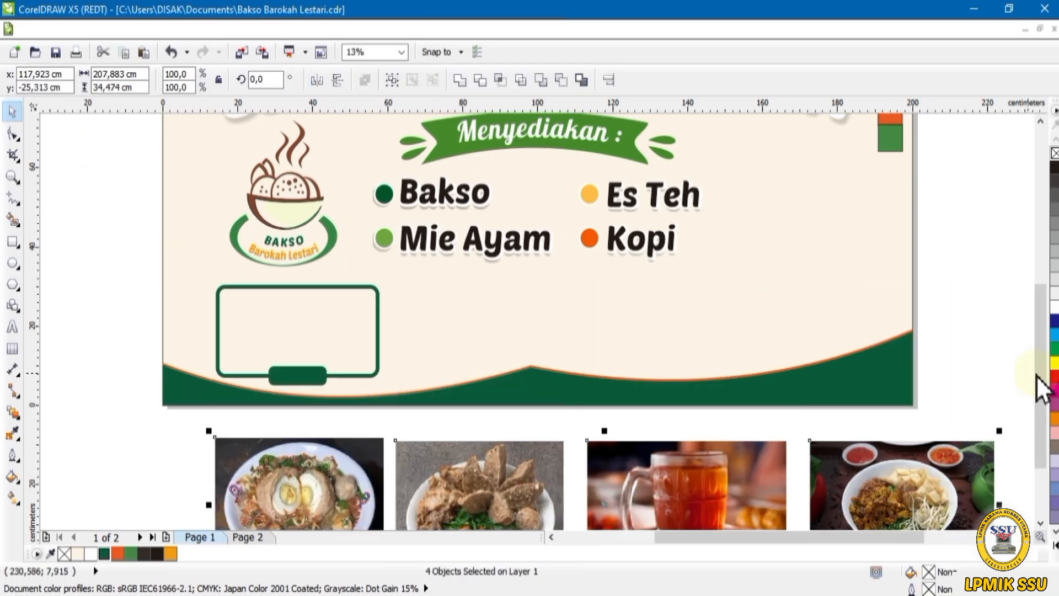
drag(1041, 378, 1046, 437)
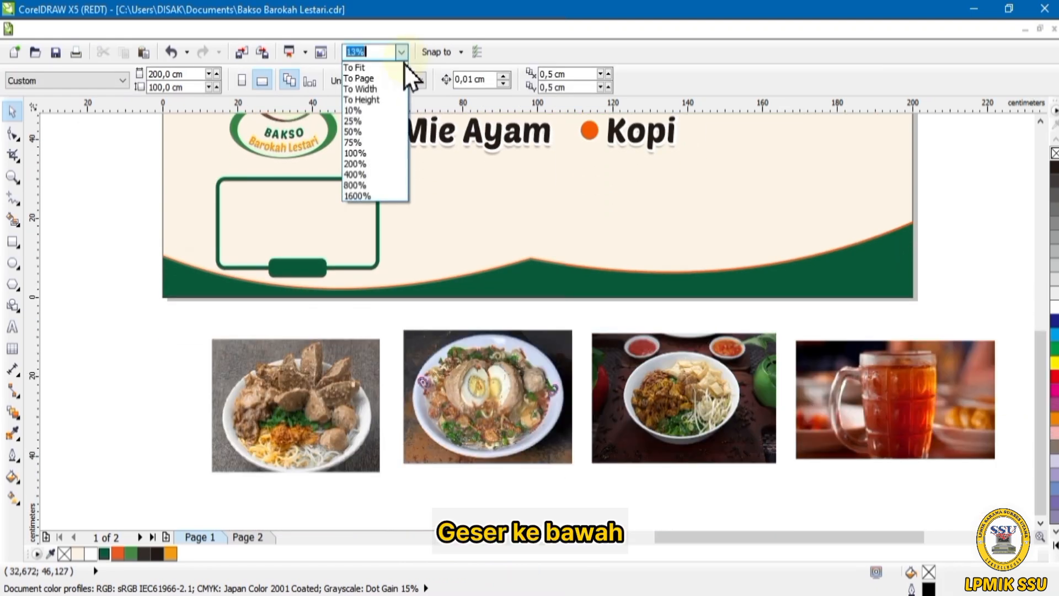
click(407, 67)
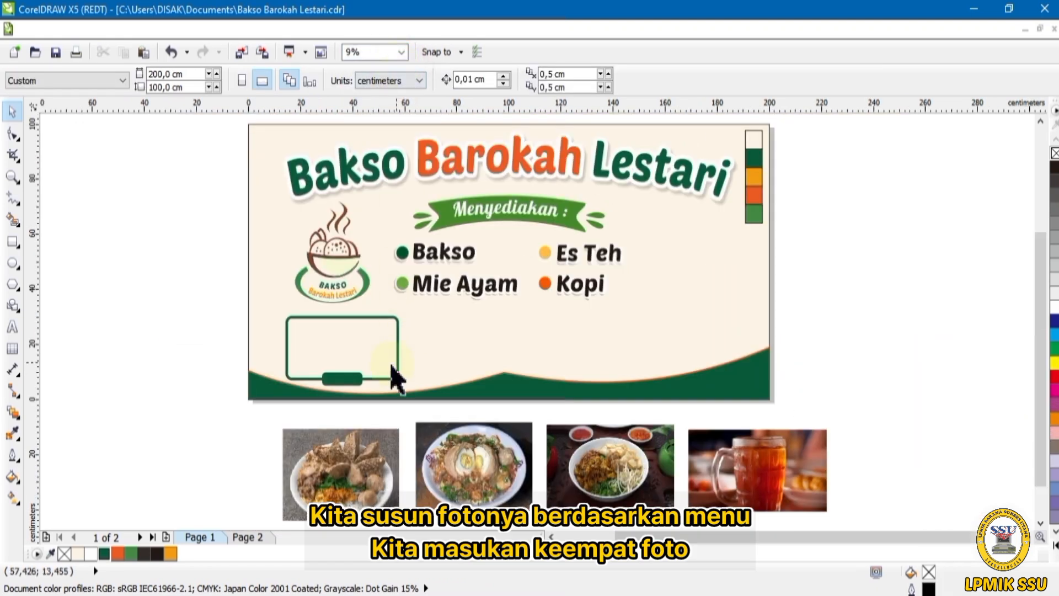
Step: PowerClip all four food photos together inside the rounded green frame
click(342, 461)
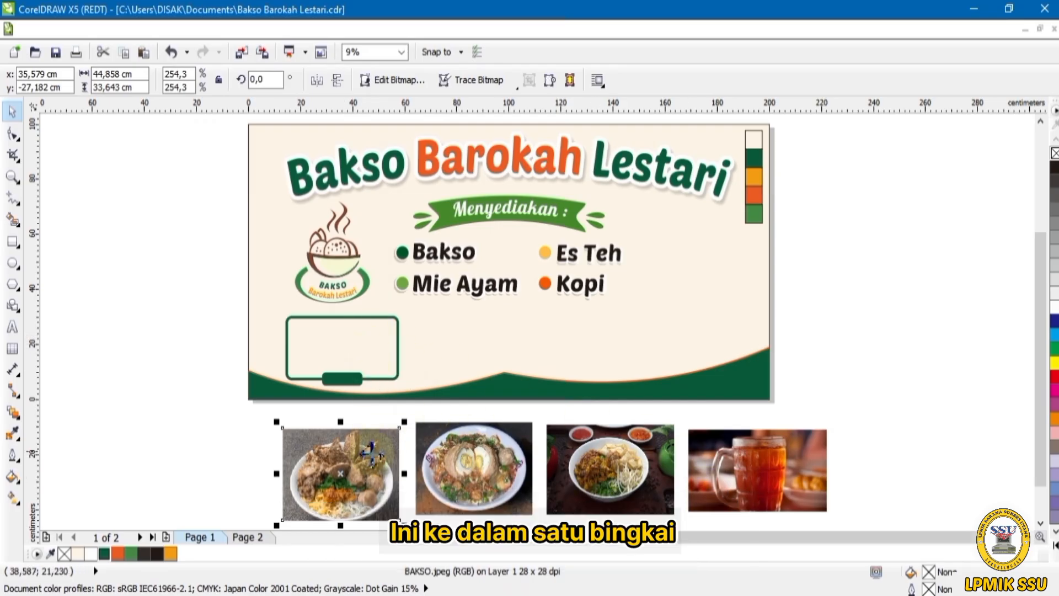
click(218, 428)
drag(216, 412, 874, 488)
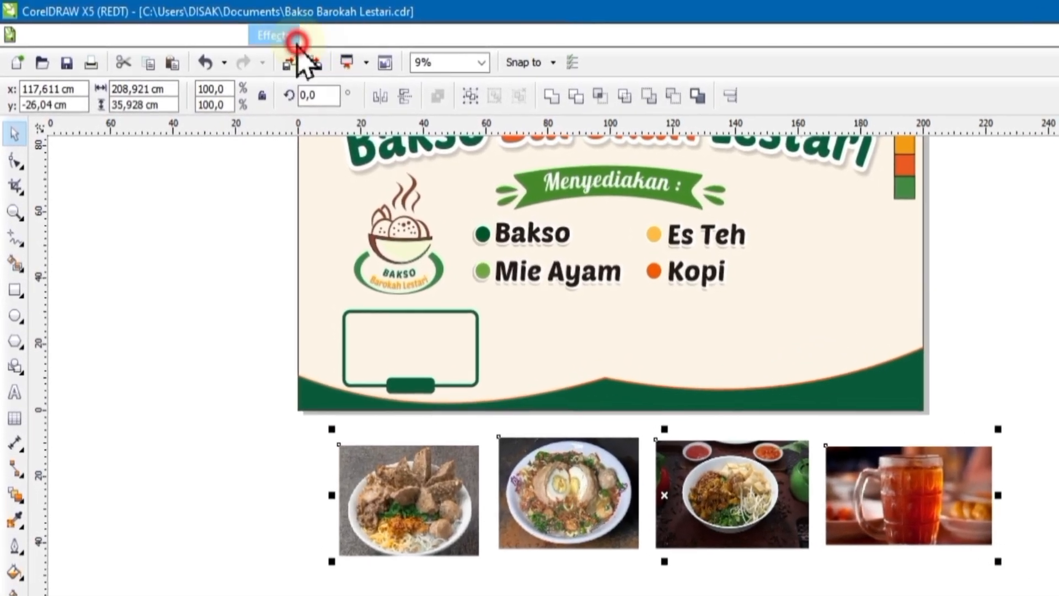
click(273, 35)
mouse_move(395, 312)
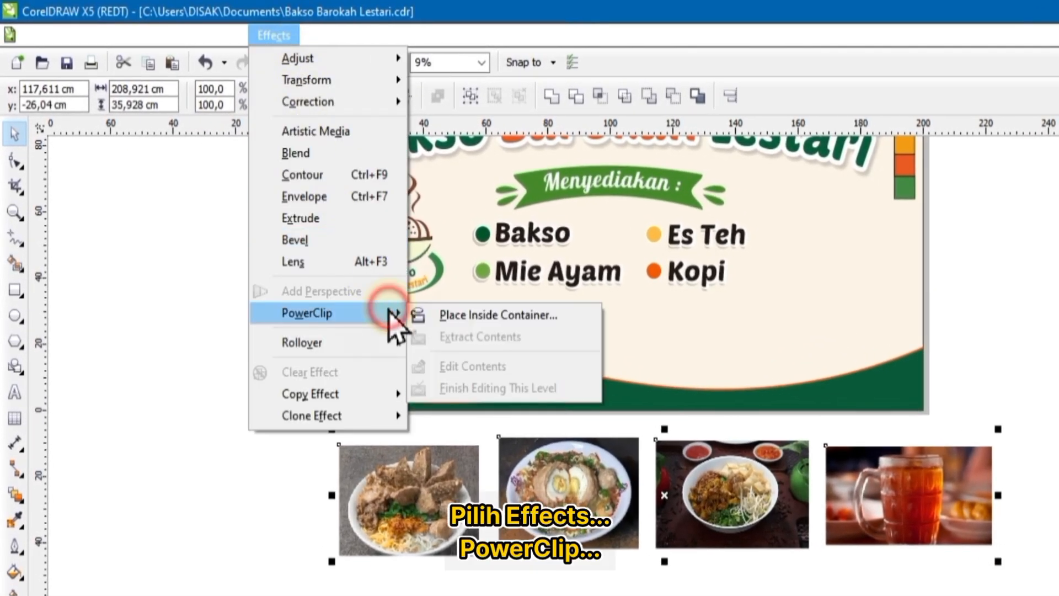
click(454, 319)
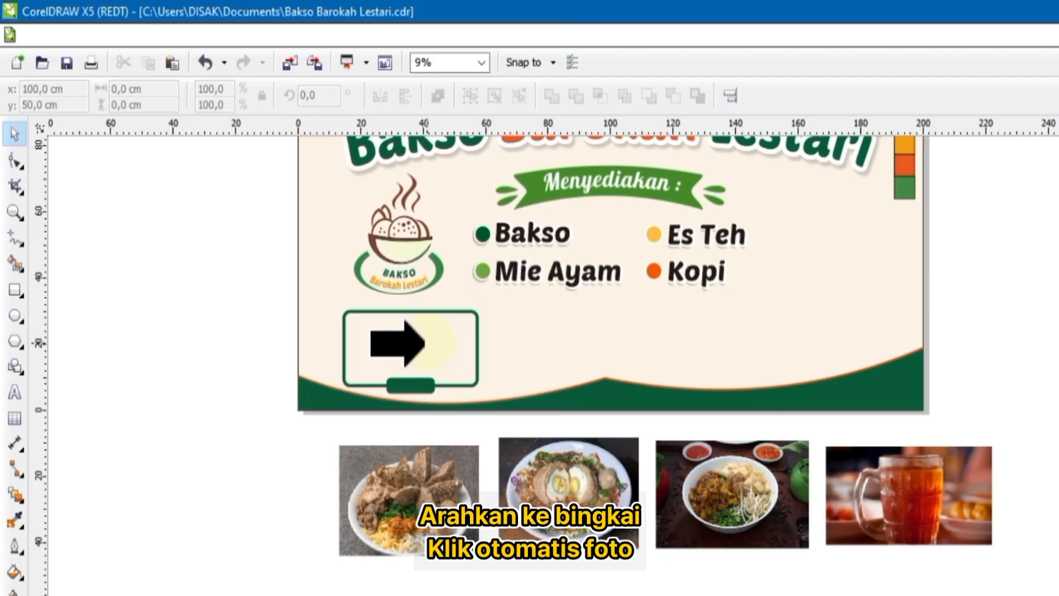
click(425, 343)
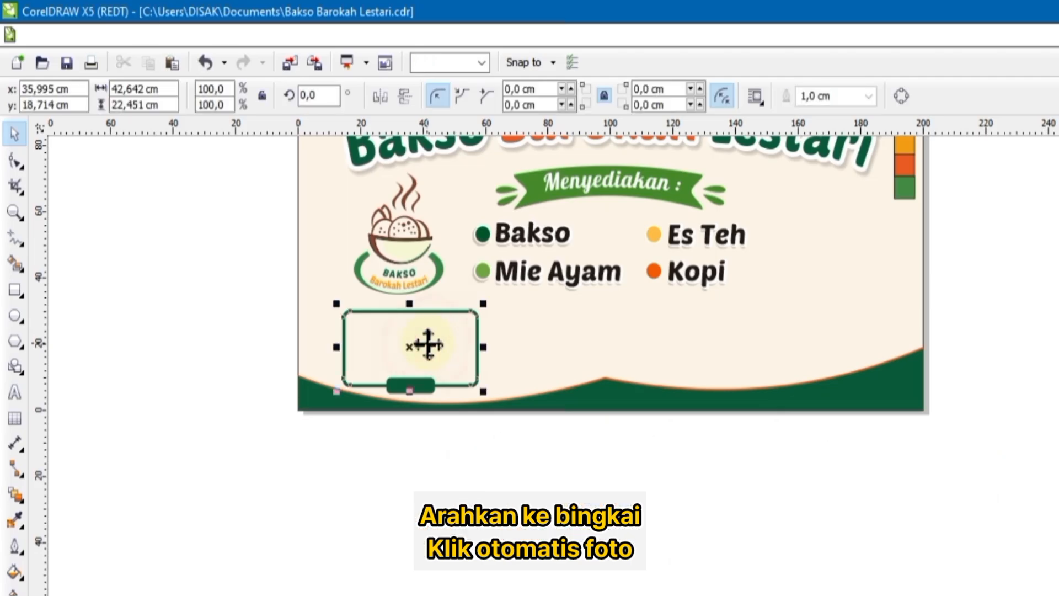
click(403, 445)
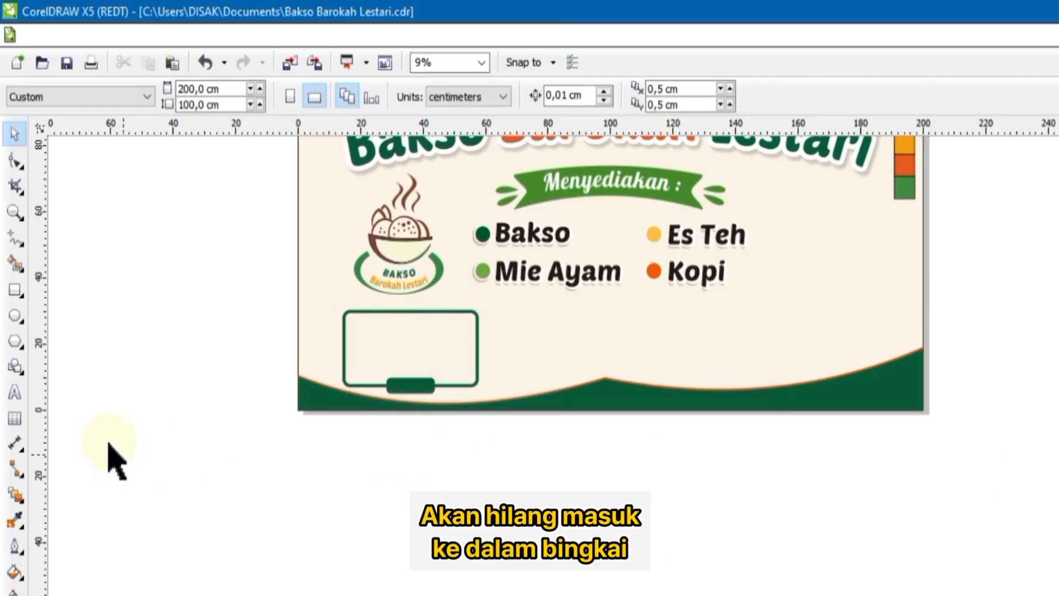
Step: Add the text "Bakso" in 150 pt Poetsen One and shrink it to fit inside the frame's small green label
click(15, 211)
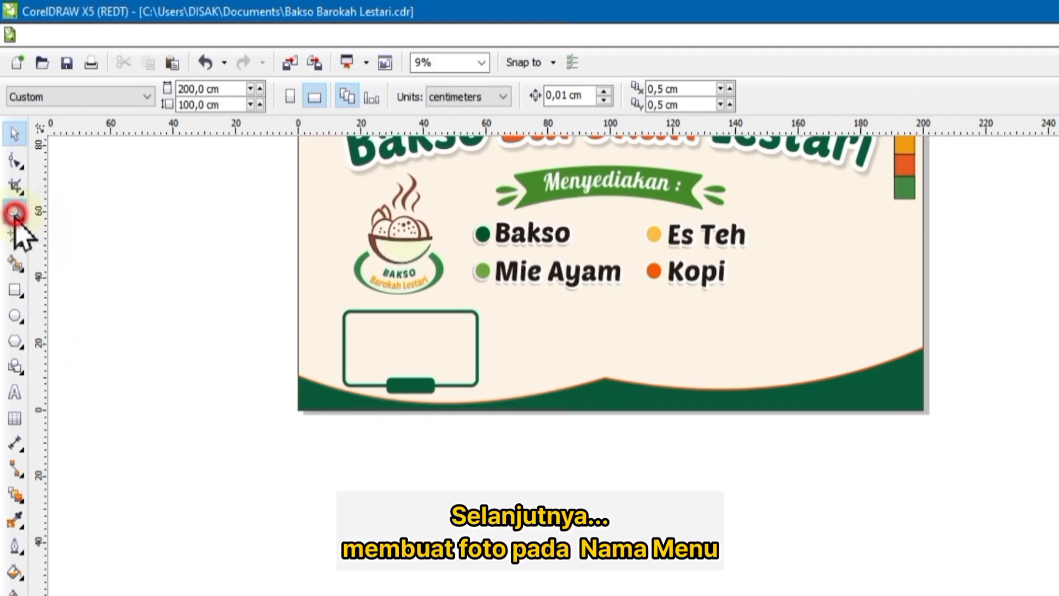
drag(374, 368, 447, 405)
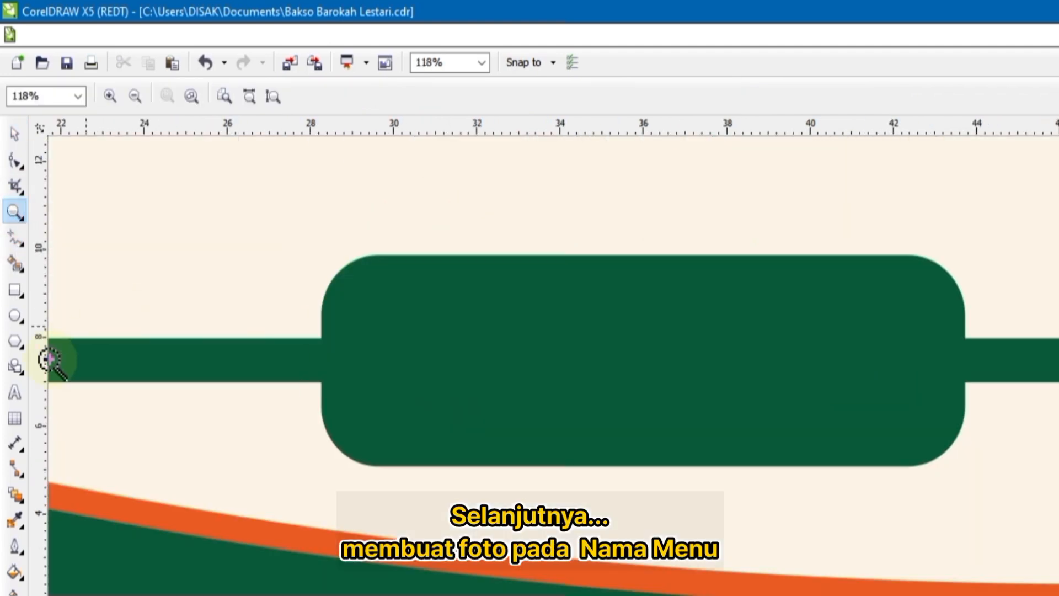
click(15, 393)
click(439, 343)
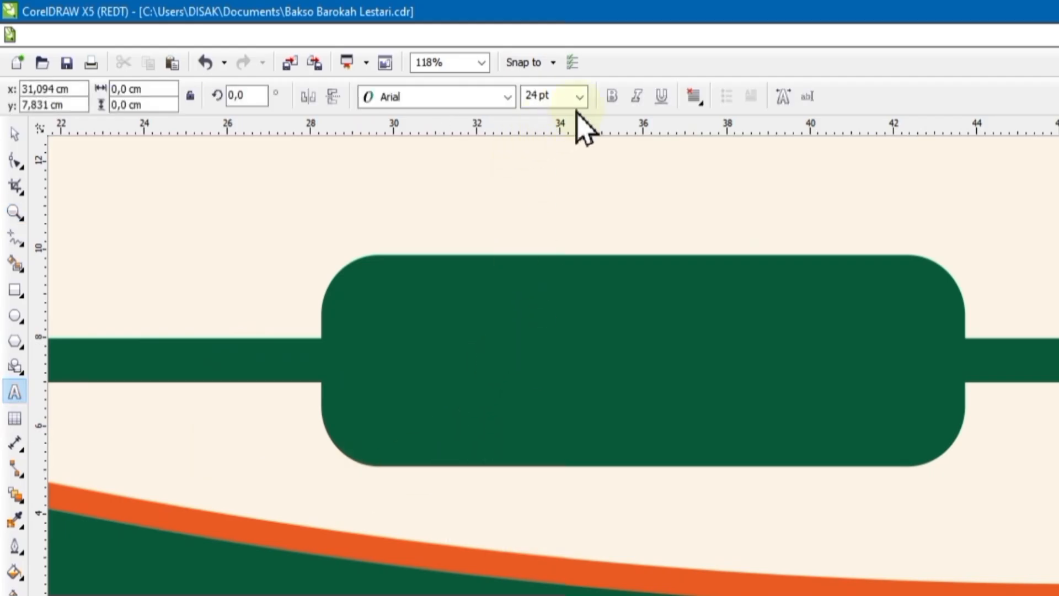
click(580, 99)
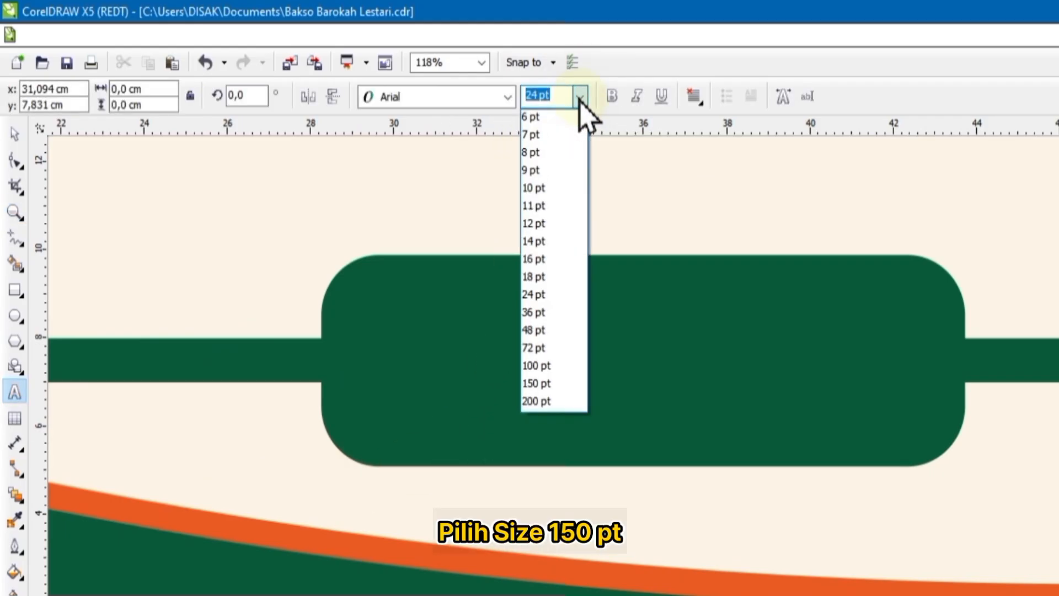
click(507, 103)
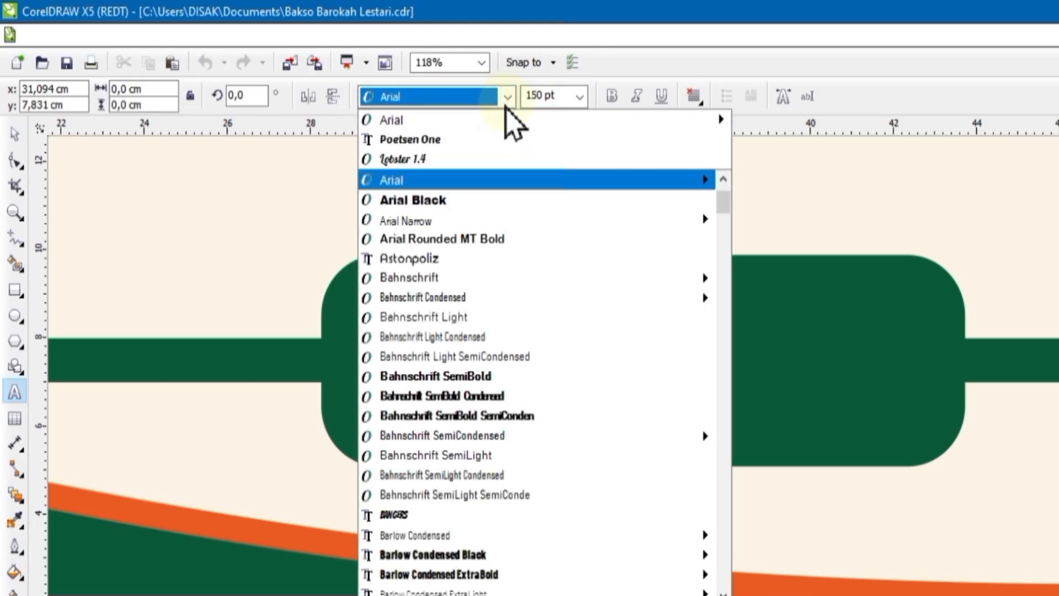
click(498, 141)
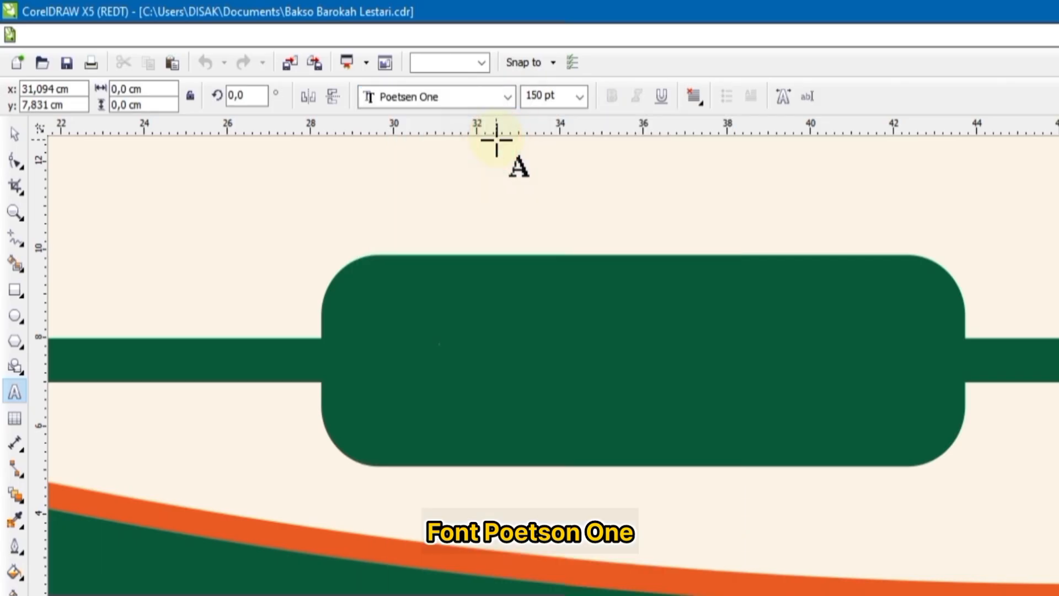
click(497, 140)
text(Bakso)
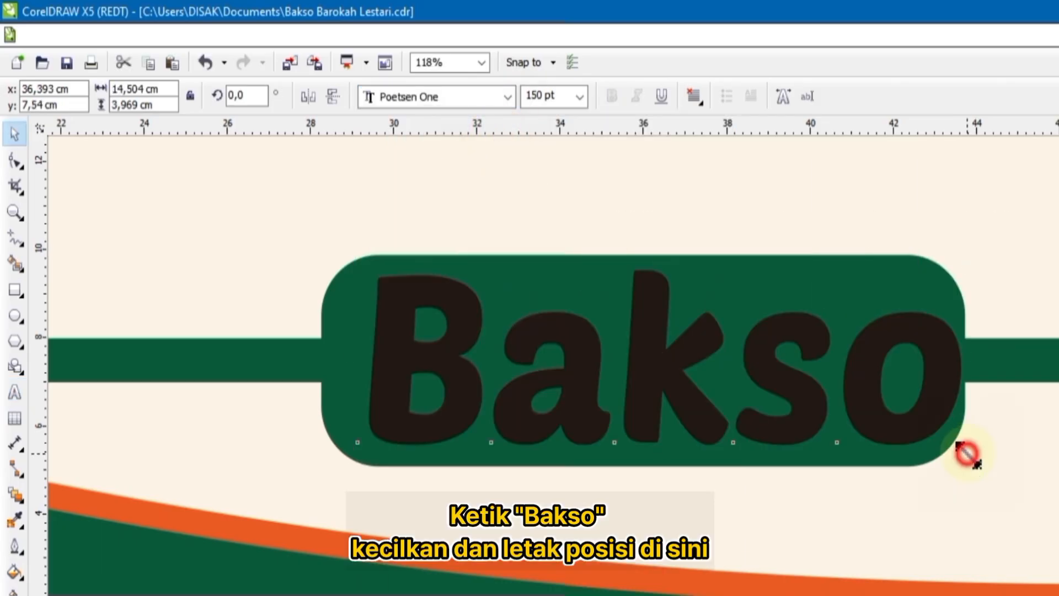
drag(969, 445, 763, 397)
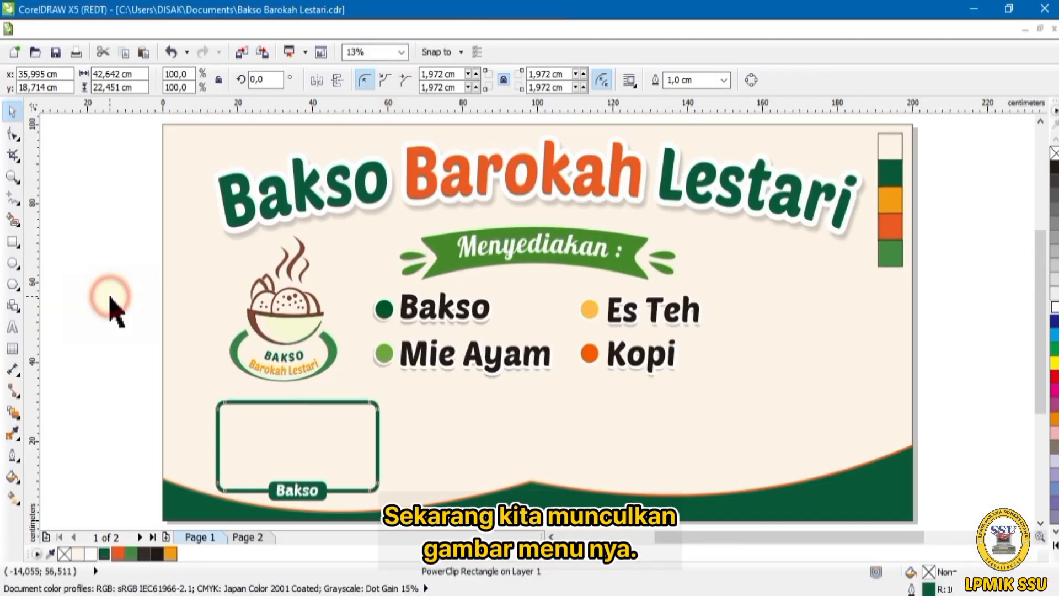
click(110, 298)
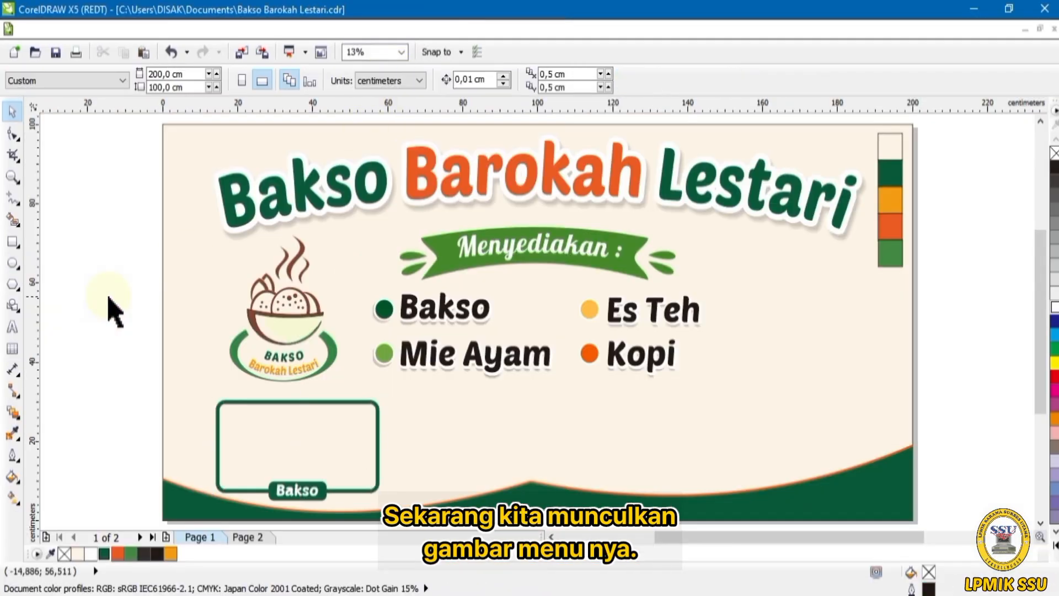
Step: Open the frame's PowerClip contents for editing and move the Bakso photo over the frame outline
click(255, 429)
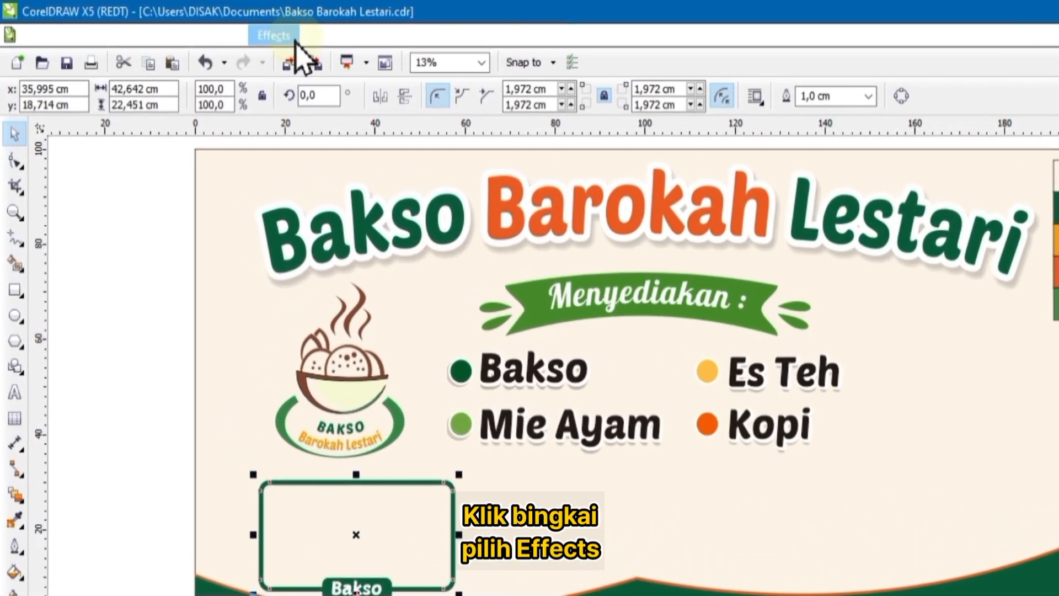
click(273, 35)
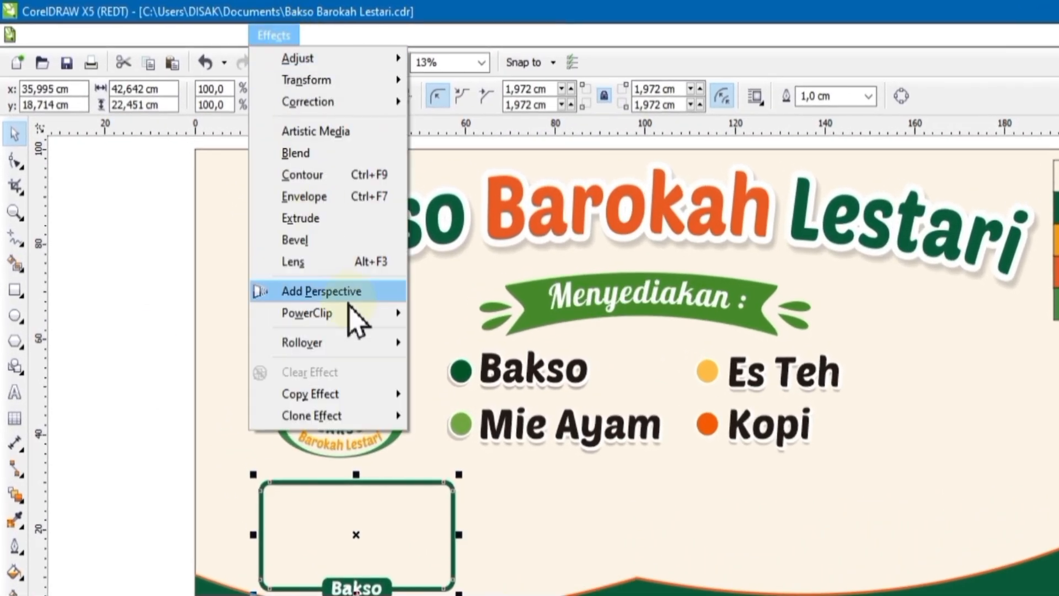
mouse_move(355, 317)
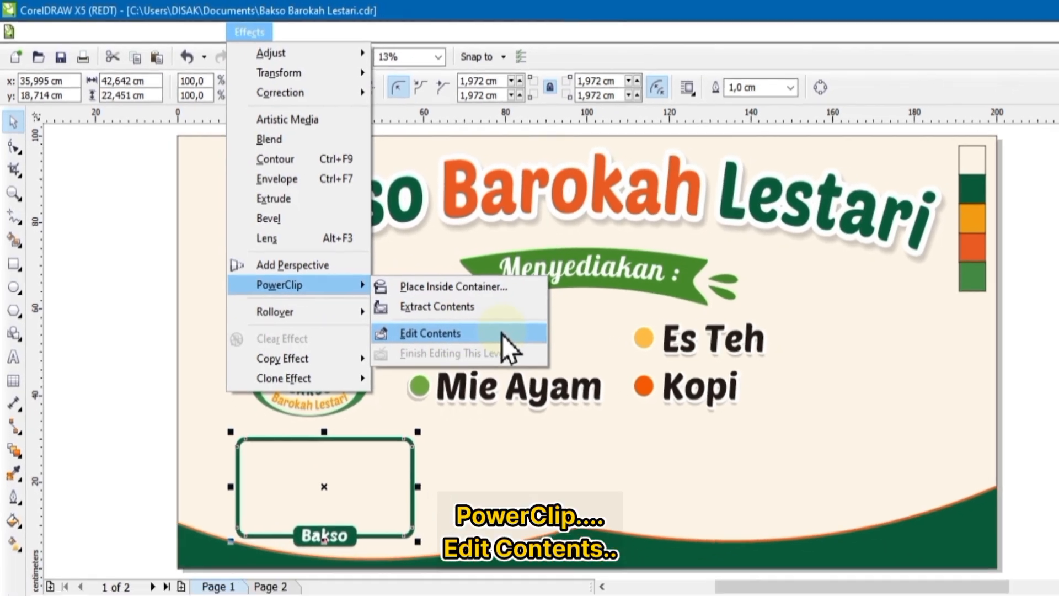
click(501, 333)
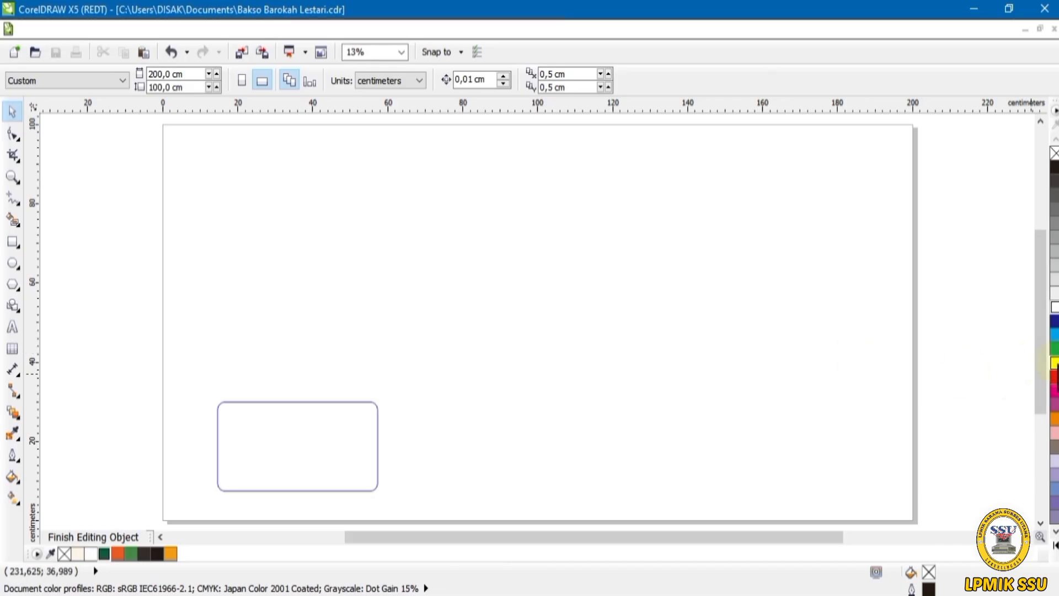
drag(1044, 364, 1043, 469)
click(326, 436)
drag(326, 435, 324, 281)
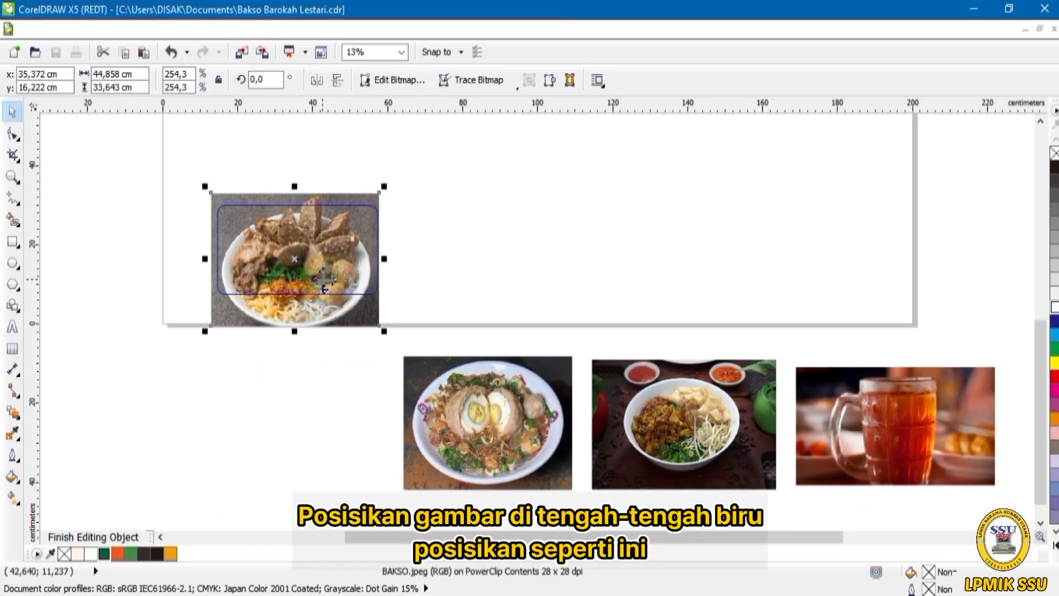
Step: Resize the Bakso photo to about 42.7 x 24 cm to cover the frame outline and finish editing the PowerClip
click(12, 176)
drag(184, 194, 398, 316)
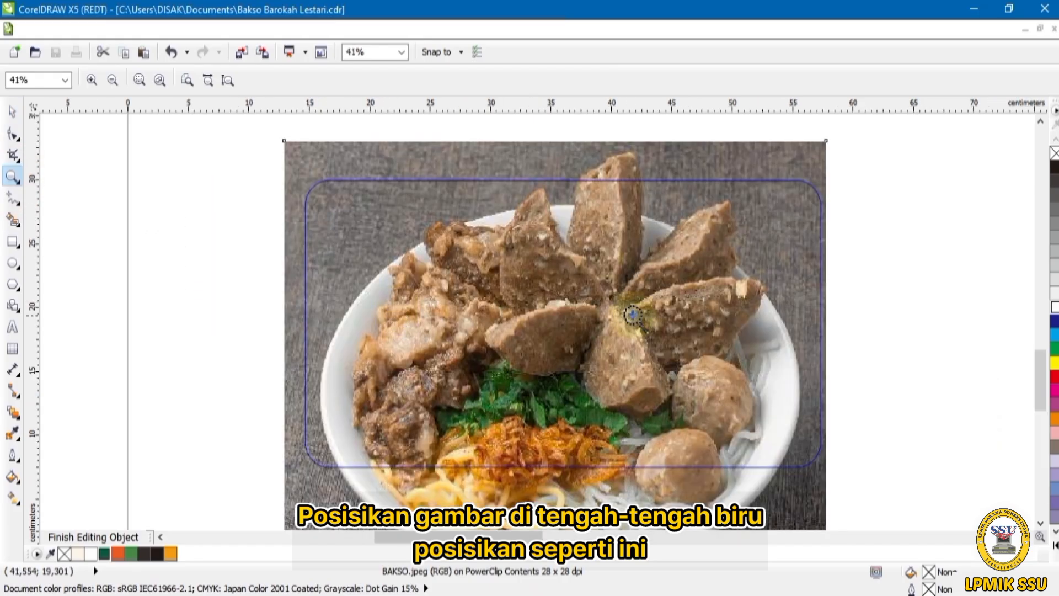
click(11, 112)
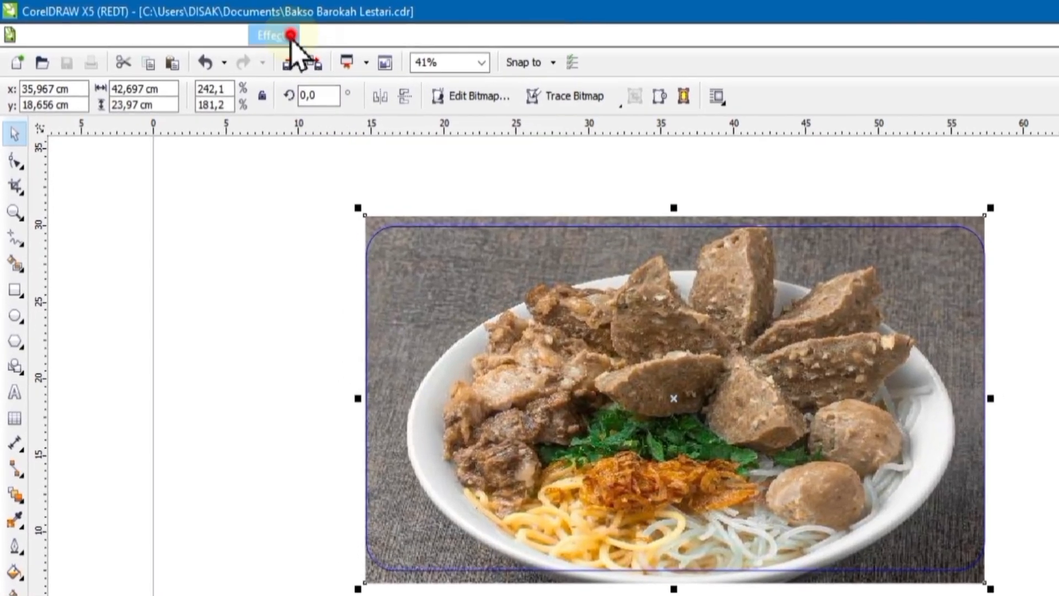
click(291, 36)
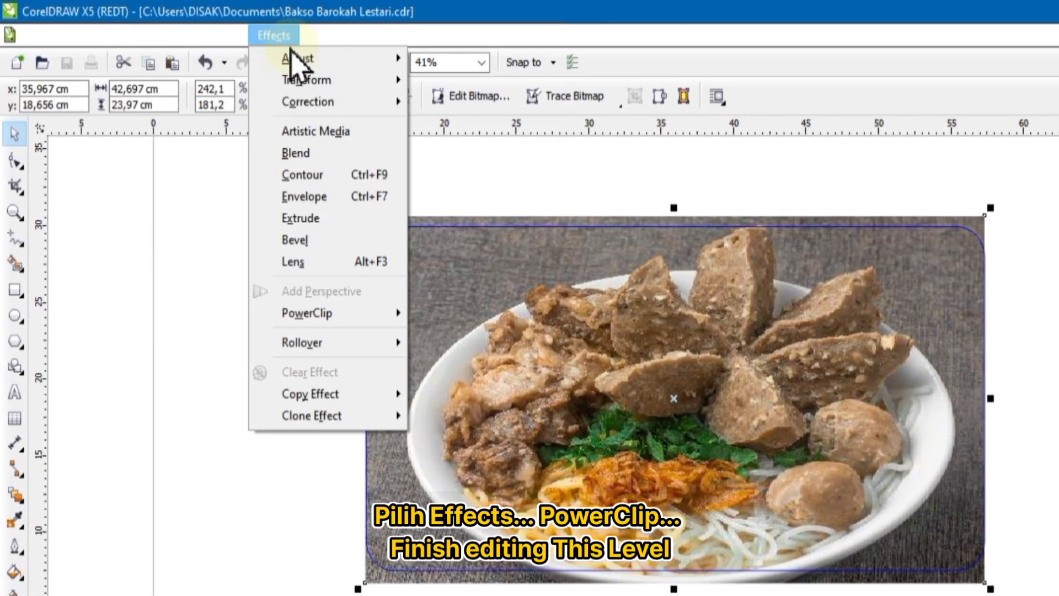
mouse_move(385, 313)
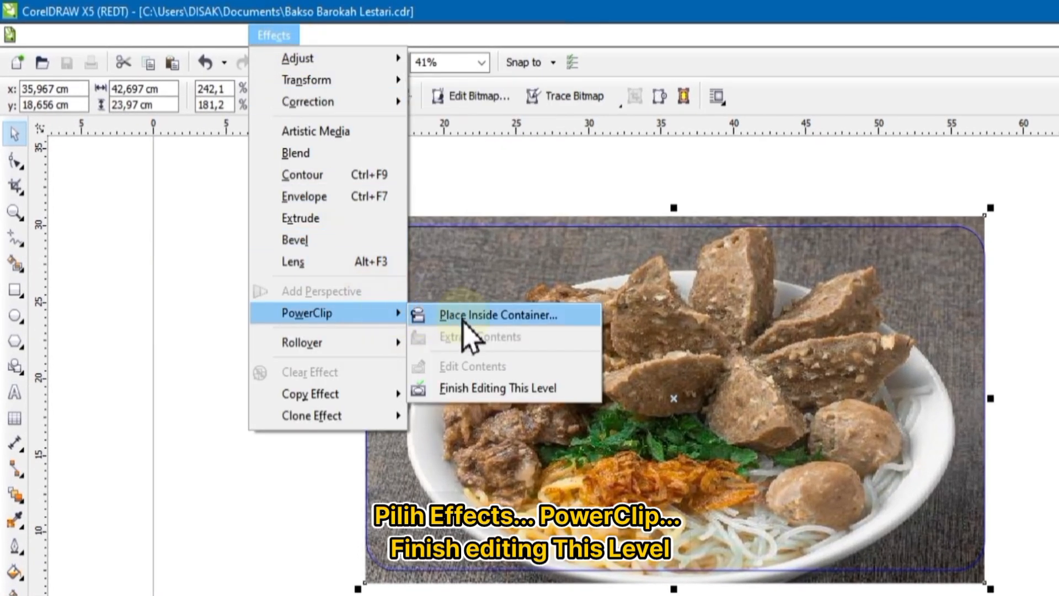
click(469, 388)
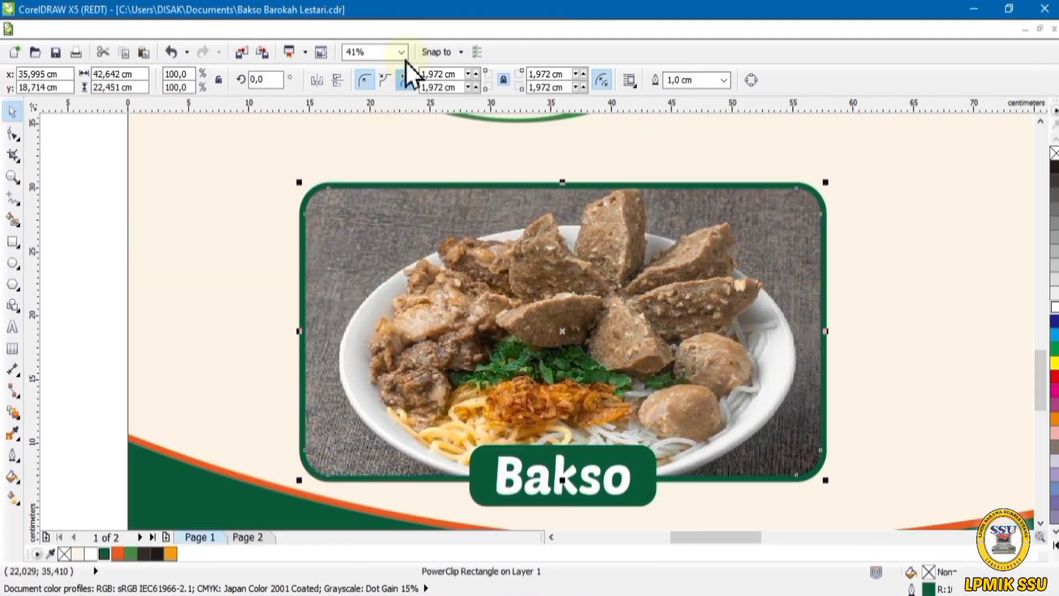
Step: Duplicate the Bakso frame with its label three times, making a row of four spaced about 43 cm apart
click(401, 52)
click(398, 65)
drag(140, 381, 390, 489)
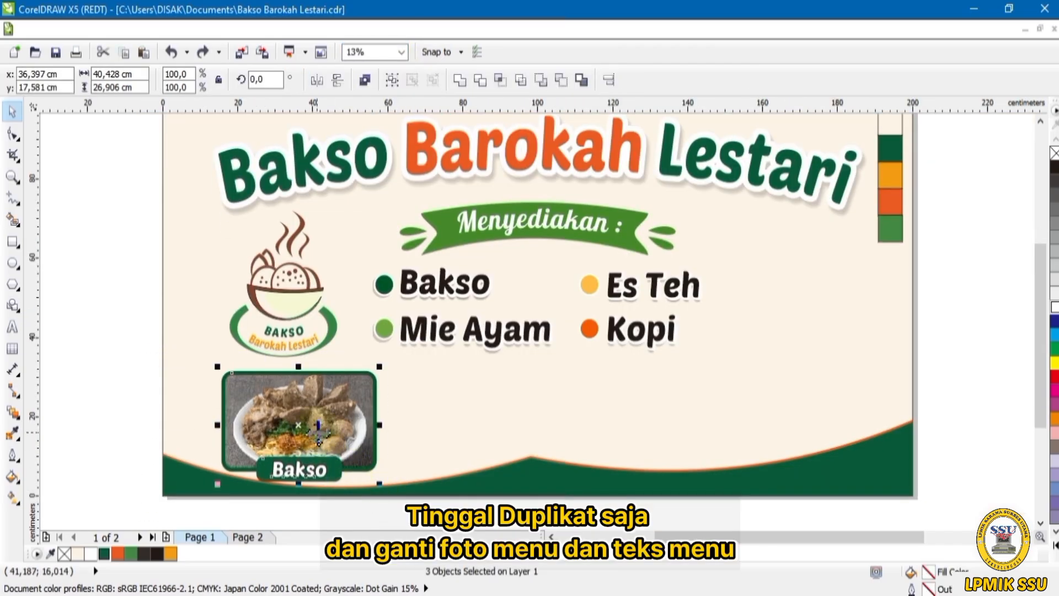
key(ctrl+d)
drag(318, 433, 459, 434)
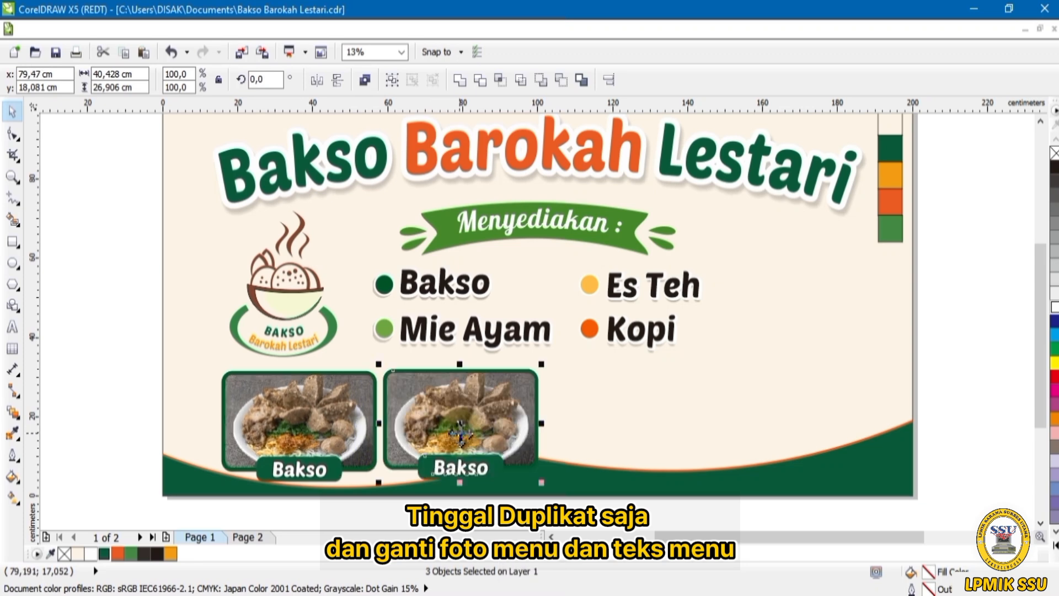
key(ctrl+d)
key(ctrl+d)
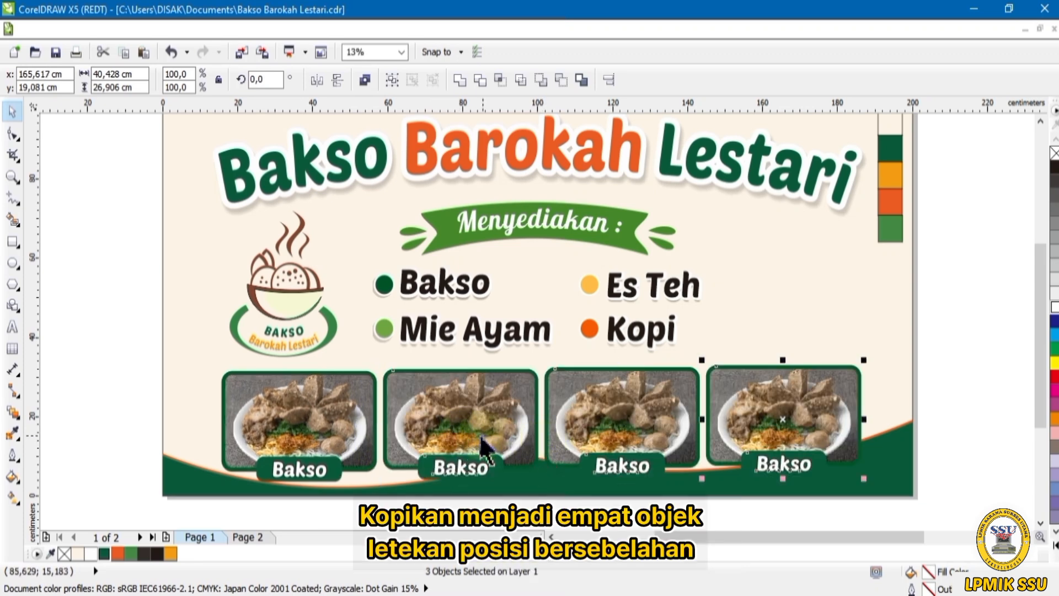
click(111, 373)
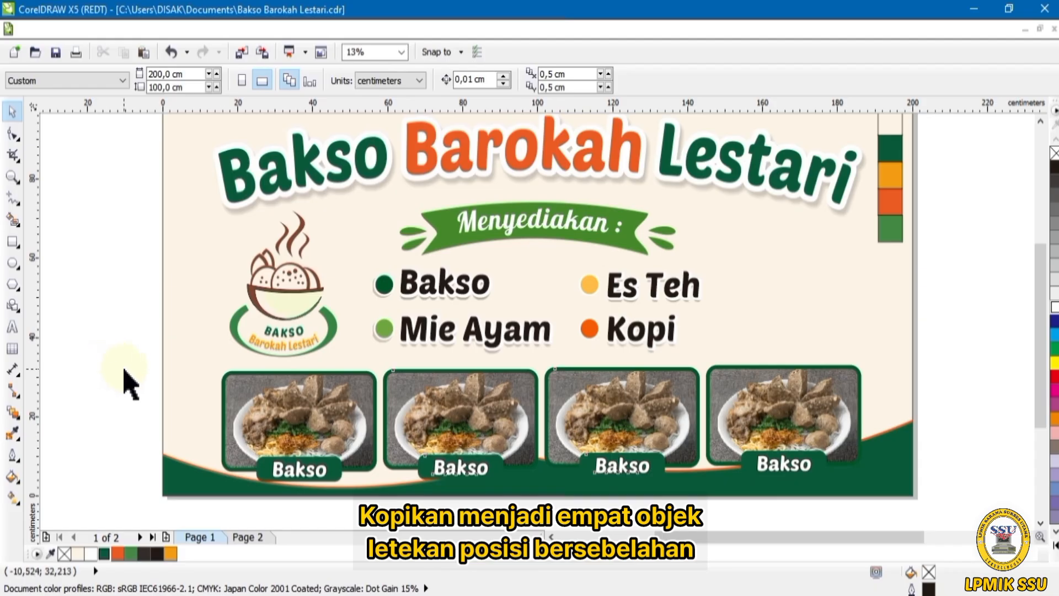
Step: In the second frame's PowerClip contents, move the Bakso photo out and place the Bakso Telur photo over the frame outline
click(408, 402)
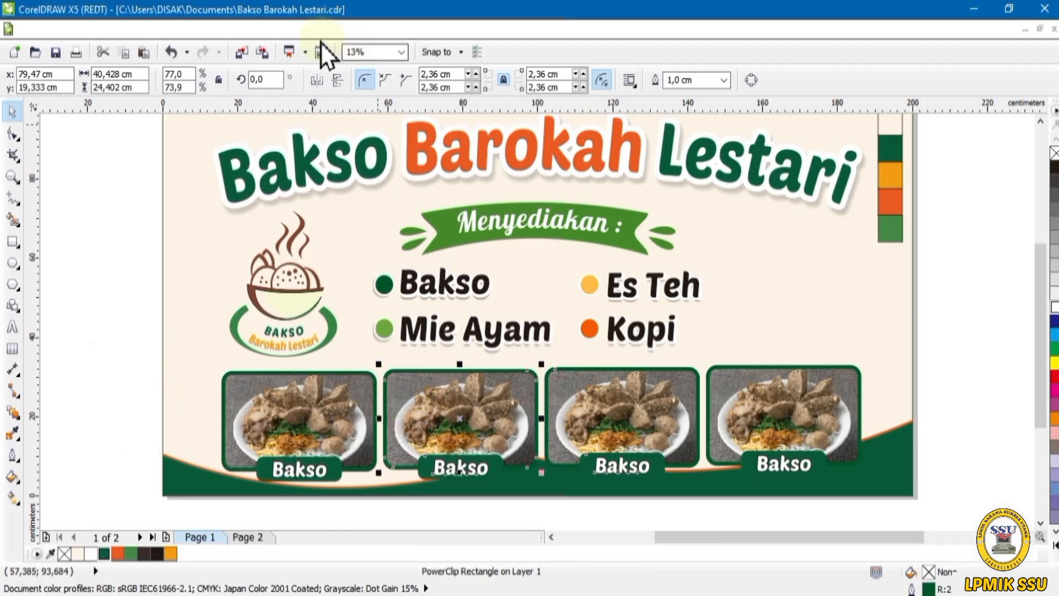
click(229, 29)
mouse_move(259, 226)
click(417, 302)
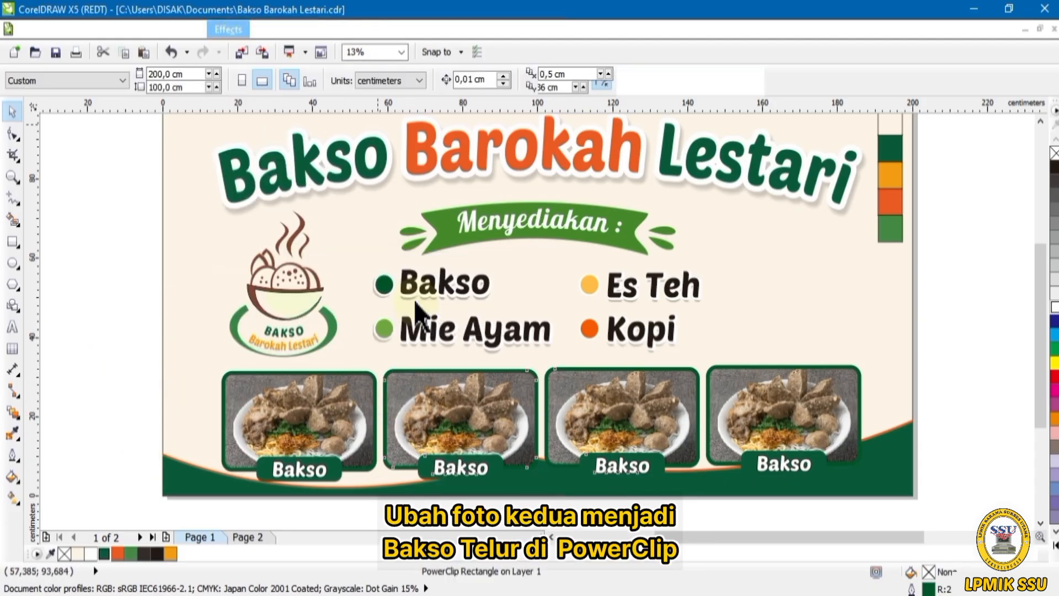
drag(1036, 375, 1036, 434)
click(485, 292)
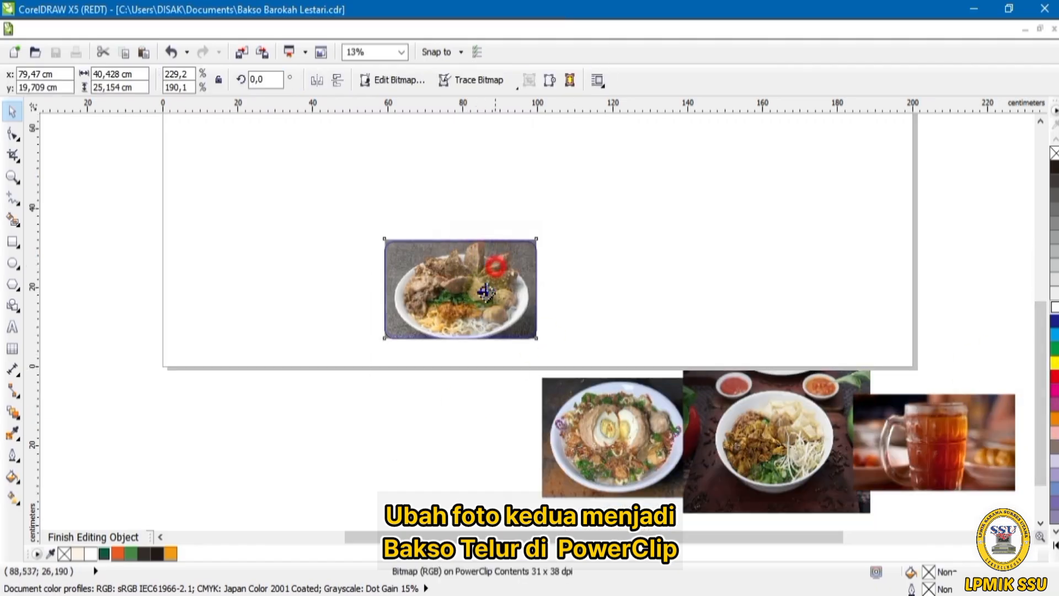
drag(485, 293, 456, 463)
drag(564, 417, 483, 297)
Step: Check the Bakso Telur photo against the frame outline and finish editing the second frame's PowerClip
click(12, 176)
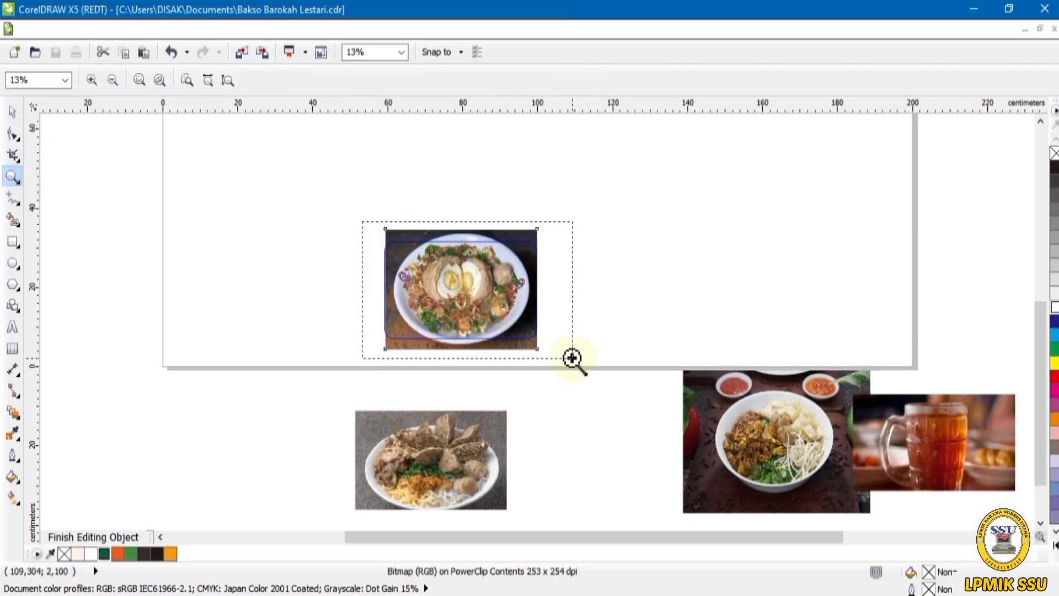
drag(572, 358, 572, 358)
key(space)
right_click(509, 367)
mouse_move(574, 65)
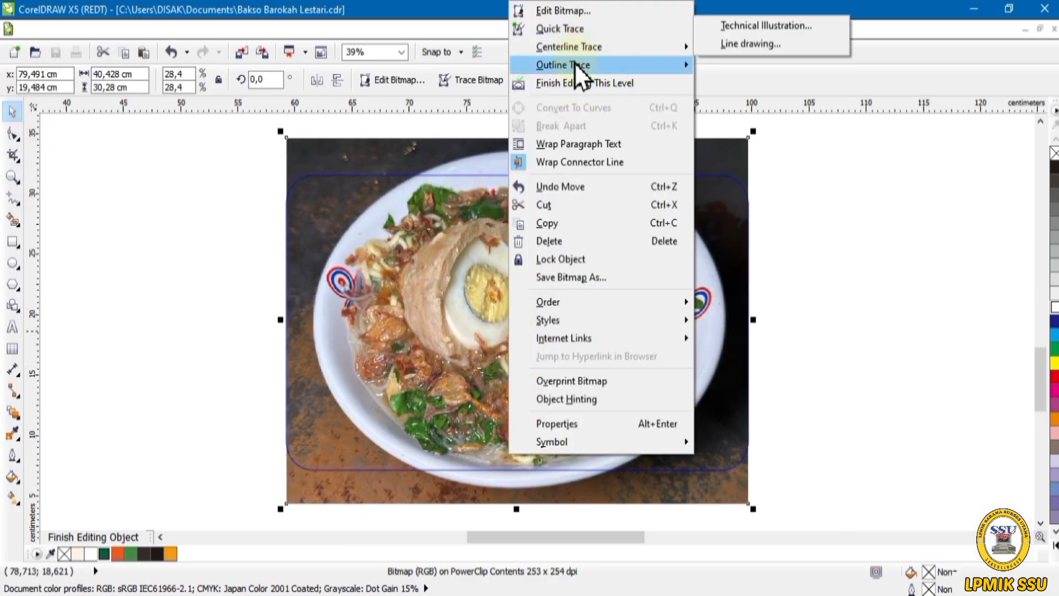
click(573, 82)
click(401, 51)
click(364, 83)
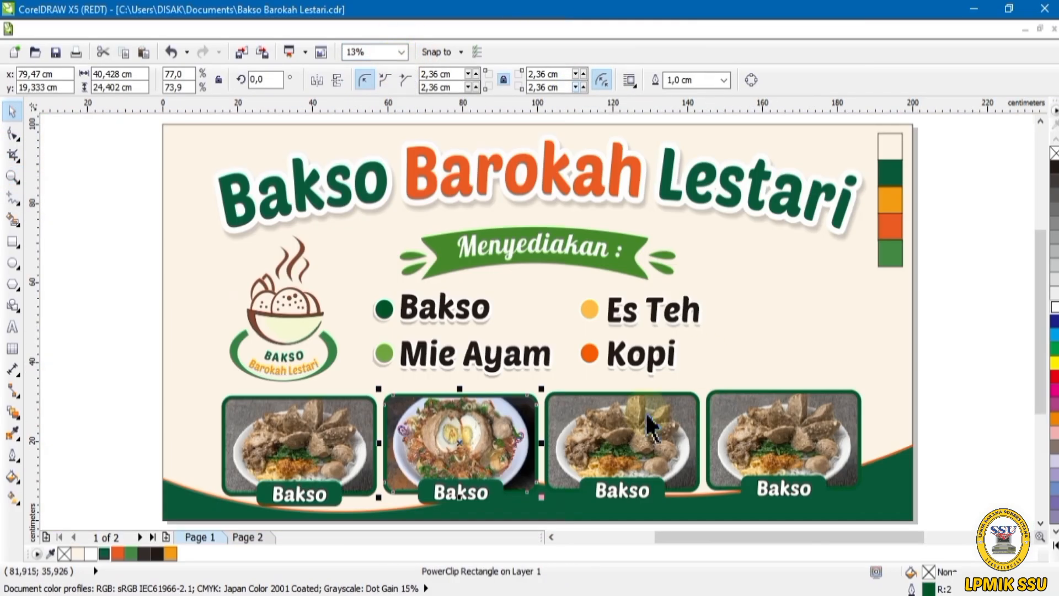
Step: Edit the third frame's PowerClip contents and delete the Bakso photo inside it
click(247, 29)
mouse_move(279, 260)
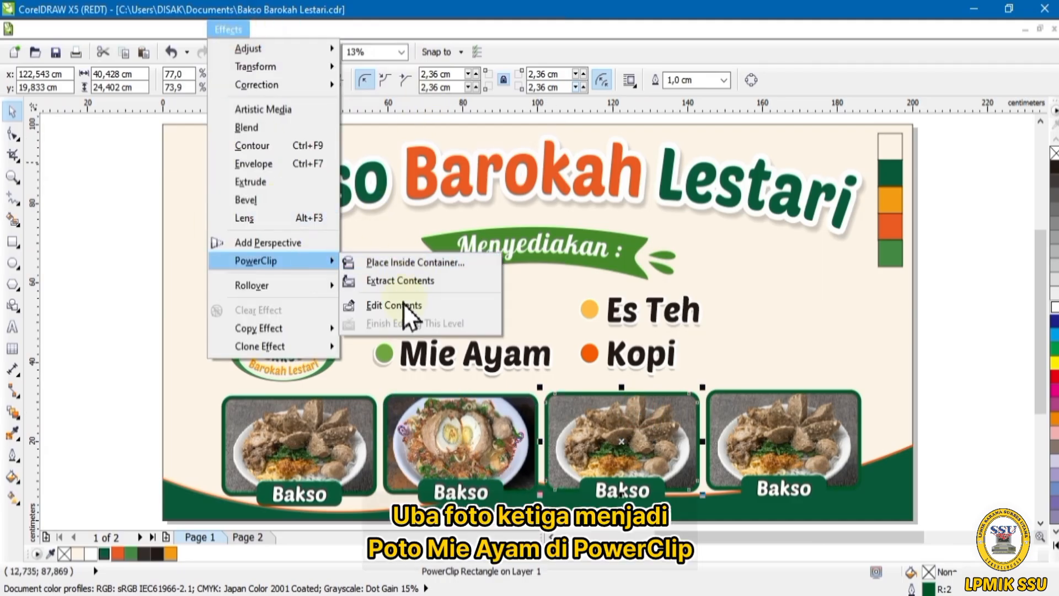
click(404, 303)
scroll(676, 411, down, 2)
click(638, 237)
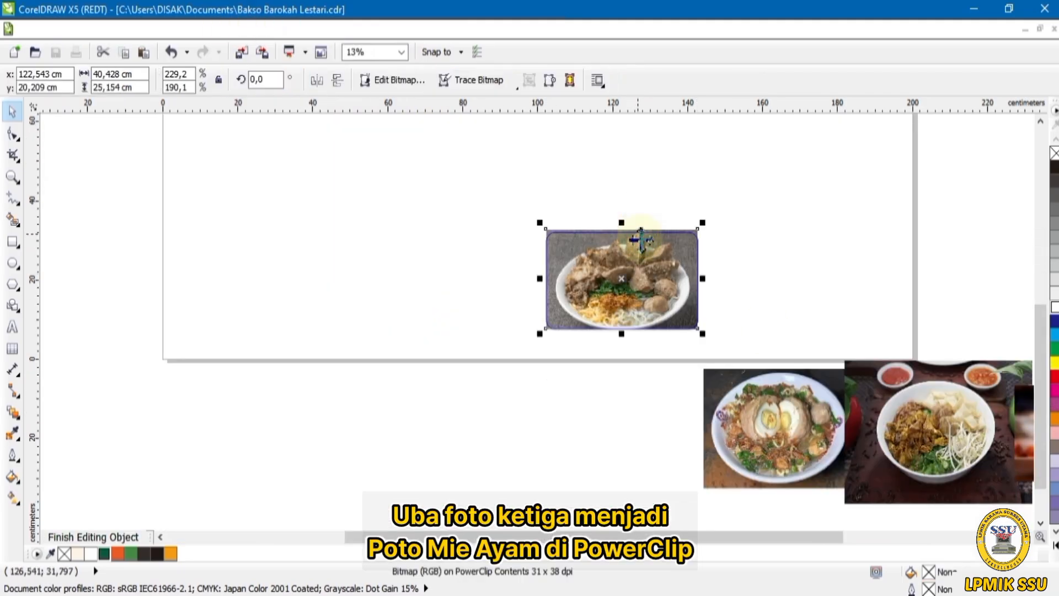
key(Delete)
Step: Place the Mie Ayam photo over the third frame's outline and finish editing the PowerClip
click(755, 411)
drag(832, 408, 638, 252)
click(251, 31)
mouse_move(312, 259)
click(405, 326)
Step: Edit the fourth frame's PowerClip contents and delete the Bakso photo inside it
click(815, 276)
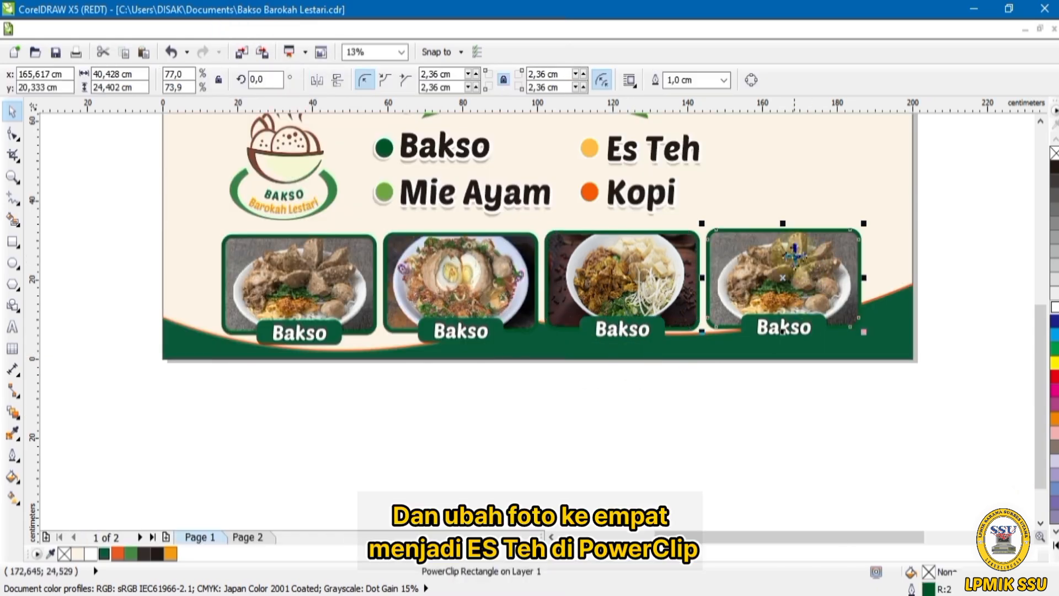
click(228, 29)
mouse_move(276, 260)
click(397, 303)
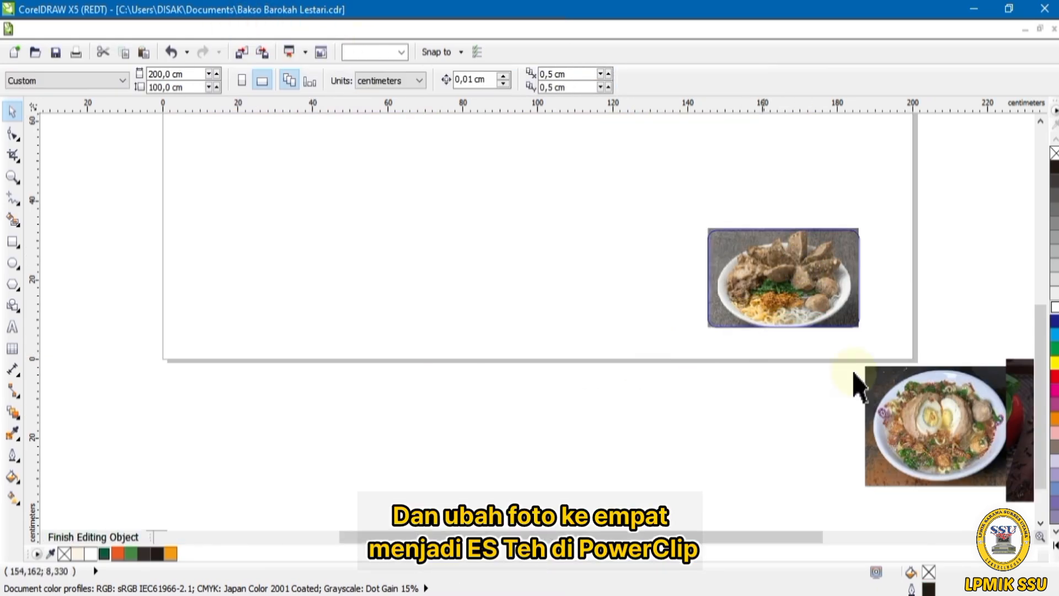
key(Delete)
Step: Place the Es Teh photo over the fourth frame's outline and finish editing the PowerClip
drag(762, 533, 911, 569)
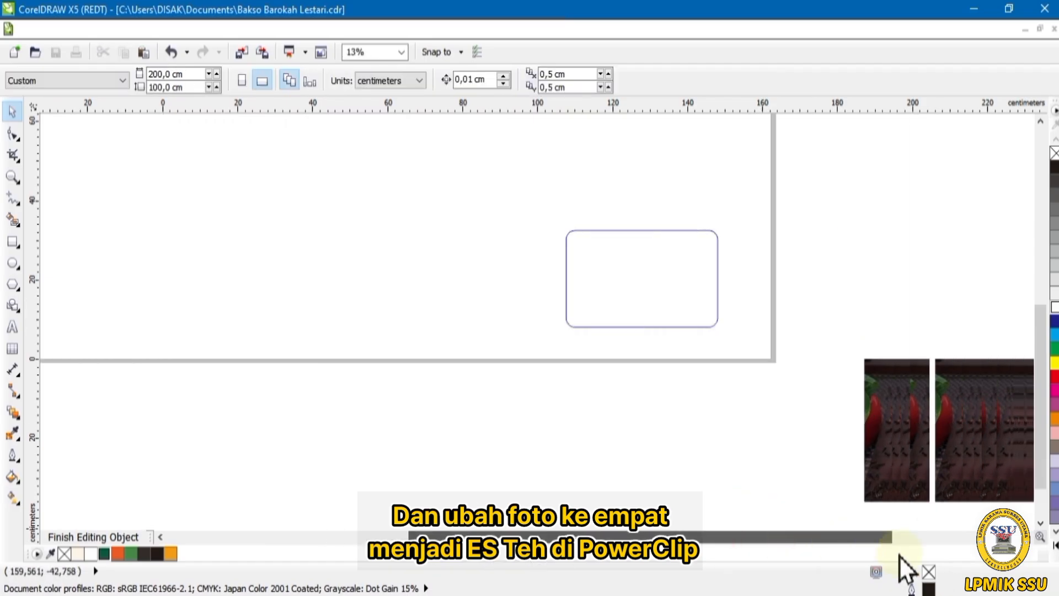
click(947, 437)
drag(947, 438, 503, 262)
click(311, 28)
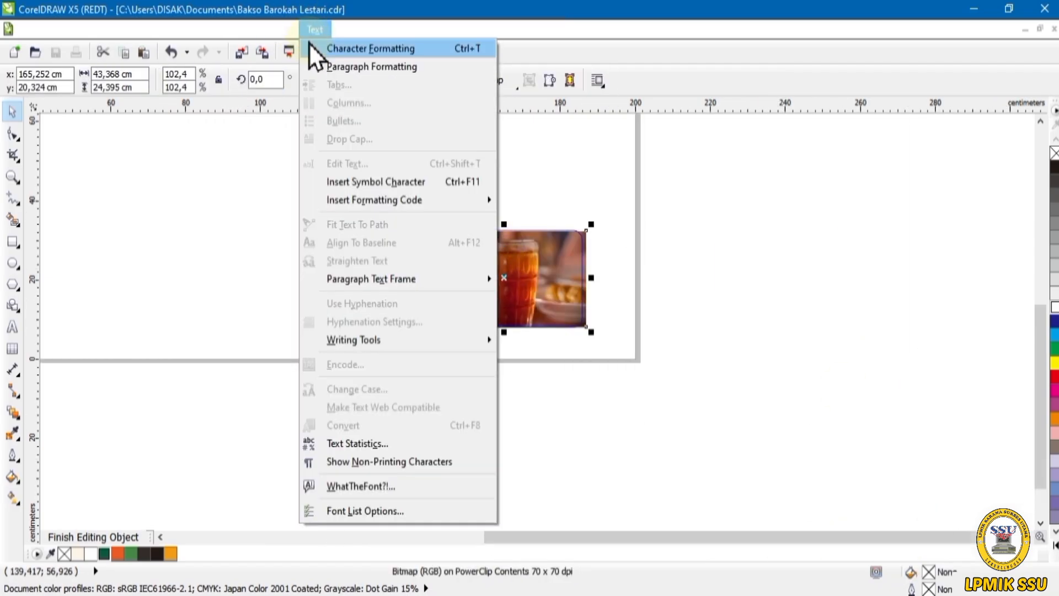
mouse_move(217, 33)
mouse_move(323, 267)
click(403, 321)
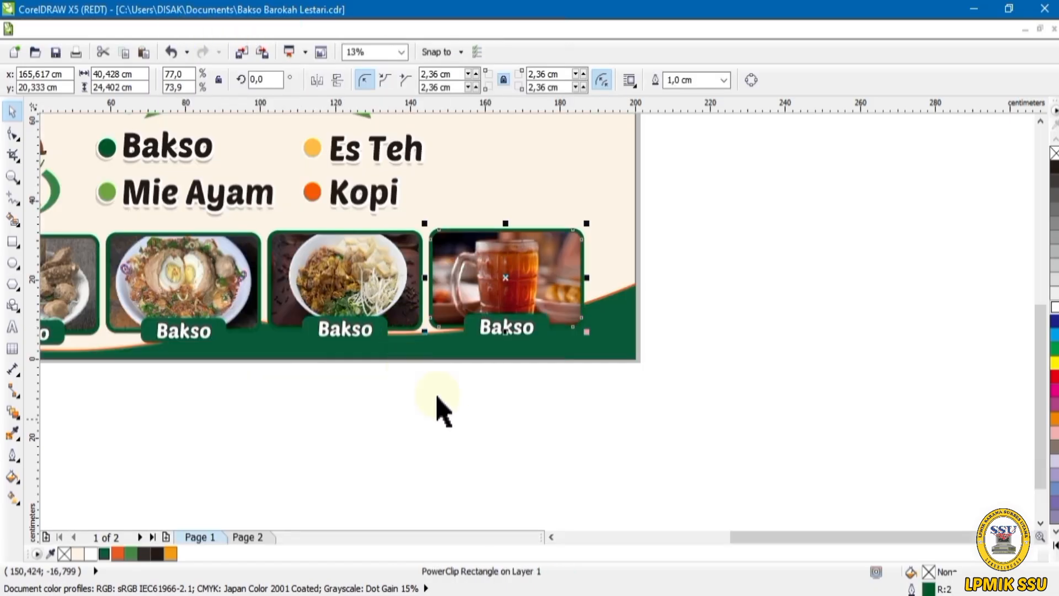
Step: Change the labels of the second, third and fourth frames to "Bakso Telur", "Mie Ayam" and "Es Teh", sized to fit their boxes
click(402, 53)
click(392, 65)
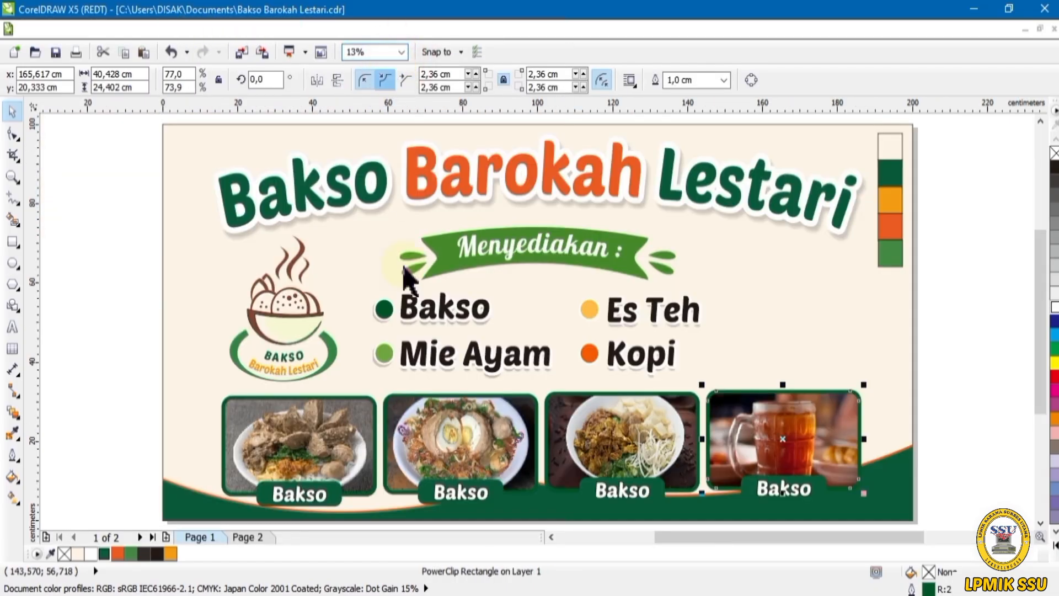
click(457, 491)
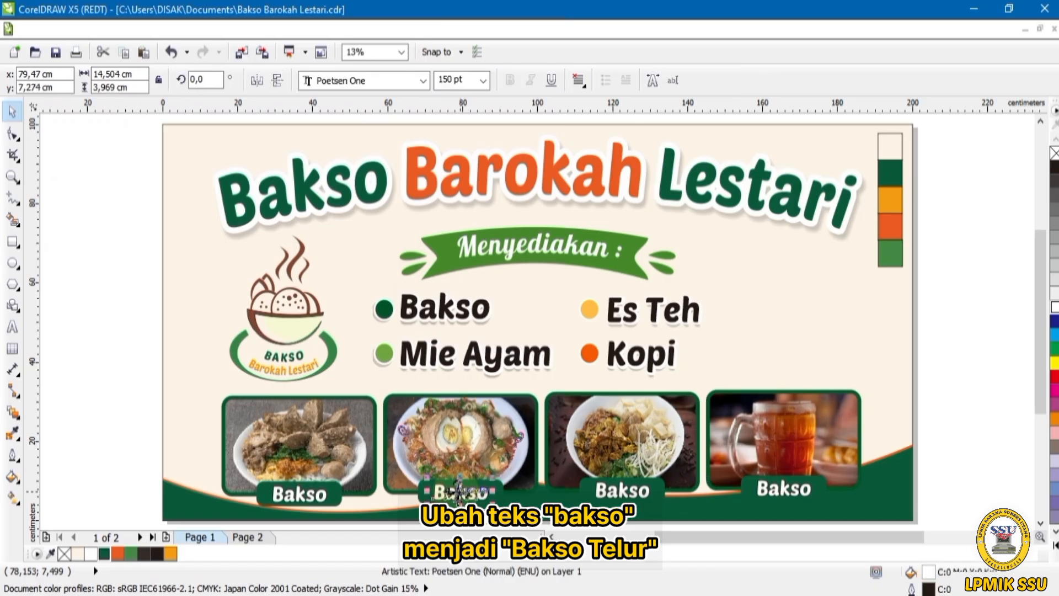
click(624, 489)
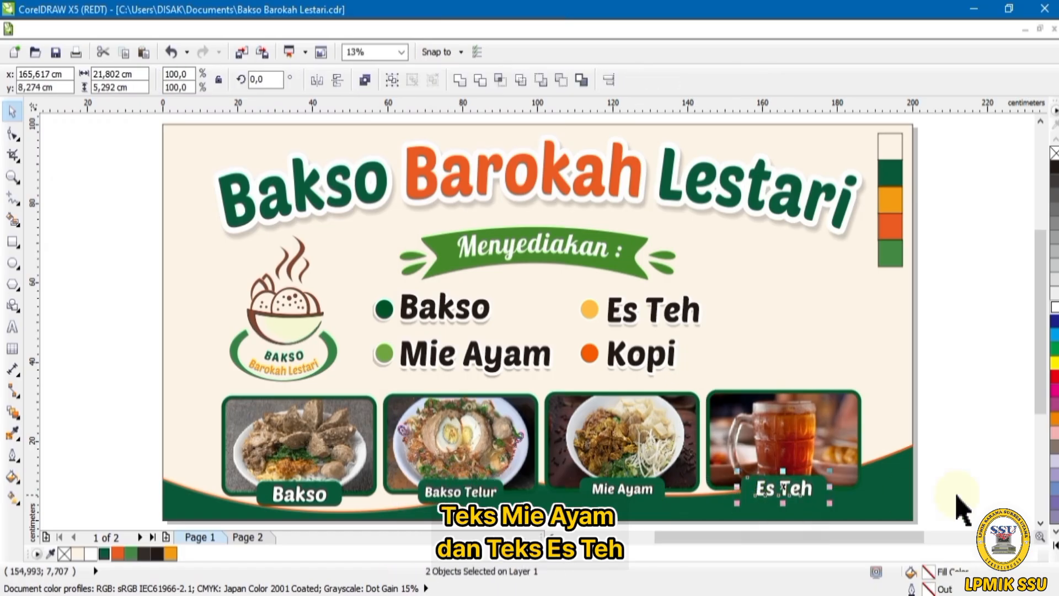
click(963, 508)
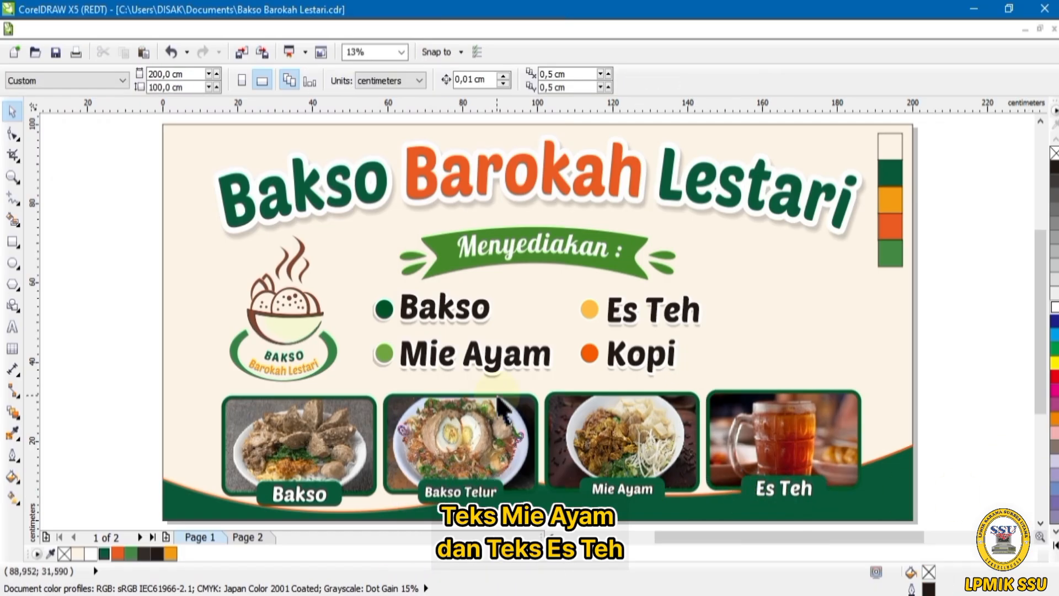
Step: Recolour the Bakso Telur frame's outline and its label box orange
click(498, 398)
right_click(117, 553)
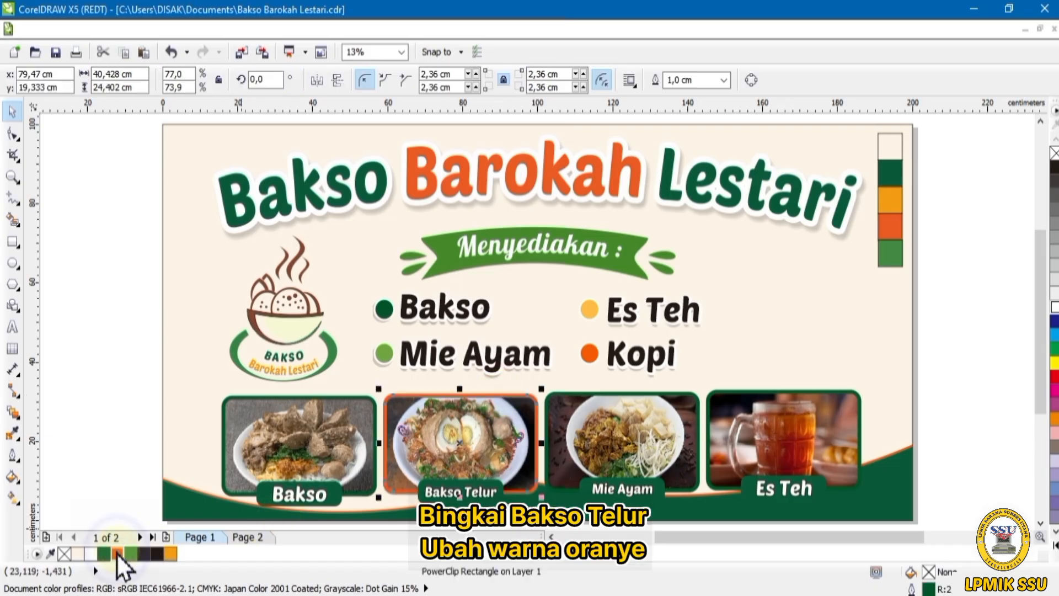
click(441, 491)
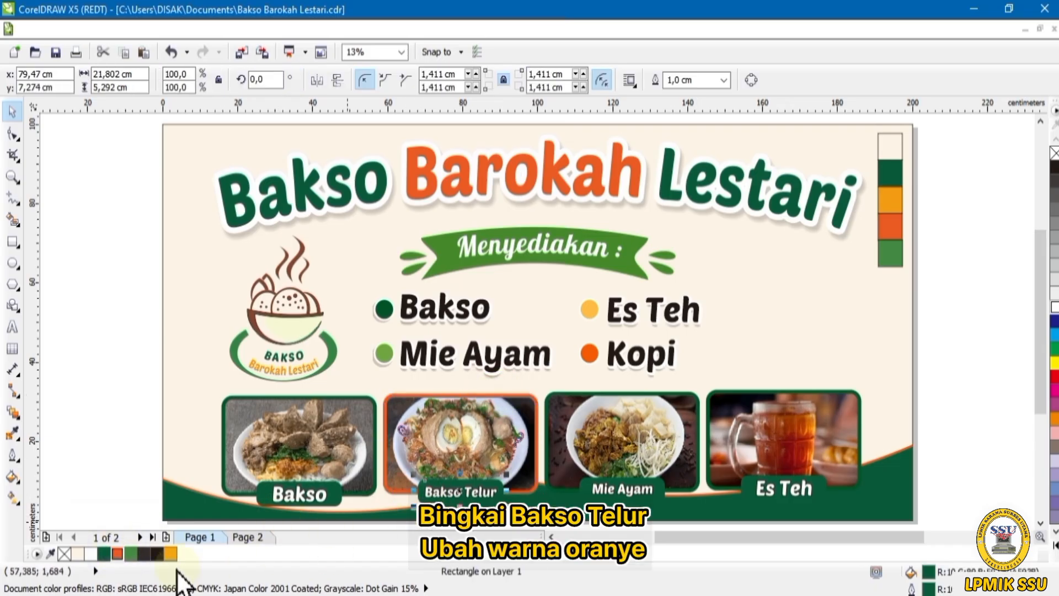
click(117, 553)
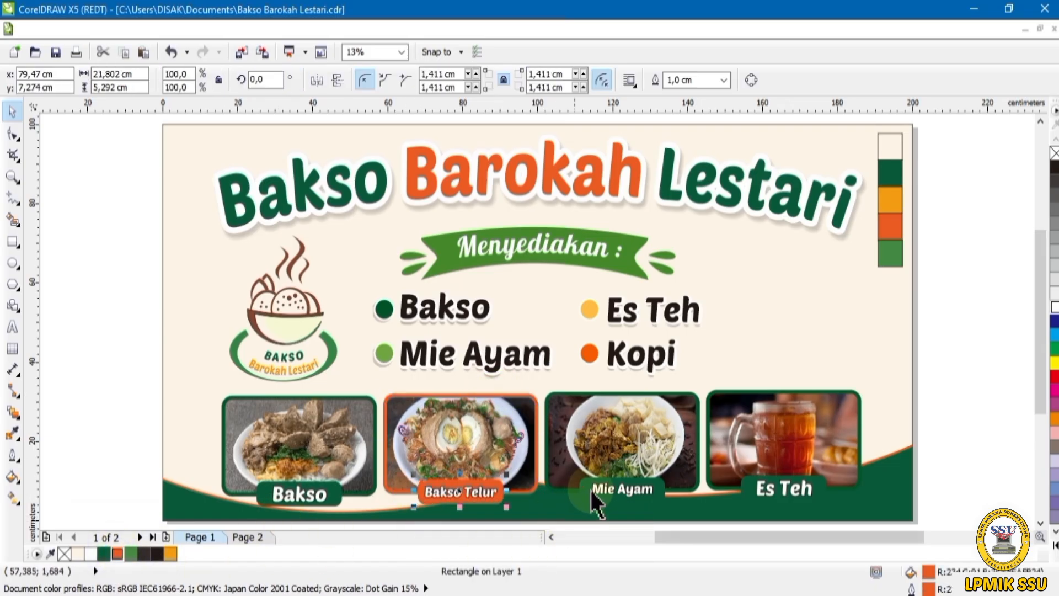
Step: Recolour the Mie Ayam frame's outline and its label box light green
click(130, 553)
key(Tab)
right_click(131, 554)
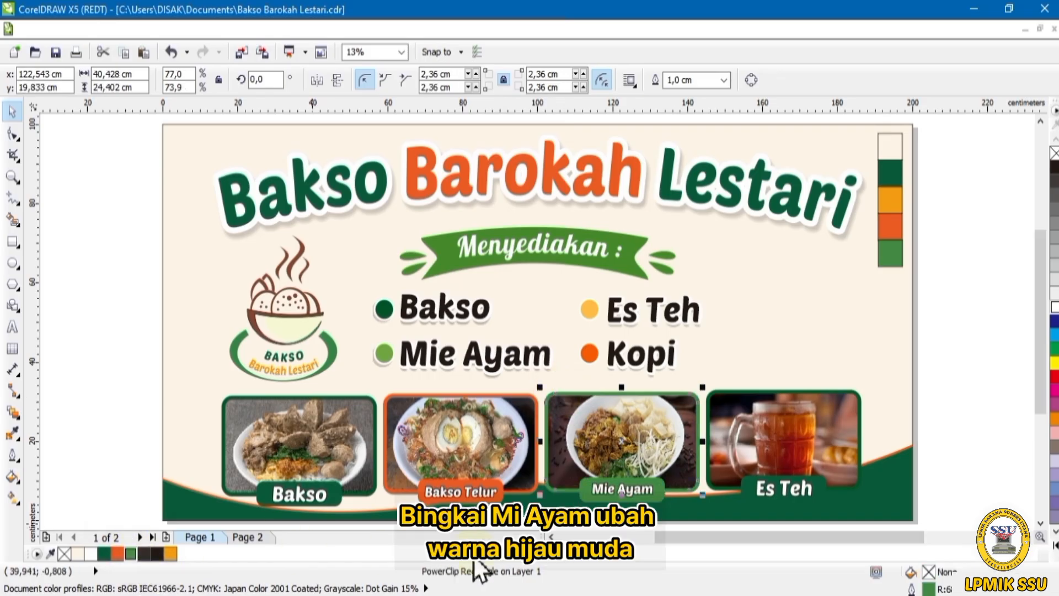
Step: Recolour the Es Teh frame's outline and its label box yellow-orange
click(742, 397)
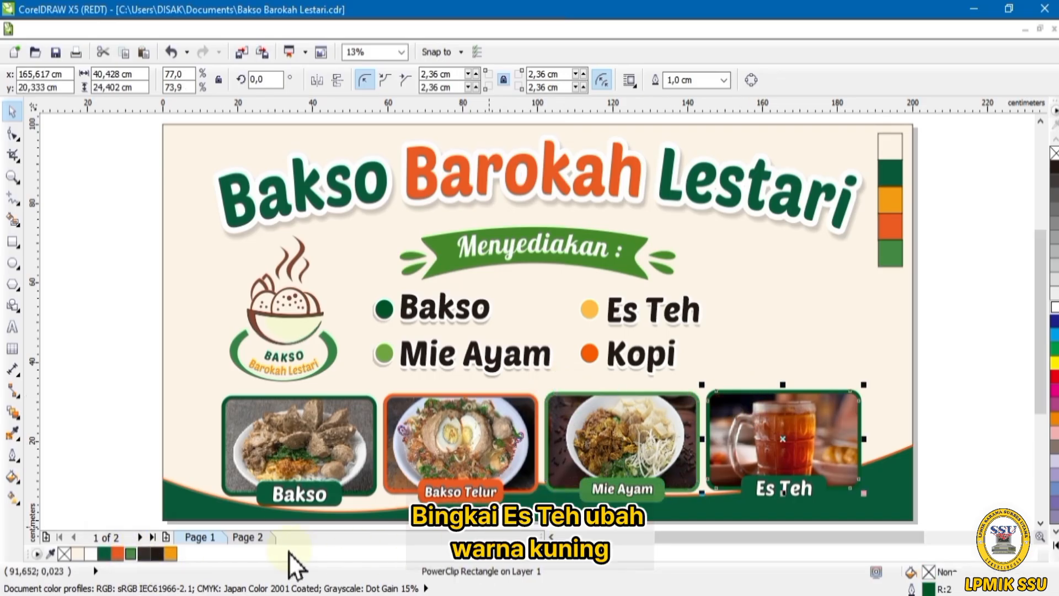
right_click(169, 553)
key(shift+Tab)
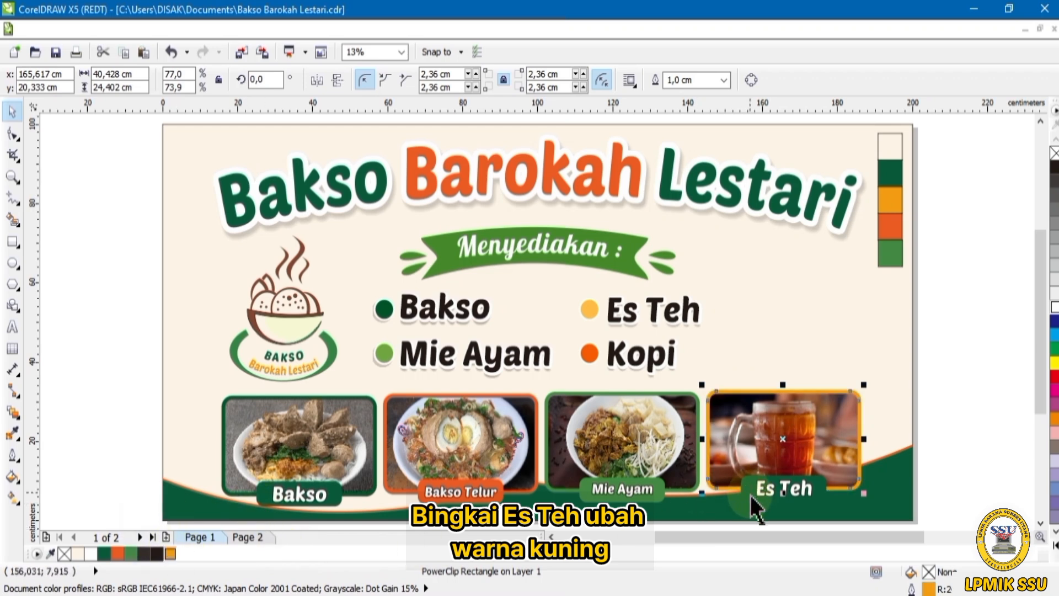
click(170, 556)
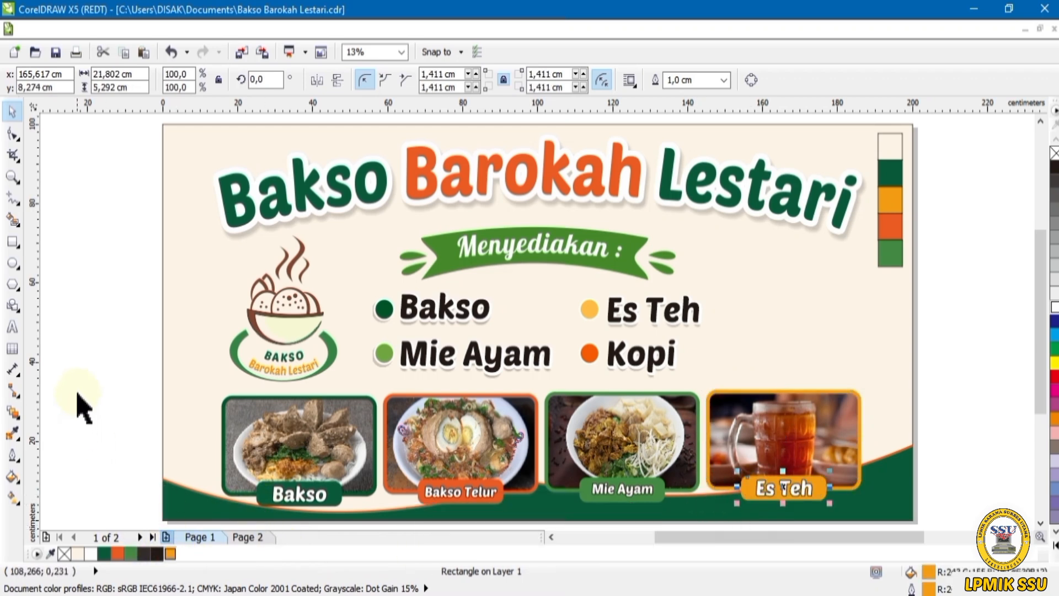
click(97, 380)
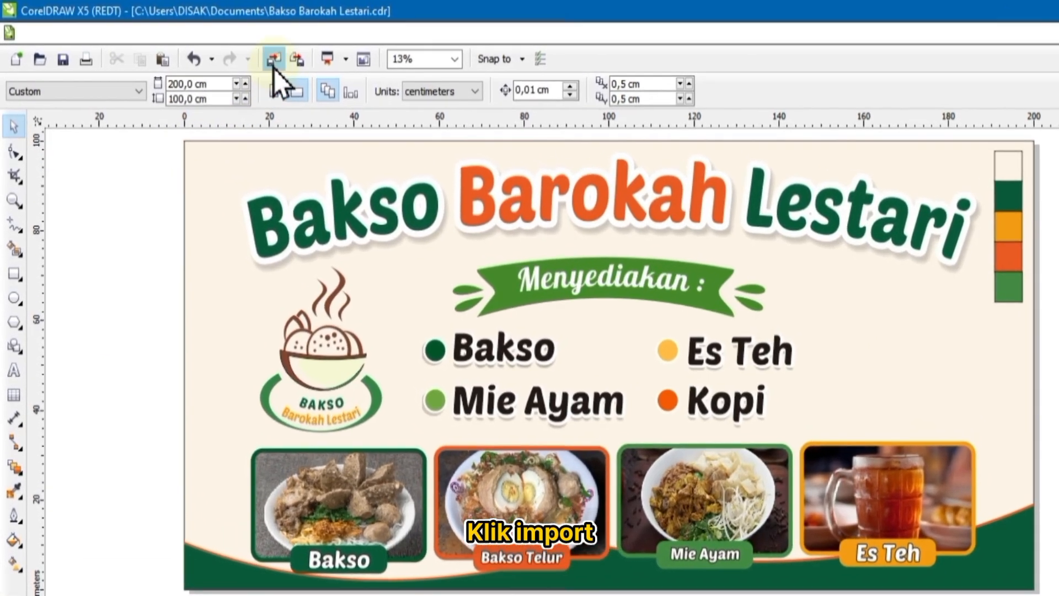
Step: Import ORNAMEN.png at about 59.6 x 51.2 cm and place it beside the menu list, above the Es Teh frame
key(ctrl+i)
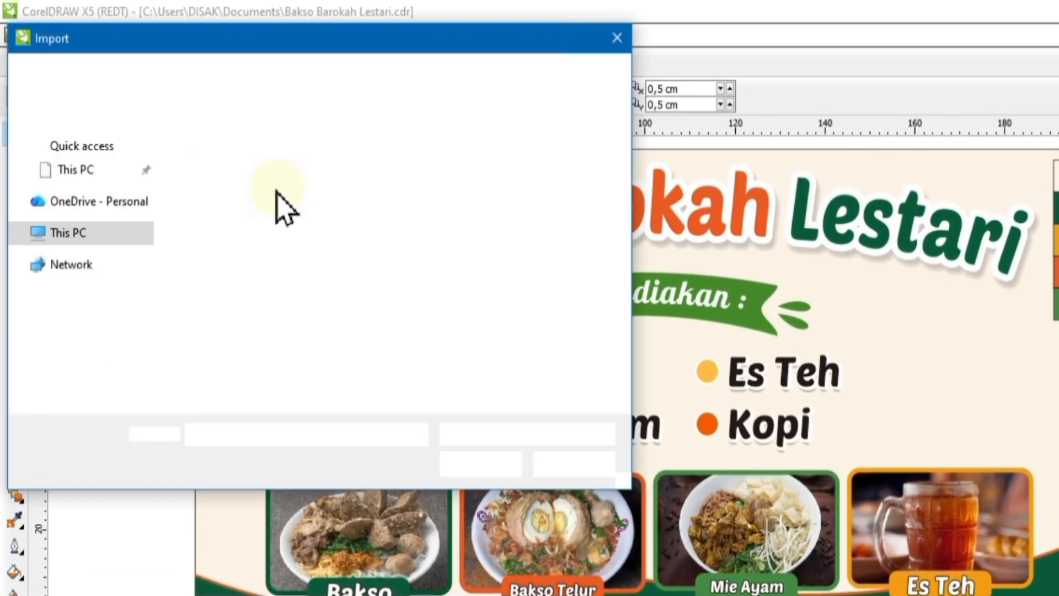
click(553, 324)
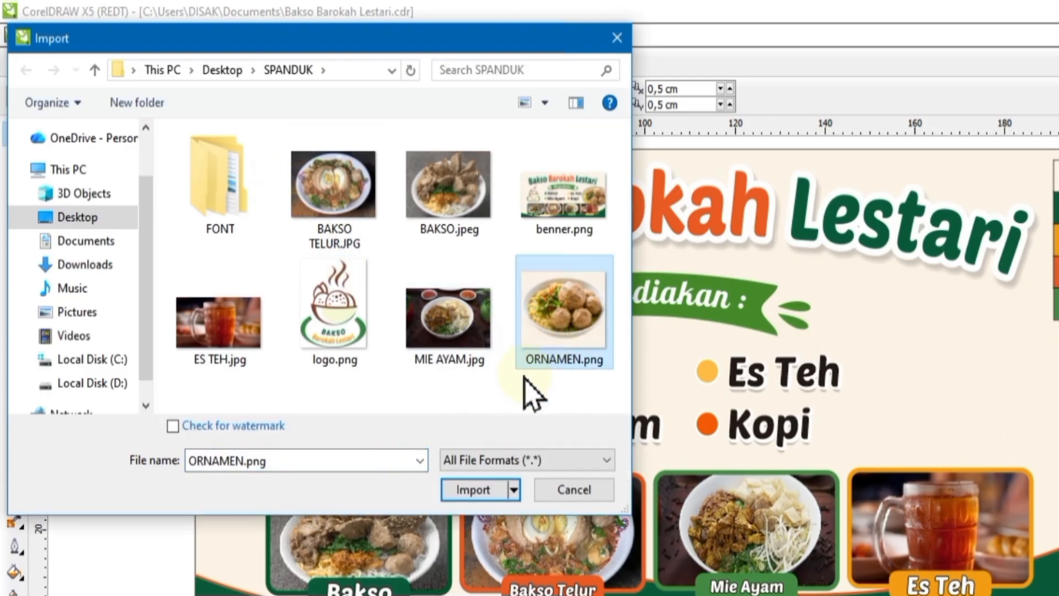
click(478, 490)
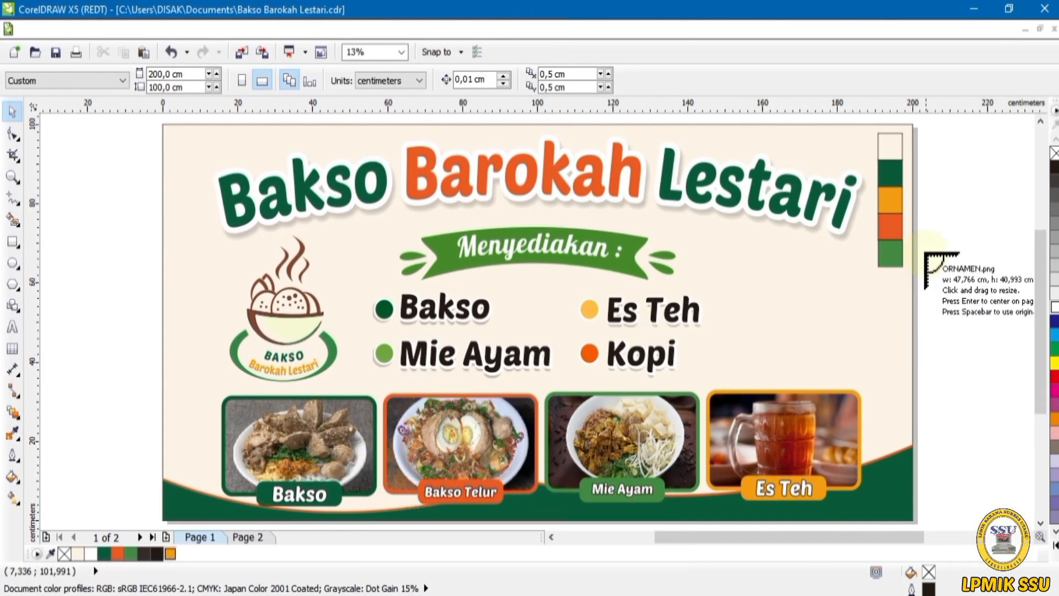
drag(922, 239, 699, 506)
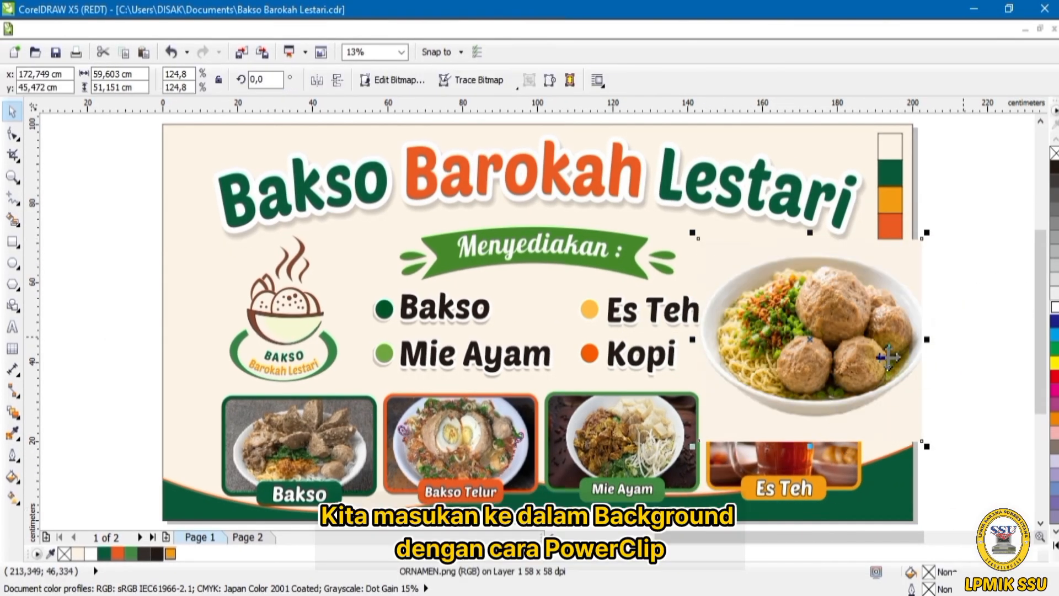
drag(862, 361, 862, 369)
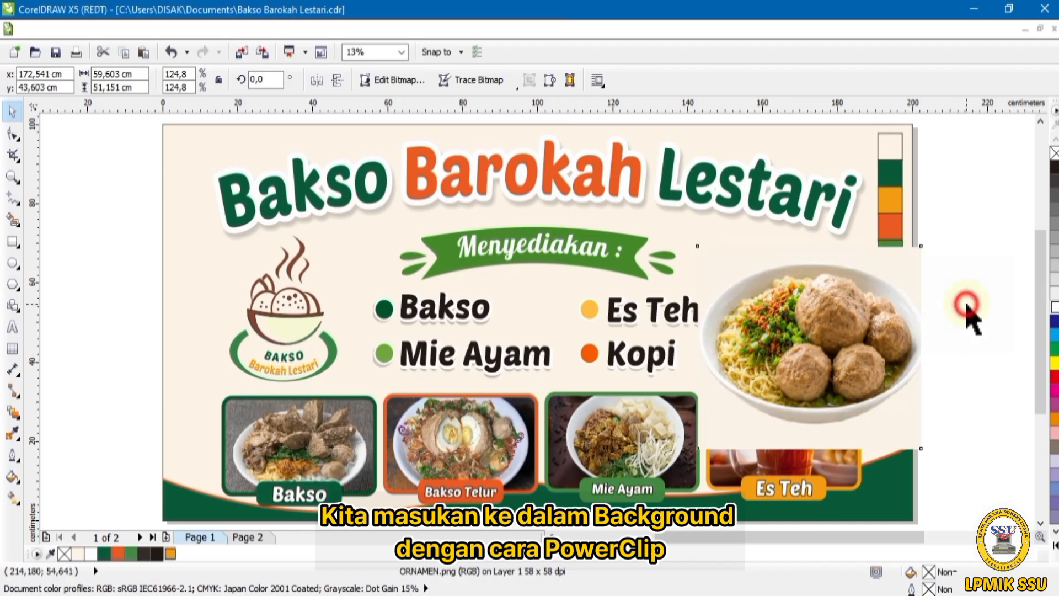
click(966, 305)
Step: PowerClip the meatball bowl image inside the banner's background rectangle
click(836, 343)
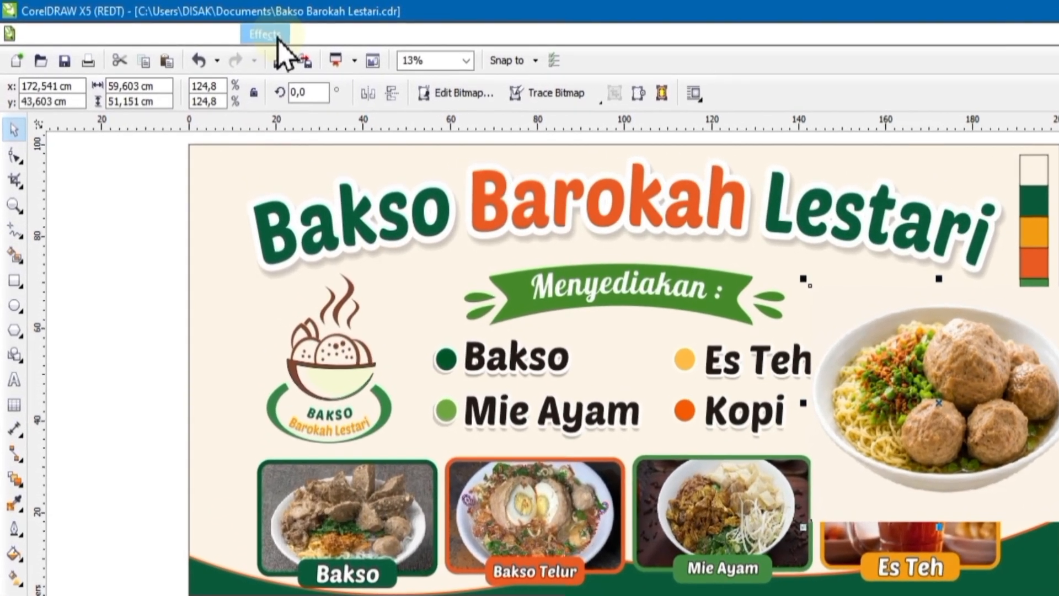
click(234, 32)
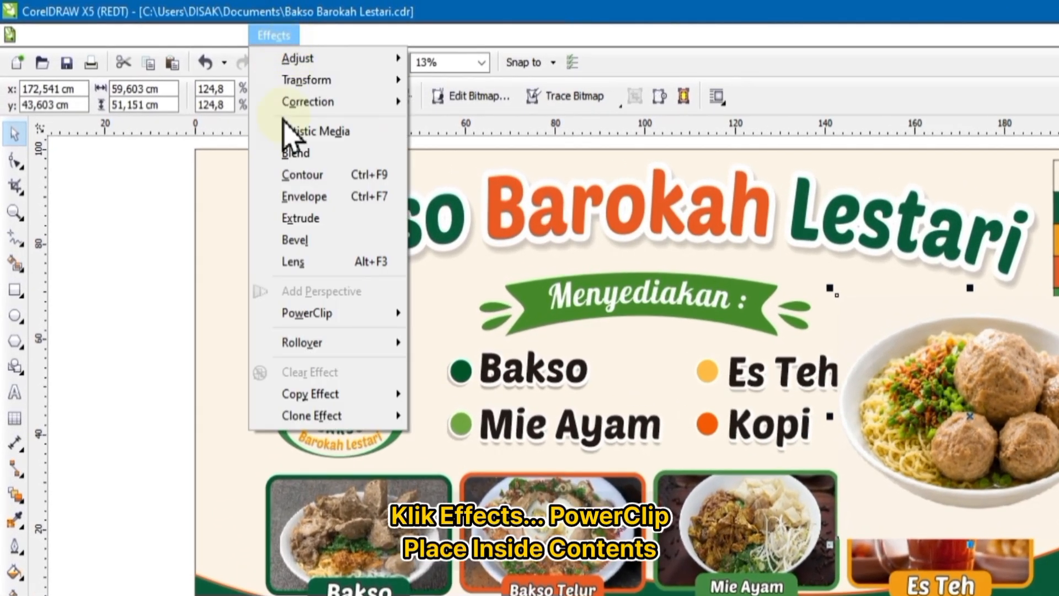
click(385, 311)
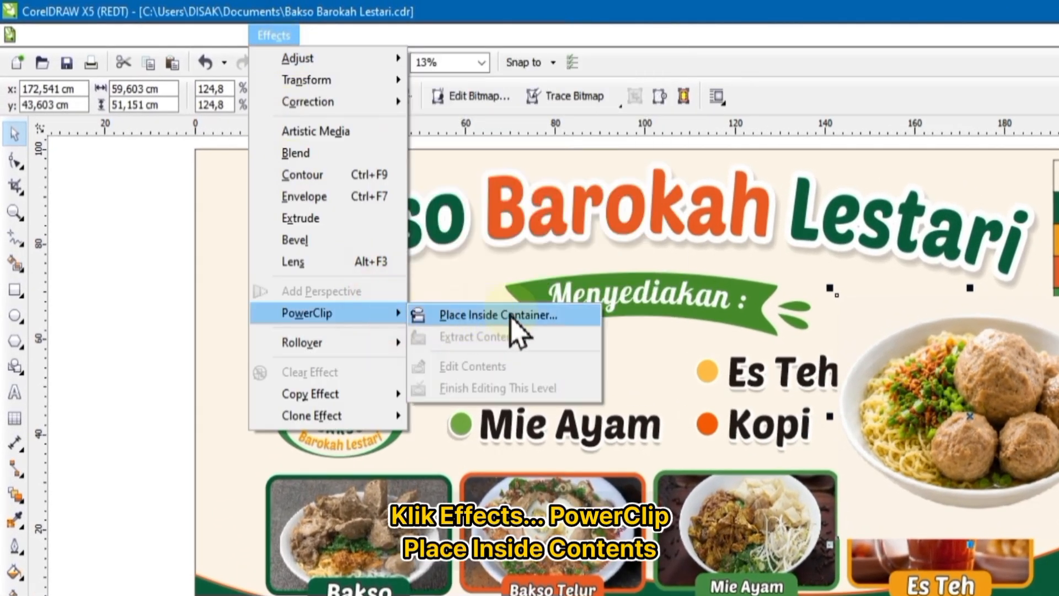
click(491, 315)
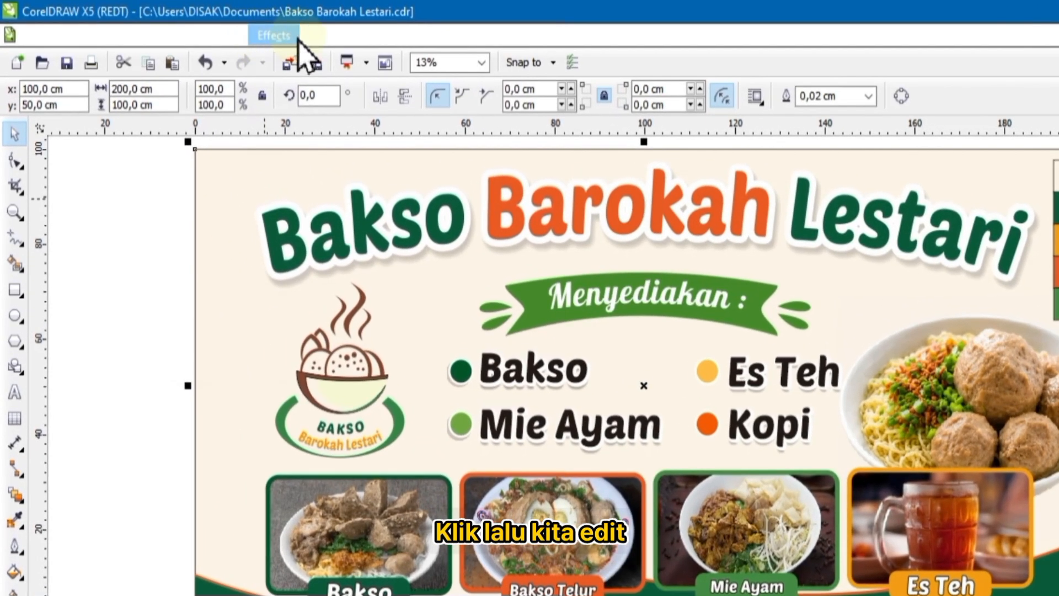
Step: Edit the background's PowerClip contents, position the bowl image at about X 173.2, Y 41.1 cm, and finish editing
click(252, 31)
click(288, 36)
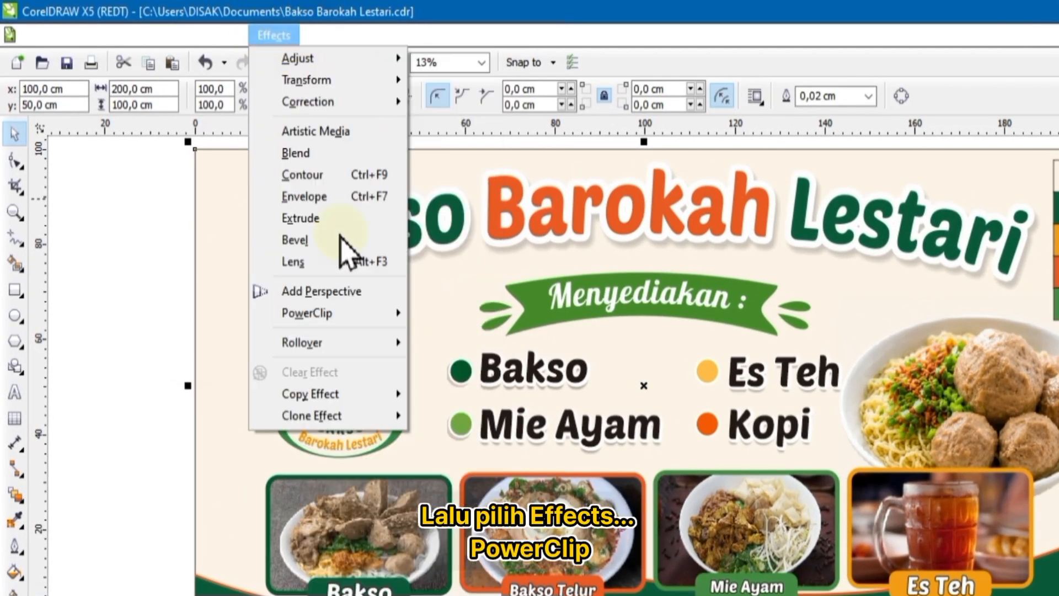
mouse_move(368, 310)
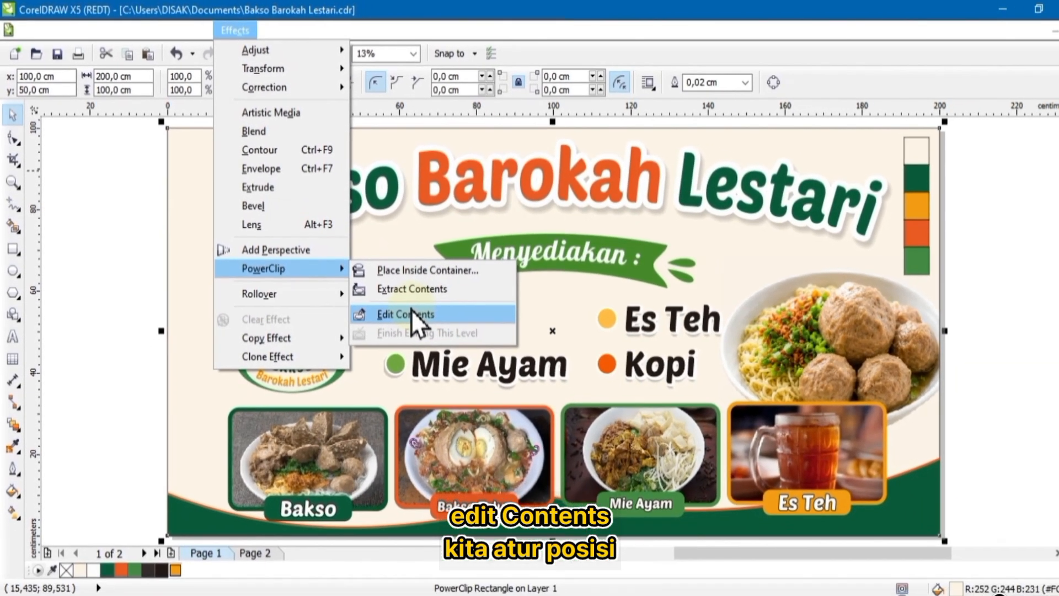
click(411, 314)
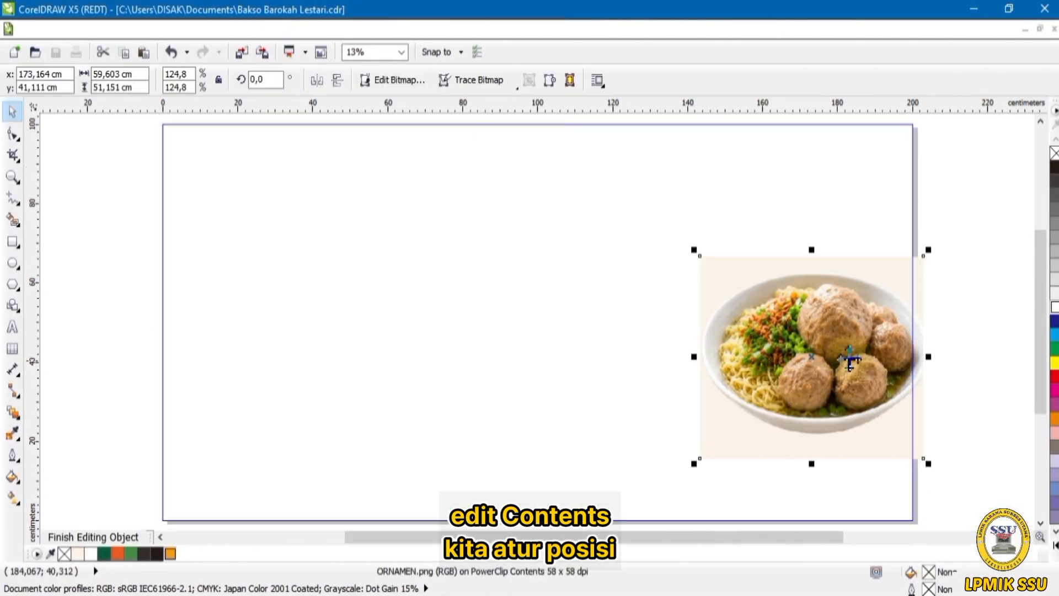
click(293, 37)
mouse_move(391, 344)
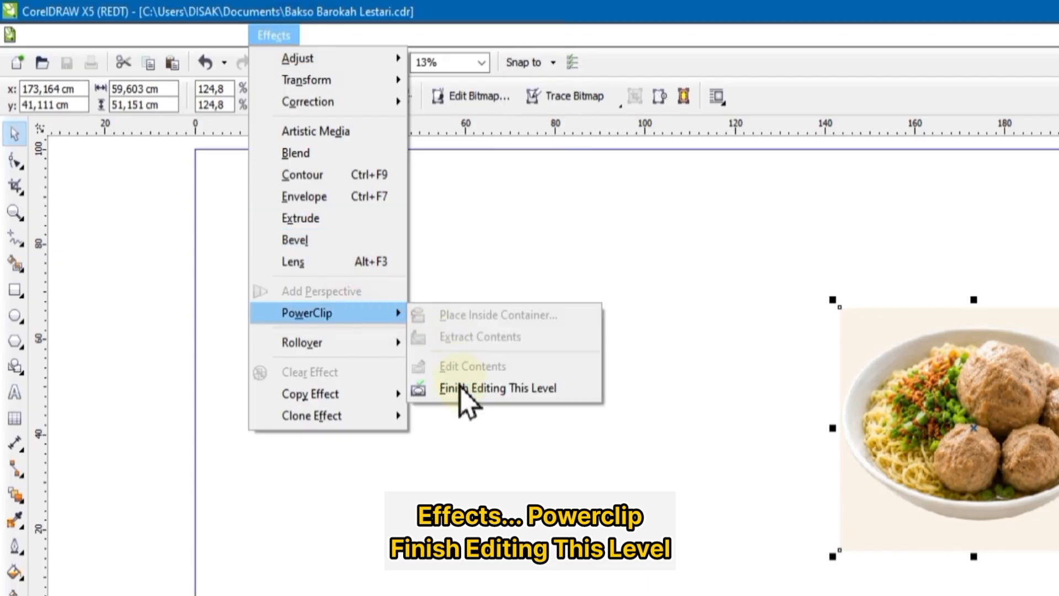
click(486, 432)
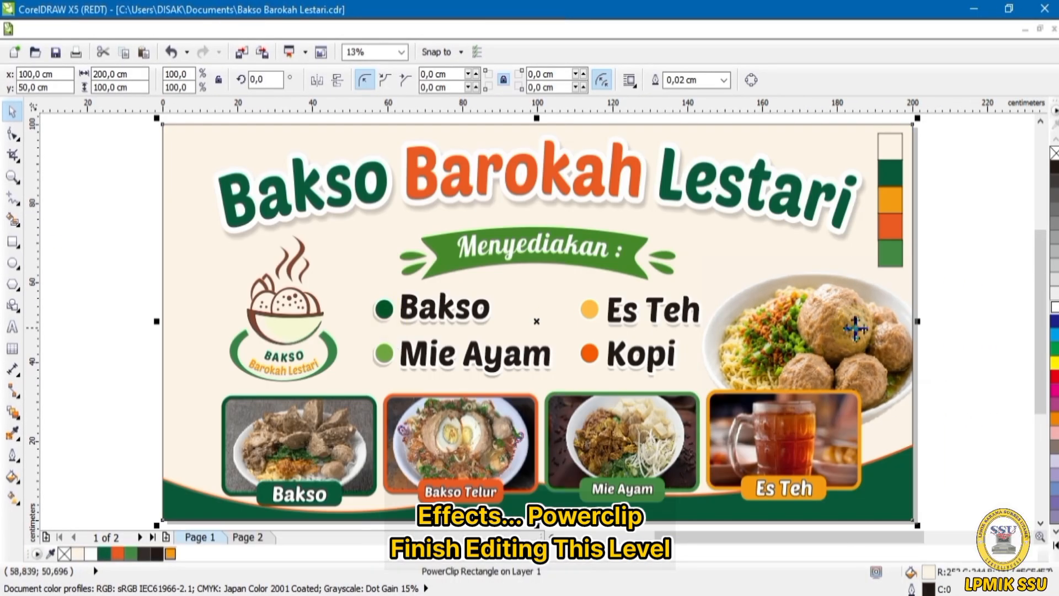
click(920, 263)
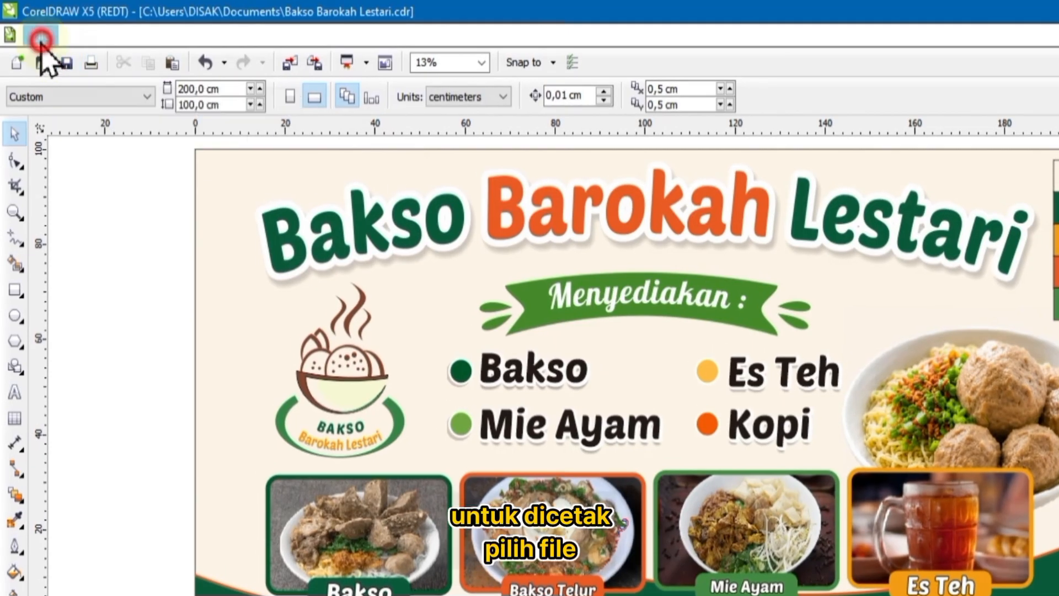
Step: Export the banner to the SPANDUK folder as Bakso Barokah Lestari.pdf in Adobe Portable Document Format
click(41, 37)
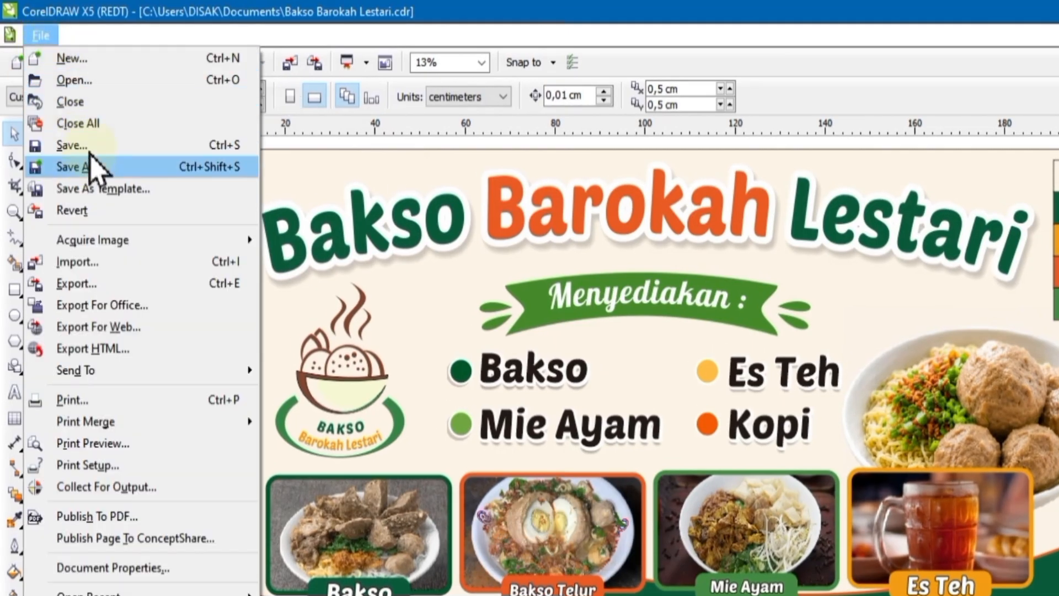
click(142, 285)
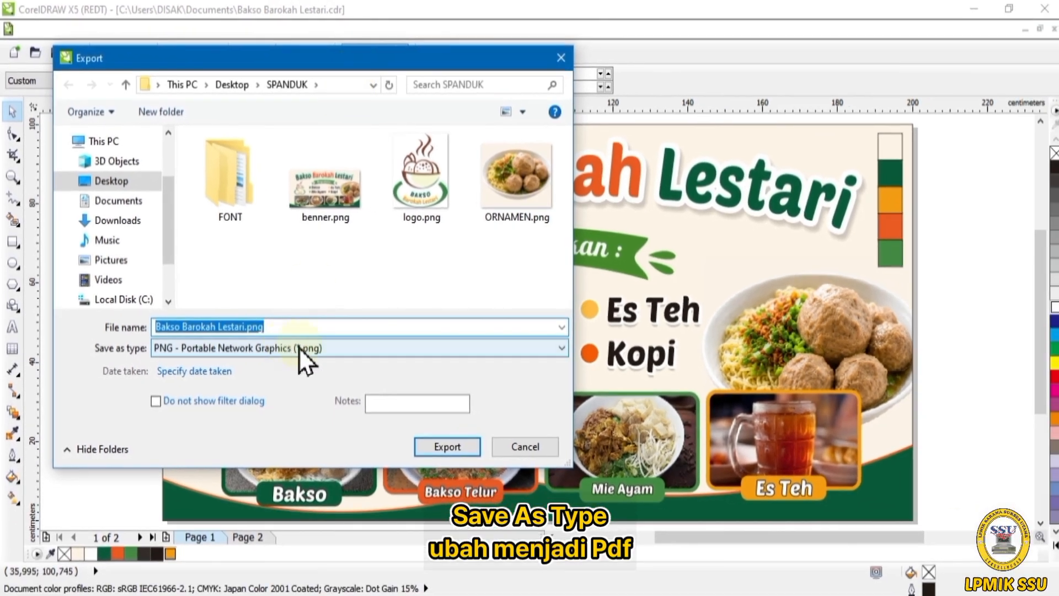
click(299, 347)
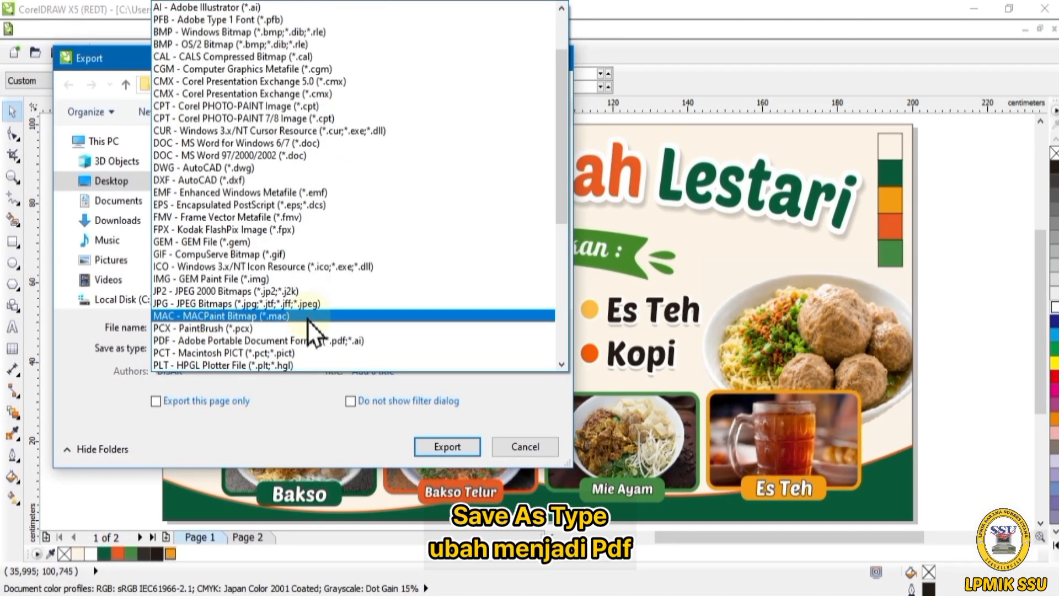
click(349, 340)
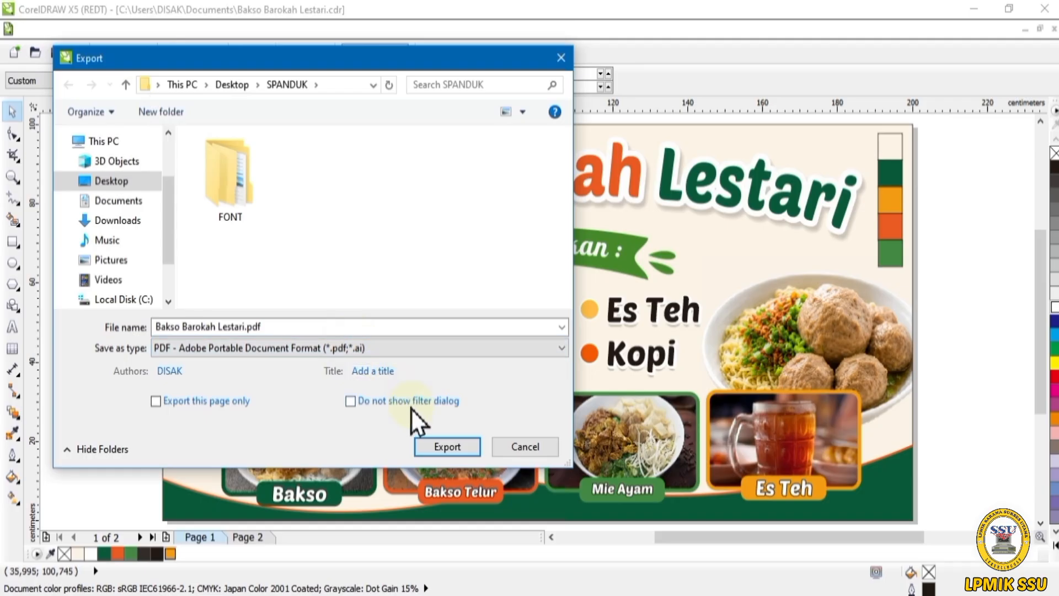
click(431, 450)
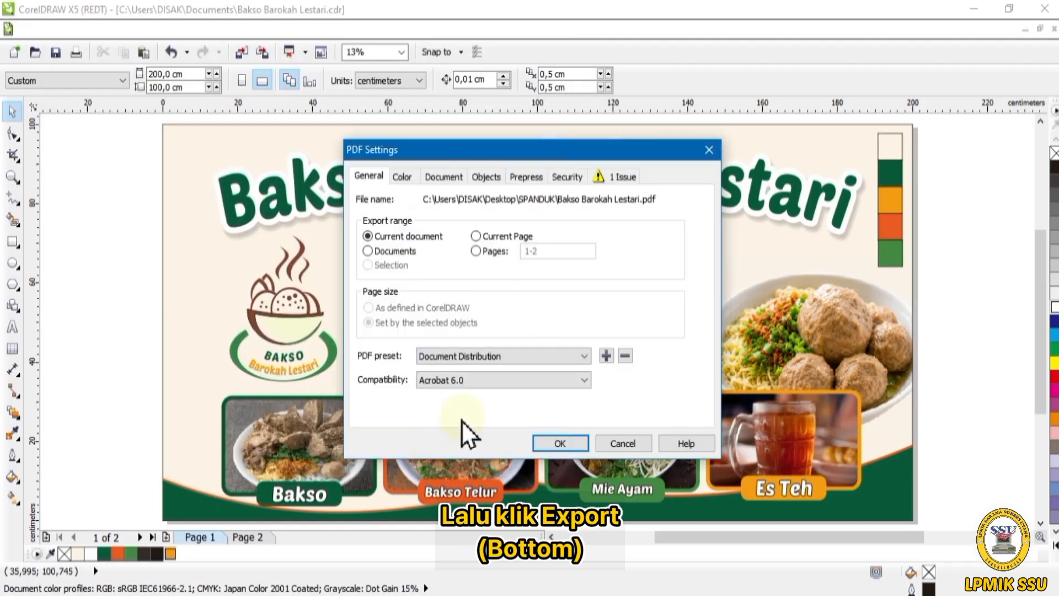
Step: Set the PDF preset to PDF/X-3, complete the export, and switch to the SPANDUK folder in File Explorer to check the file
click(584, 356)
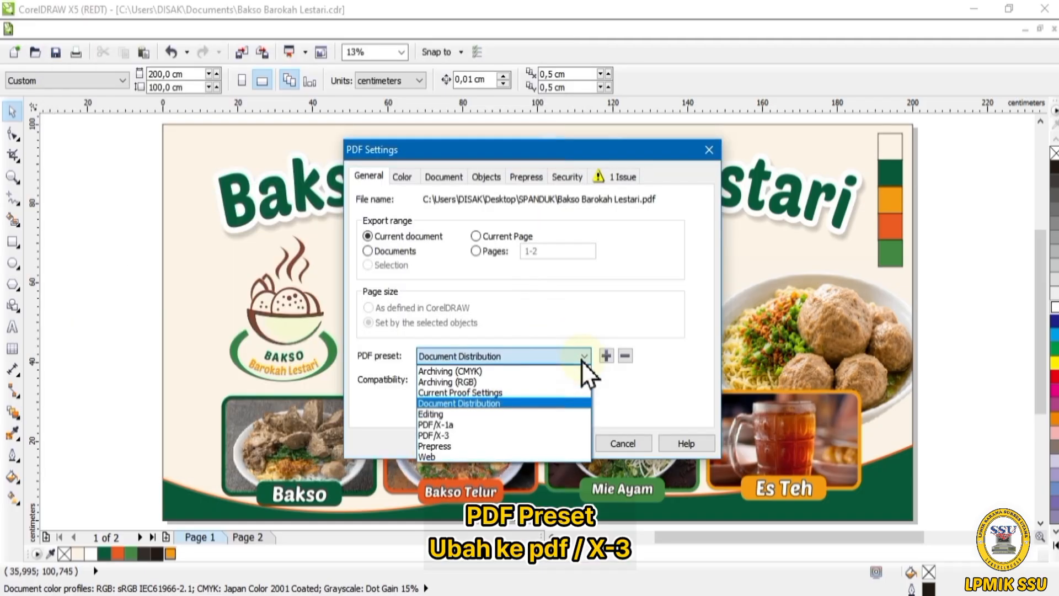
click(564, 436)
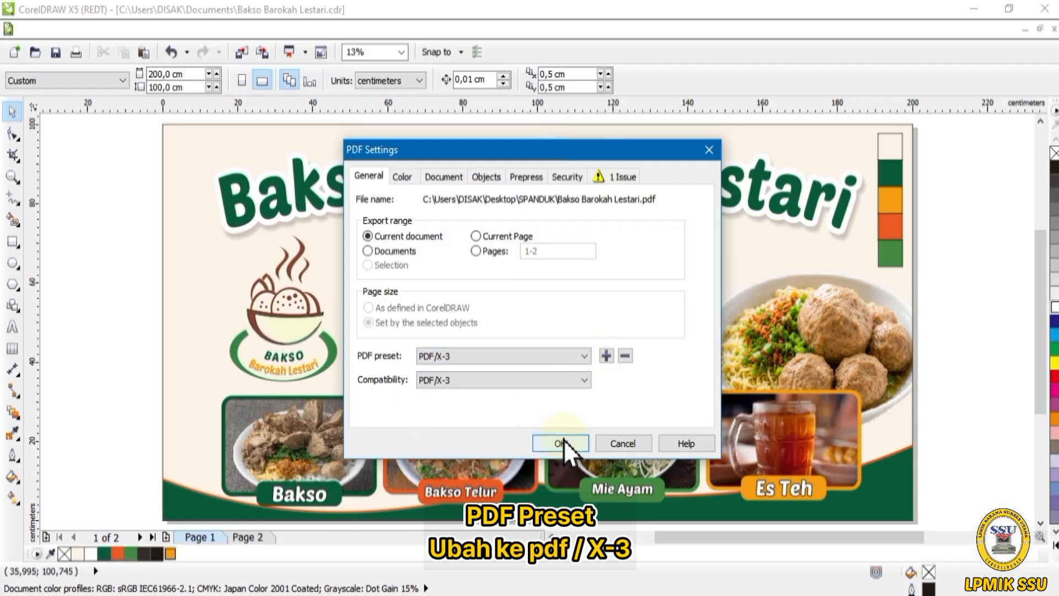
click(561, 443)
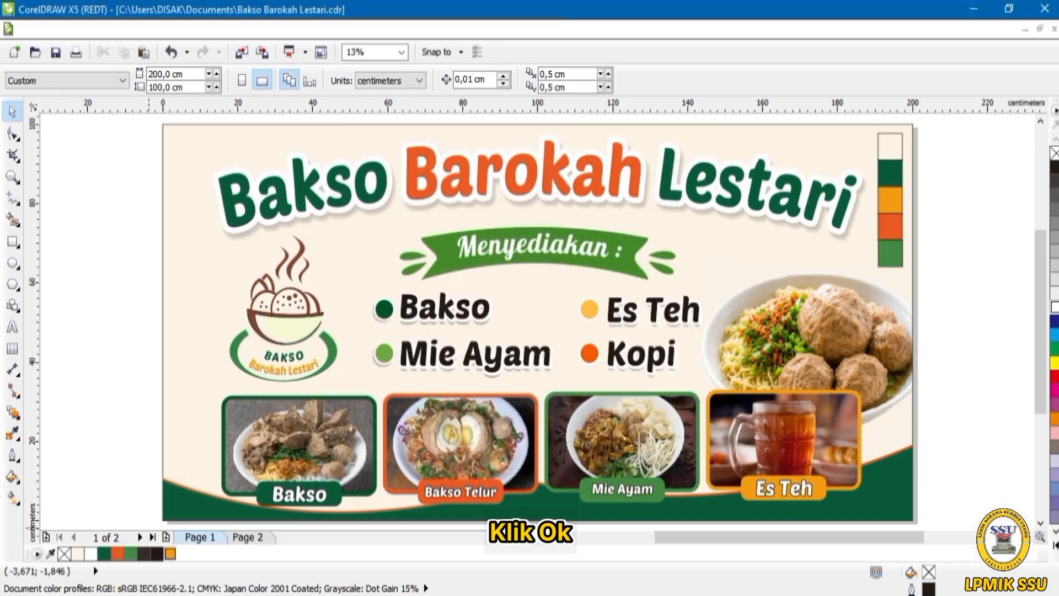
click(253, 547)
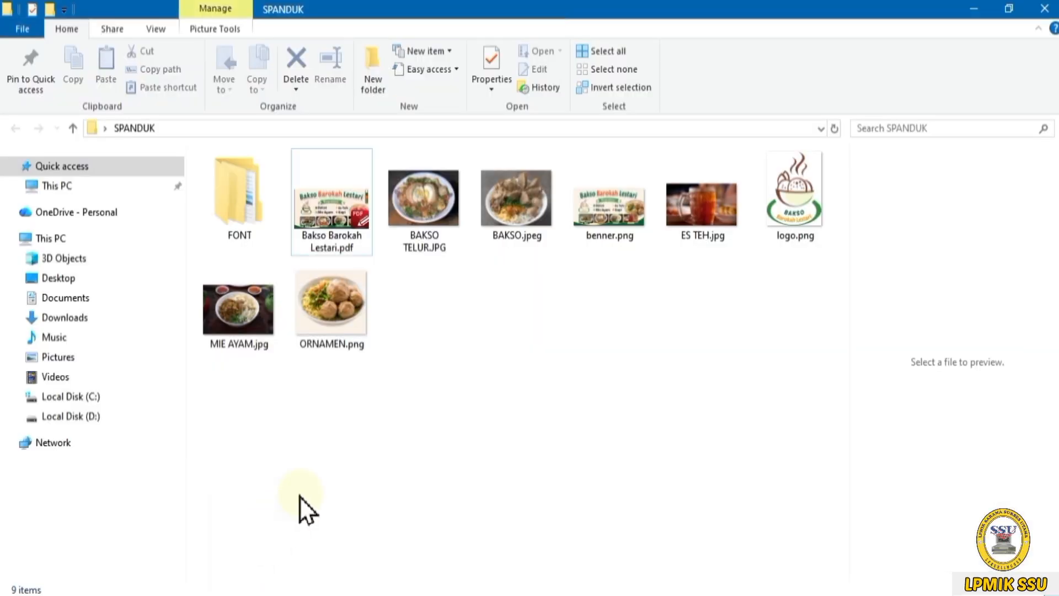